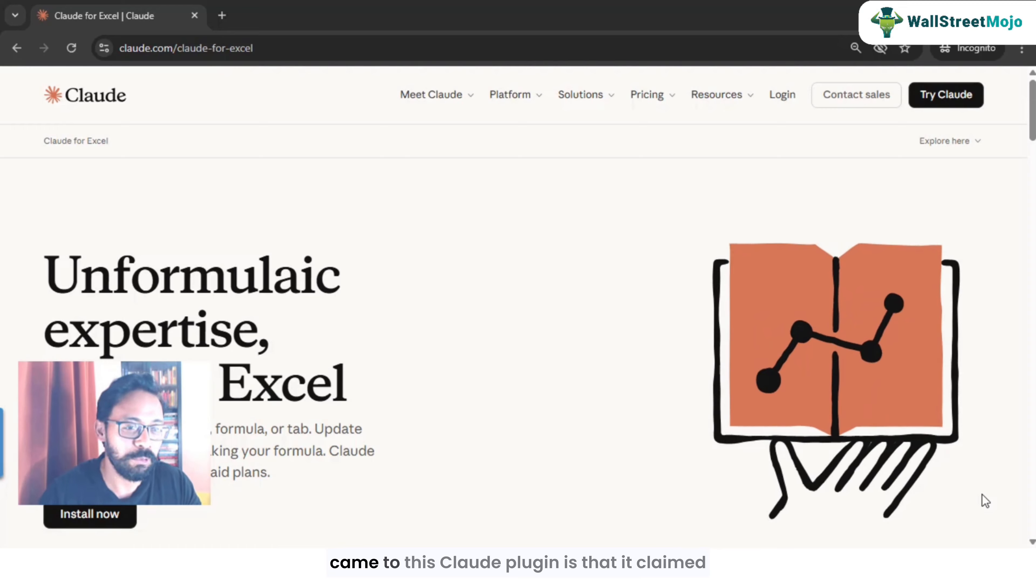
Step: Scroll through the Claude for Excel page and highlight the "Build models or fill existing templates" feature
scroll(401, 383, down, 2)
scroll(401, 383, down, 15)
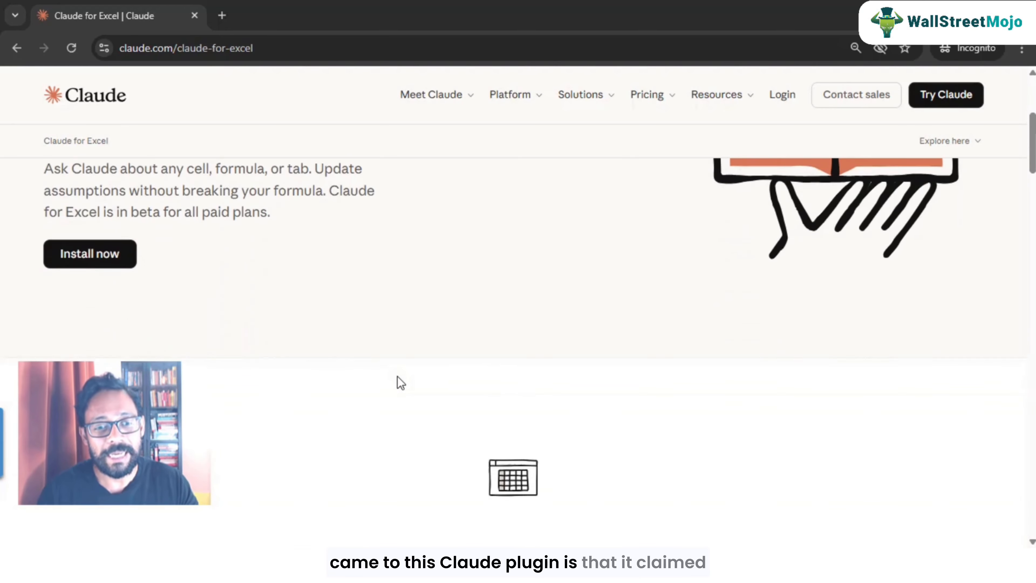
scroll(401, 383, down, 5)
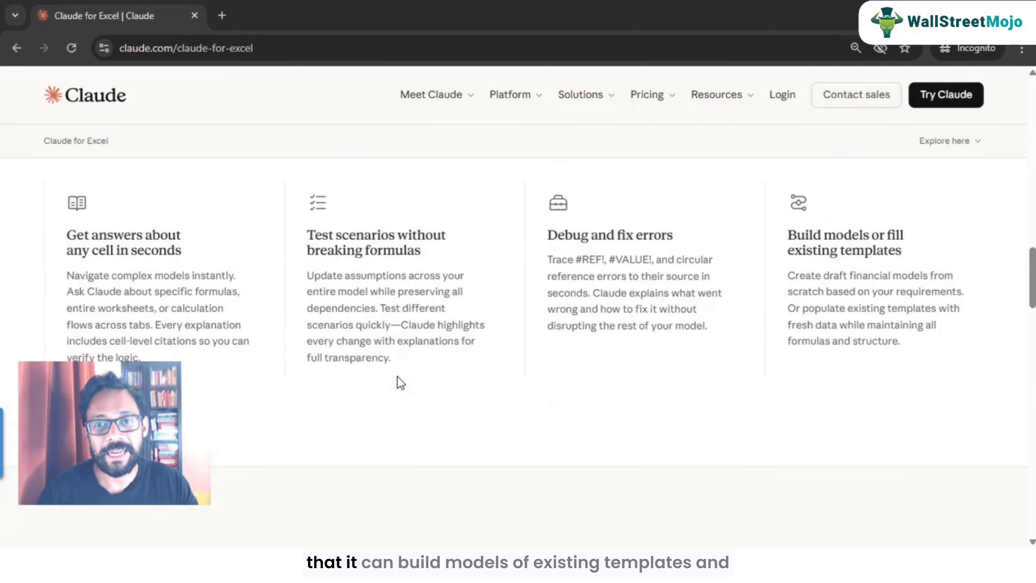
scroll(731, 340, up, 3)
drag(789, 338, 901, 356)
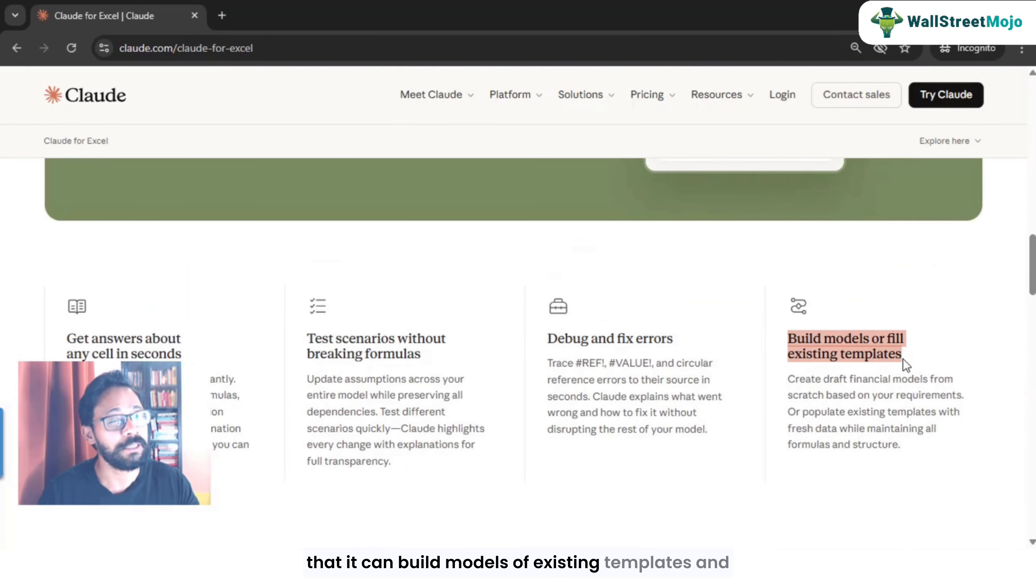
click(799, 388)
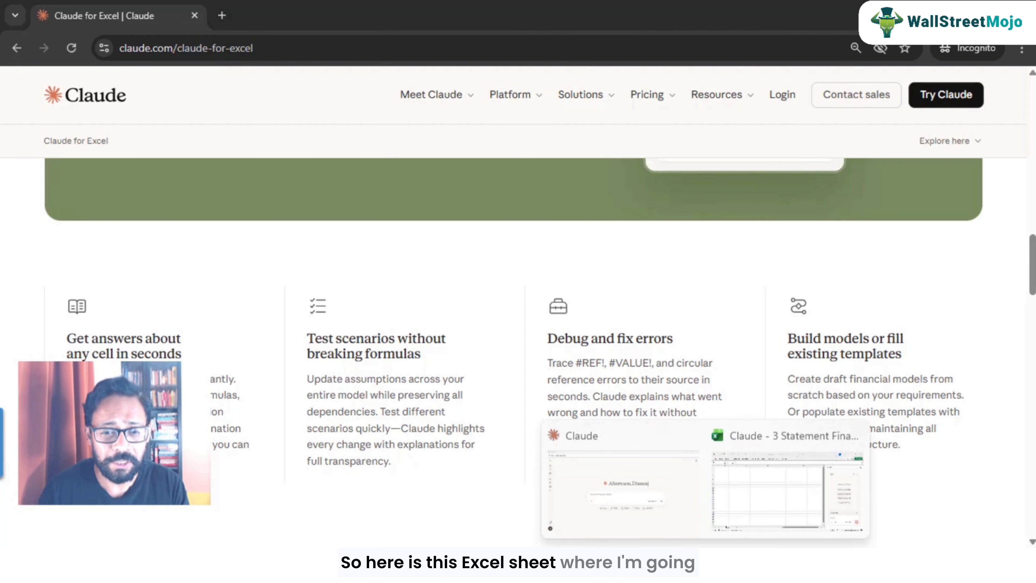
click(731, 506)
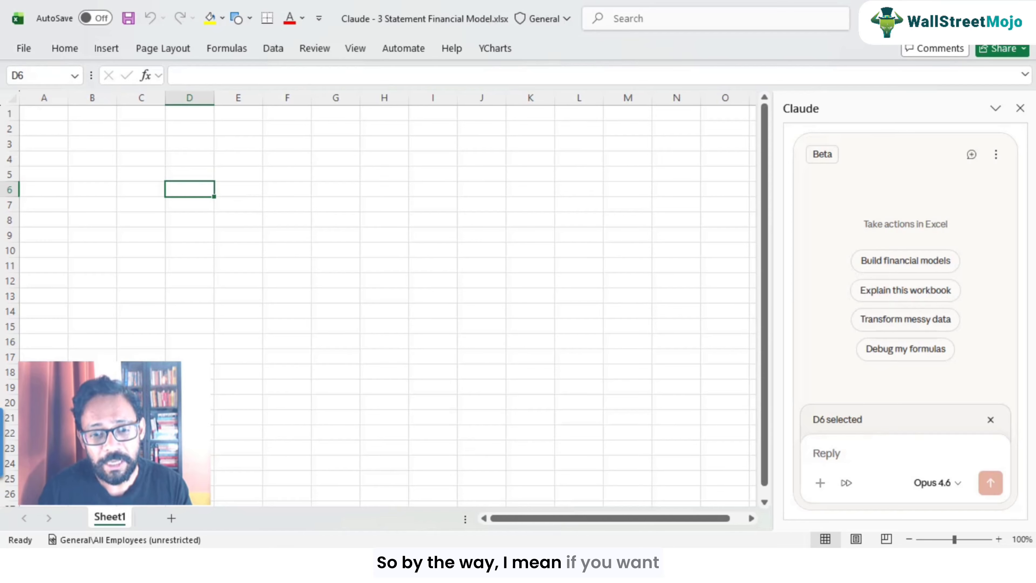
mouse_move(507, 535)
click(452, 491)
Step: Open the Install now link to the Microsoft Marketplace listing for Claude by Anthropic in Excel
scroll(327, 325, up, 10)
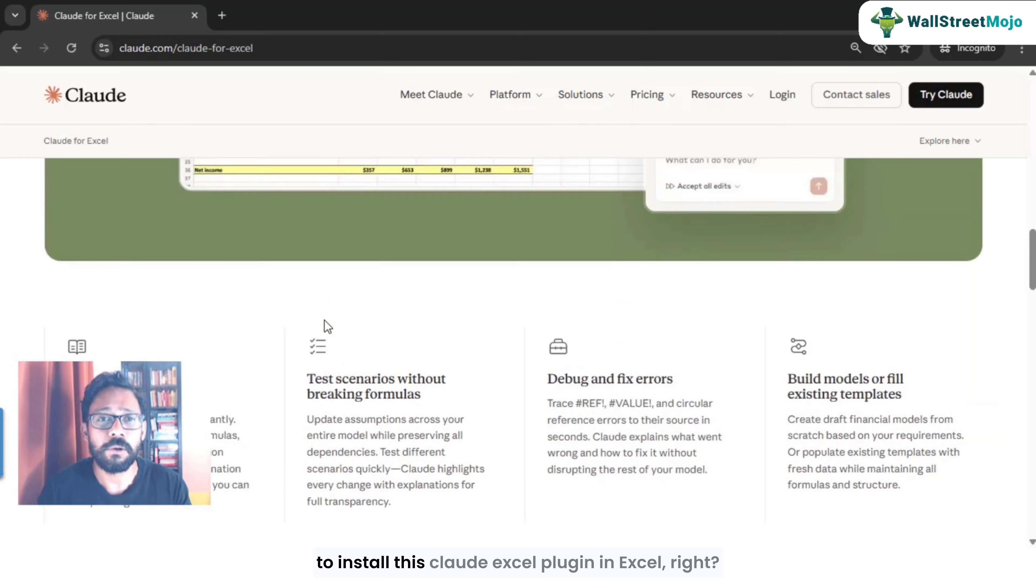
scroll(325, 321, up, 15)
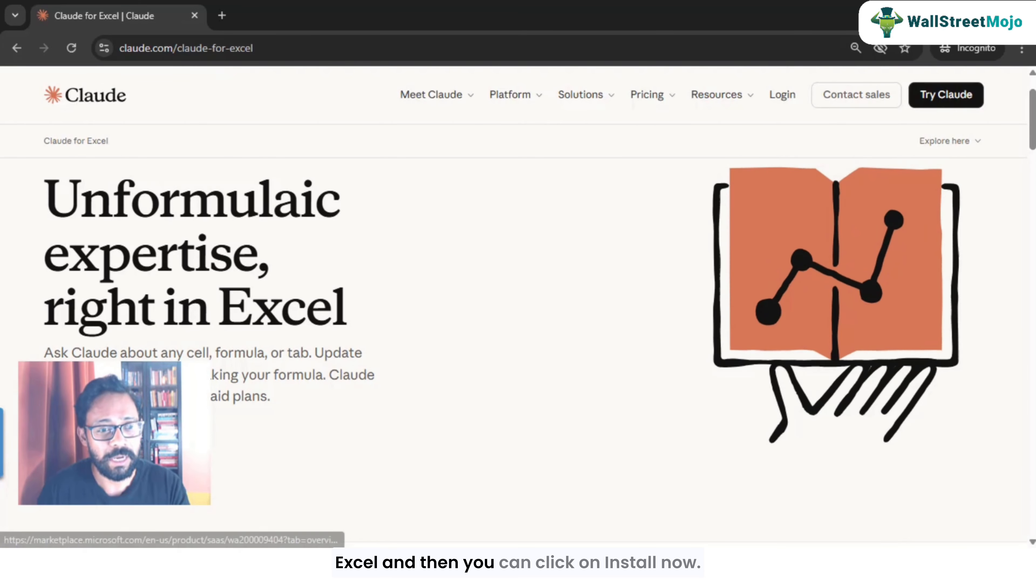
click(94, 439)
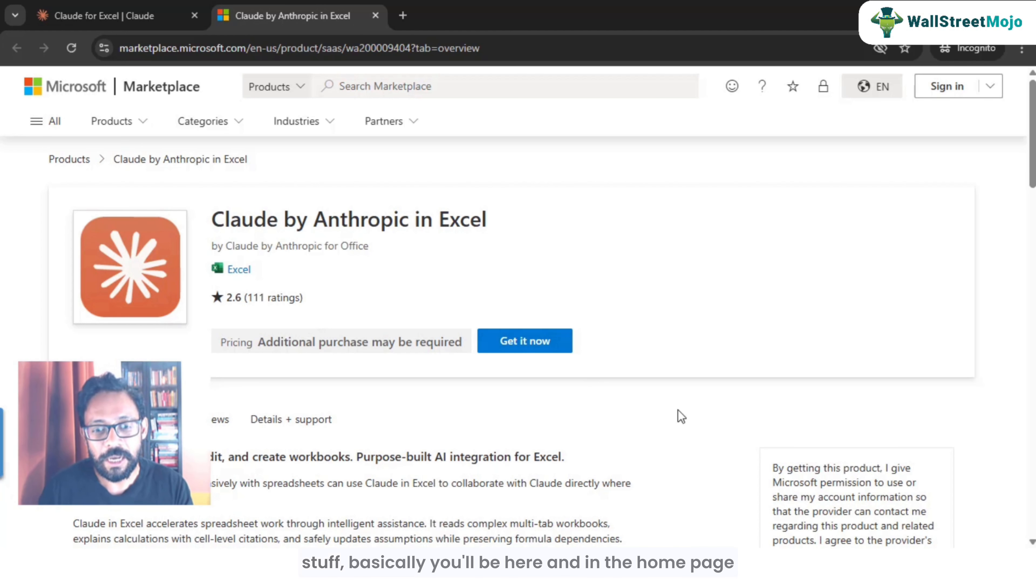
Step: Switch to the Excel workbook and locate the Open Claude add-in on the Home ribbon
click(741, 515)
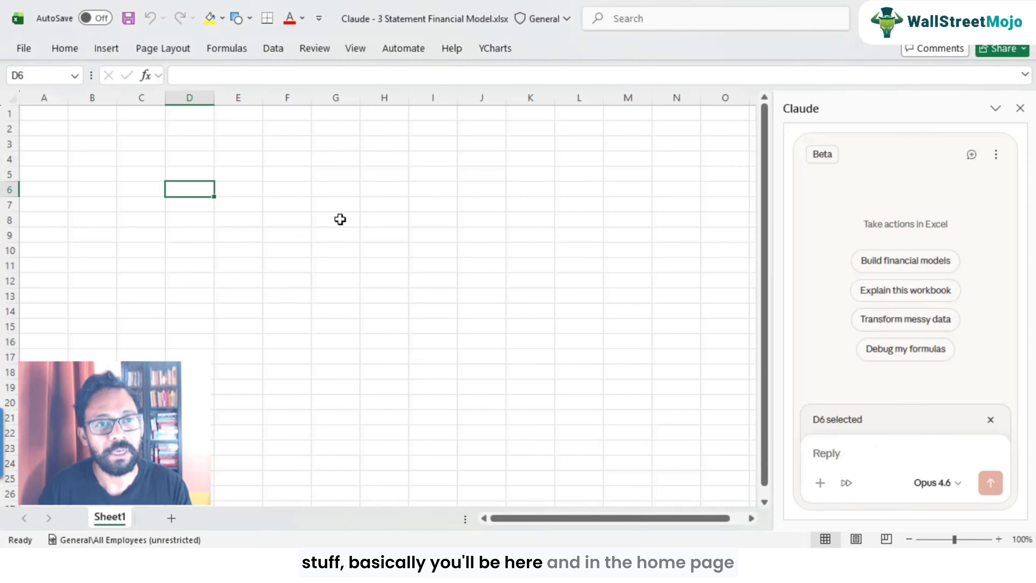
click(65, 55)
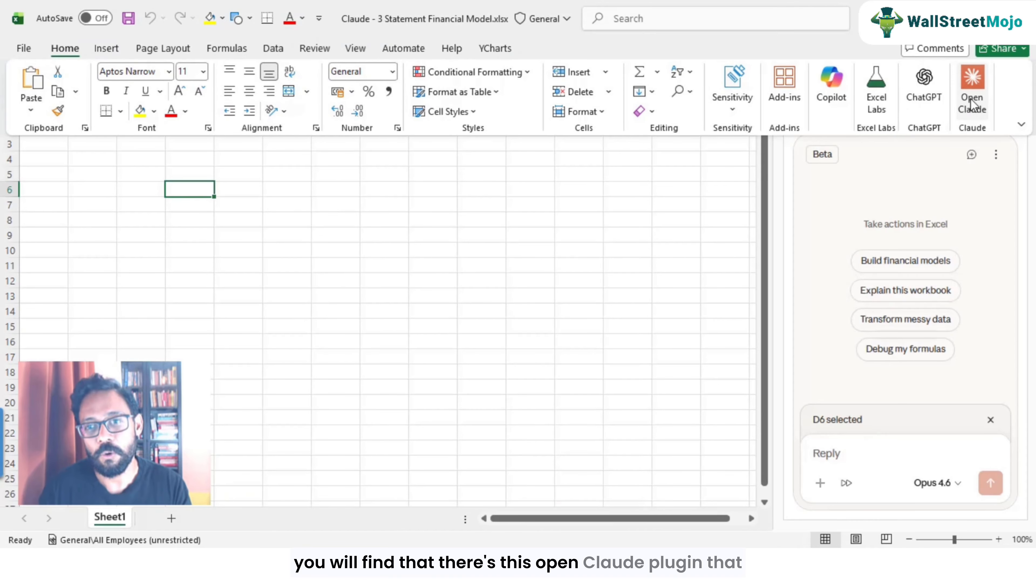
click(995, 197)
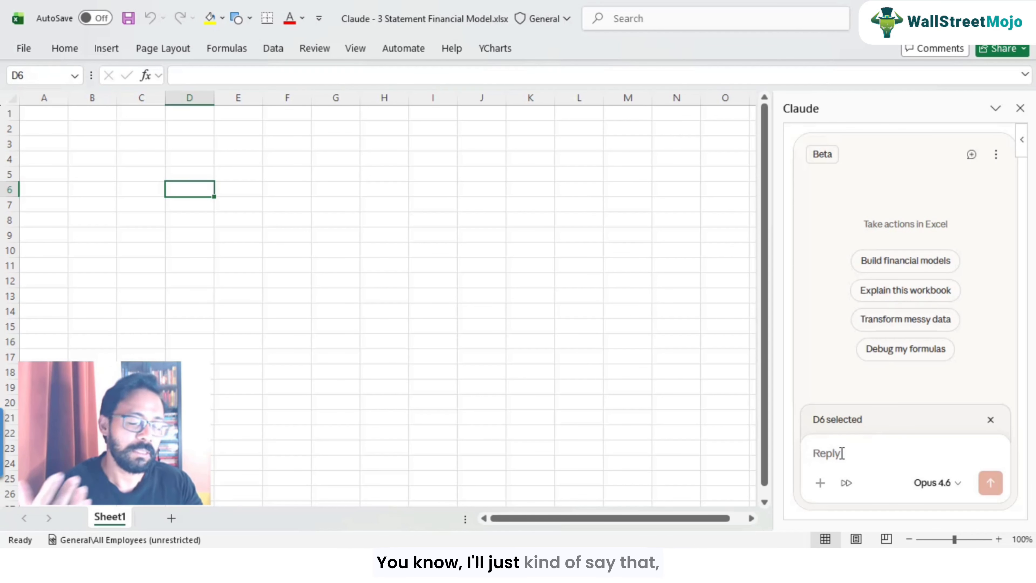
Step: In the Claude prompt, write "Create a simple 3 statement financial modeling from scratch of a dummy company which includes the following - 1) 2 years of historical data"
text(Create)
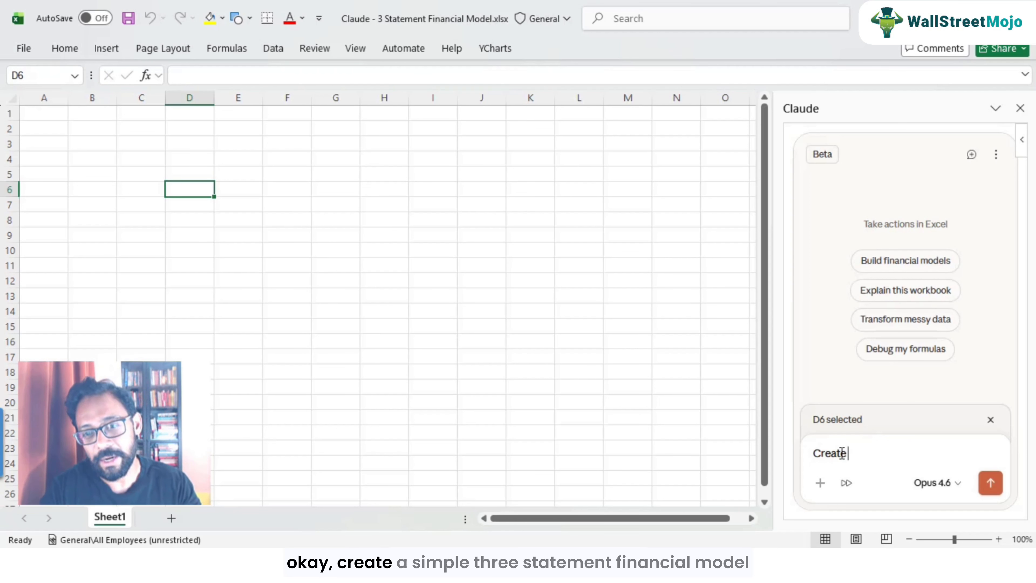
text( a simple 3 sta)
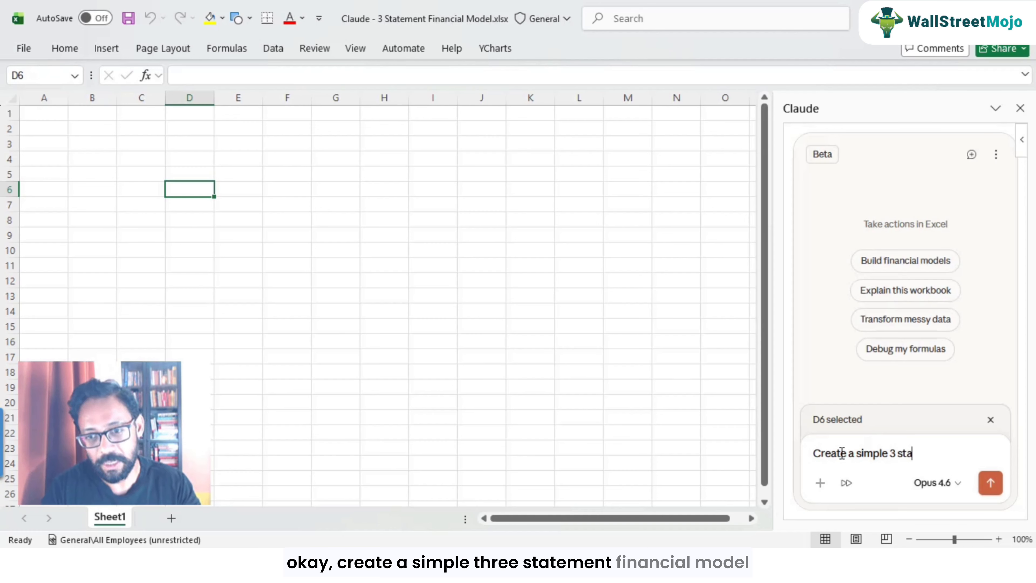
text(tement financial model)
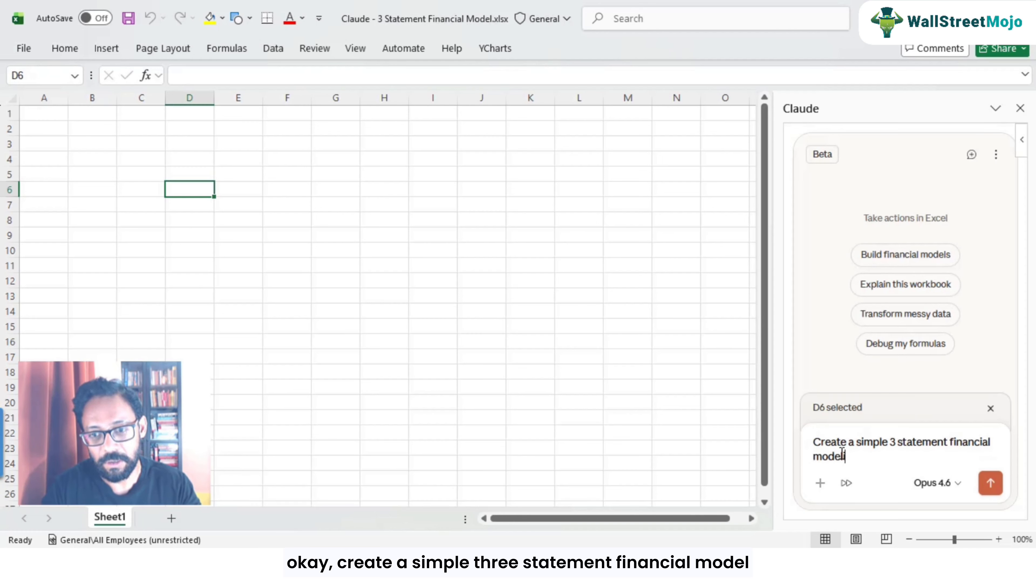
text(ing from scratch)
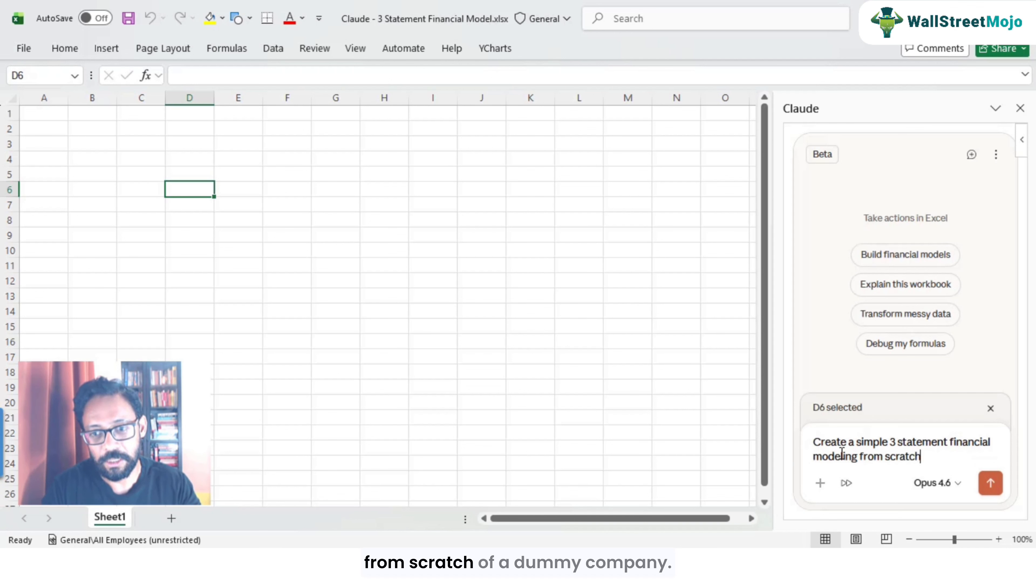
text( of a dummy compa)
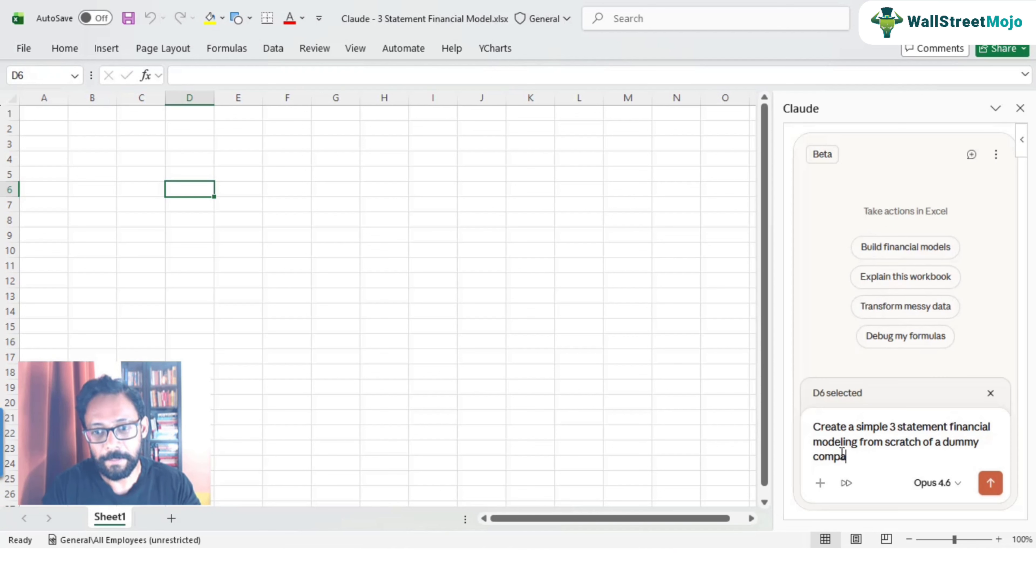
text(ny - 1)
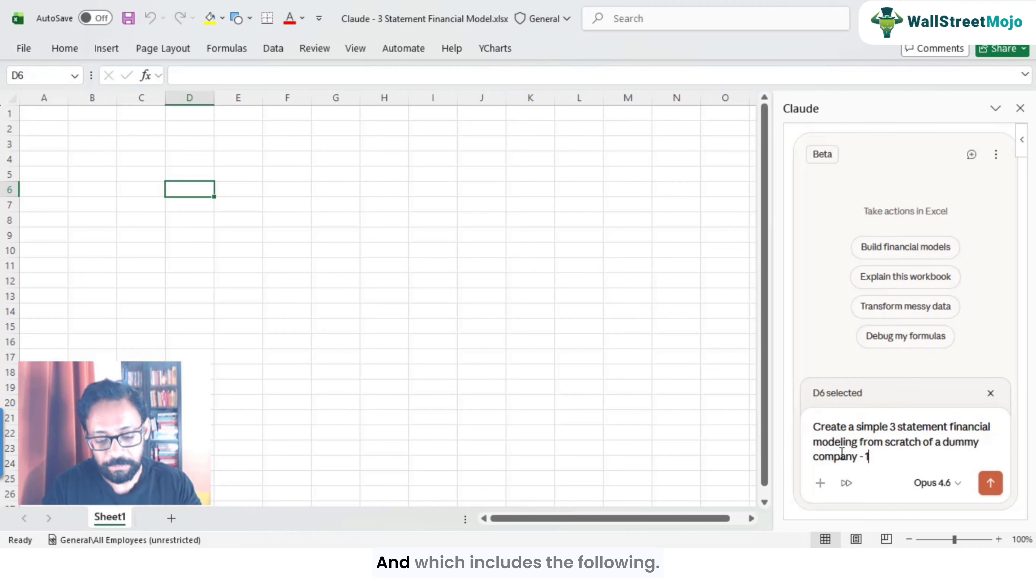
key(BackSpace)
key(BackSpace)
key(BackSpace)
text(which)
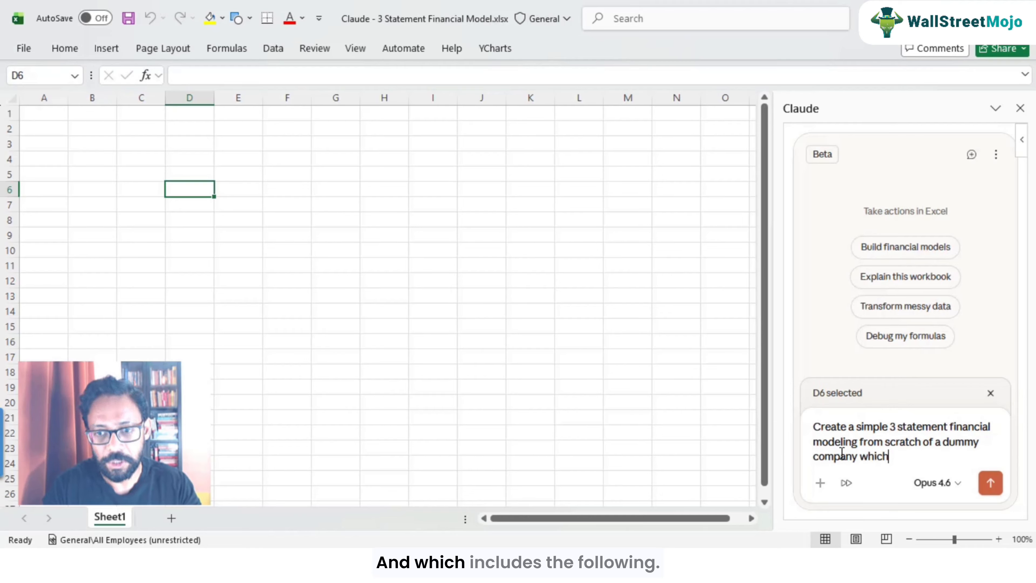
text( includes the follow)
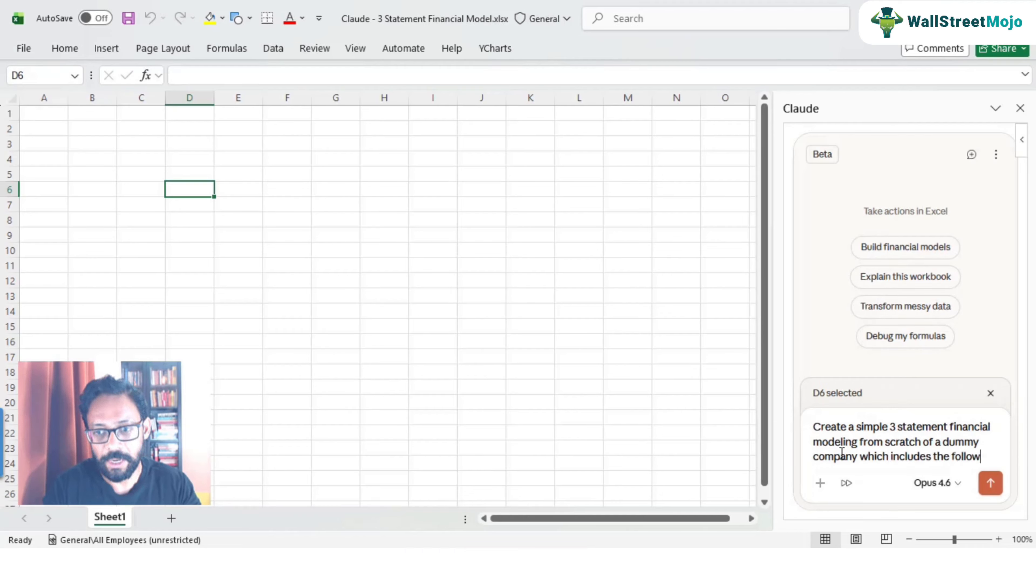
text(ing - 1) )
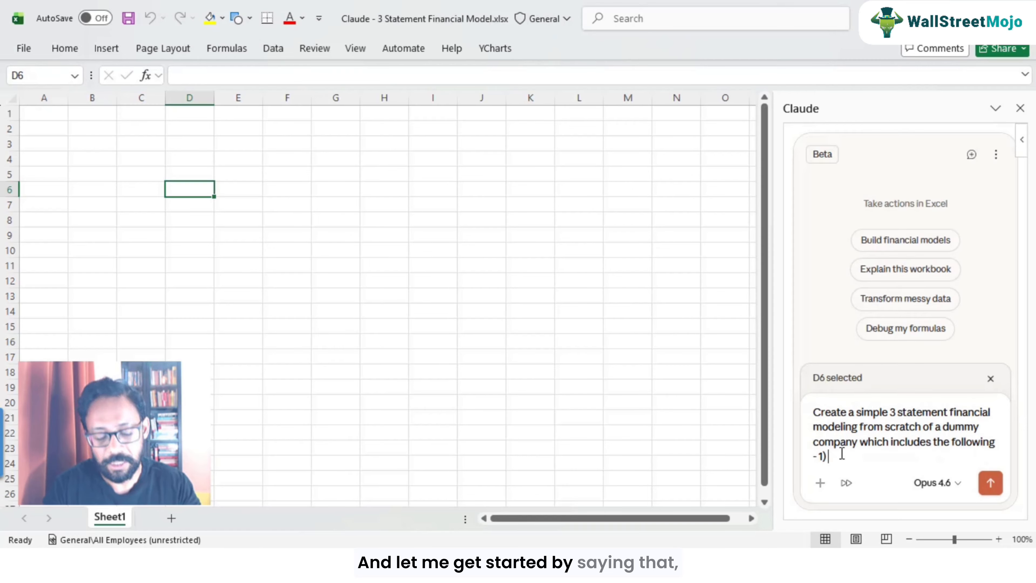
text(2 years of )
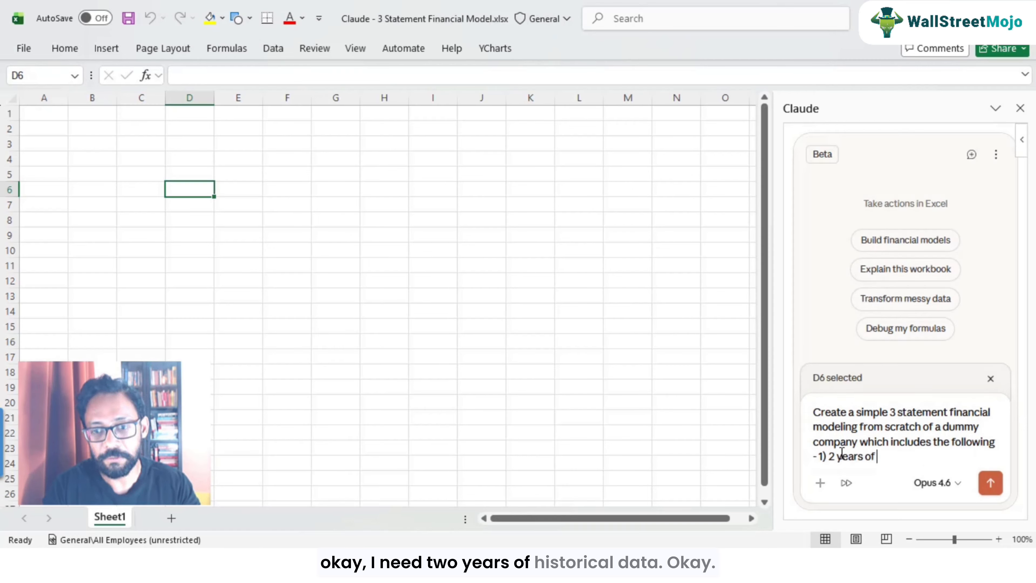
text(histor)
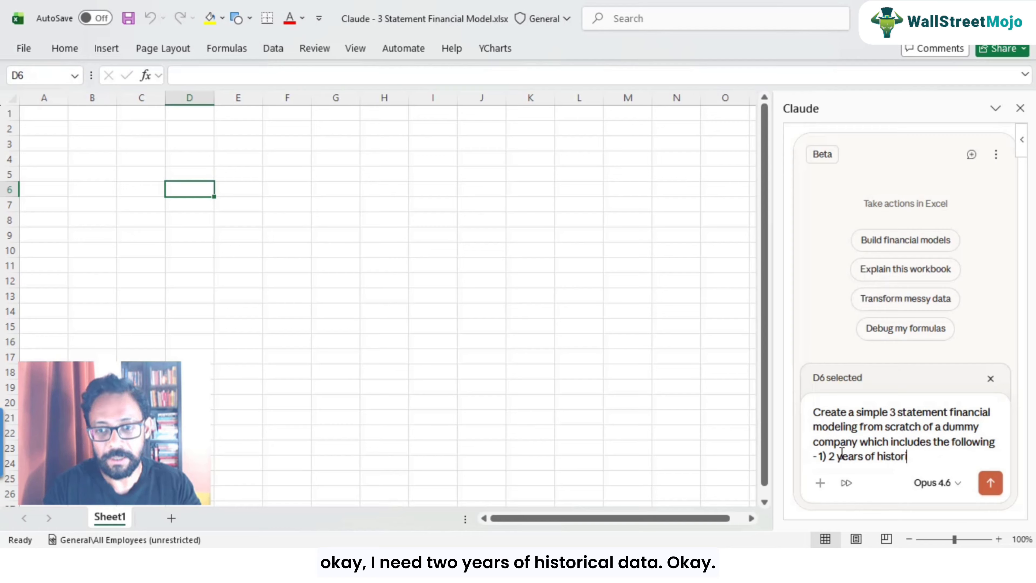
text(ical data)
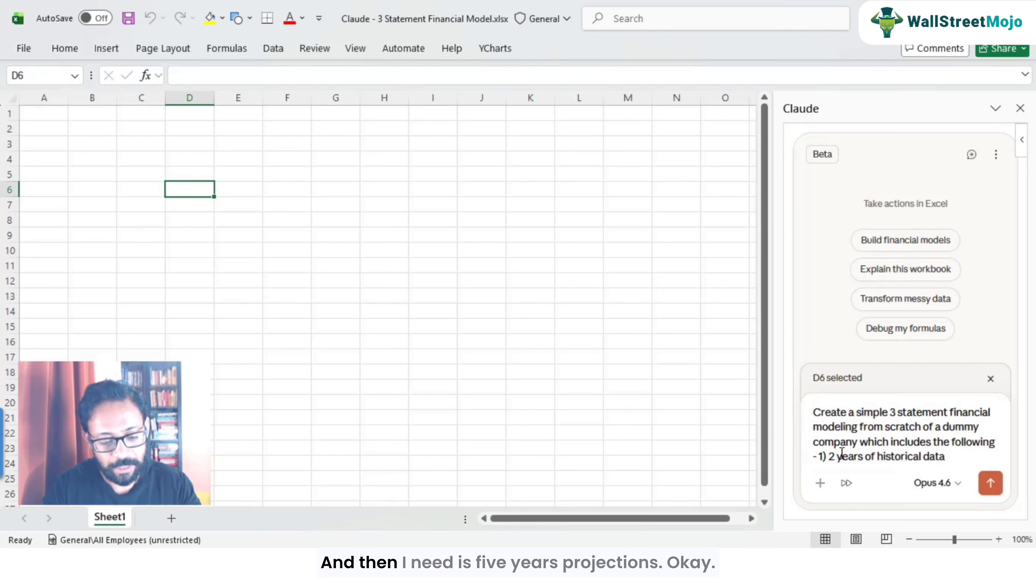
text( 1) 5)
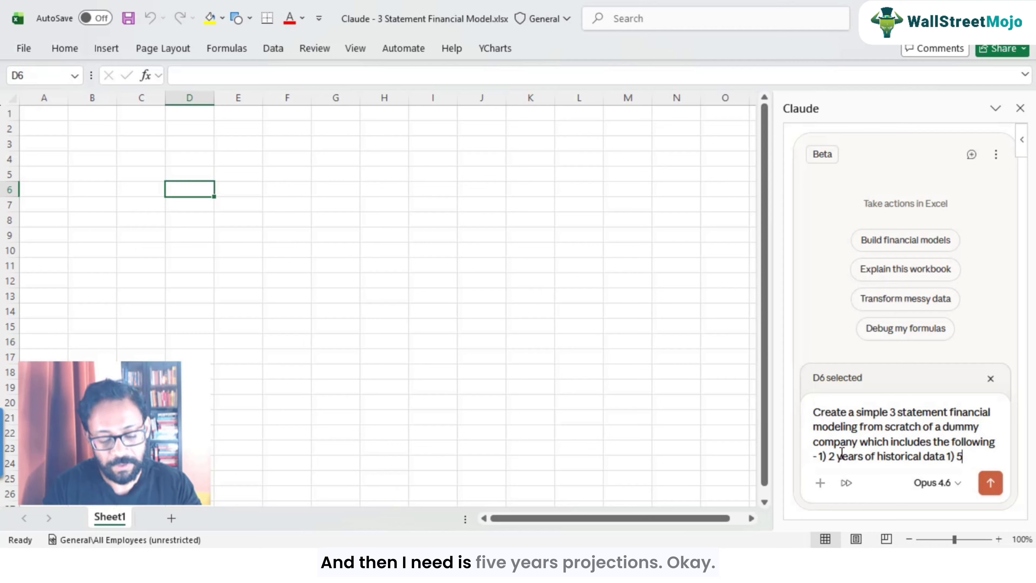
text( years of projections)
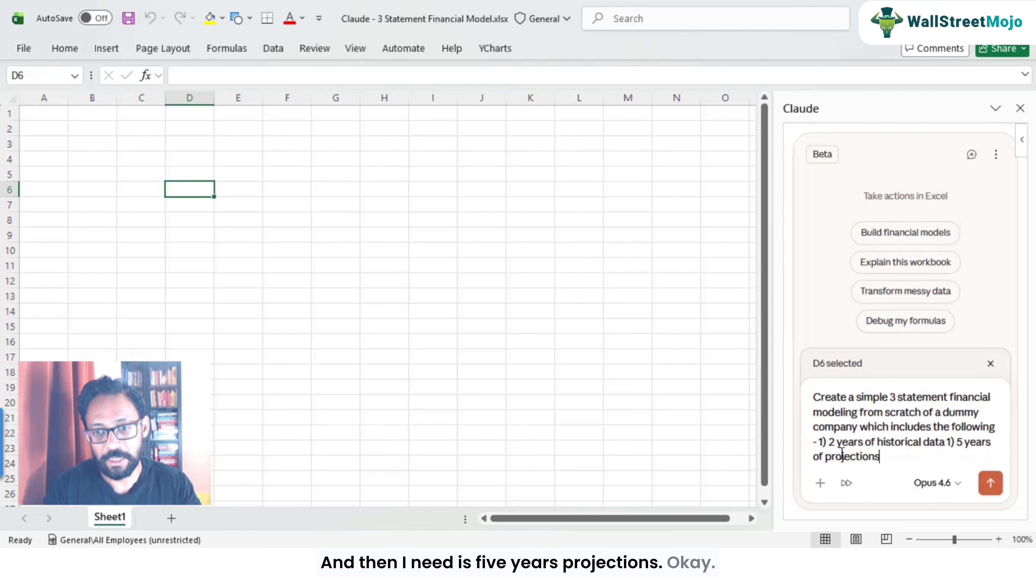
text(.)
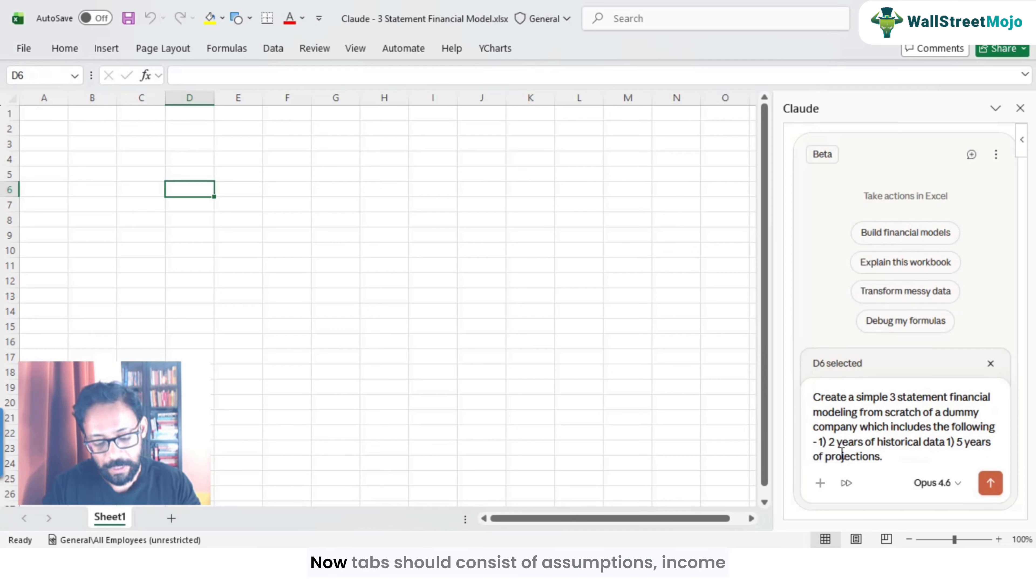
text( Tabs s)
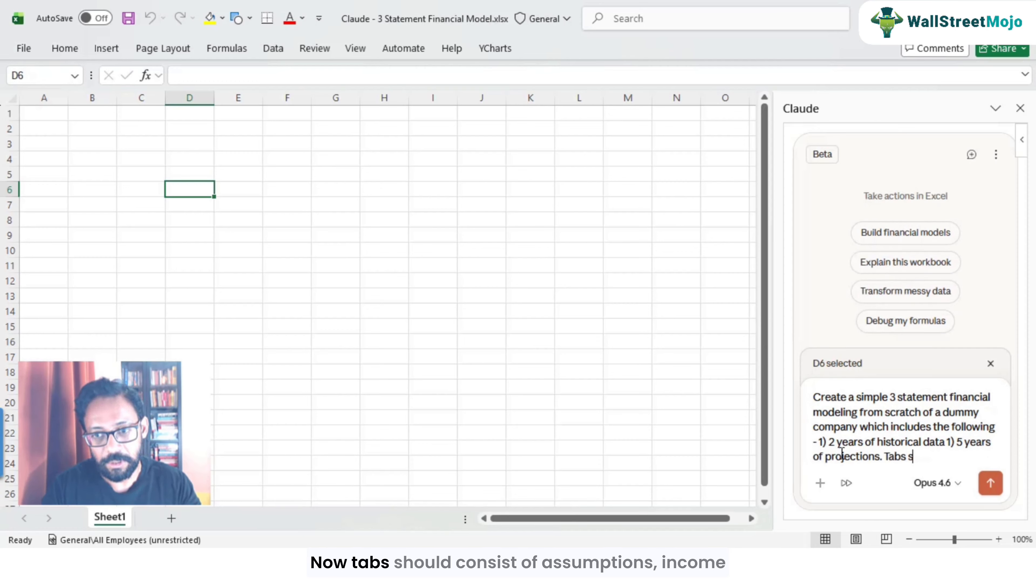
text(hould consists of)
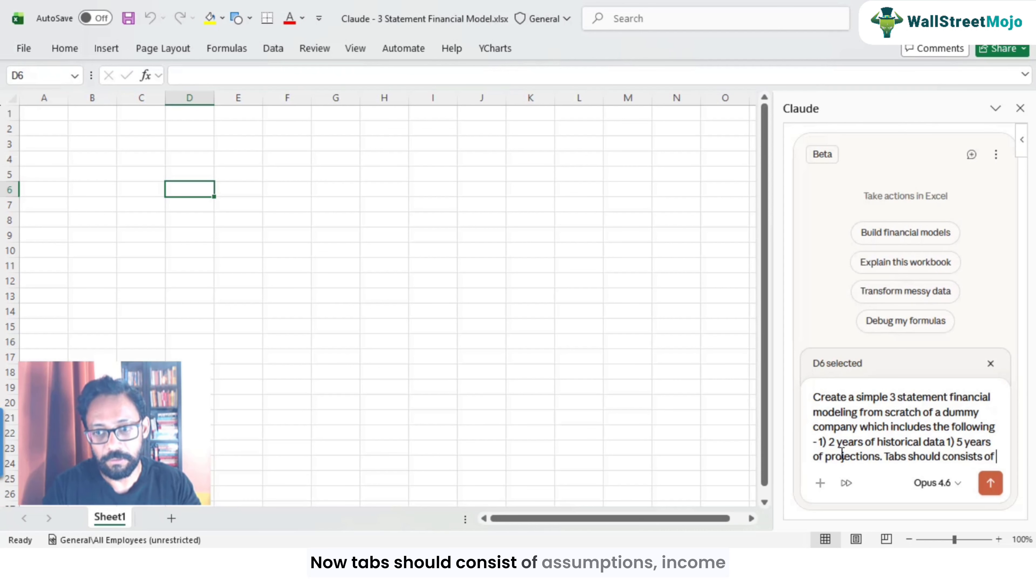
Step: Add "1) 5 years of projections. Tabs should consists of assumptions, income statement, balance sheet and cash flows." to the prompt
text(assumptions, inc)
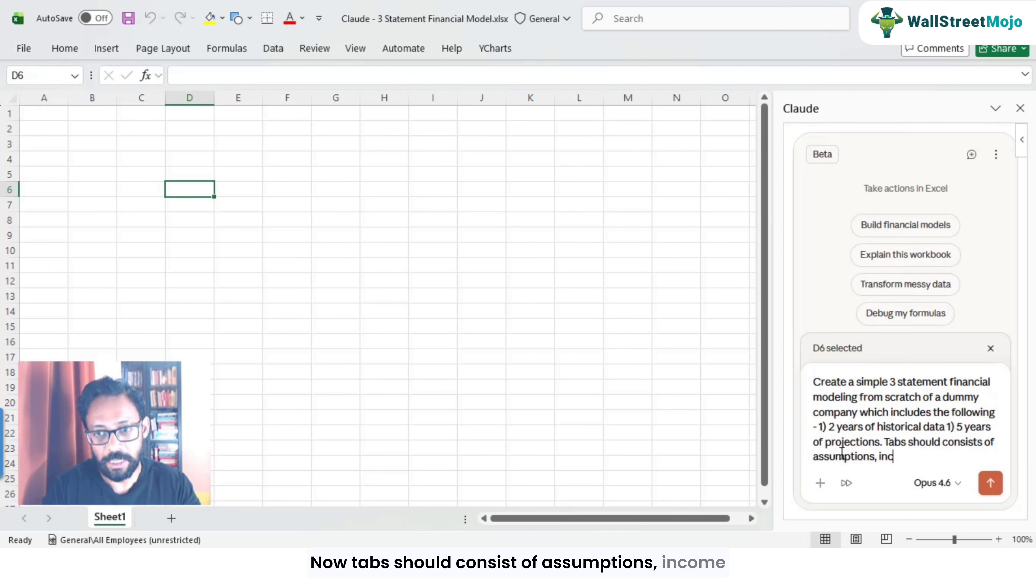
text(ome statement, balanc)
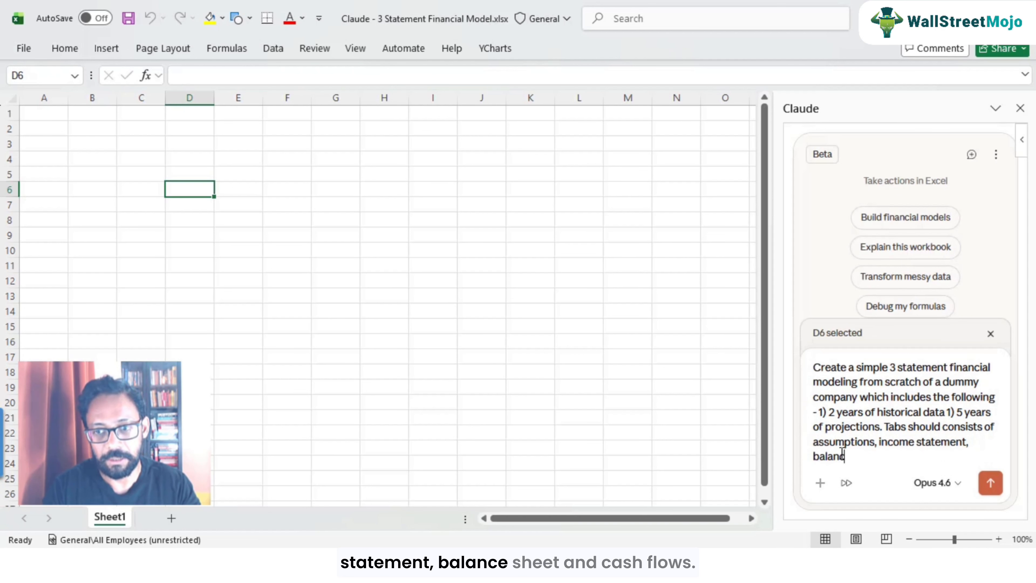
text(e sheet and cash flo)
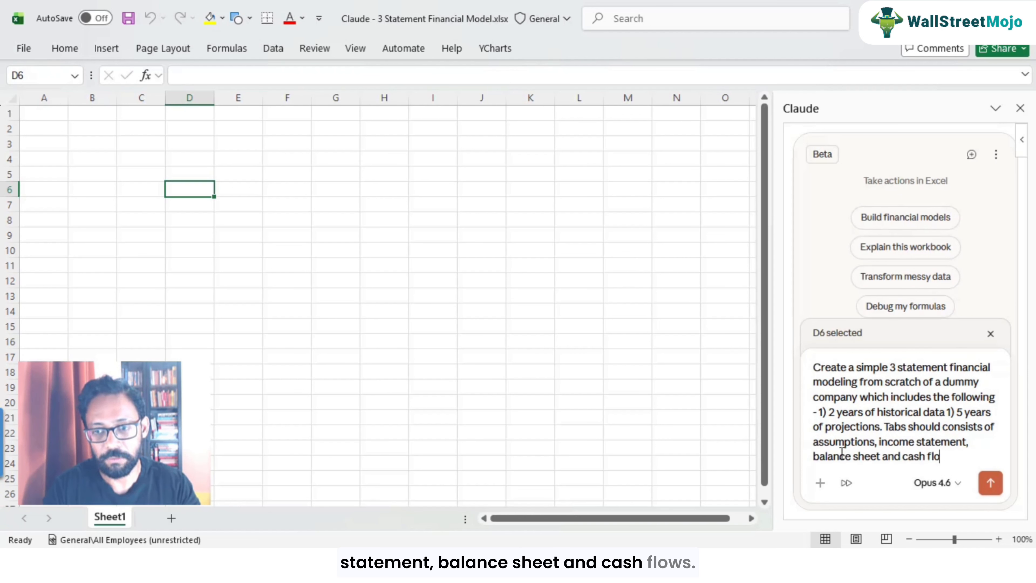
text(ws. All sta)
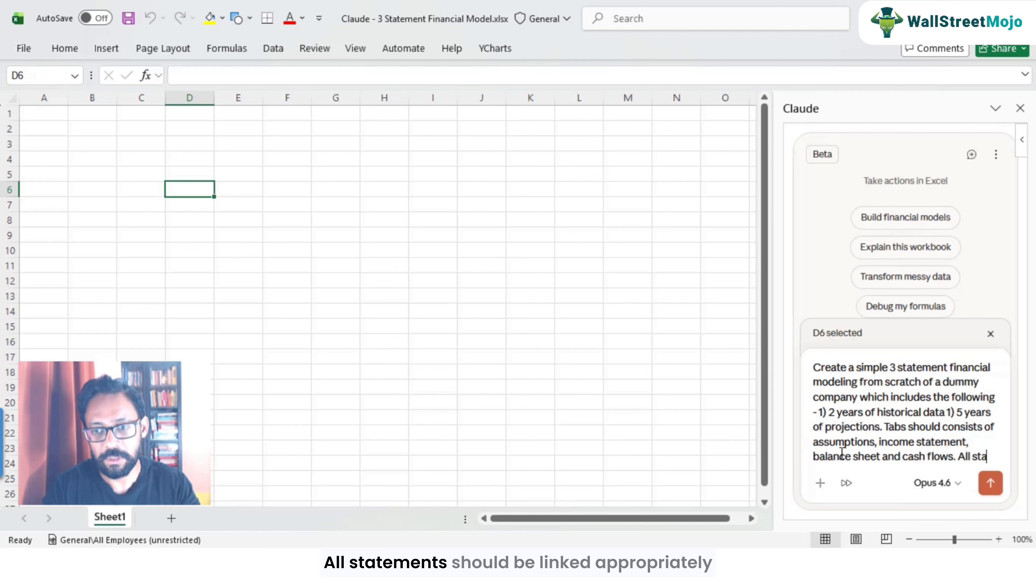
text(tements should be )
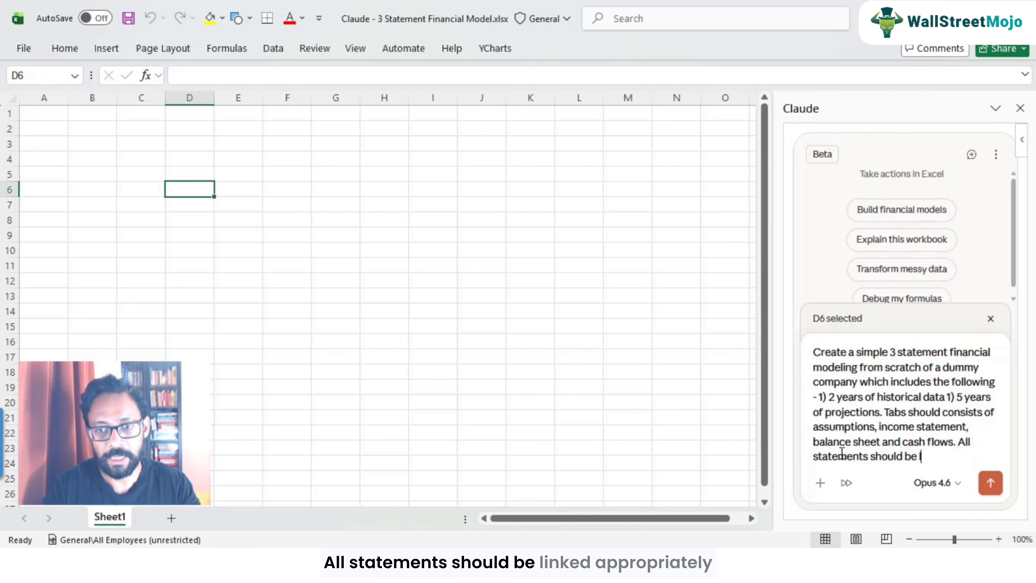
text(linked approriately as per)
text( the IB standards)
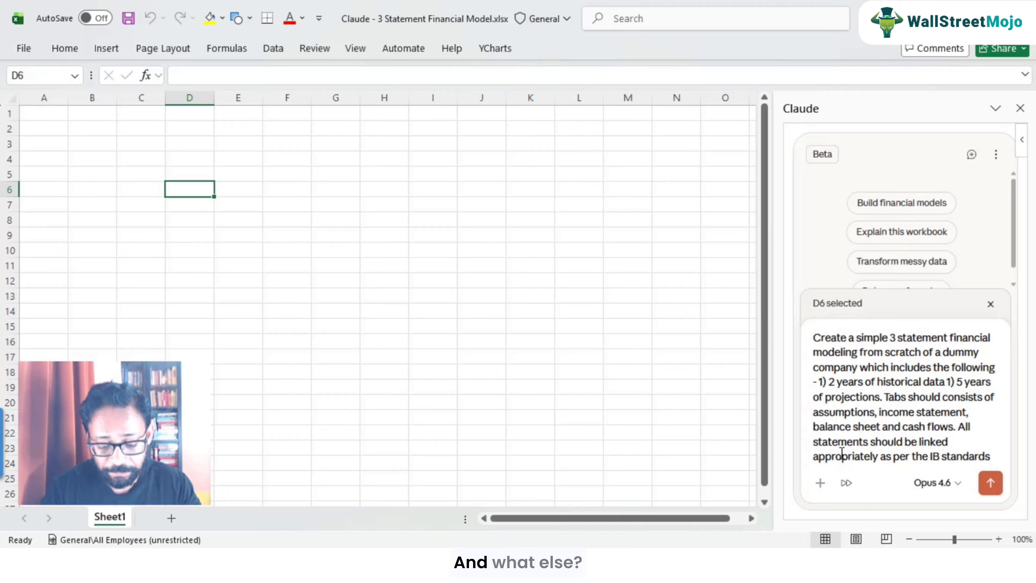
text(. Color formatting -)
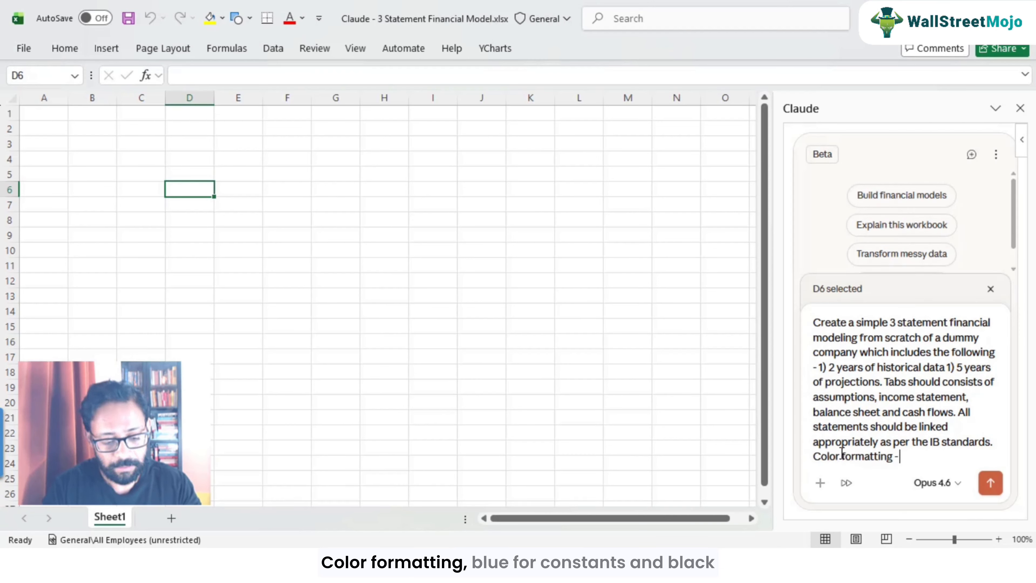
text( consta)
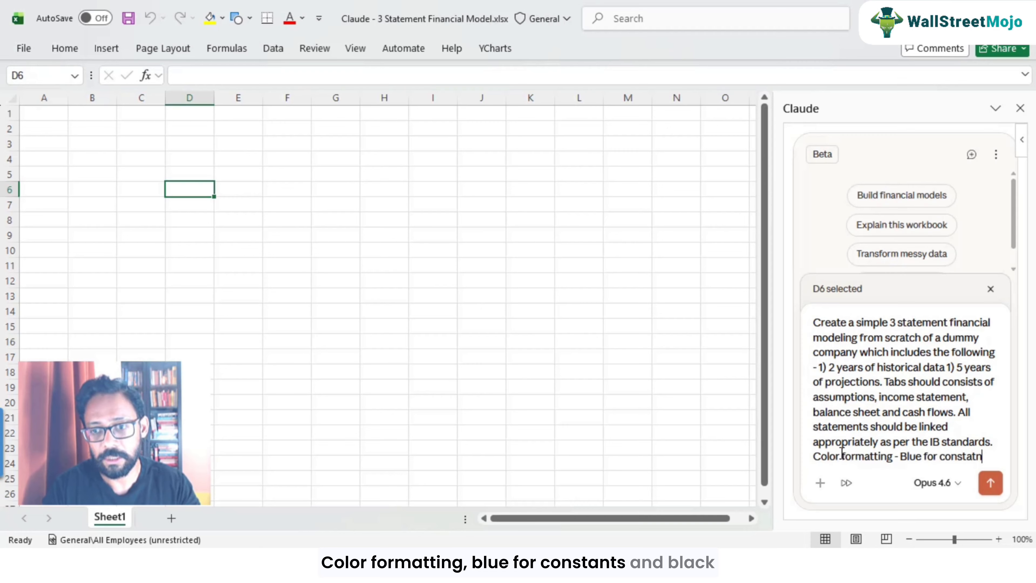
text(nts, Blac)
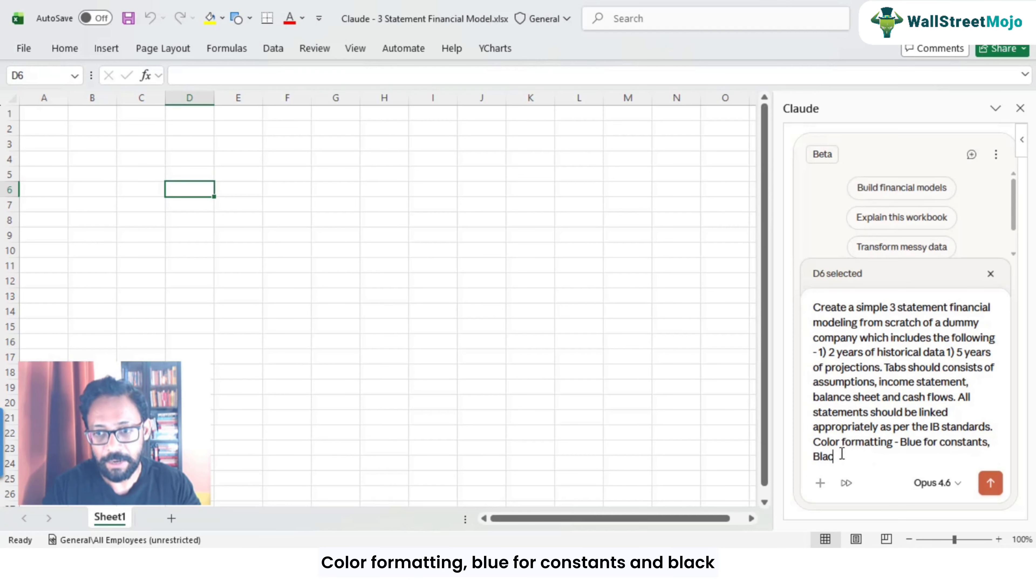
text(k for Formula and Green for)
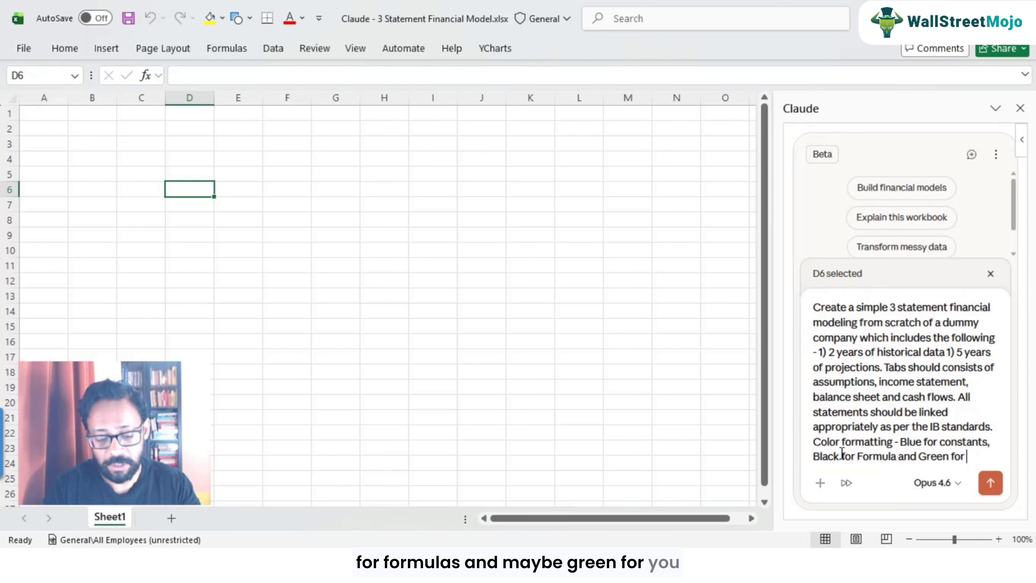
text( corss)
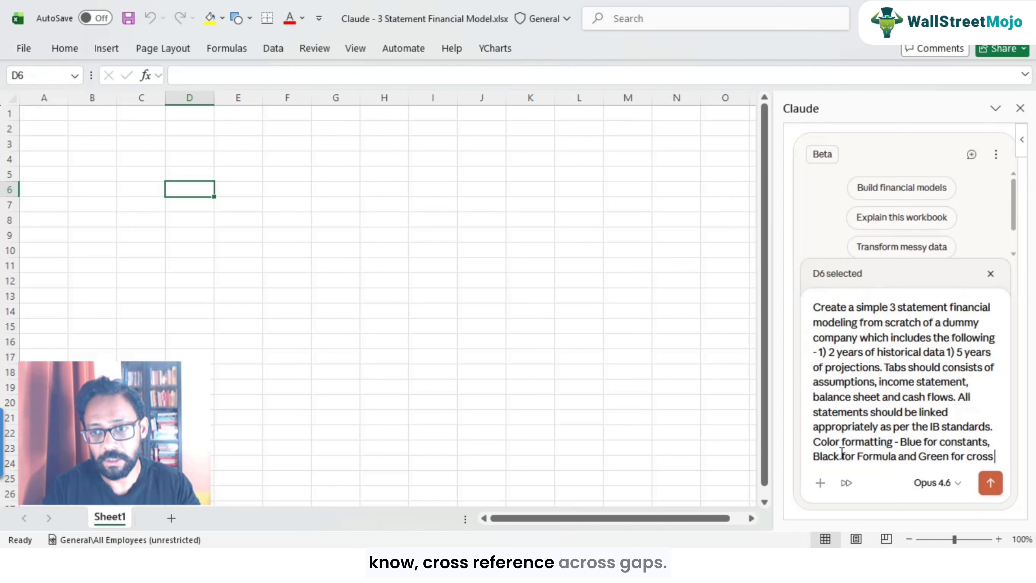
text( refrednce across tabs.)
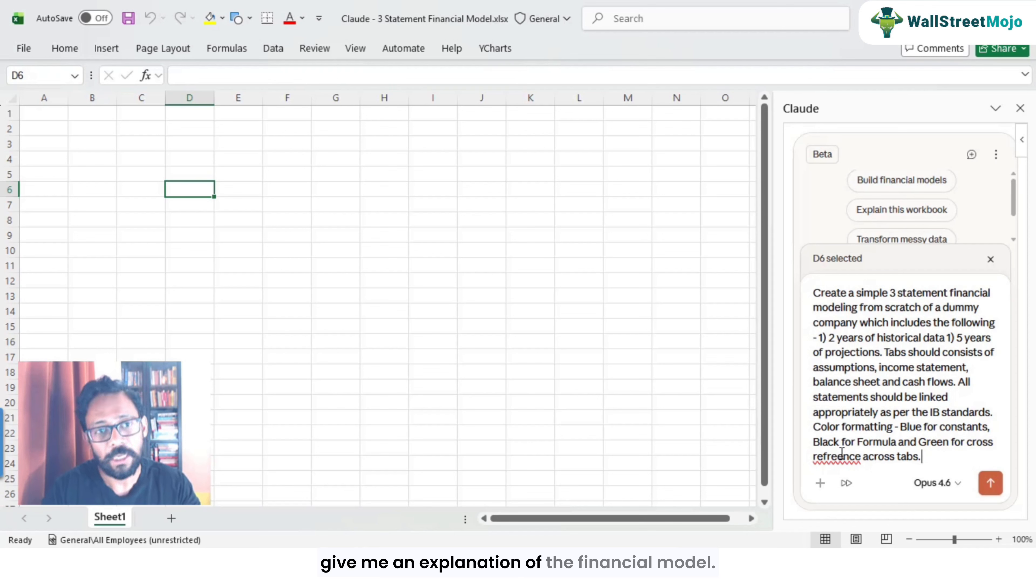
Step: Finish the prompt with "Explain the model at teh end." and send it to Claude
text(Explain the)
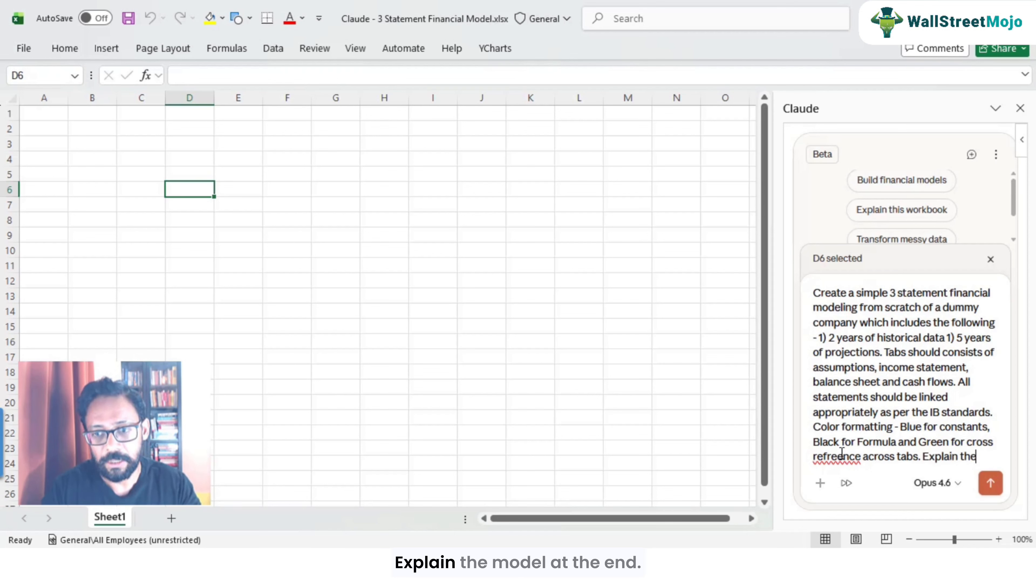
text( model at)
text( teh)
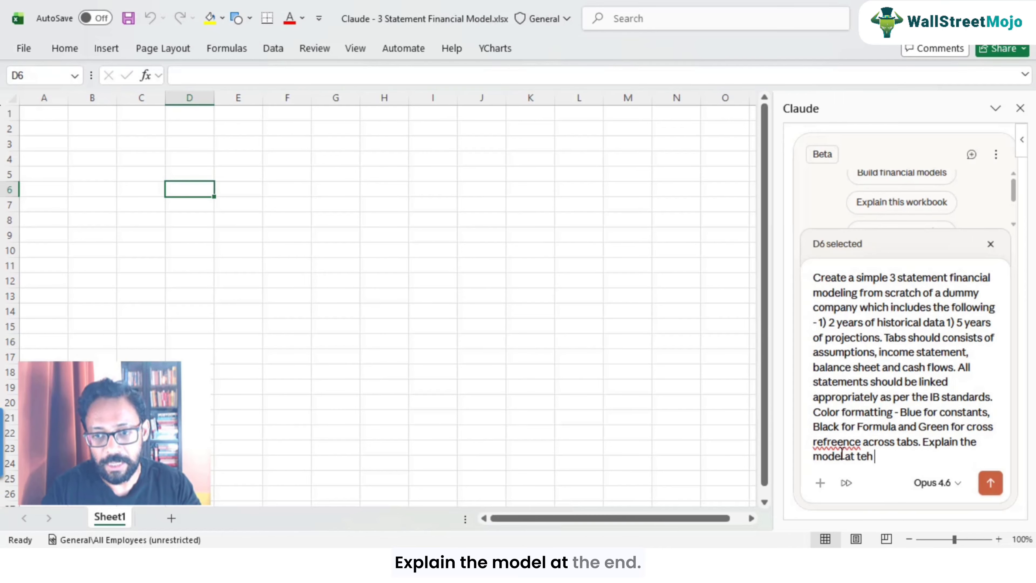
text( end.)
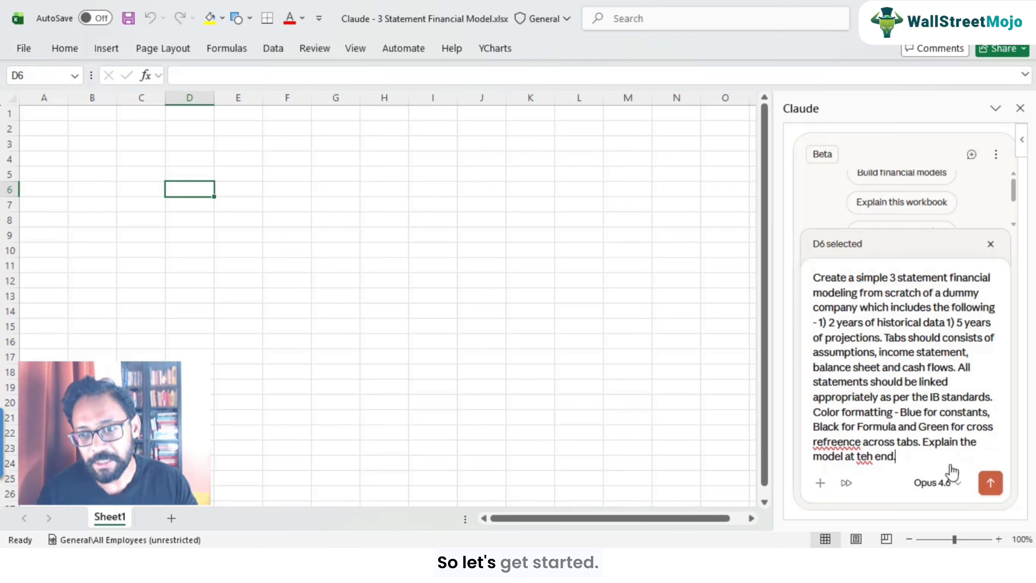
click(991, 484)
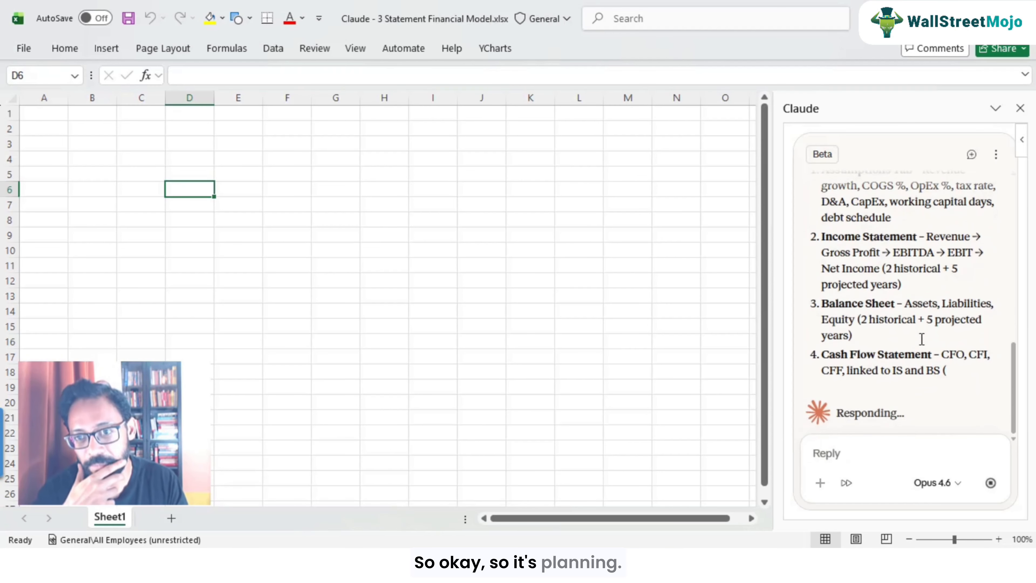
Step: Review Claude's plan and allow once its request to create the Assumptions, IS, BS and CF tabs
scroll(914, 328, up, 3)
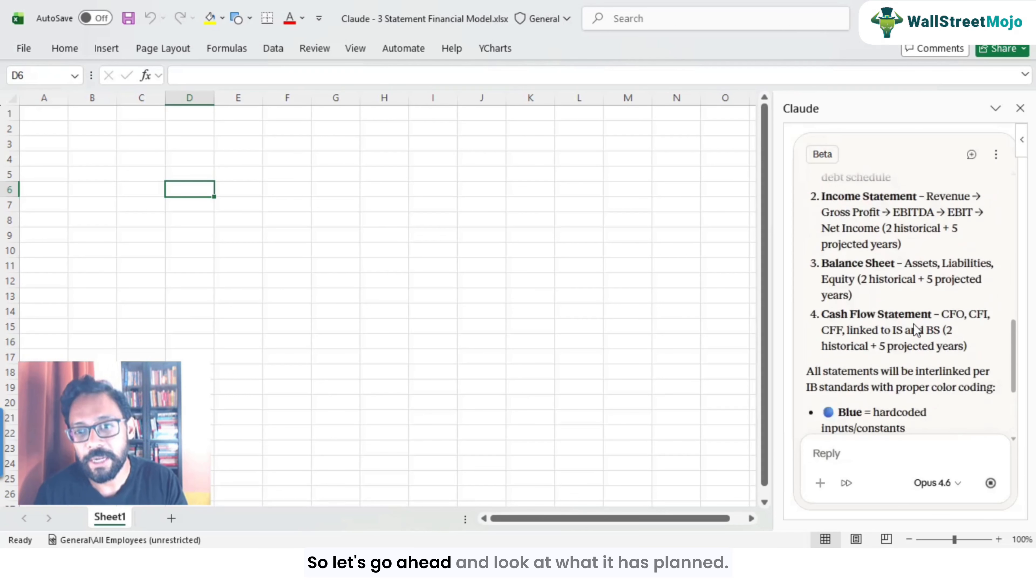
scroll(914, 325, up, 5)
scroll(914, 324, down, 1)
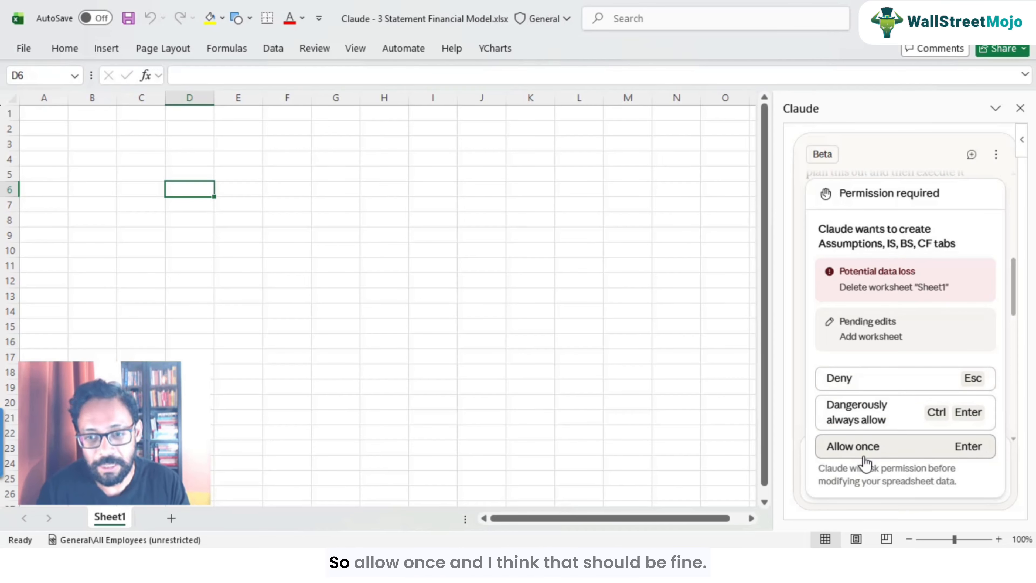
click(864, 447)
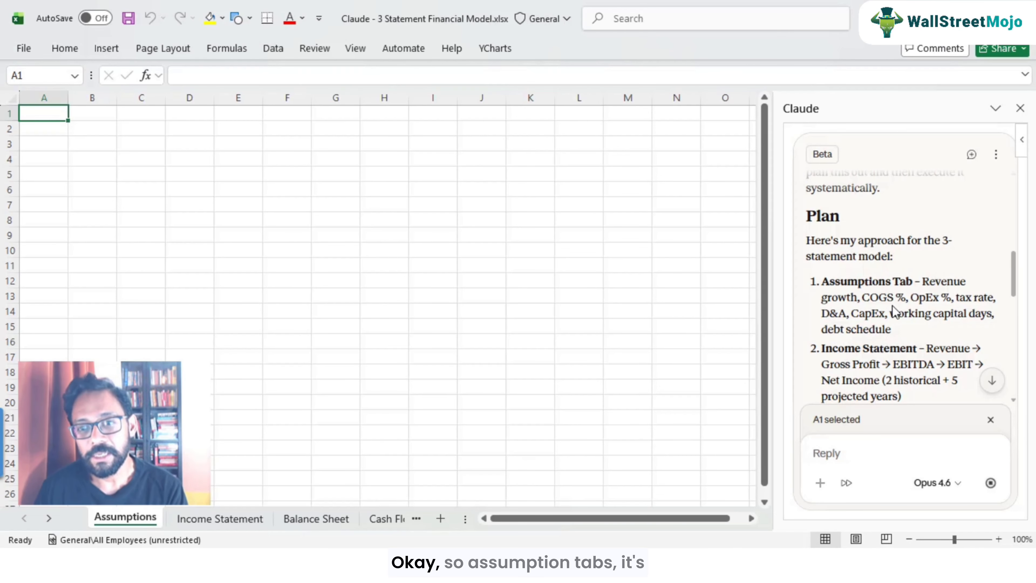
Step: Read through Claude's plan and build progress messages while it fills the Assumptions tab
scroll(924, 292, up, 3)
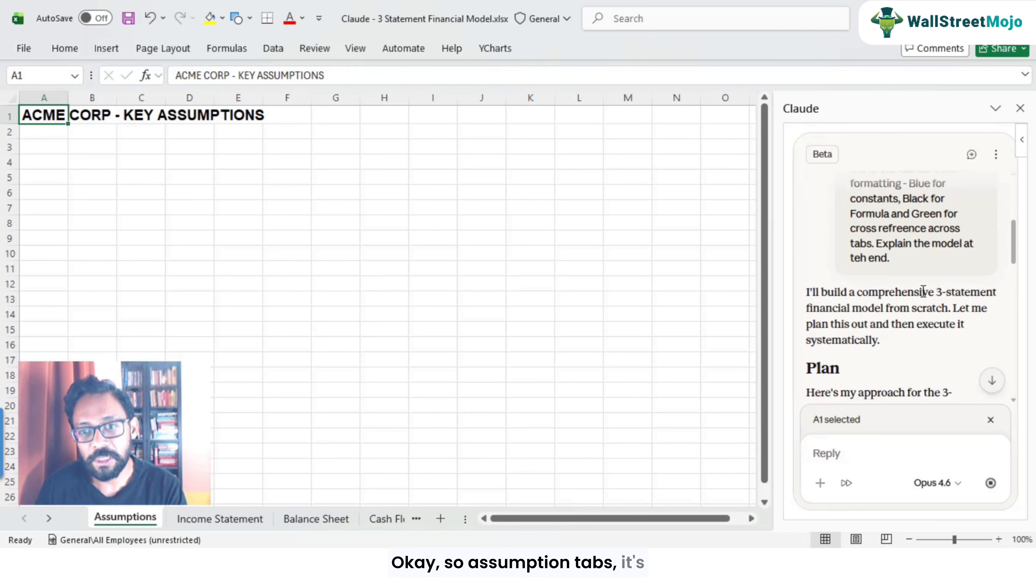
scroll(924, 291, down, 2)
scroll(924, 292, down, 1)
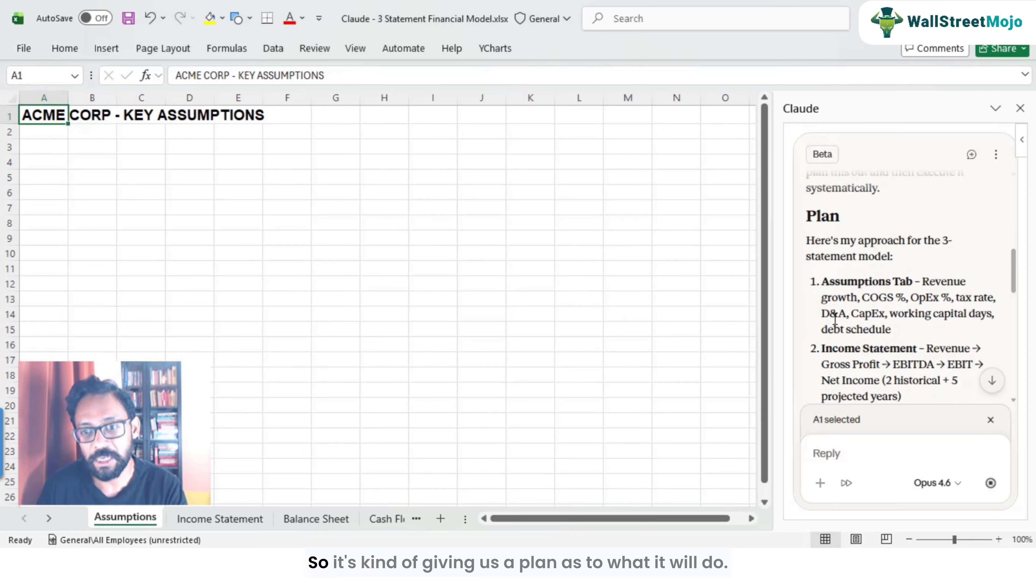
scroll(839, 315, down, 1)
scroll(839, 315, down, 1)
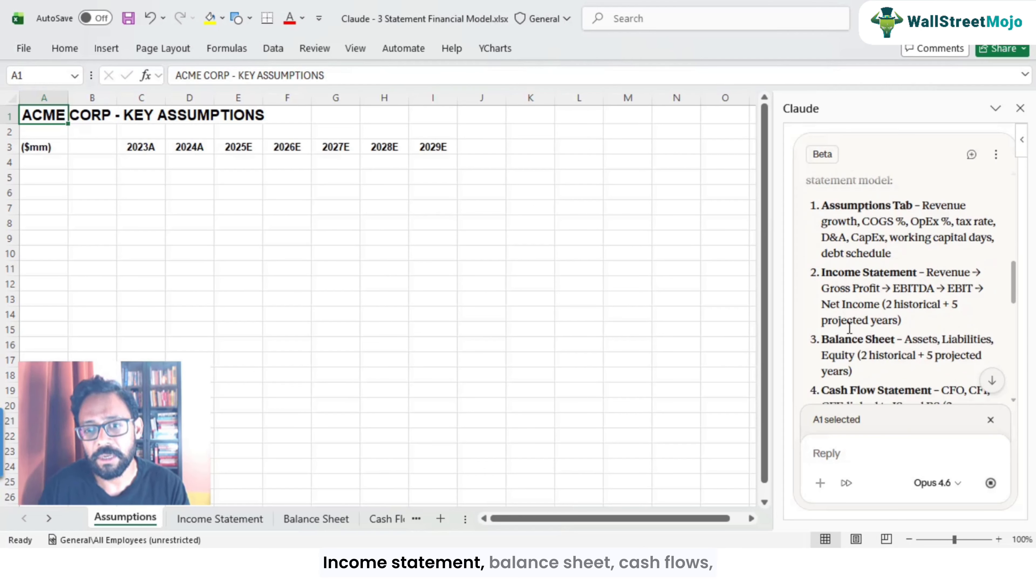
scroll(850, 331, down, 1)
scroll(848, 312, down, 1)
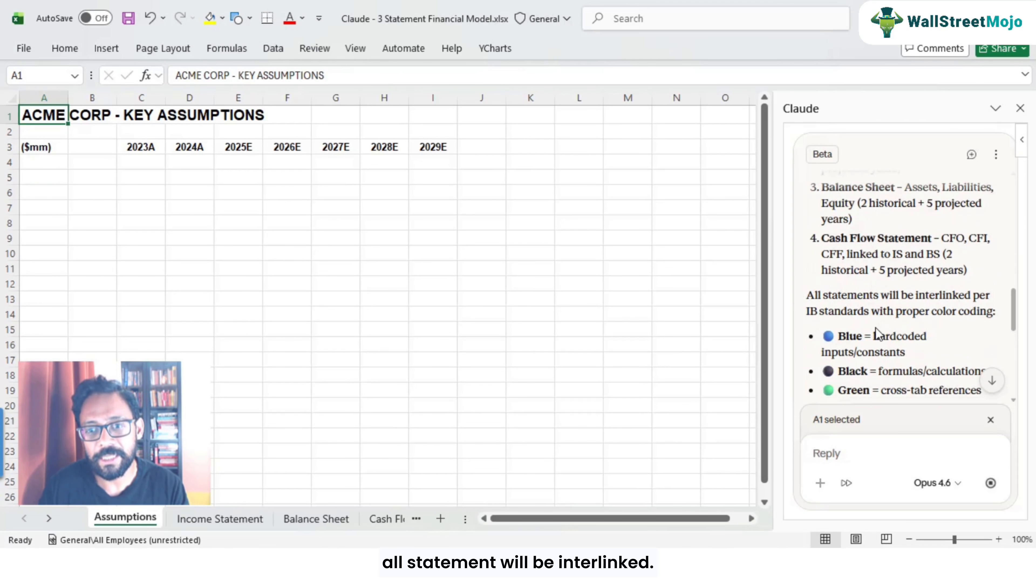
scroll(876, 327, down, 1)
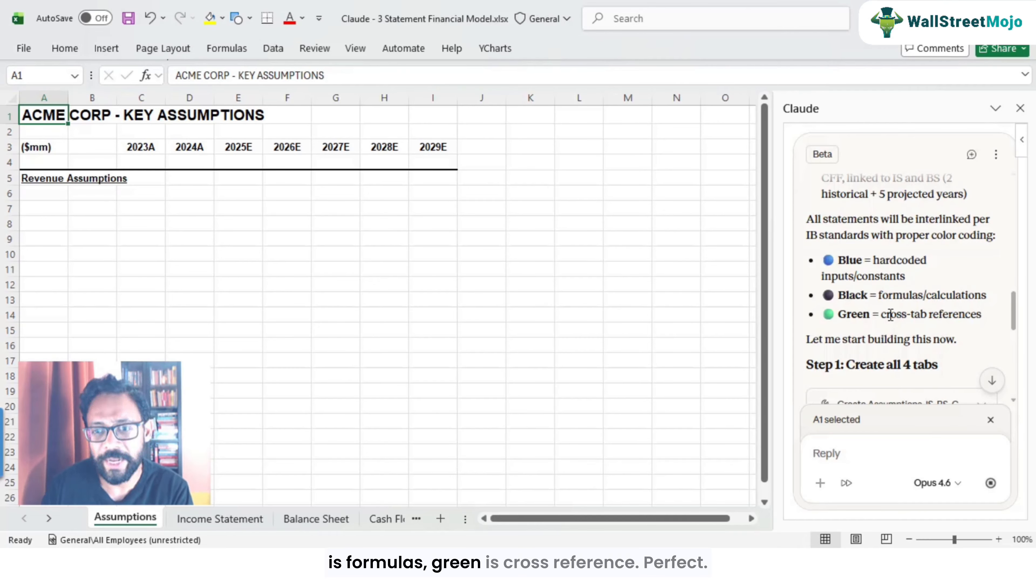
scroll(908, 316, down, 2)
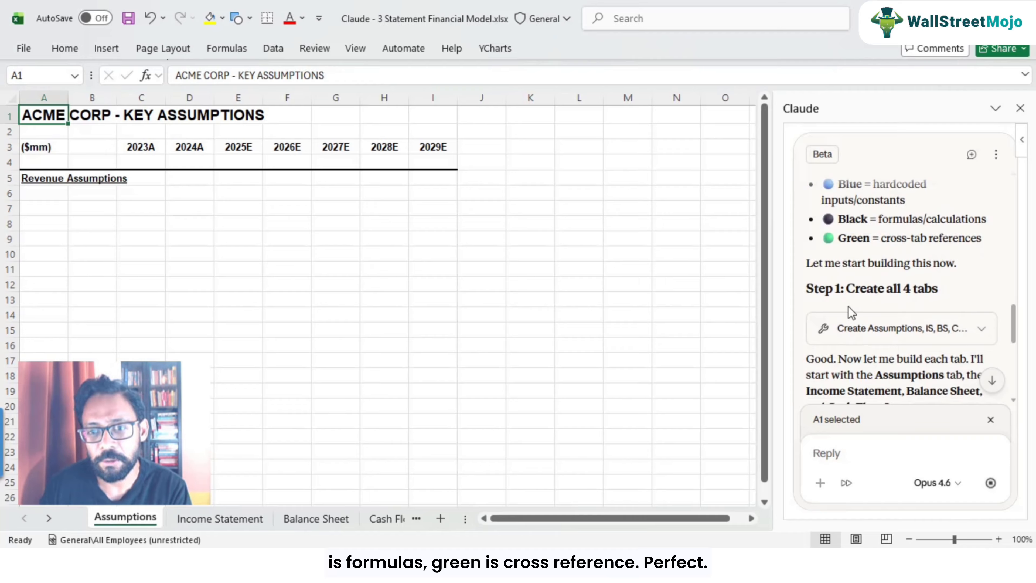
scroll(915, 300, down, 2)
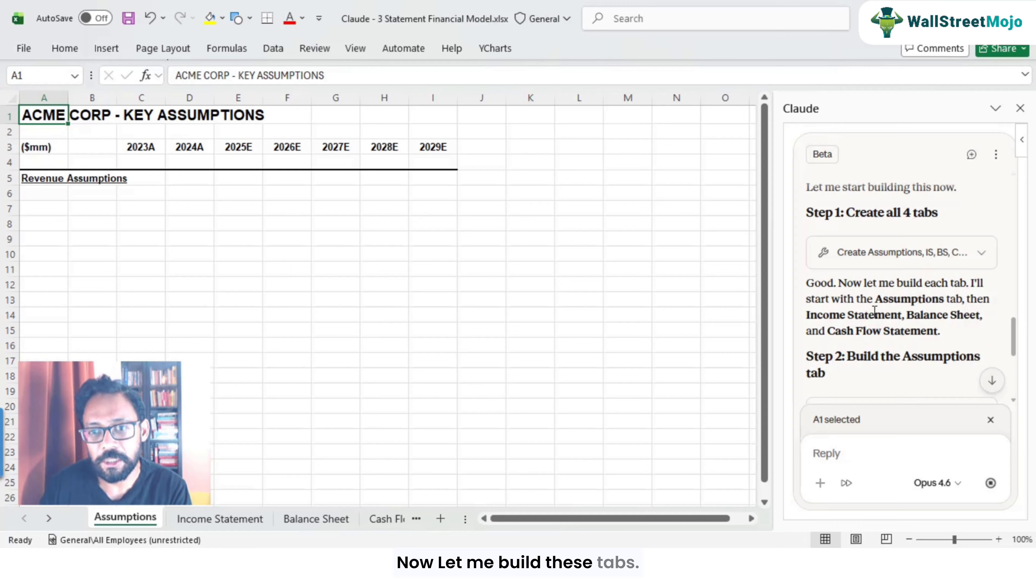
scroll(893, 312, down, 2)
scroll(854, 288, down, 2)
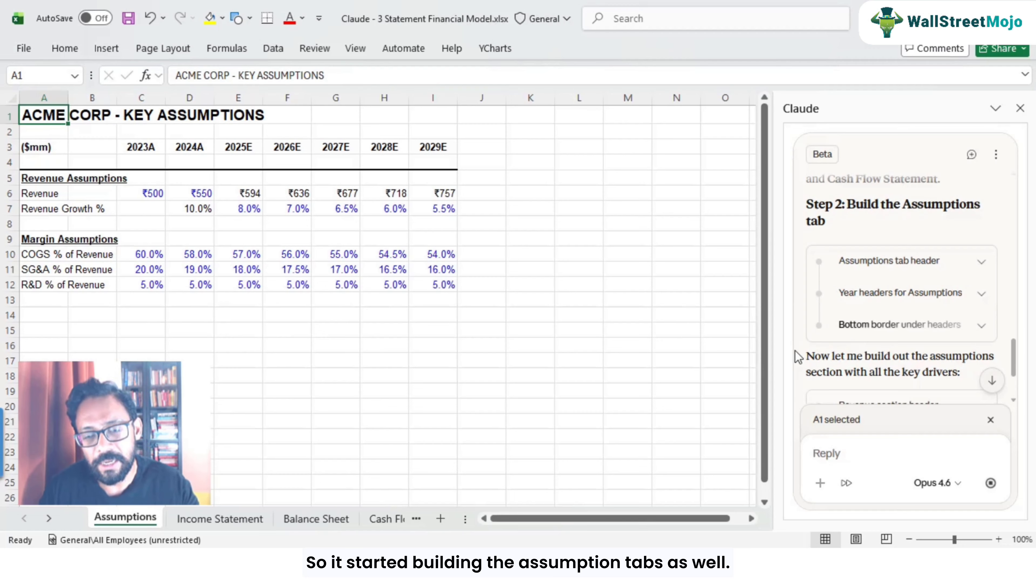
scroll(924, 359, down, 4)
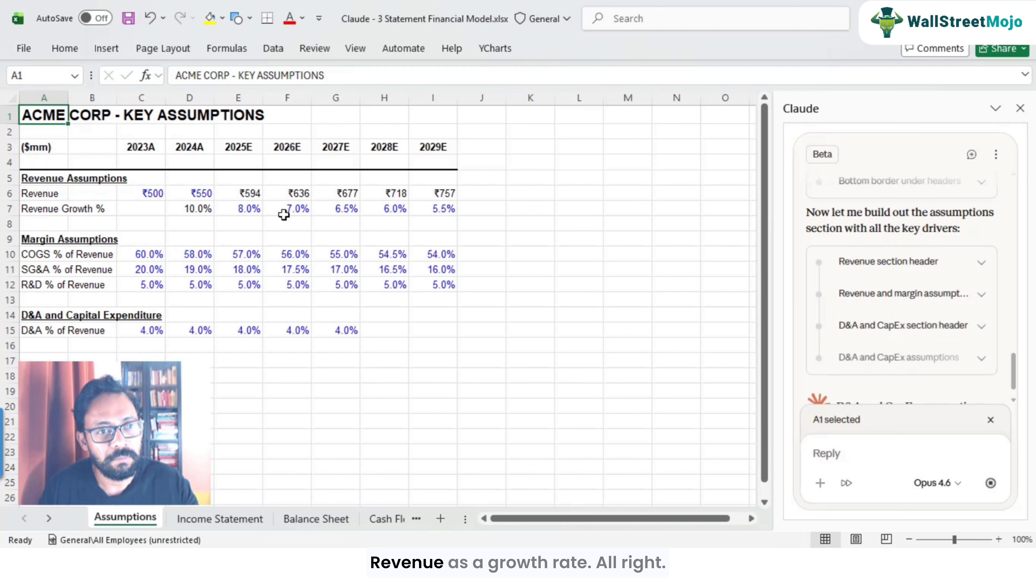
Step: Inspect the revenue cells for each year on the Assumptions sheet to check values and formulas
click(244, 194)
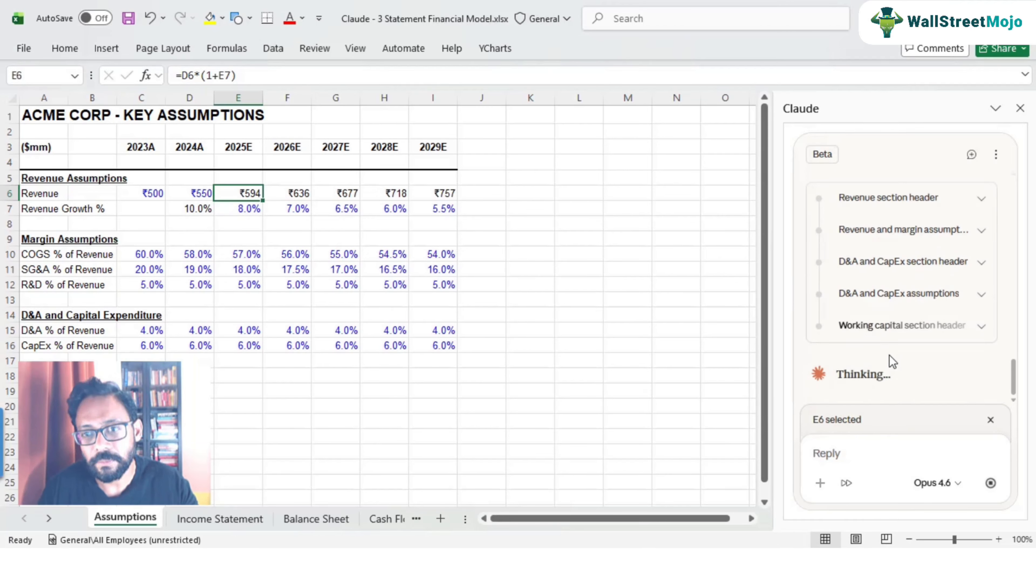
scroll(892, 361, up, 3)
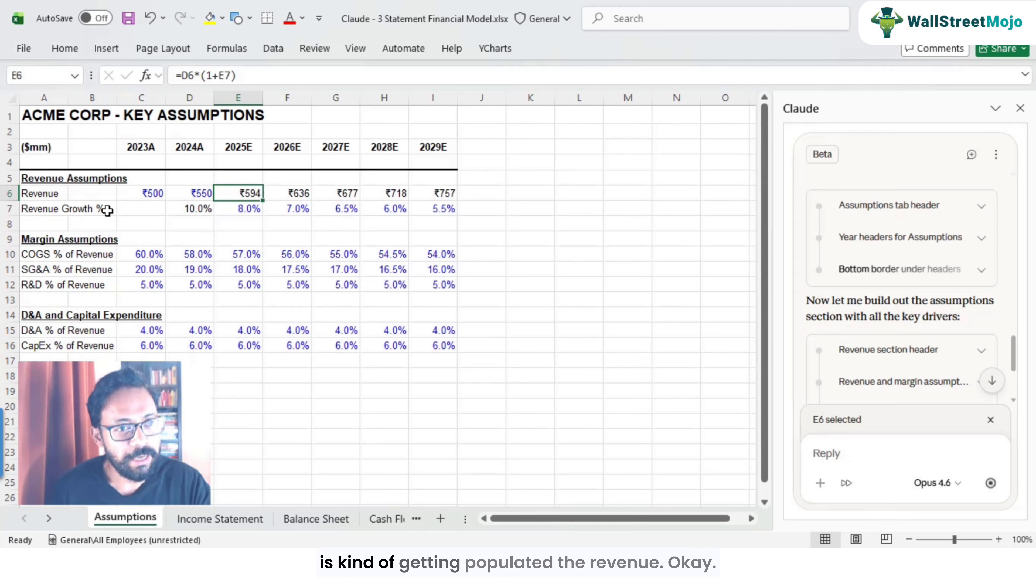
click(86, 194)
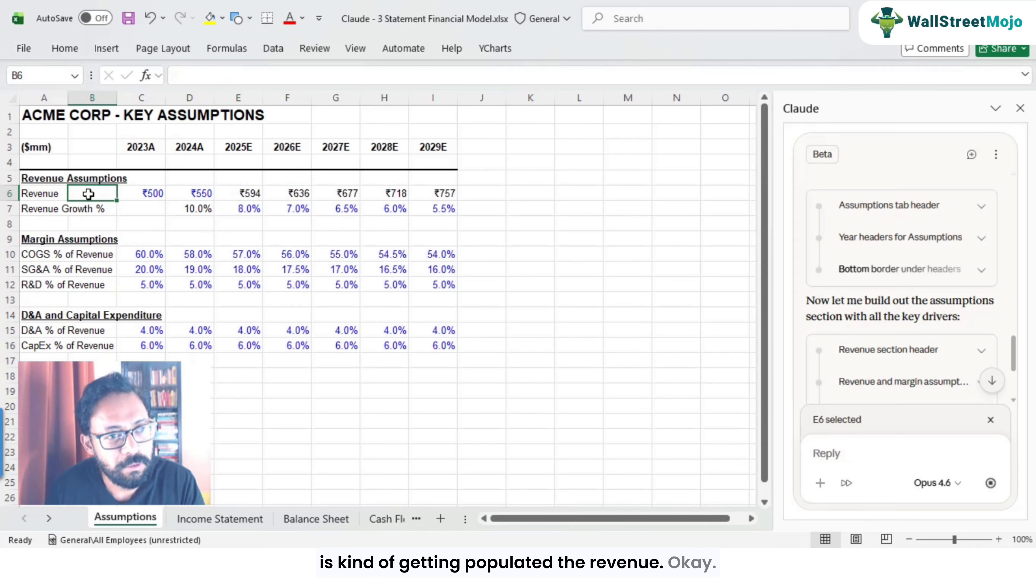
click(157, 193)
click(202, 194)
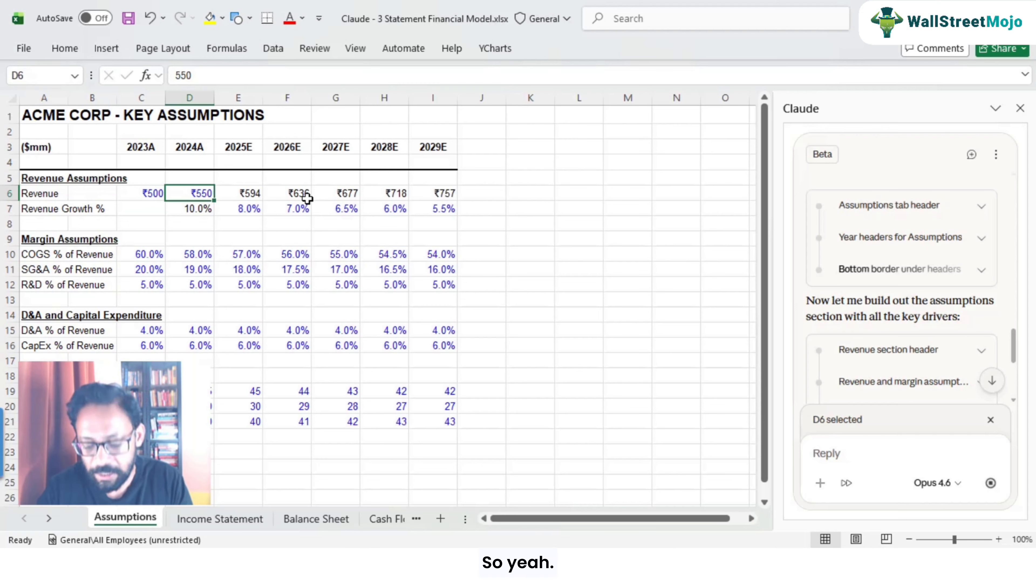
Step: Examine the year headers and scroll through the remaining assumption sections on the Assumptions sheet
key(Up)
key(Up)
key(Up)
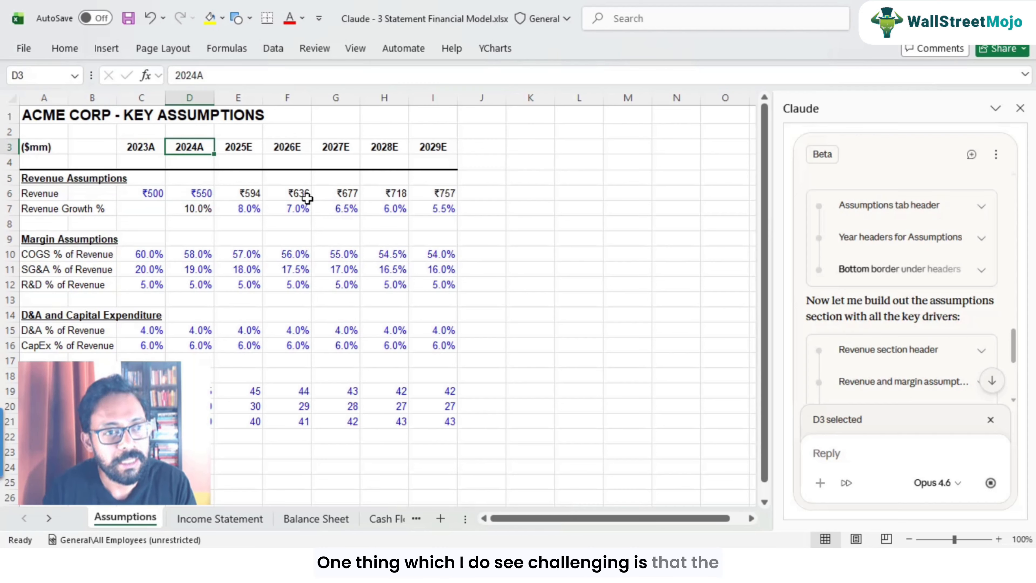
key(Left)
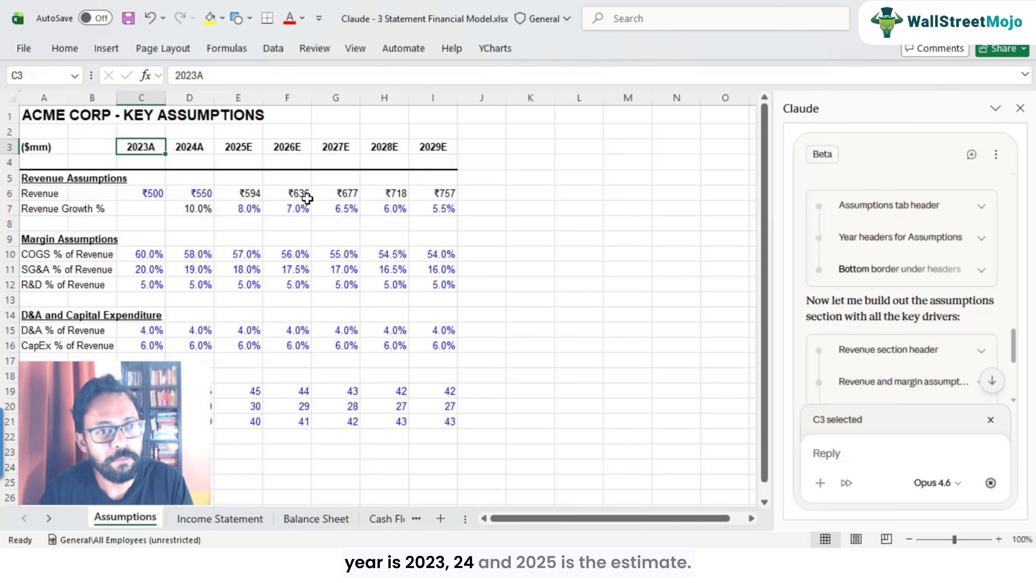
key(Right)
key(Right)
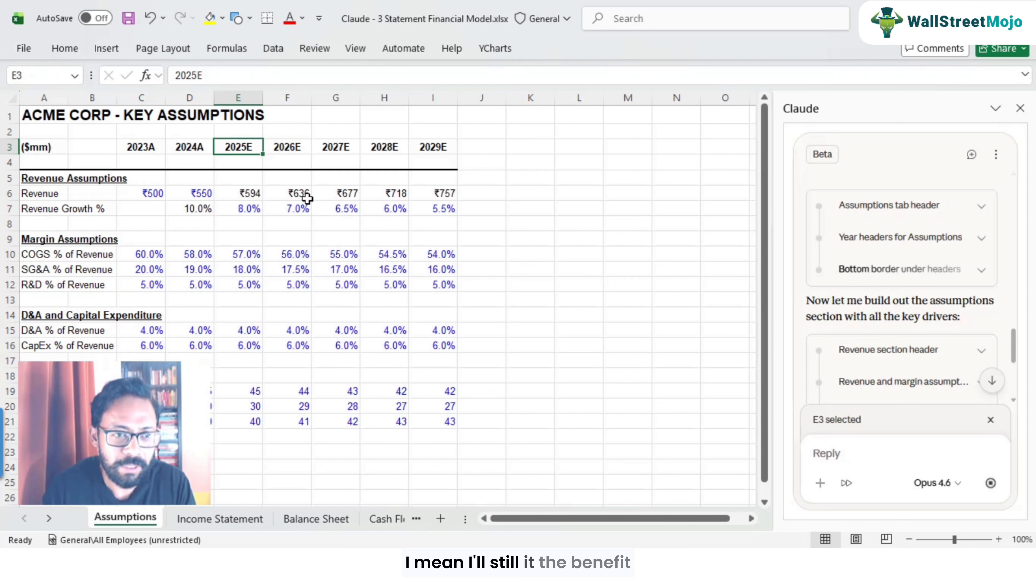
key(Left)
key(Left)
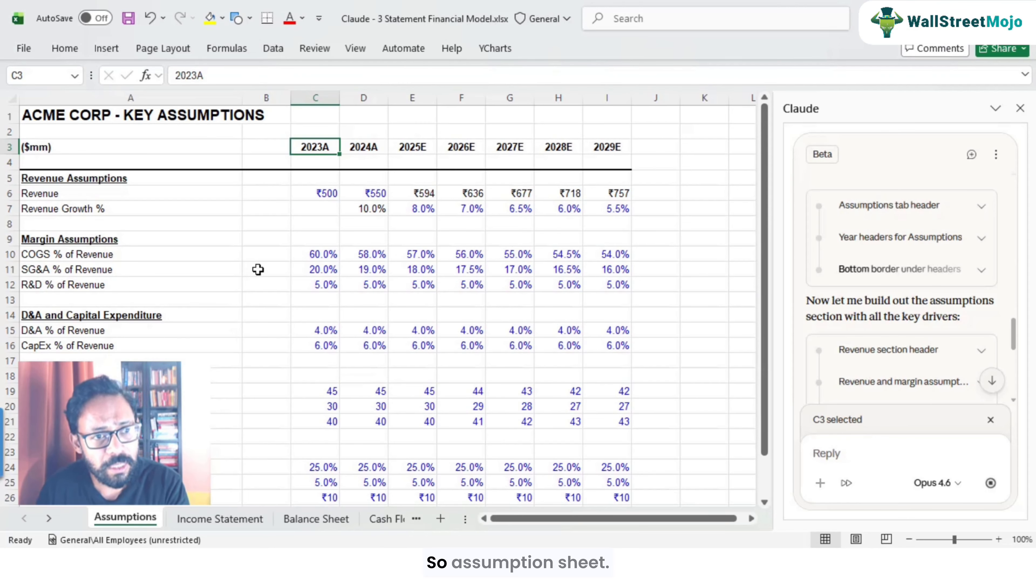
scroll(272, 296, down, 3)
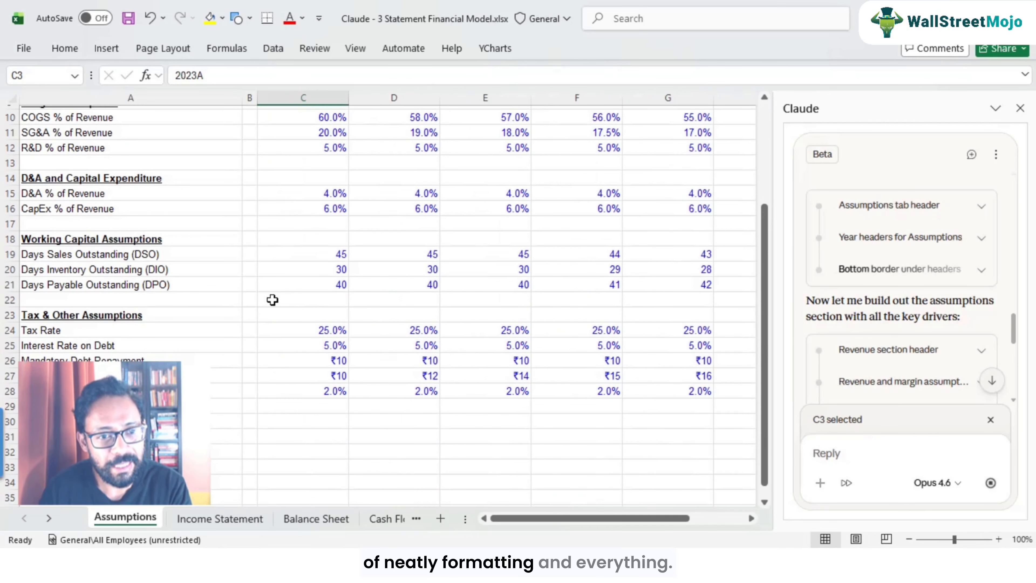
scroll(272, 300, up, 3)
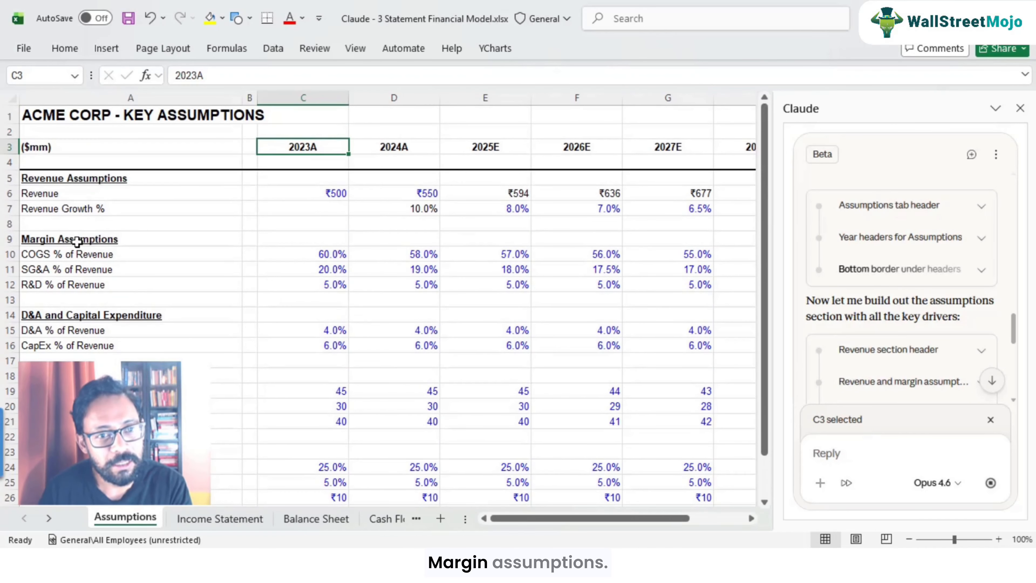
Step: Step through the margin, D&A, capex and working capital rows on the Assumptions sheet to check their labels and values
click(326, 255)
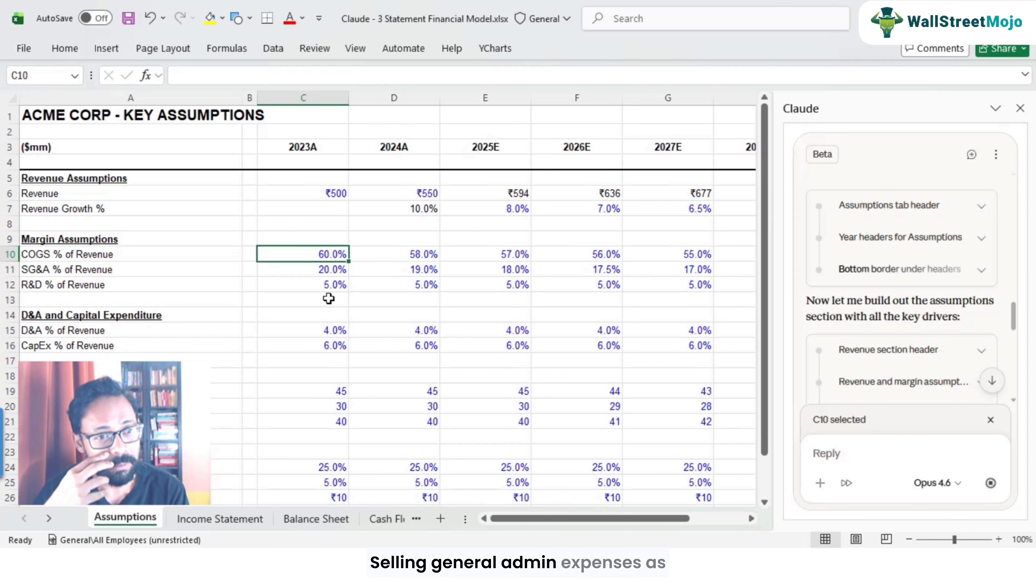
key(Down)
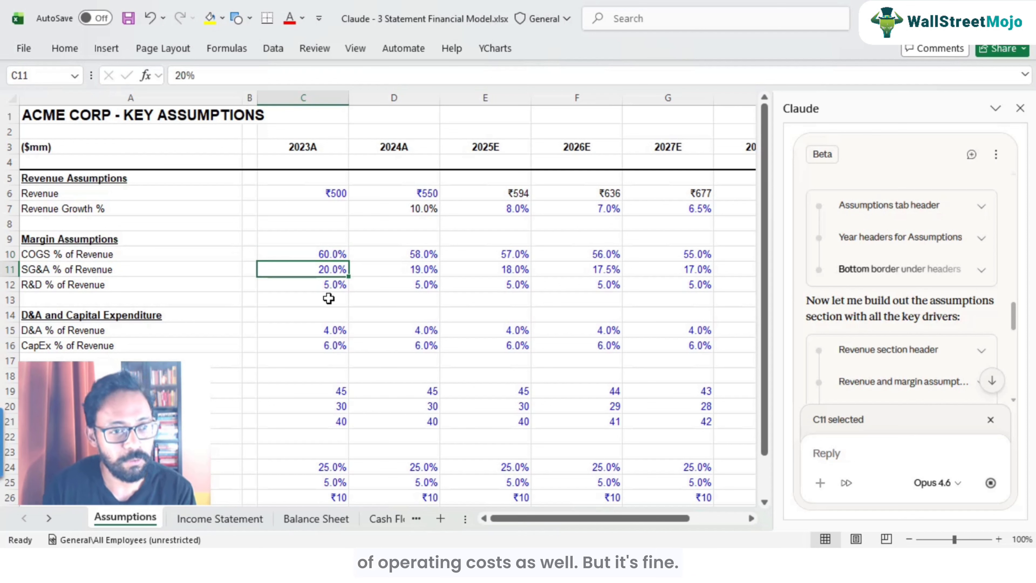
key(Down)
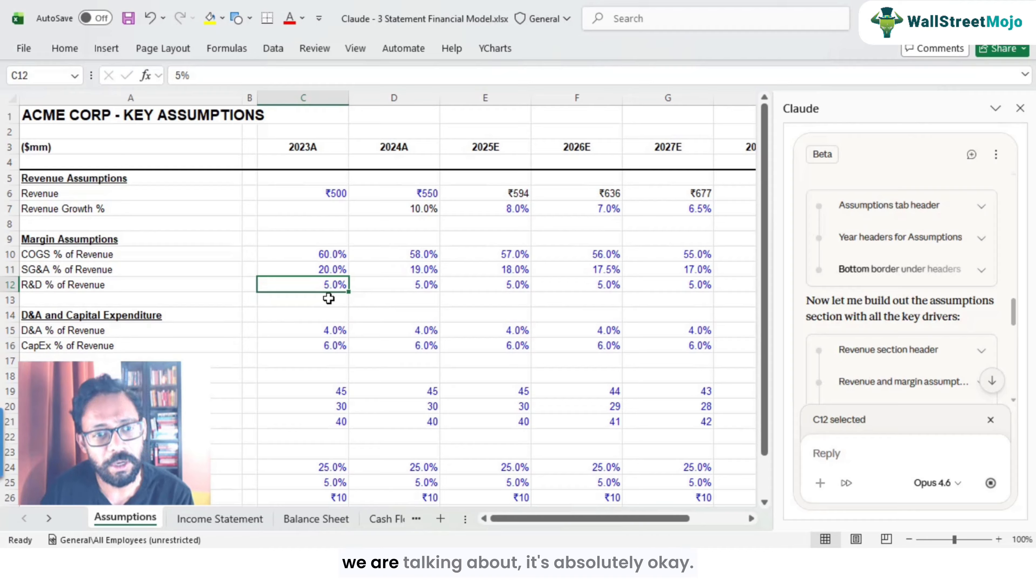
click(78, 333)
click(85, 351)
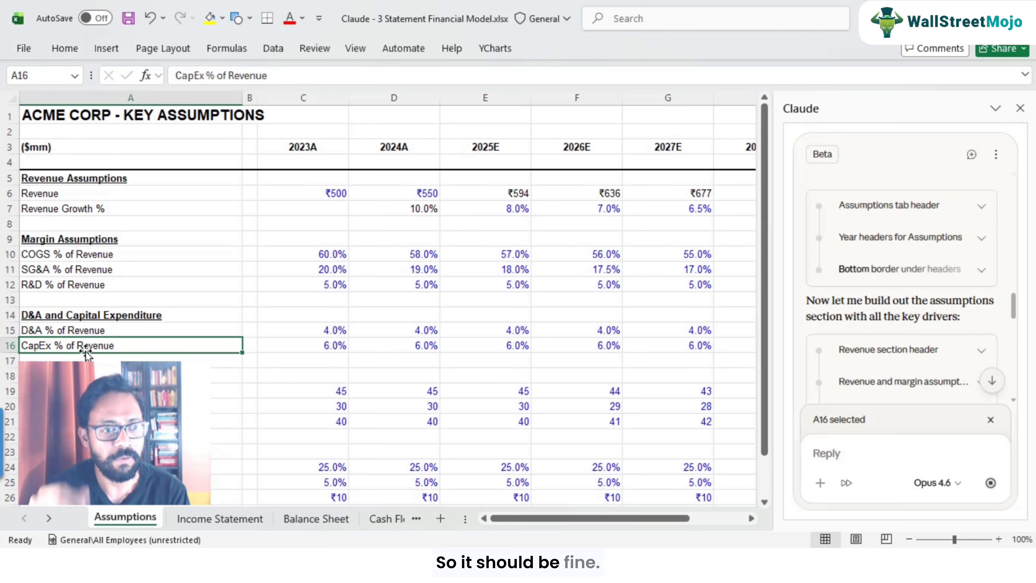
key(Down)
key(Down)
key(Down)
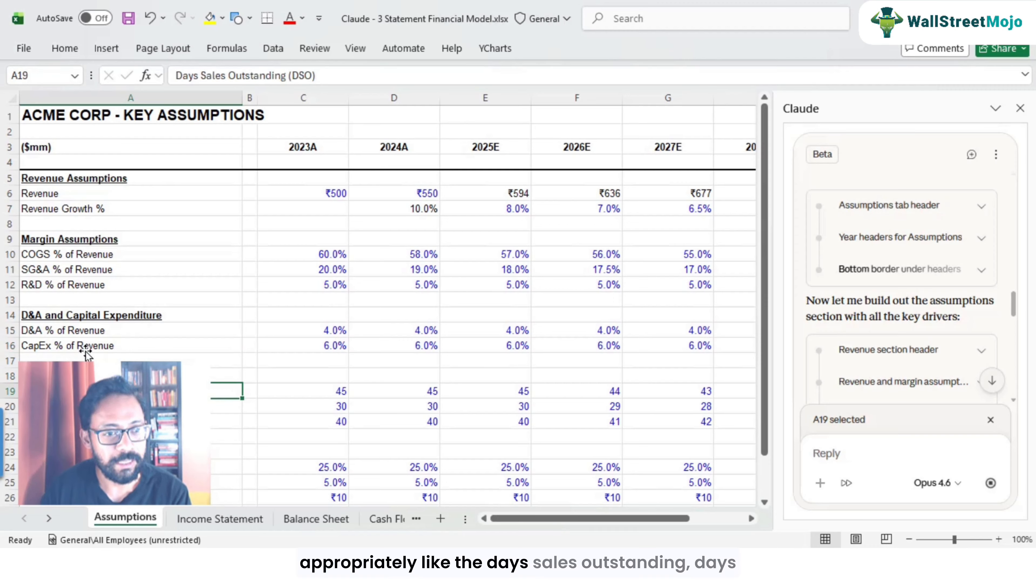
key(Down)
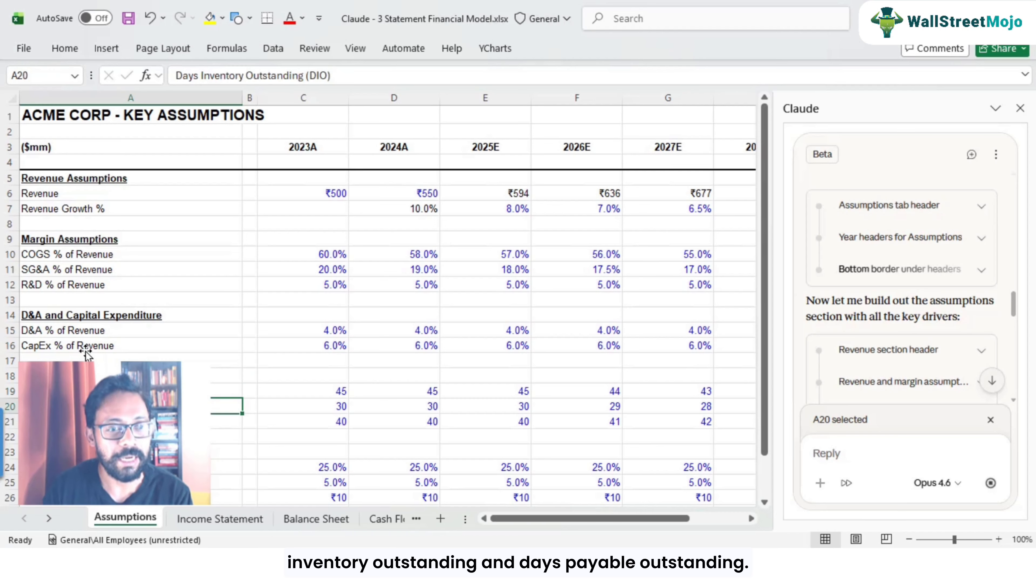
key(Down)
key(Down)
key(Down)
key(Down)
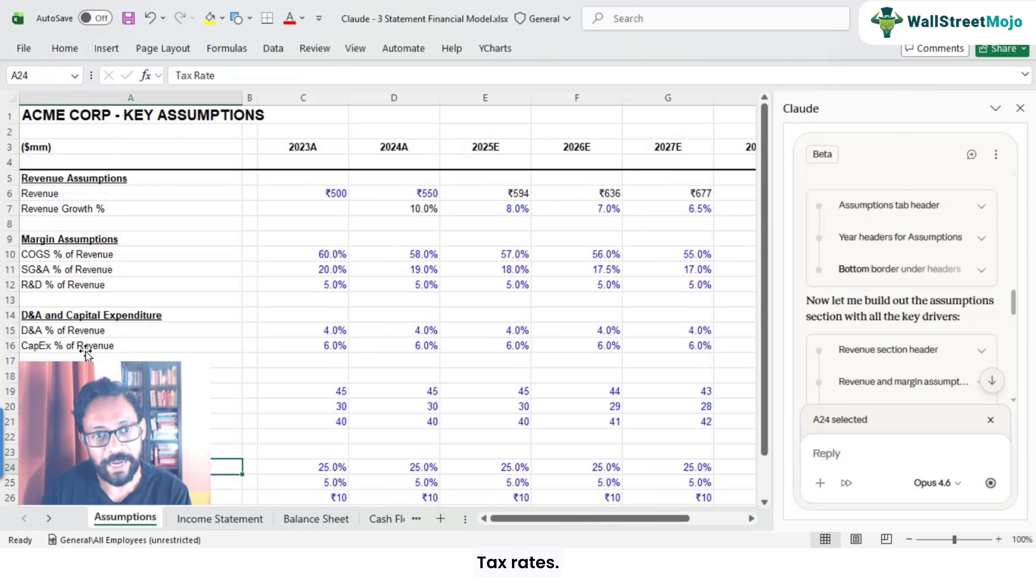
Step: Inspect the tax rate, interest, debt repayment and dividend assumptions across the forecast years
key(Right)
key(Right)
key(Tab)
key(Return)
key(Tab)
key(Tab)
key(Left)
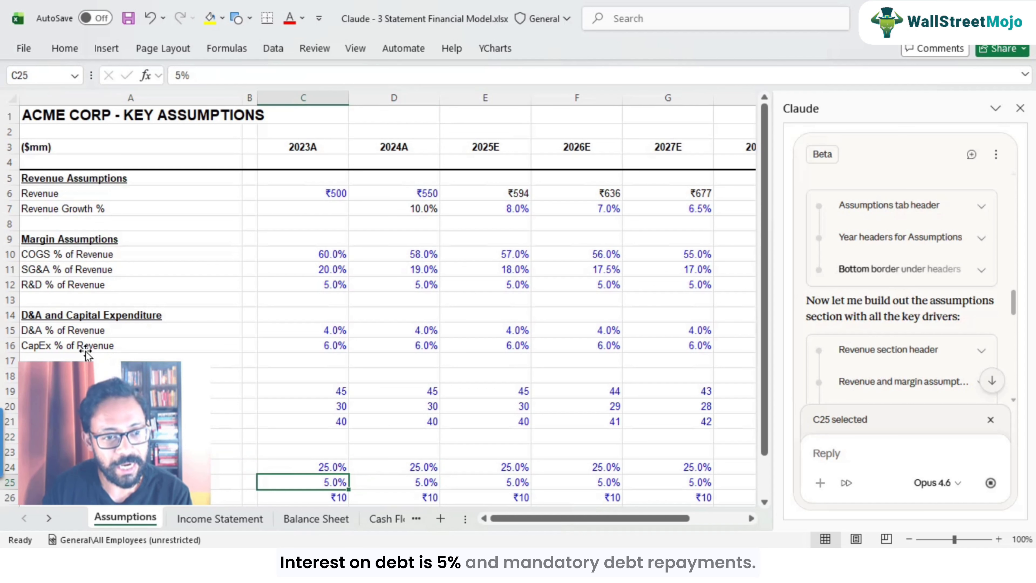
key(Down)
key(Down)
key(Down)
key(Down)
key(Up)
key(Up)
key(Up)
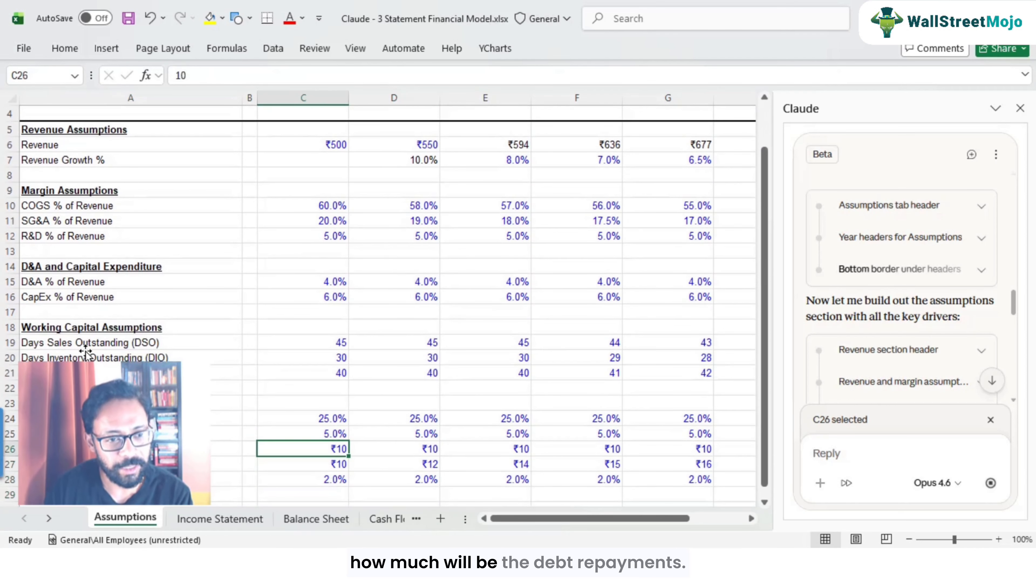
key(Down)
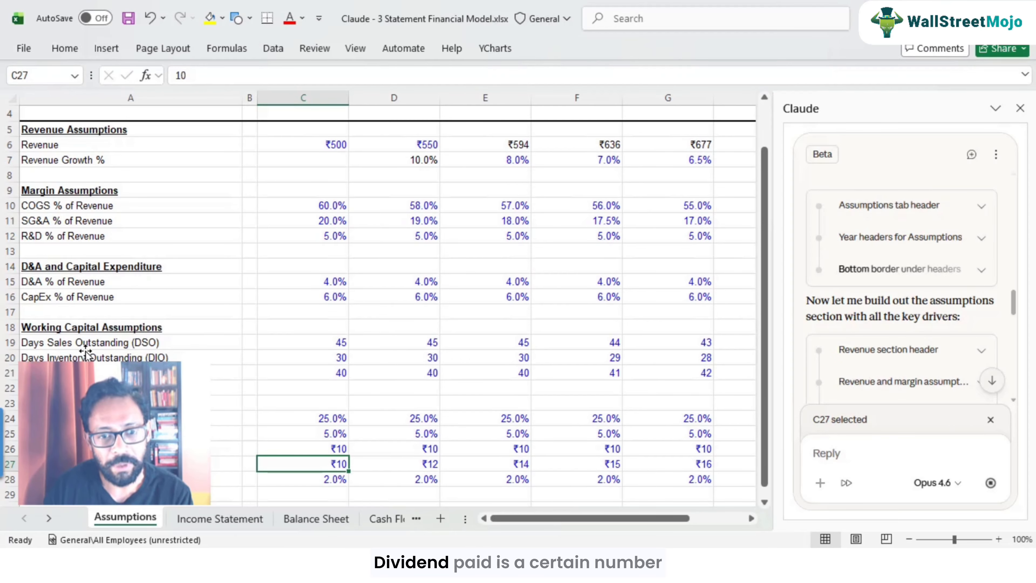
key(Right)
key(Right)
key(Right)
key(Right)
key(Right)
key(Left)
key(Left)
key(Left)
key(Left)
key(Left)
key(Left)
key(Left)
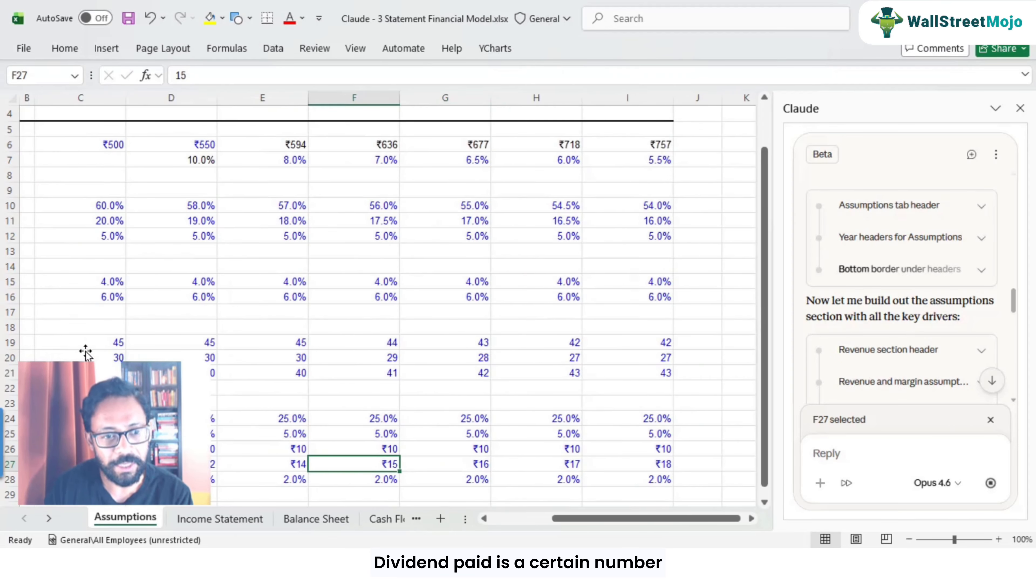
key(Down)
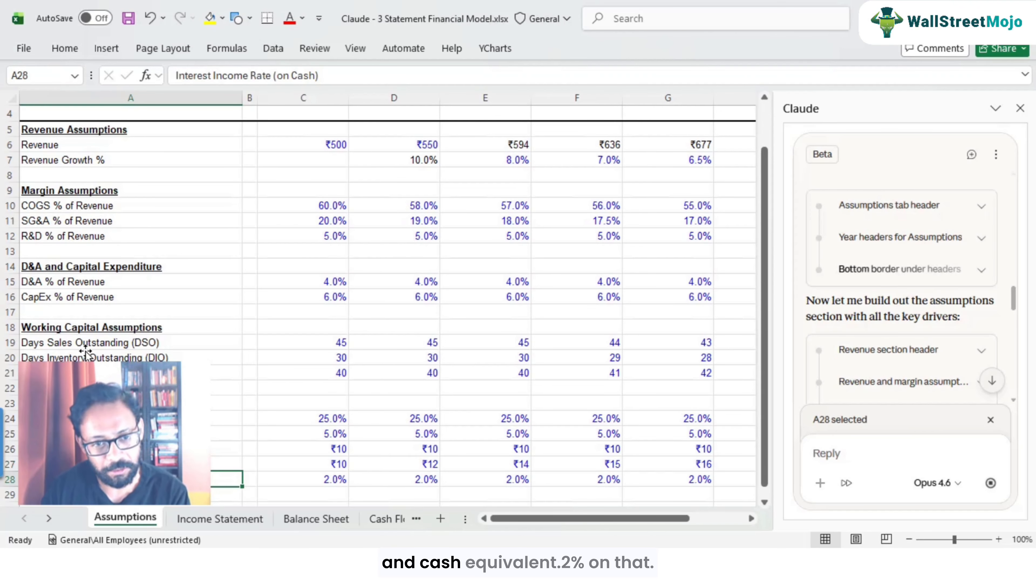
Step: Check the interest income rate on cash across the years and move back up through the assumption sections
key(Right)
key(Right)
key(Right)
key(Right)
key(Right)
key(Right)
key(Right)
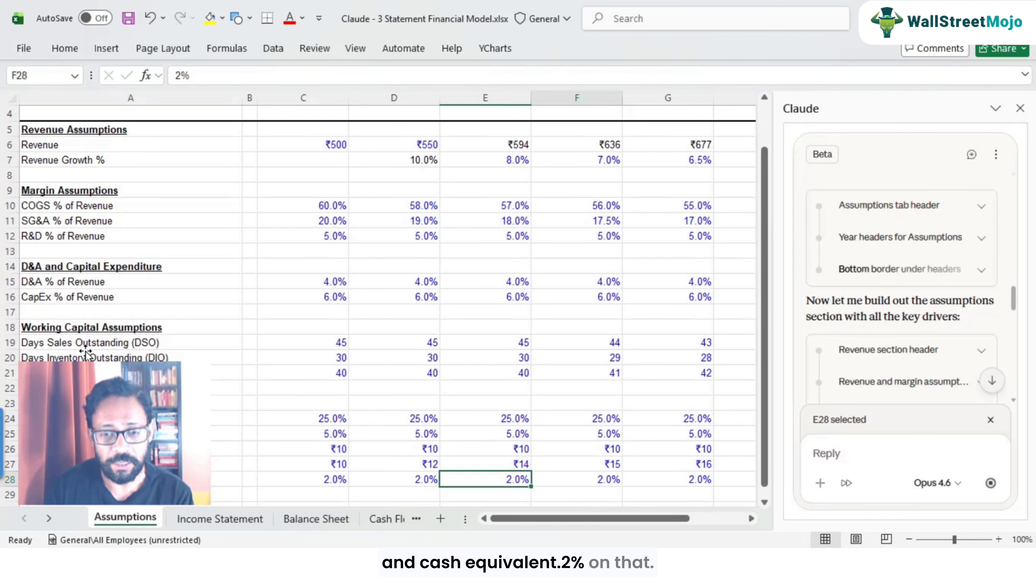
key(Left)
key(Left)
key(Left)
key(Left)
key(Left)
key(Left)
key(Left)
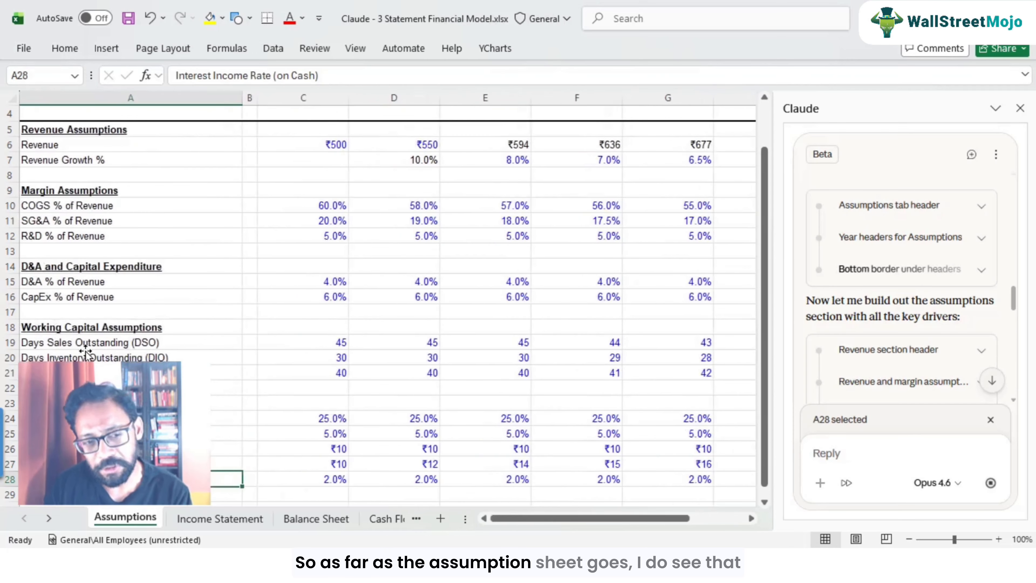
key(Up)
key(Up)
key(Up)
key(Up)
key(Up)
key(Up)
key(Up)
key(Up)
key(Up)
key(Up)
key(Up)
key(Up)
key(Up)
key(Up)
key(Up)
key(Up)
key(Up)
key(Up)
key(Up)
key(Up)
key(Up)
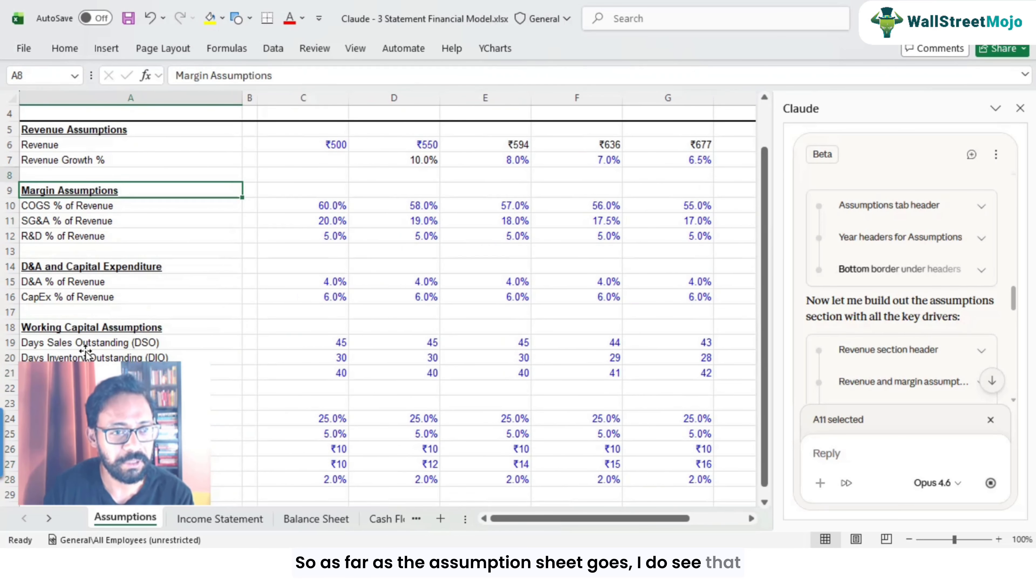
key(Down)
key(Down)
key(Down)
key(Down)
key(Down)
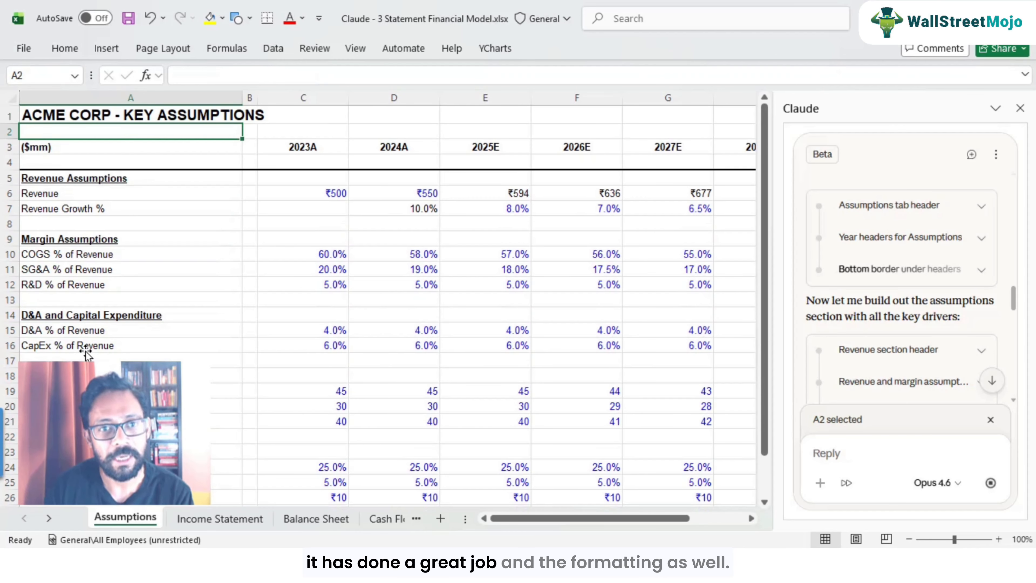
Step: Open the 2024A revenue growth cell's formula for viewing and leave it without changes
key(Right)
key(Right)
key(Right)
key(Down)
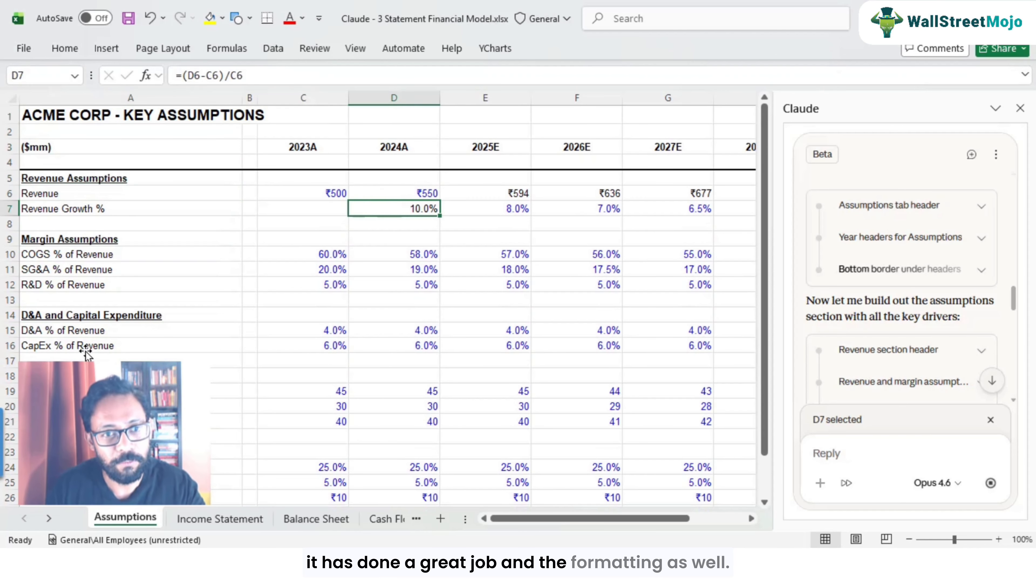
key(F2)
key(Escape)
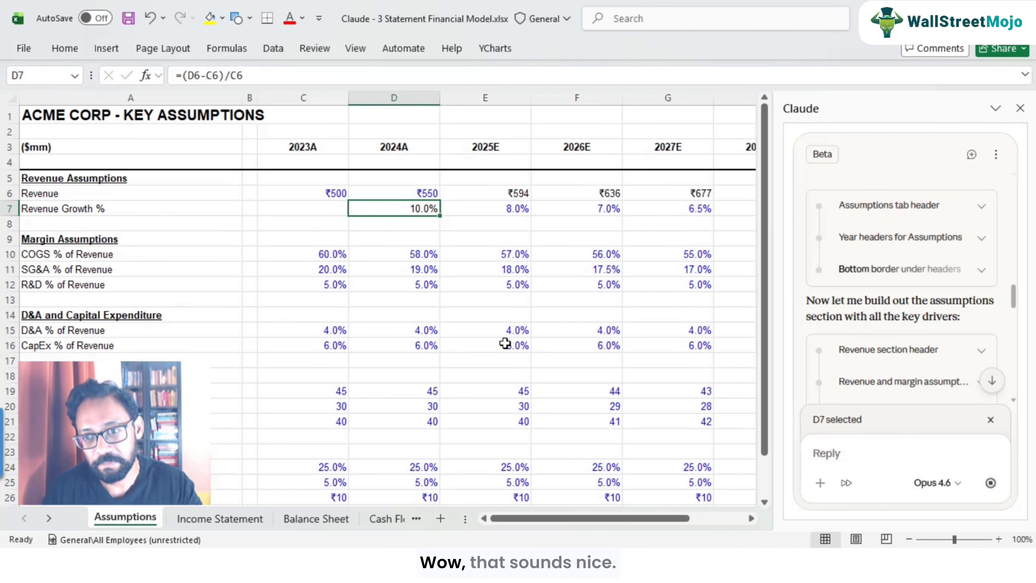
Step: Scroll through Claude's build messages and open the Income Statement sheet
scroll(926, 331, down, 5)
scroll(925, 332, down, 5)
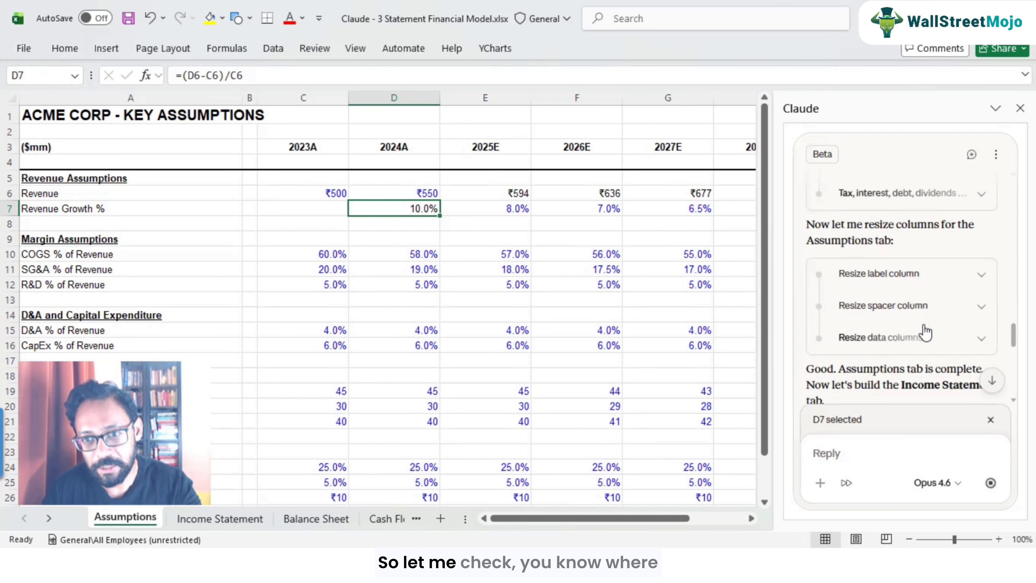
scroll(897, 331, down, 5)
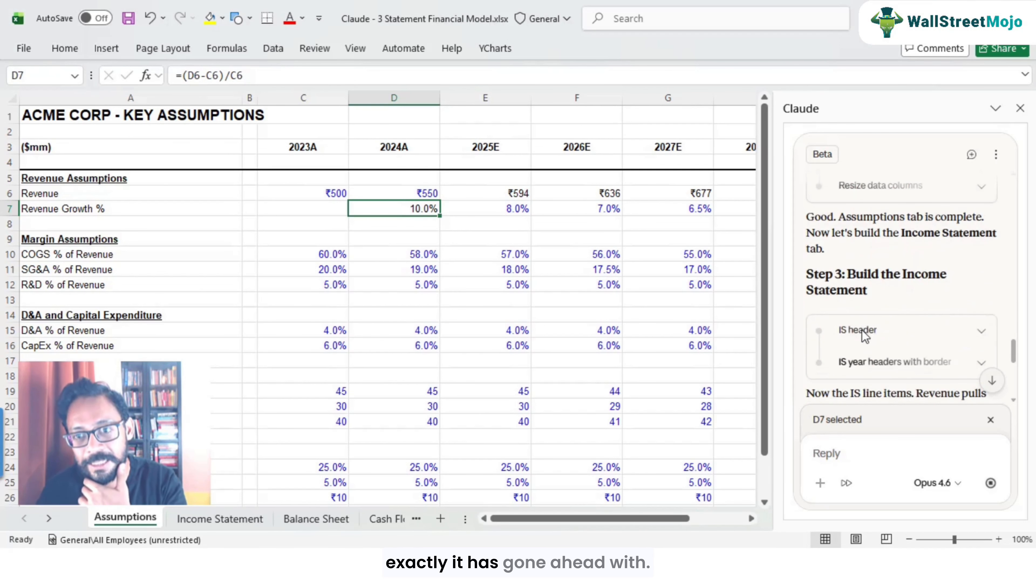
click(252, 524)
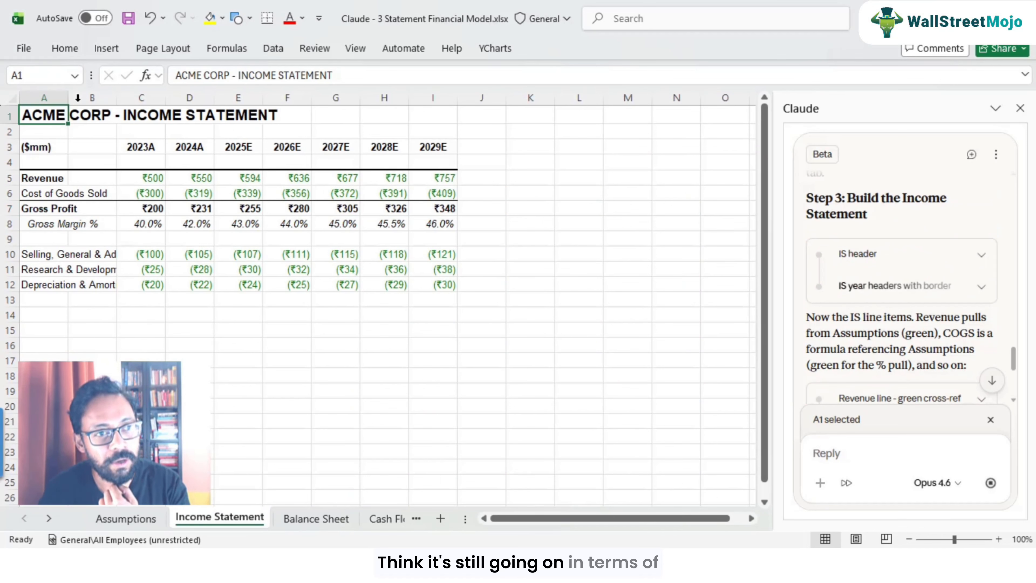
Step: Widen column A on the Income Statement sheet so the line-item labels fit
drag(71, 97, 137, 98)
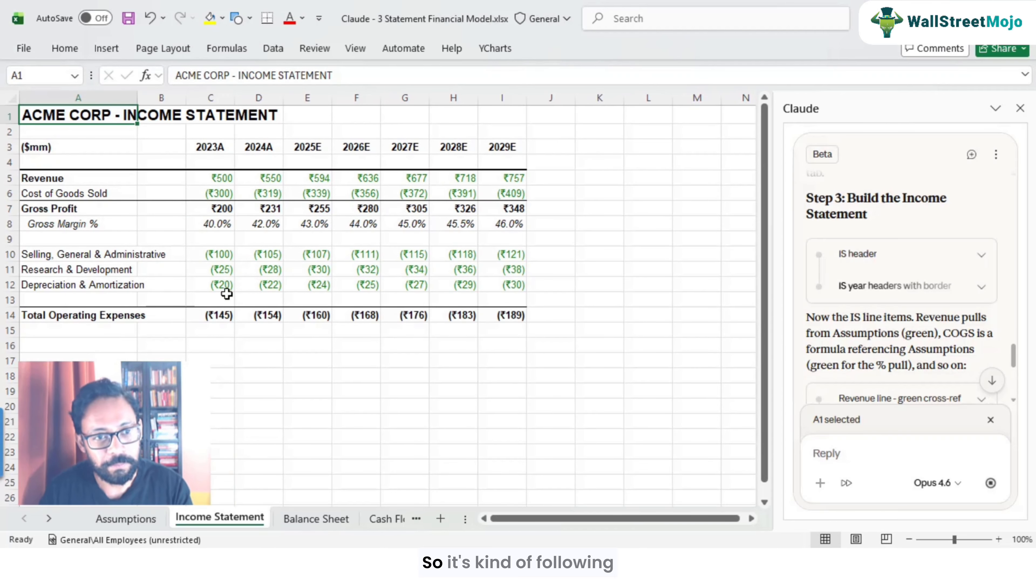
click(210, 264)
click(221, 182)
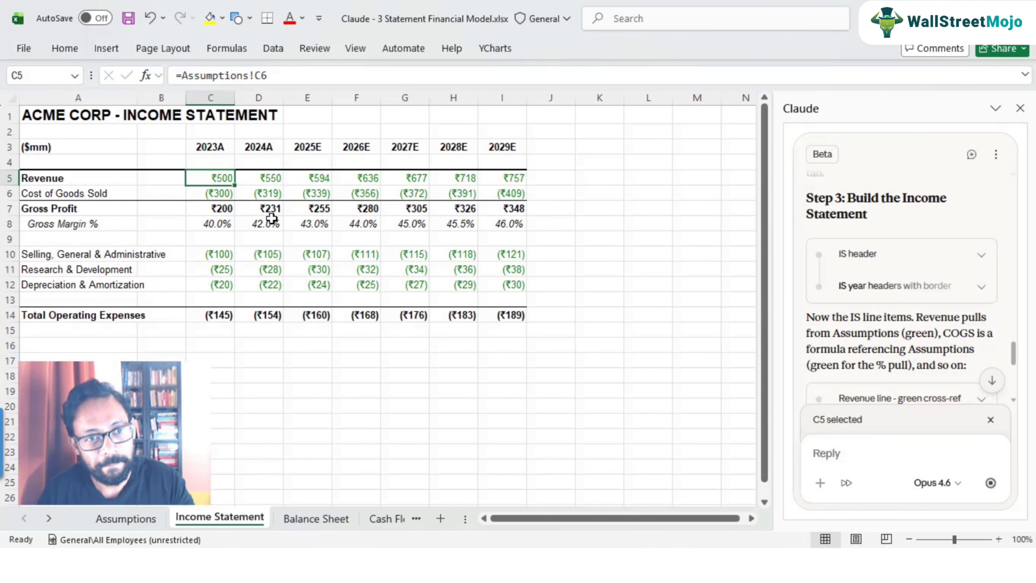
Step: Glance at the Balance Sheet and Cash Flow tabs before returning to the Income Statement
click(310, 518)
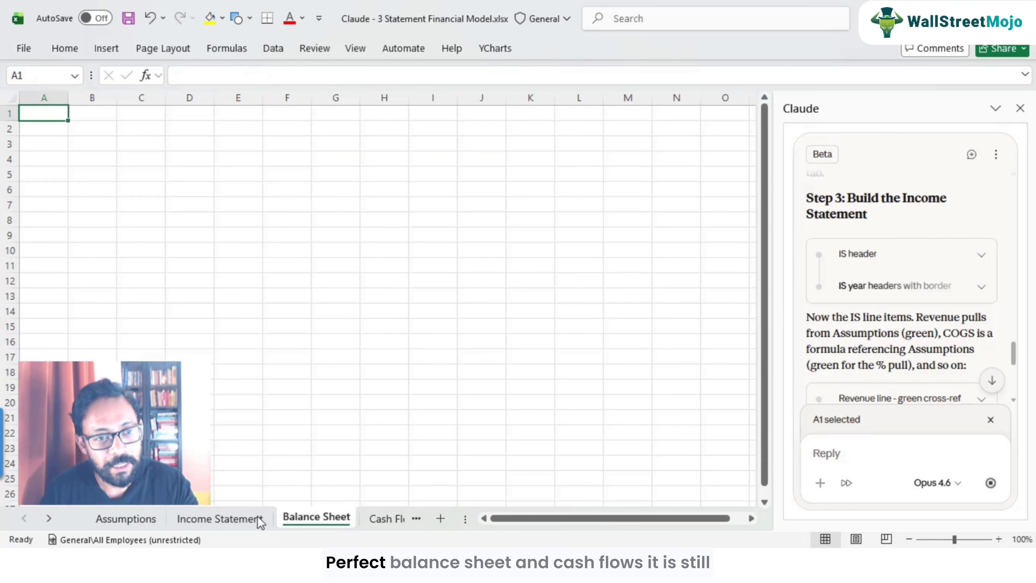
click(383, 519)
click(165, 519)
click(24, 520)
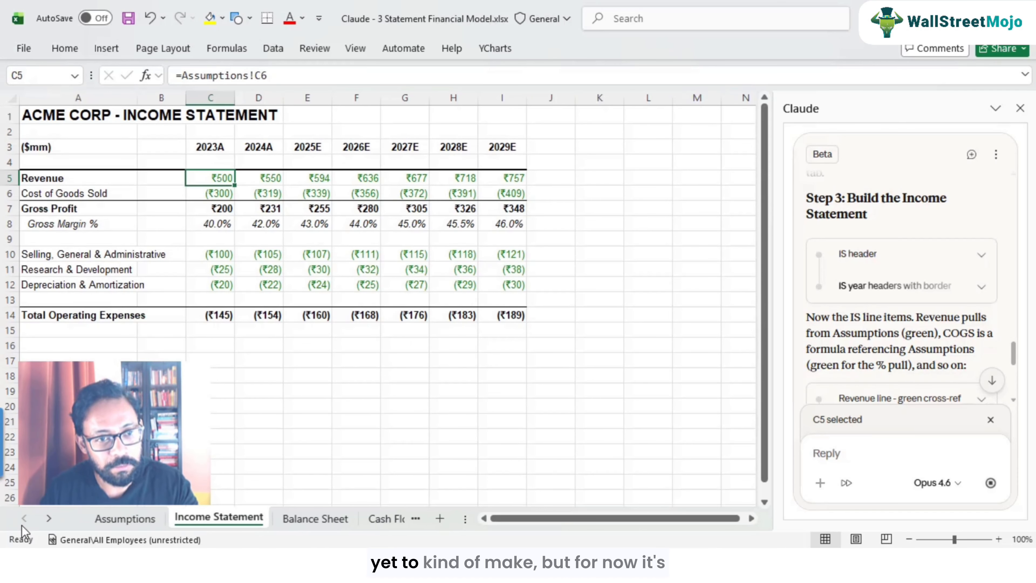
Step: Inspect the Total Operating Expenses formula and the units label on the Income Statement
click(135, 319)
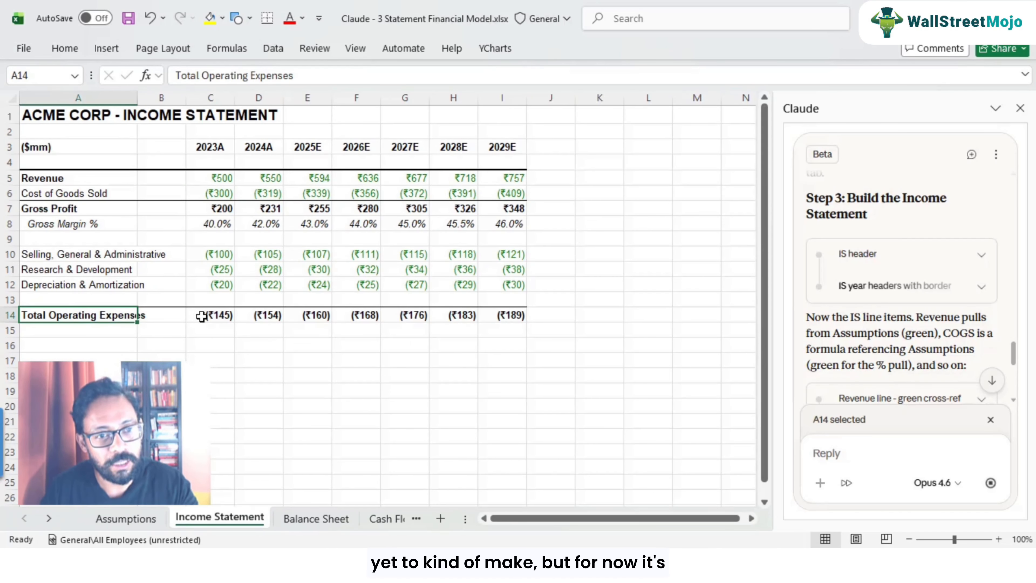
click(206, 316)
scroll(894, 387, down, 3)
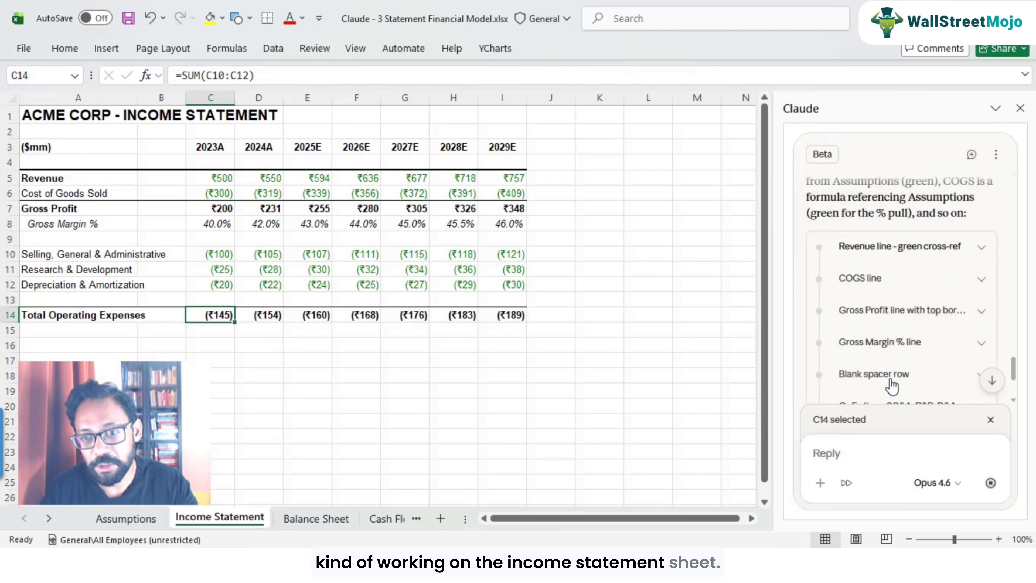
scroll(893, 388, up, 3)
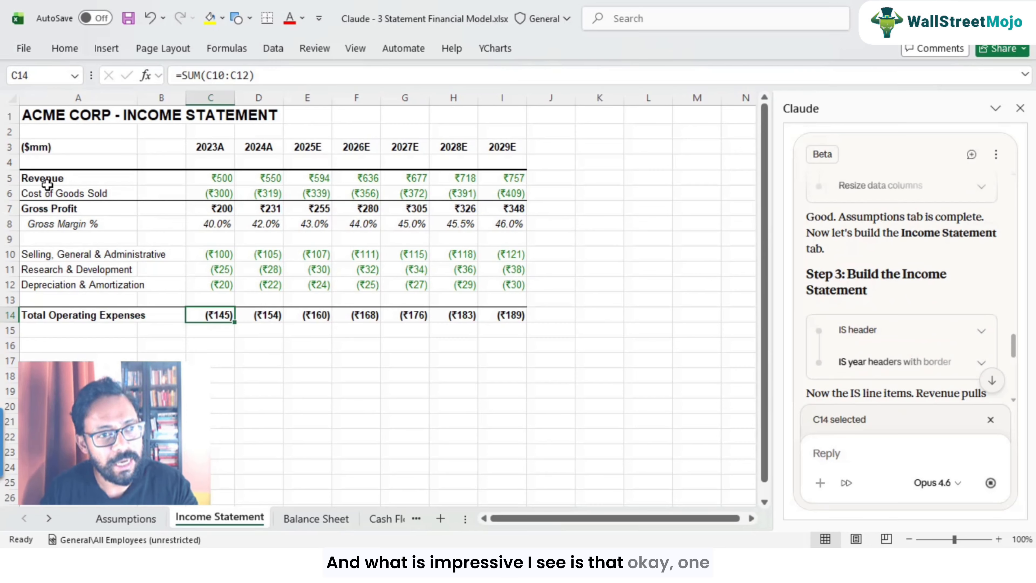
click(39, 148)
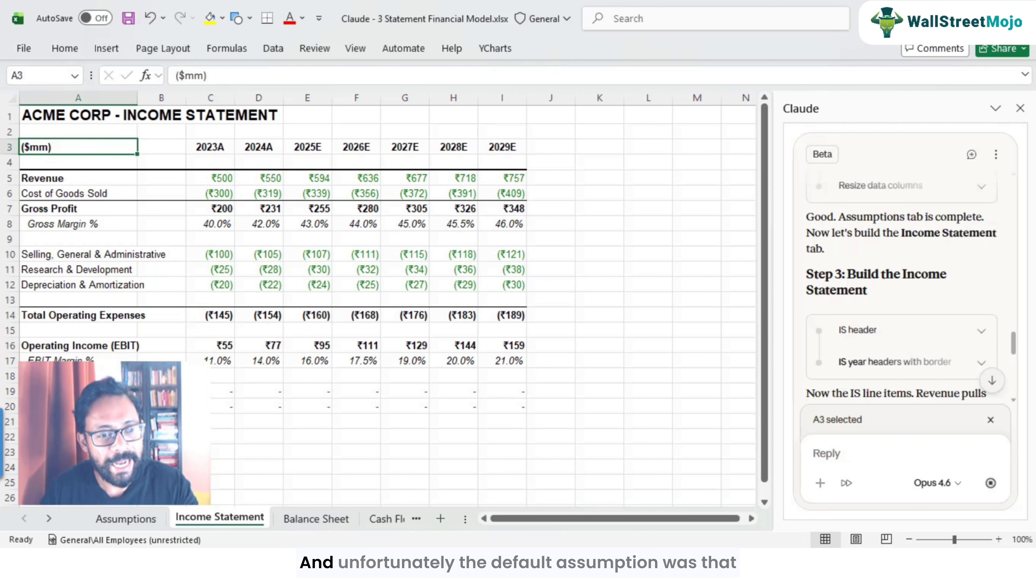
Step: Compare the base revenue and units label on the Assumptions sheet, then return to the Income Statement
click(127, 519)
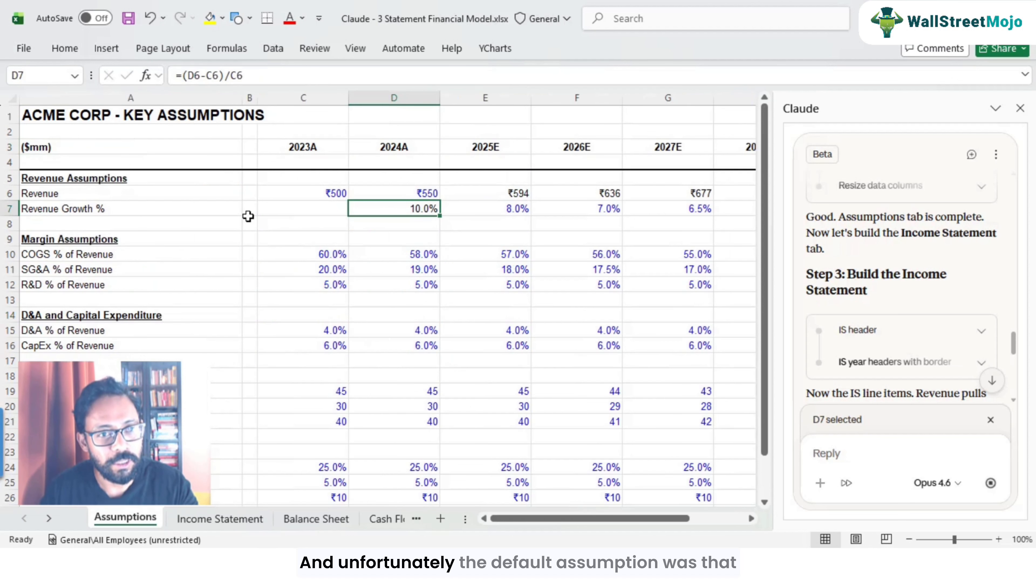
click(331, 195)
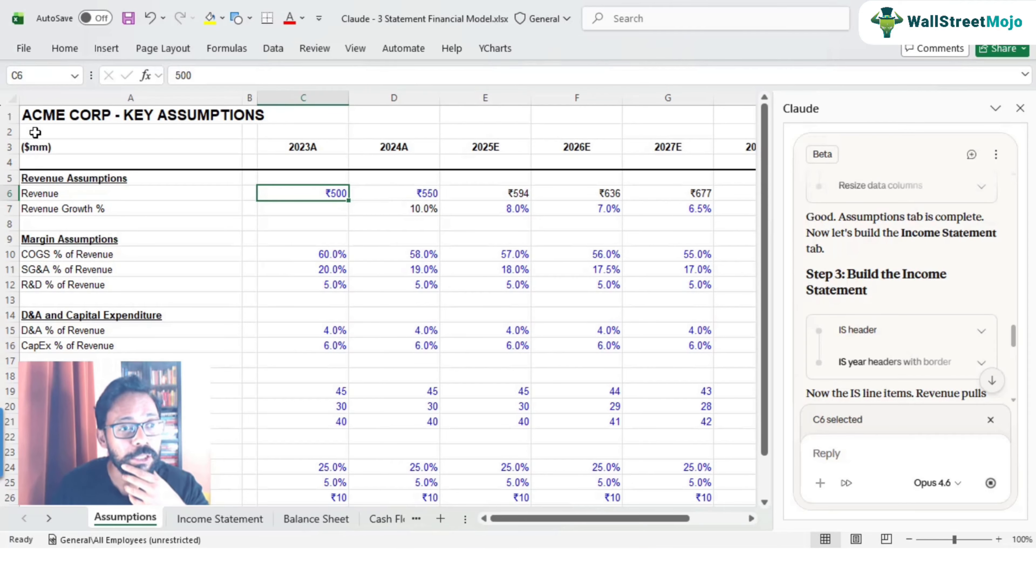
click(40, 144)
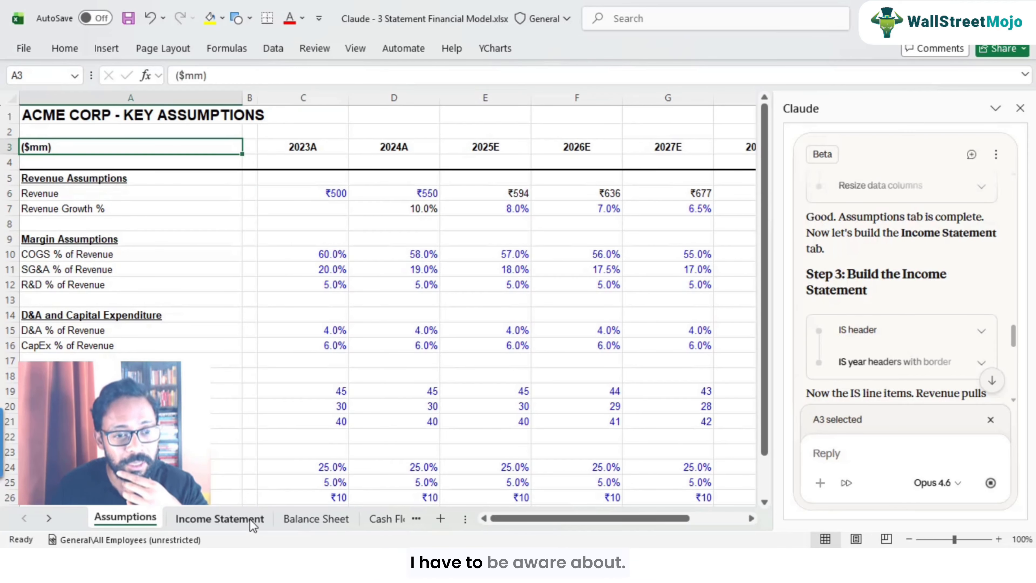
click(242, 522)
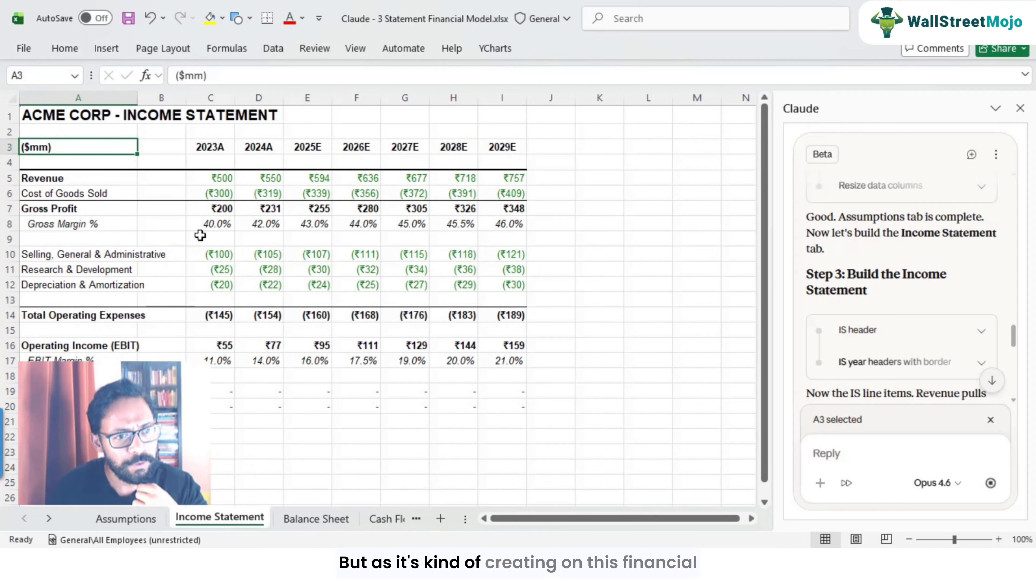
Step: Check that the Income Statement revenue cells link to the Assumptions sheet
click(220, 183)
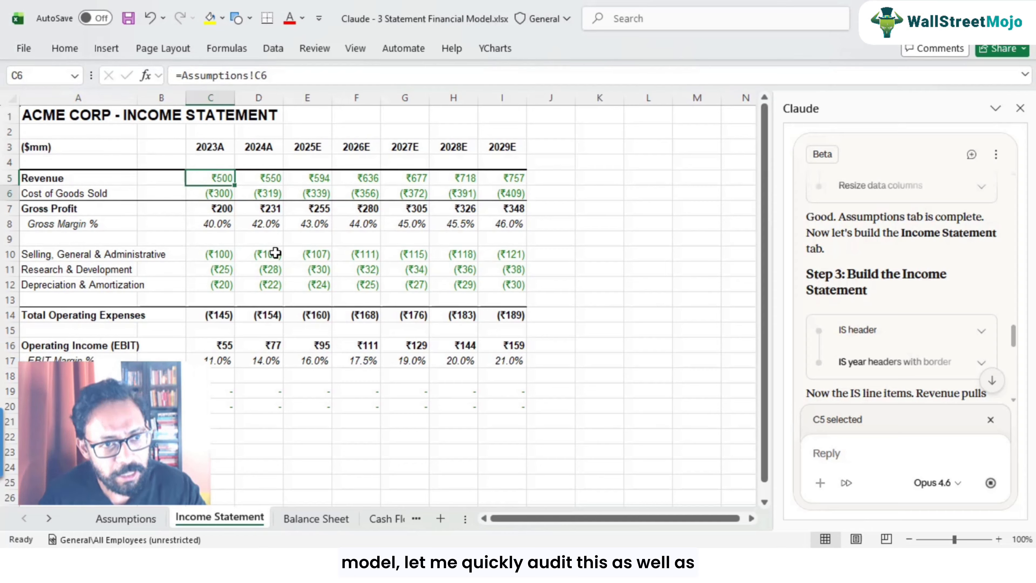
key(Down)
key(Up)
key(Right)
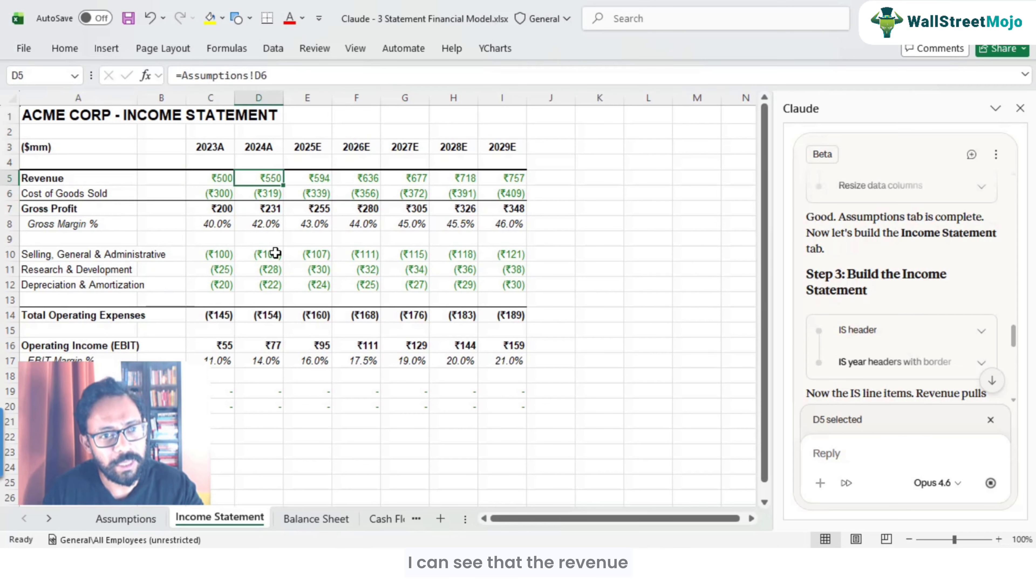
Step: Check the revenue formulas across the Income Statement years
key(Right)
key(F2)
key(Escape)
key(Left)
key(Left)
key(Right)
key(Right)
key(Right)
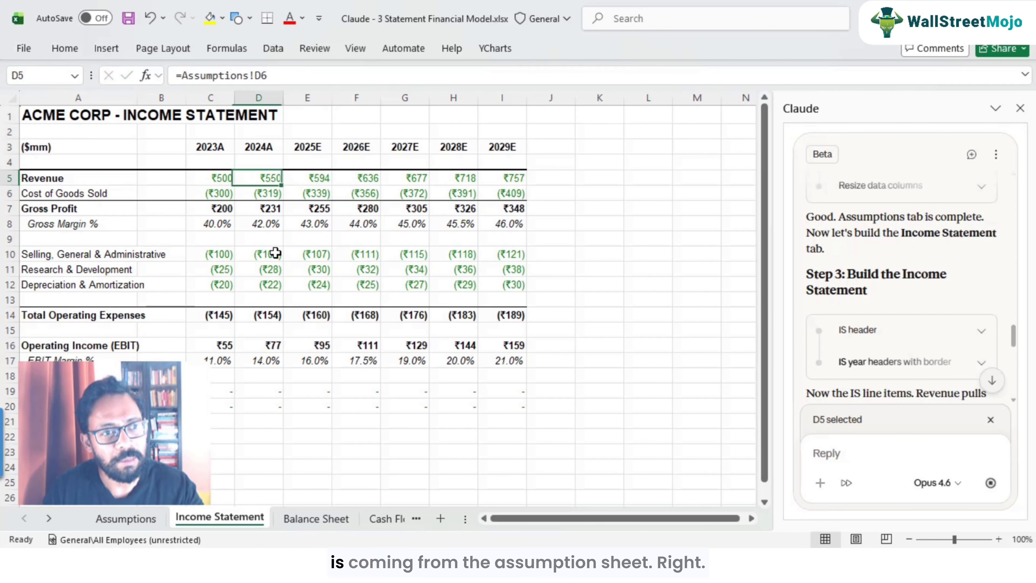
Step: Inspect the projected revenue formulas on the Assumptions sheet
click(122, 519)
click(498, 191)
key(F2)
key(Escape)
key(Right)
key(F2)
key(Escape)
key(Right)
key(F2)
key(Escape)
key(Right)
key(Right)
key(Right)
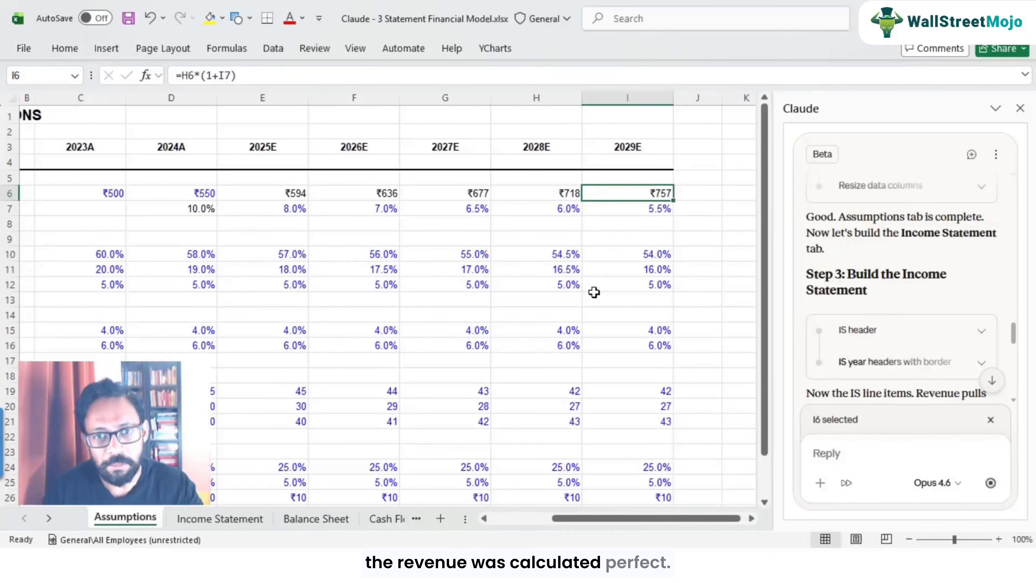
Step: Review the revenue growth rates and revenue row on the Assumptions sheet, then return to the Income Statement
key(Left)
key(Left)
key(Home)
key(Right)
key(Right)
key(Right)
key(Right)
key(Right)
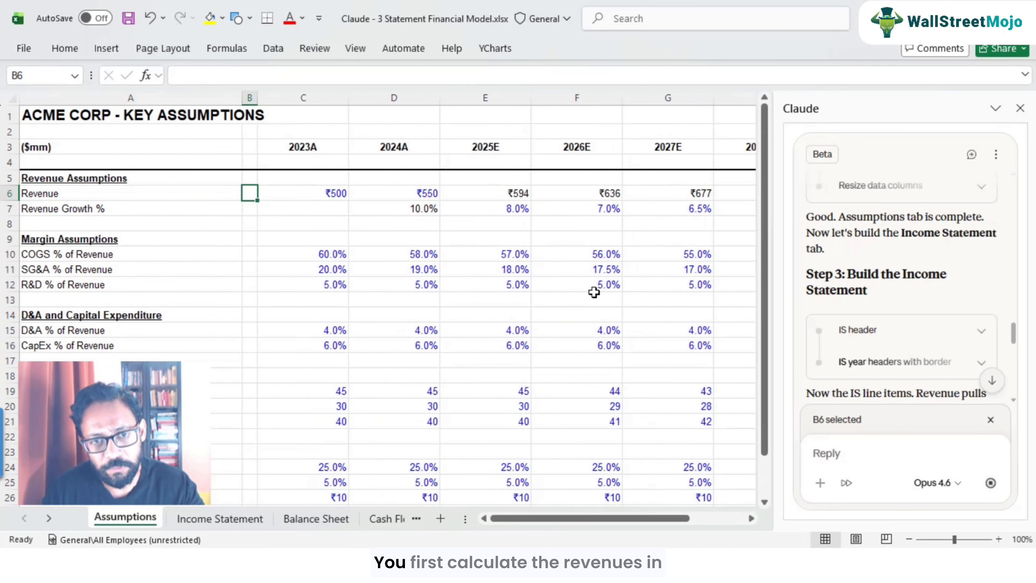
key(Left)
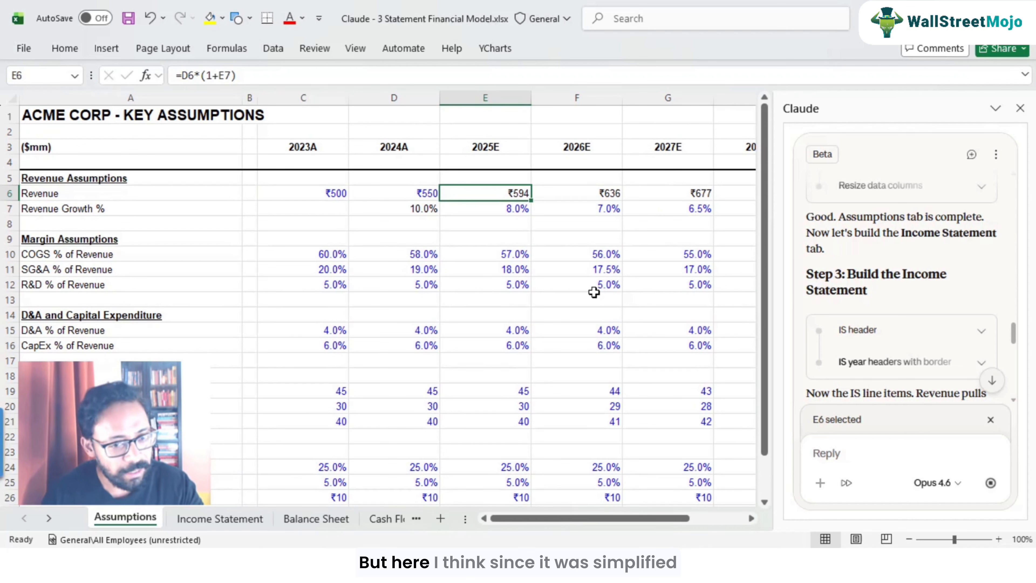
click(490, 207)
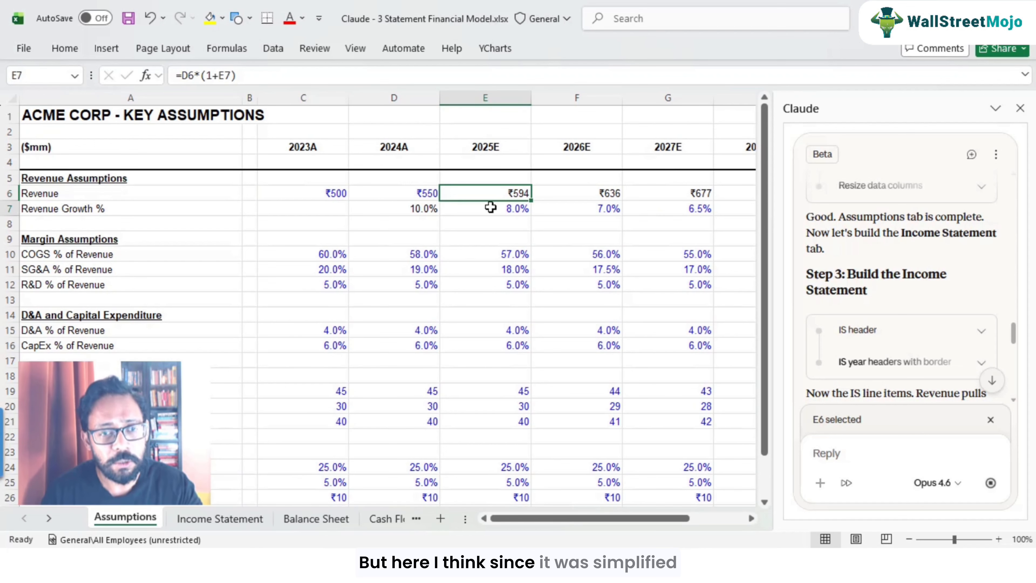
click(506, 192)
key(F2)
key(Escape)
key(Right)
key(Right)
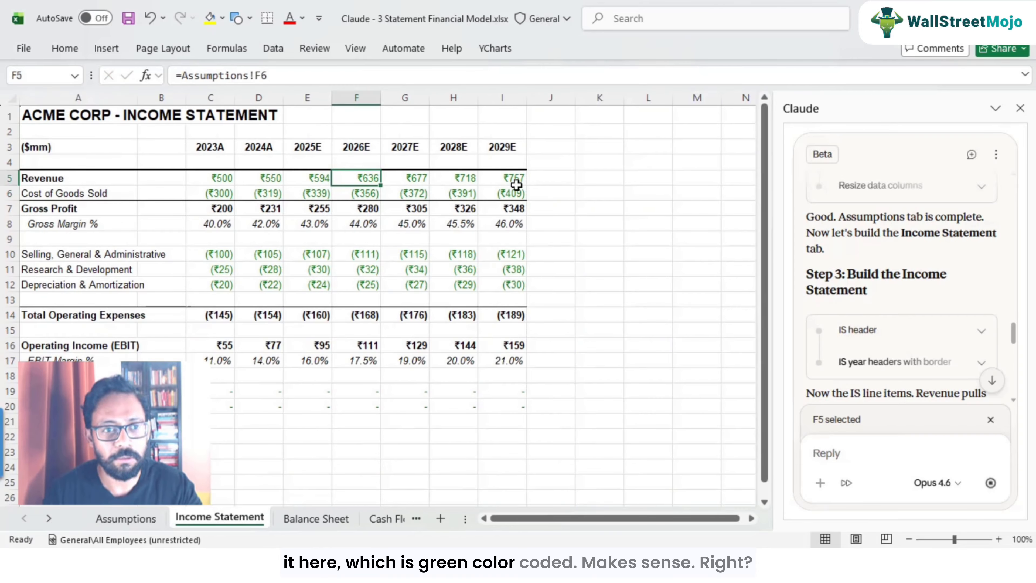
Step: Inspect the Cost of Goods Sold formulas on the Income Statement
click(228, 195)
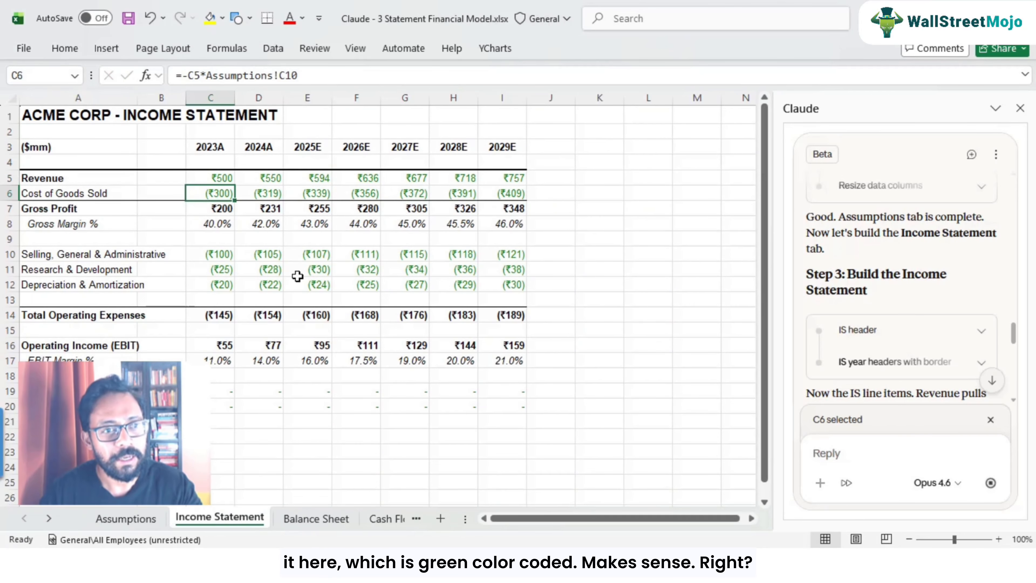
key(Right)
key(Right)
key(F2)
key(Escape)
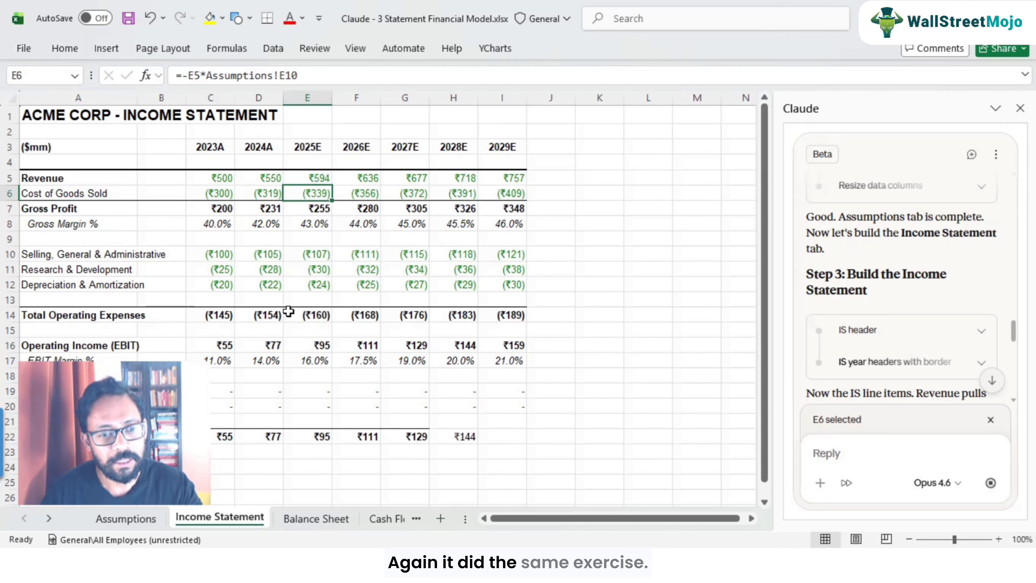
Step: Compare the COGS % of Revenue assumptions with the Income Statement COGS formulas
click(130, 524)
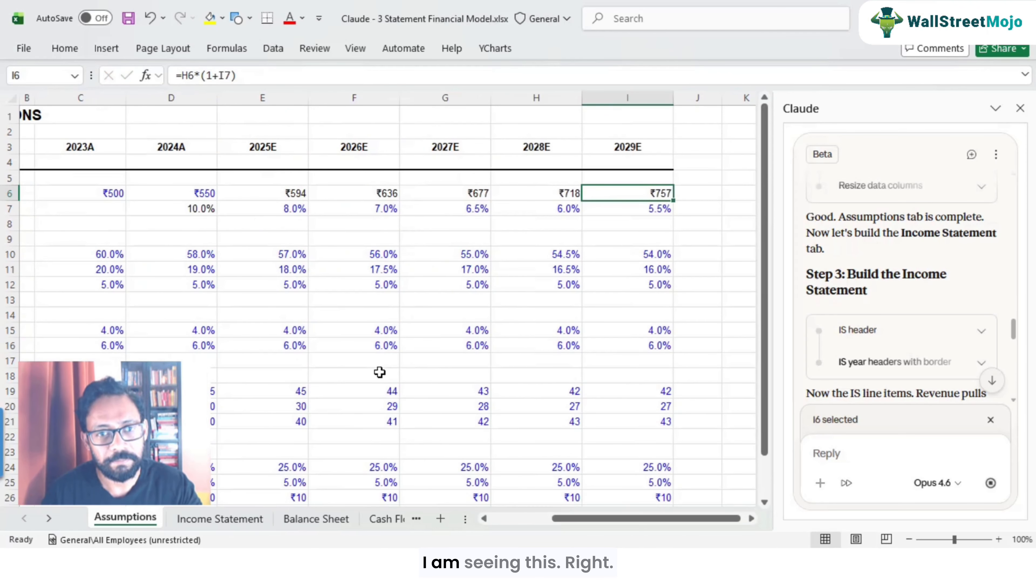
key(Left)
key(Left)
key(Left)
key(Left)
key(Down)
key(Down)
key(Left)
key(Left)
key(Left)
key(Left)
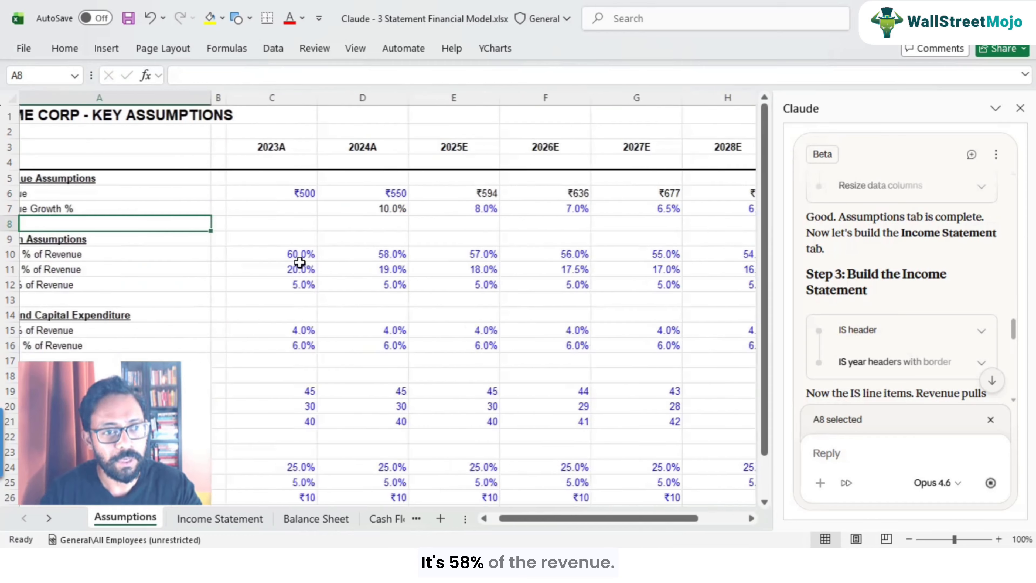
key(Down)
key(Down)
key(Right)
key(Right)
key(Right)
key(Right)
key(Left)
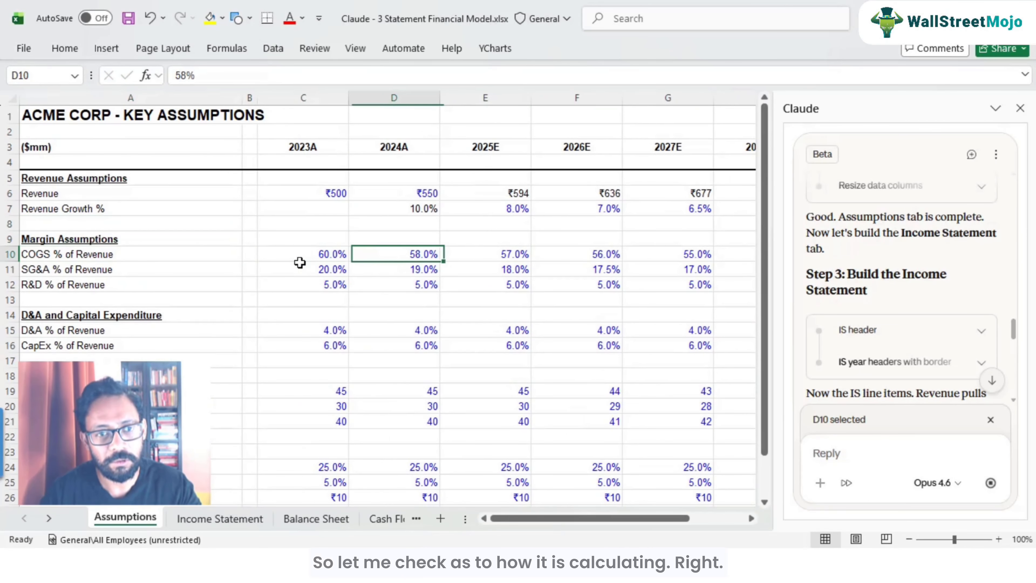
key(ctrl+Page_Down)
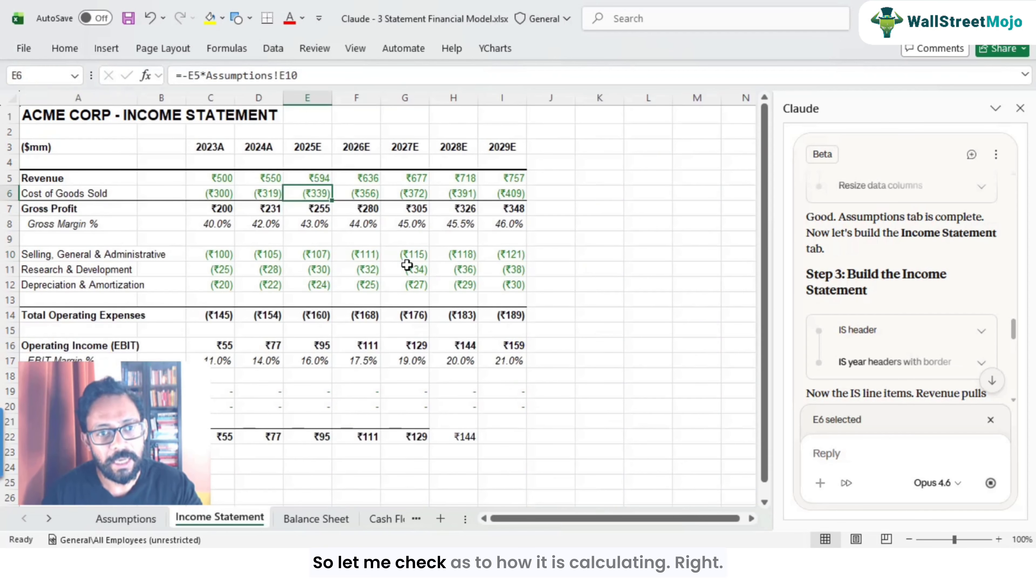
key(F2)
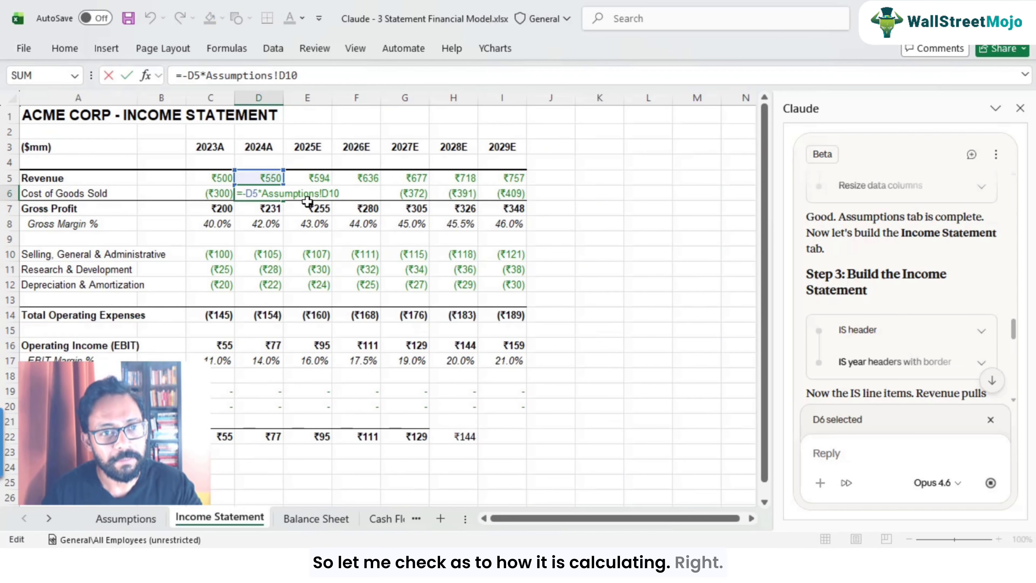
key(Escape)
key(F2)
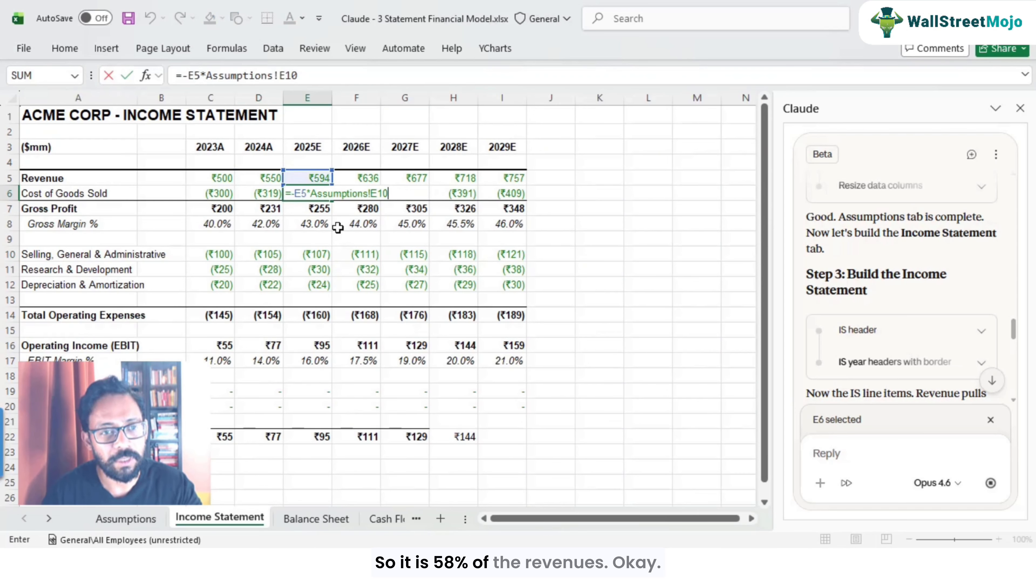
key(Escape)
Step: Inspect the Gross Profit and Gross Margin % formulas across the years
click(320, 212)
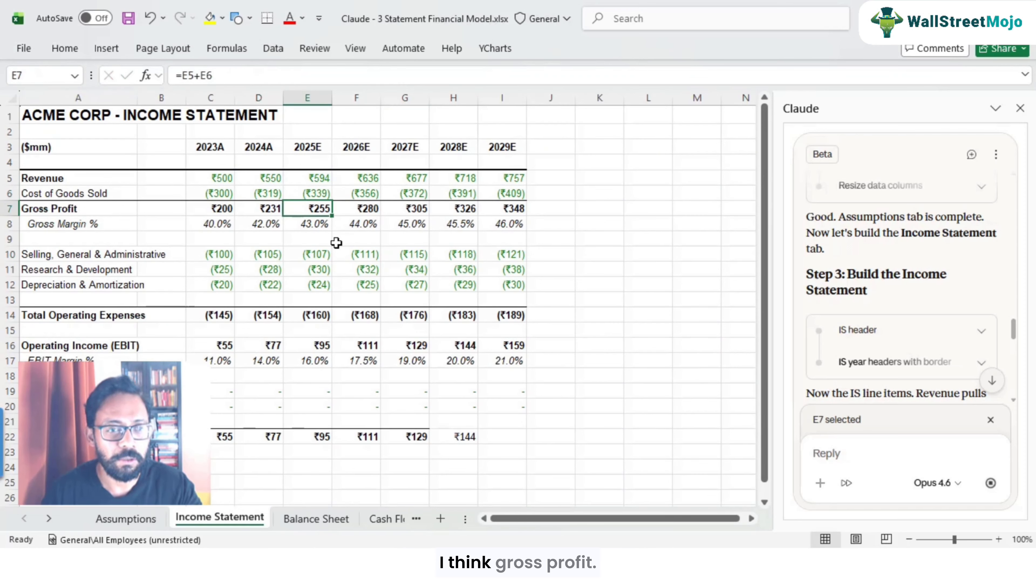
key(F2)
key(Escape)
key(Down)
key(F2)
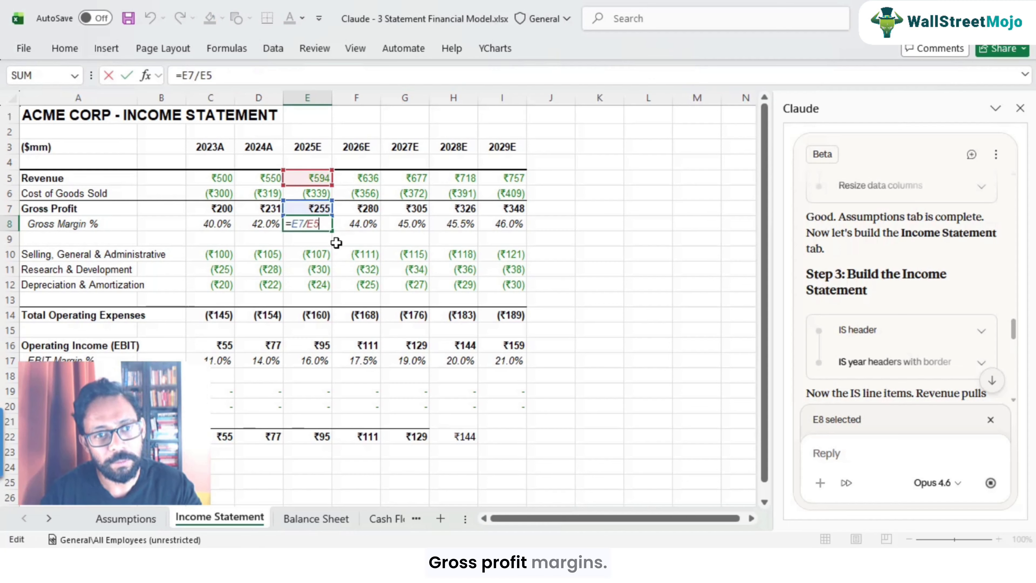
key(Escape)
key(Right)
key(F2)
key(Escape)
key(Right)
key(Right)
key(Right)
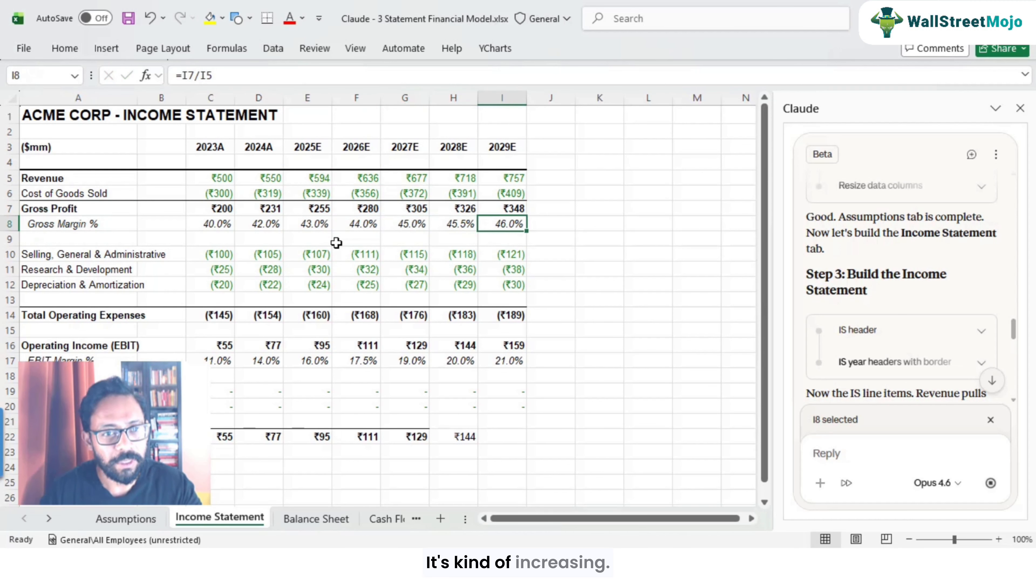
Step: Inspect the Selling, General & Administrative expense formulas across the years
key(Left)
key(Left)
key(Left)
key(Left)
key(Left)
key(Down)
key(Down)
key(Left)
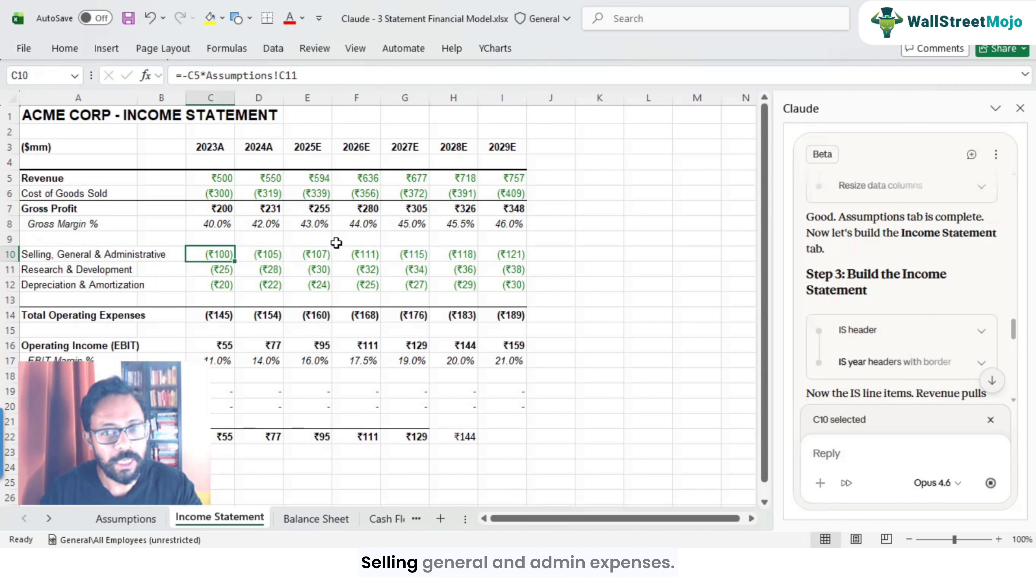
key(Right)
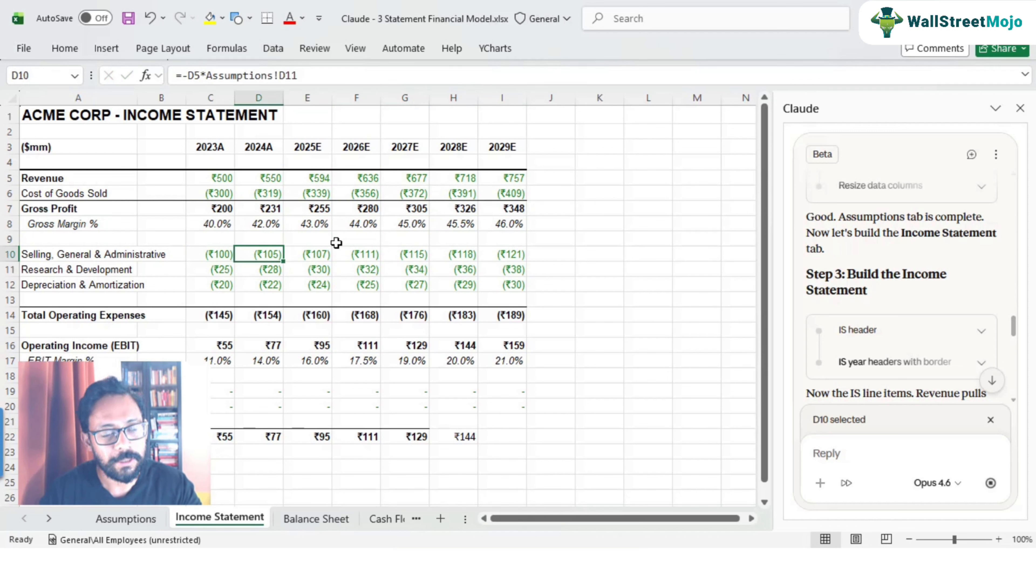
key(Right)
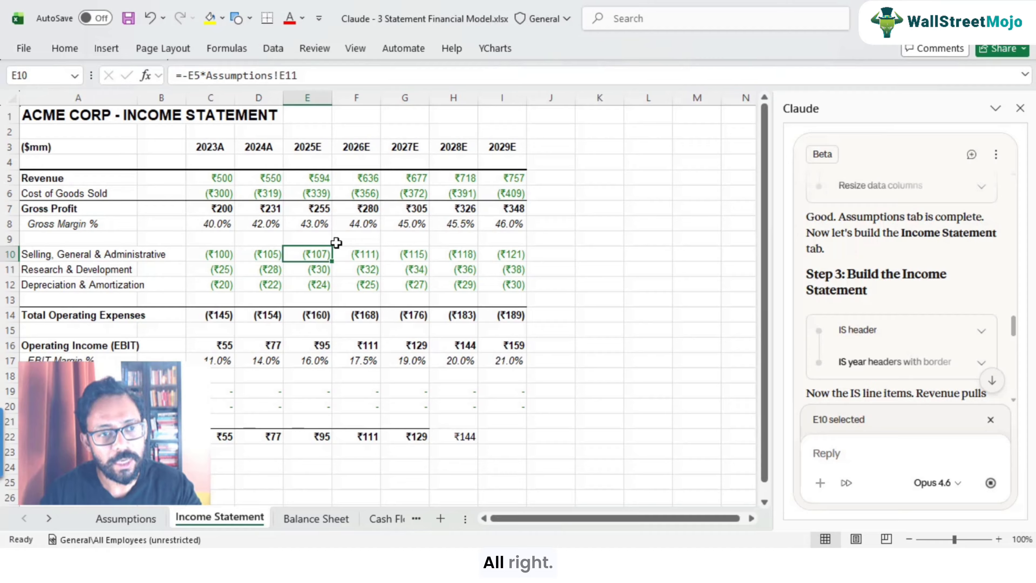
key(Left)
key(Right)
key(Right)
key(Left)
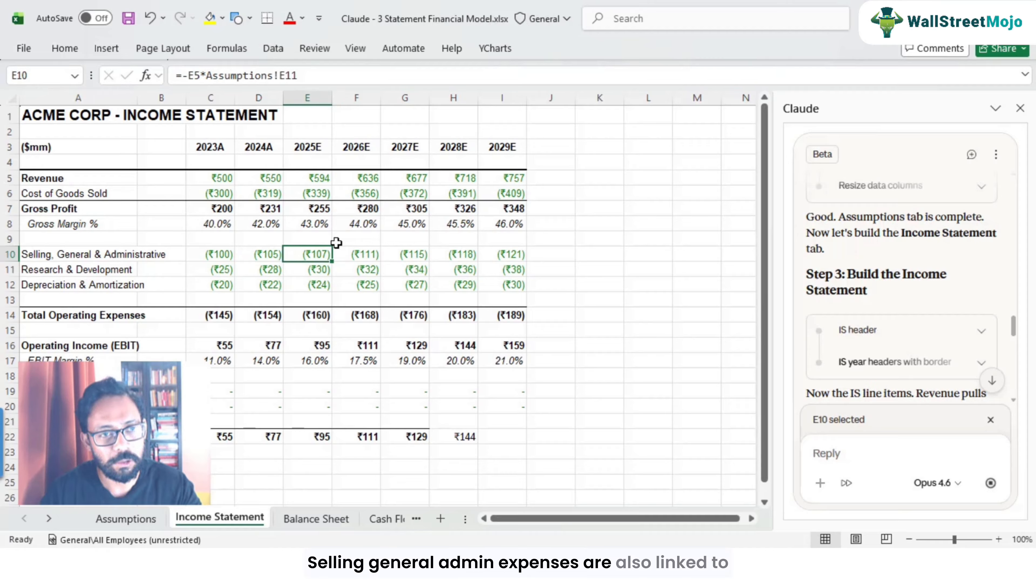
key(F2)
key(Escape)
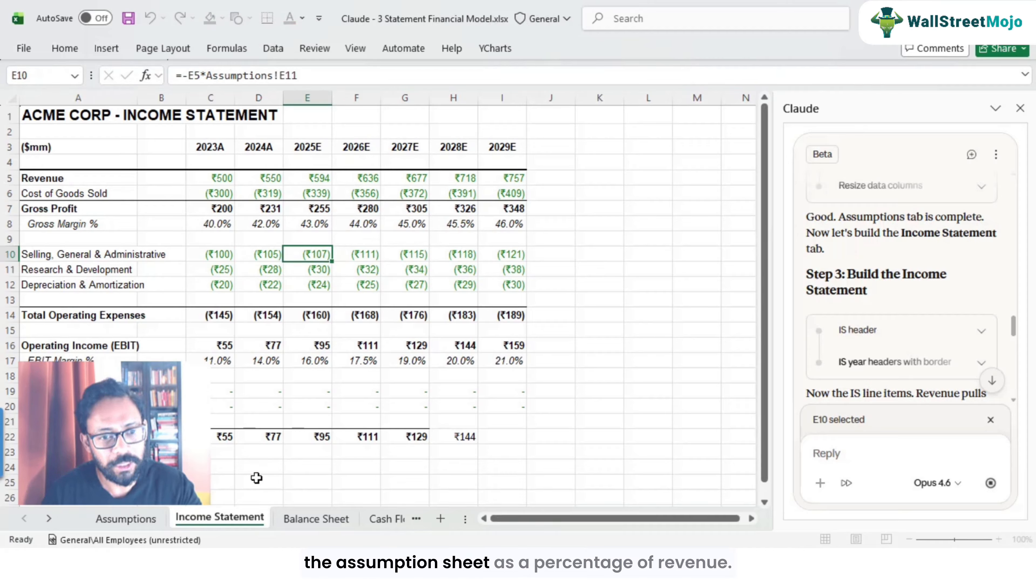
Step: Inspect the Research & Development and Depreciation & Amortization formulas
click(302, 269)
key(F2)
key(Escape)
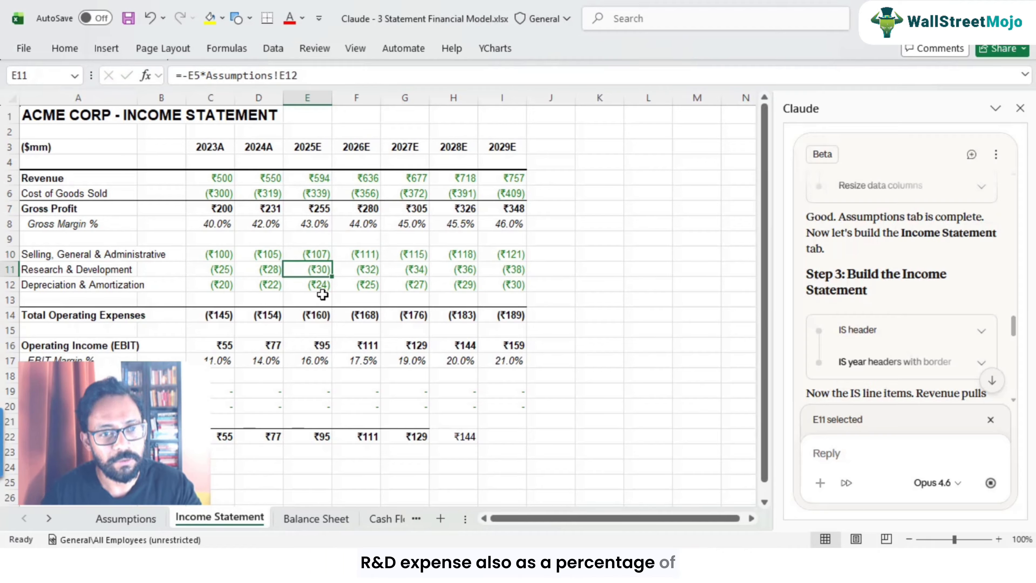
click(320, 288)
key(F2)
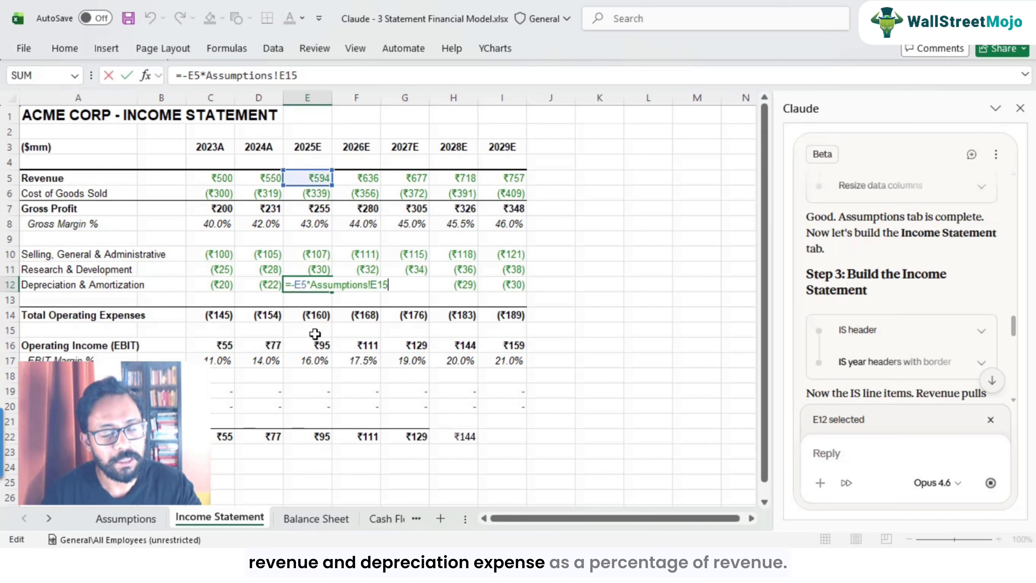
key(Escape)
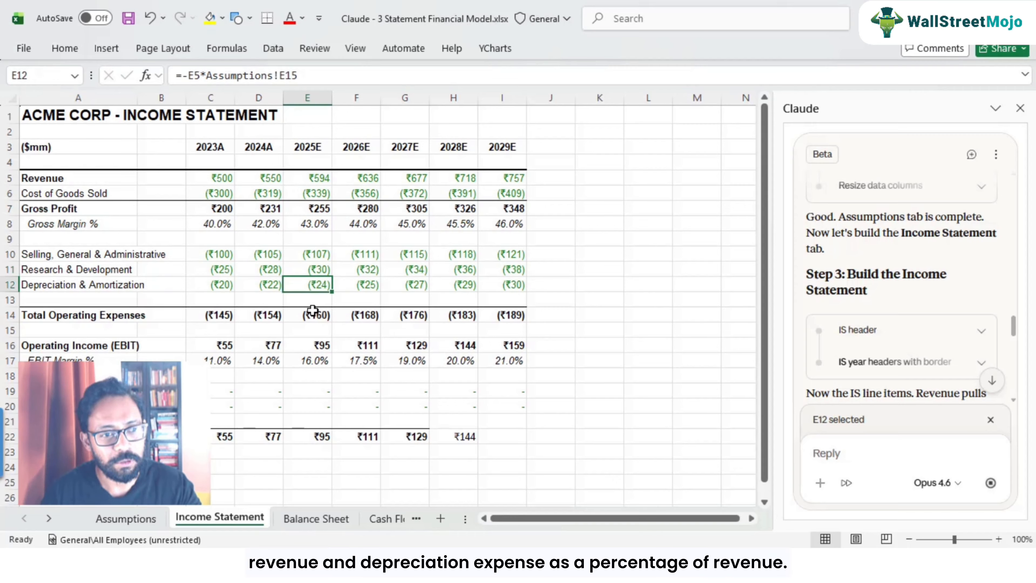
Step: Inspect the Total Operating Expenses and Operating Income (EBIT) formulas
click(312, 312)
key(F2)
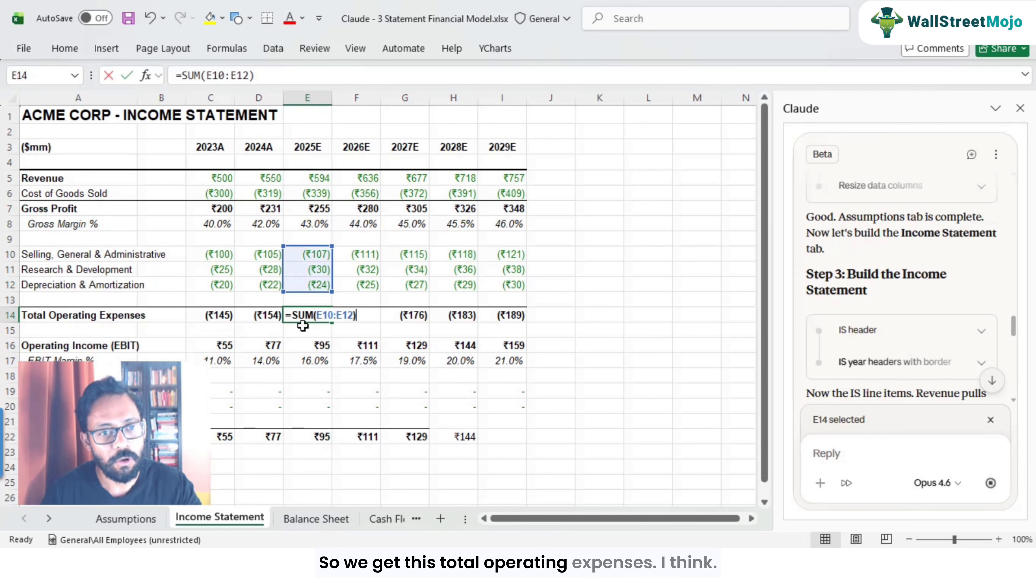
key(Escape)
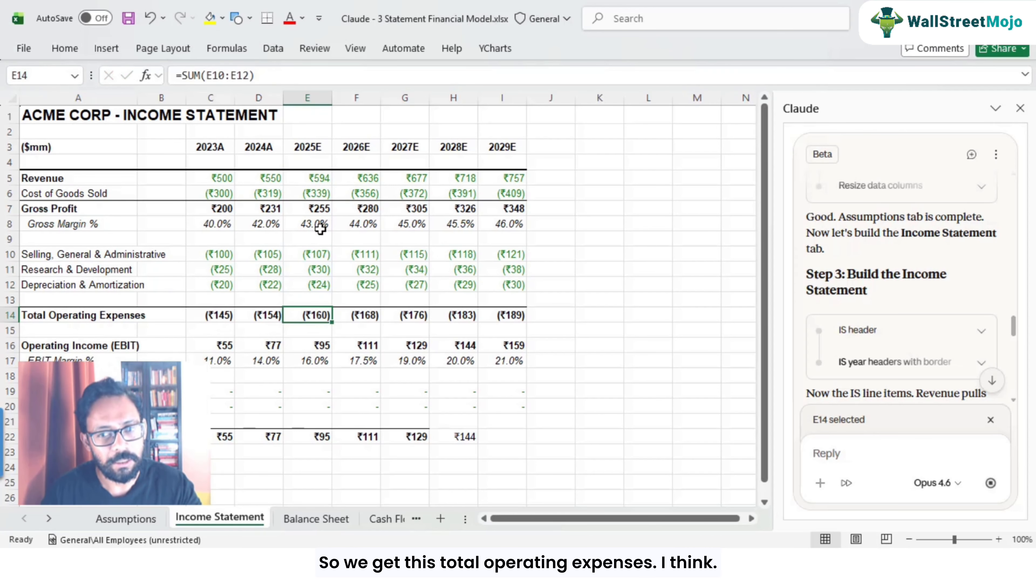
scroll(322, 288, down, 2)
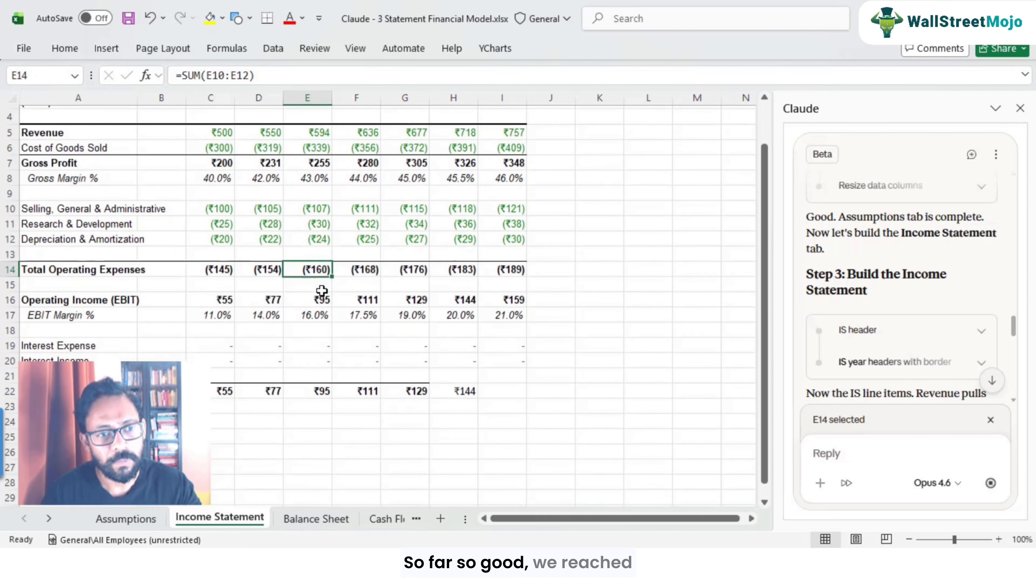
click(86, 257)
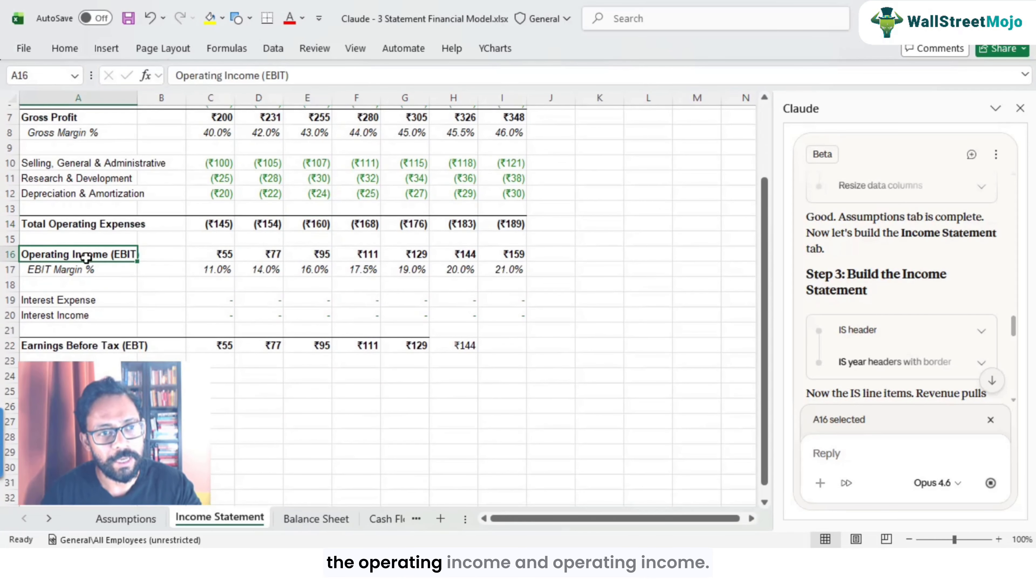
click(236, 258)
click(261, 255)
click(320, 257)
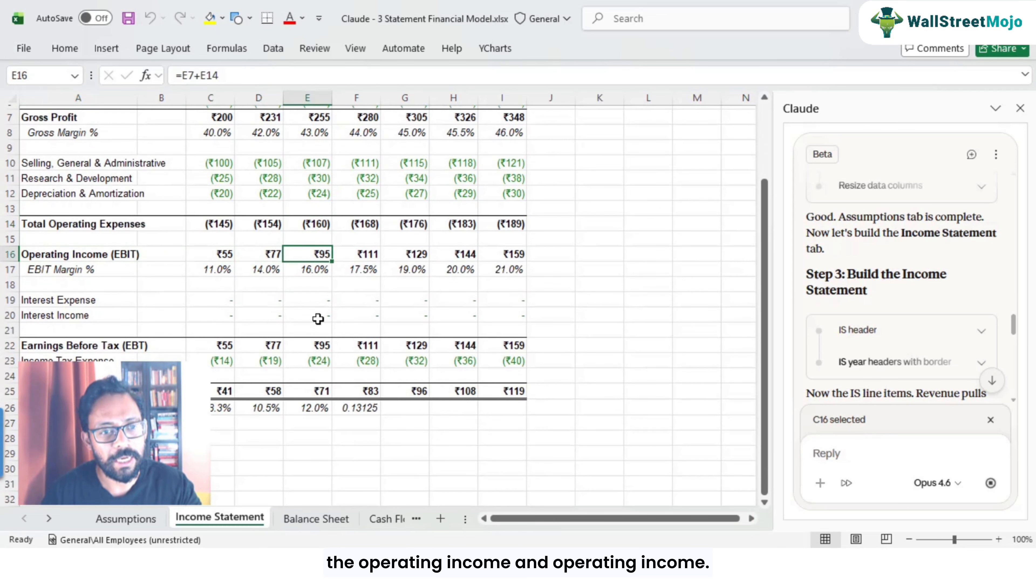
key(F2)
scroll(315, 320, up, 1)
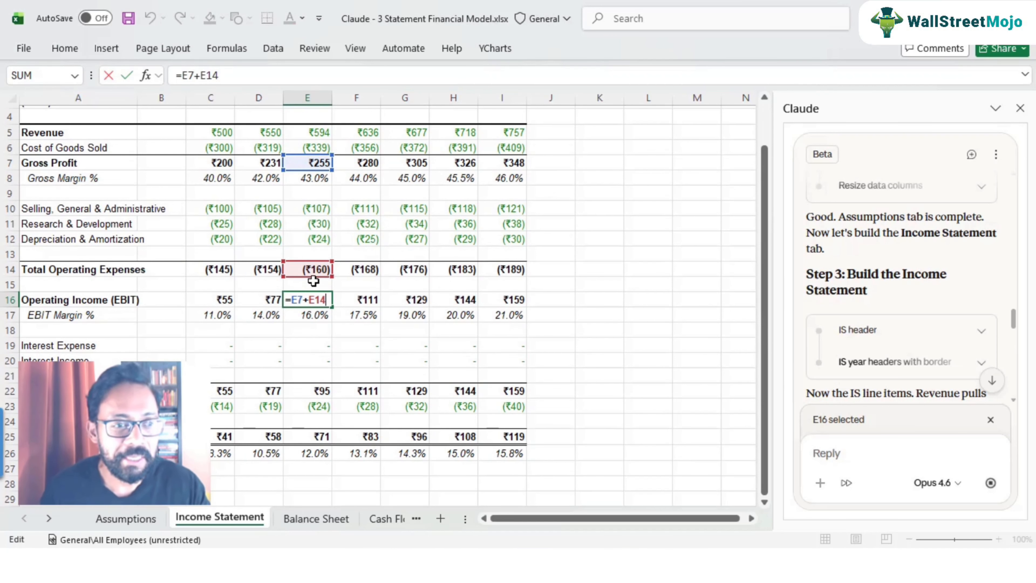
key(ctrl+Return)
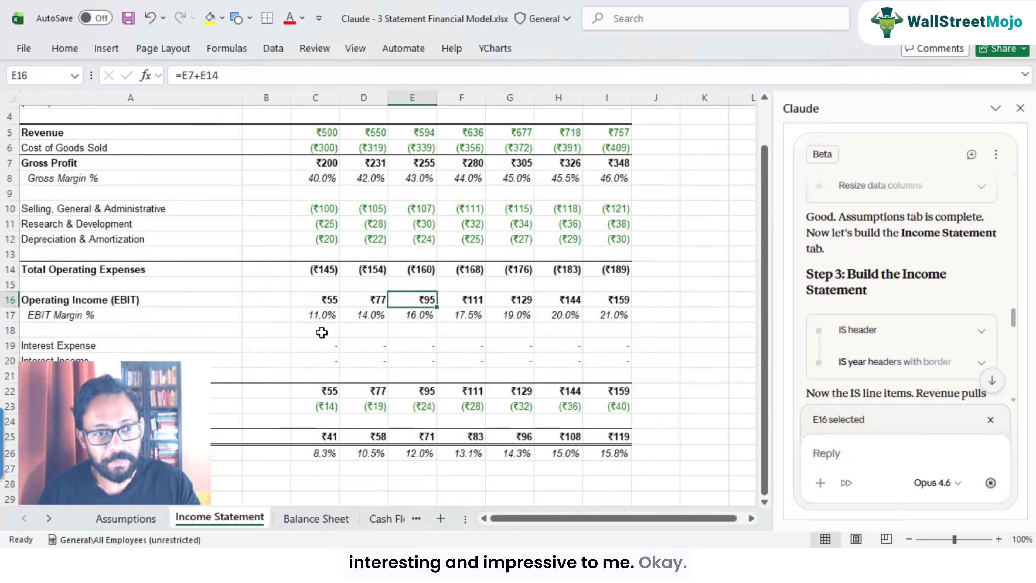
Step: Inspect the Interest Expense and Interest Income formulas across the years
scroll(337, 335, up, 1)
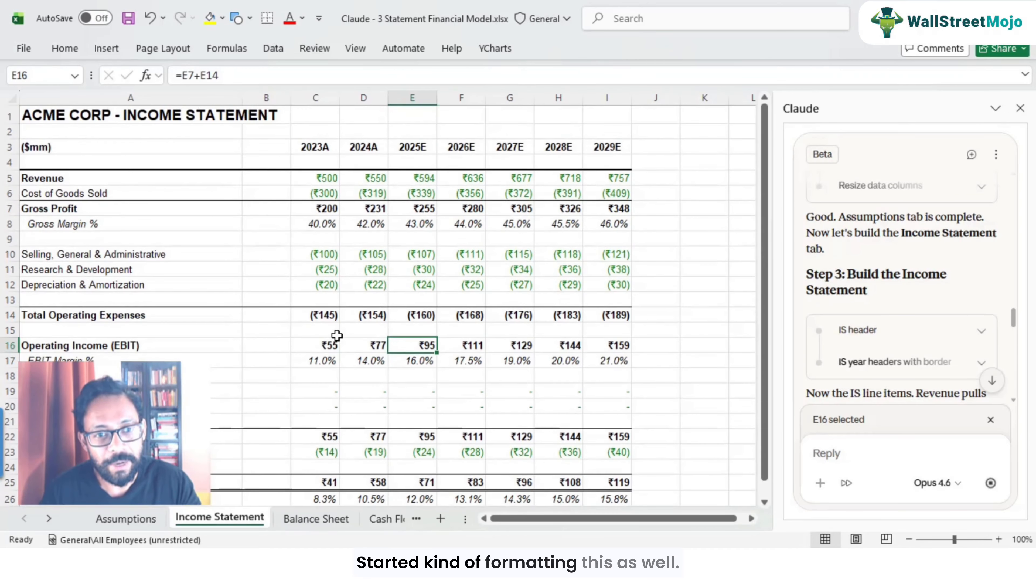
click(314, 393)
click(377, 390)
click(419, 389)
click(469, 388)
click(510, 389)
click(559, 388)
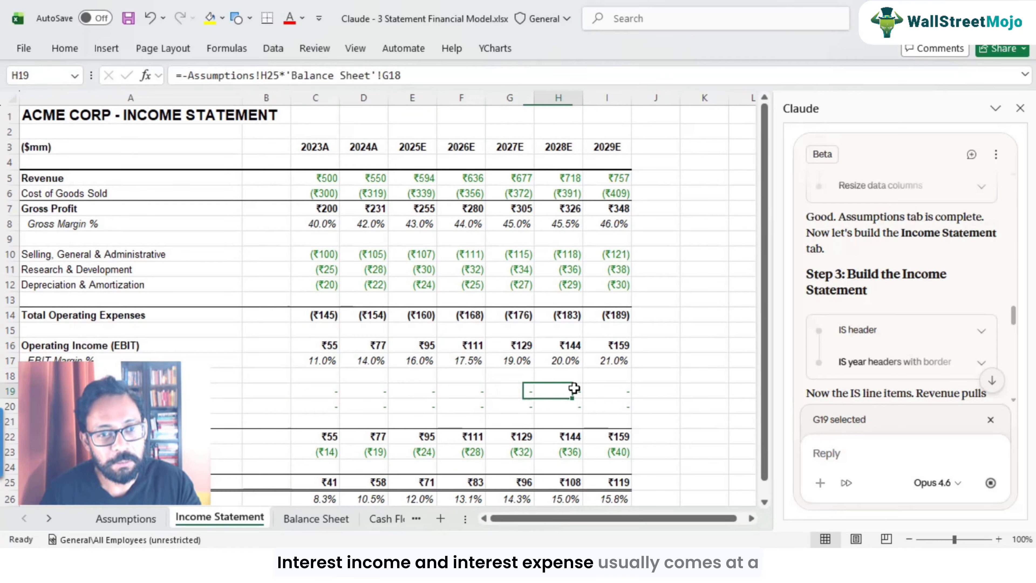
click(287, 391)
click(290, 409)
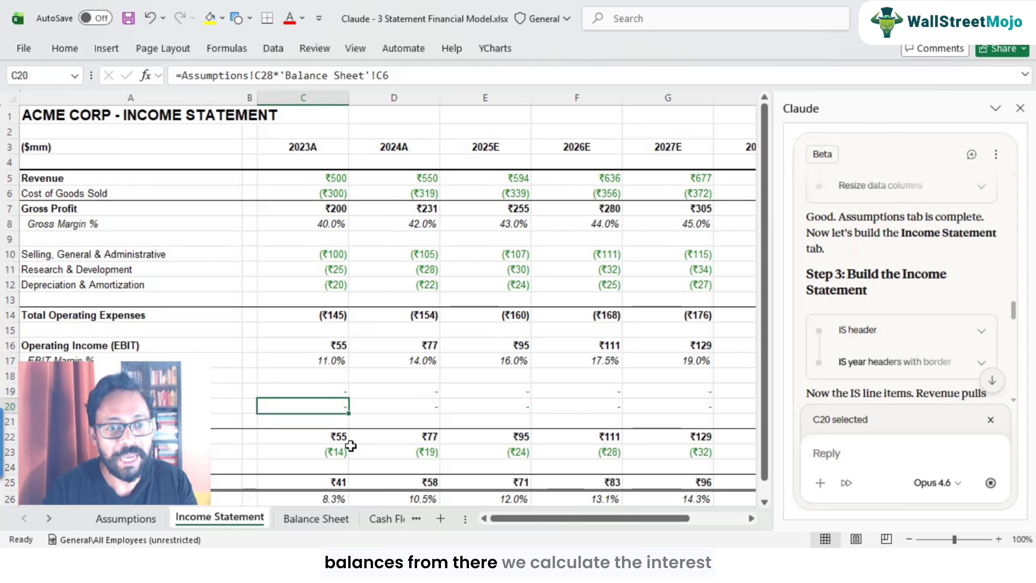
Step: Trace the interest formulas' references to the Balance Sheet tab and return to the Income Statement
key(F2)
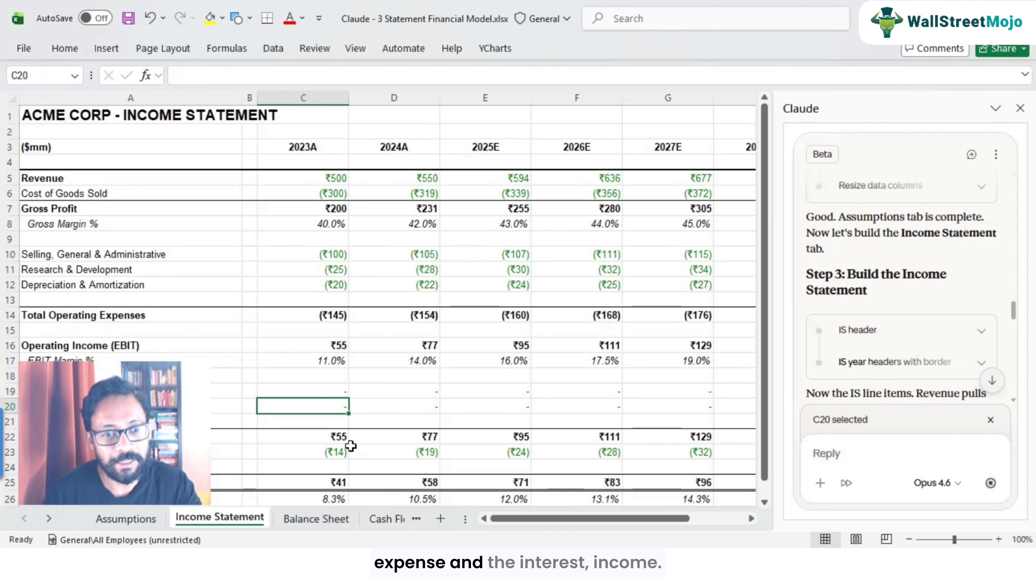
click(323, 392)
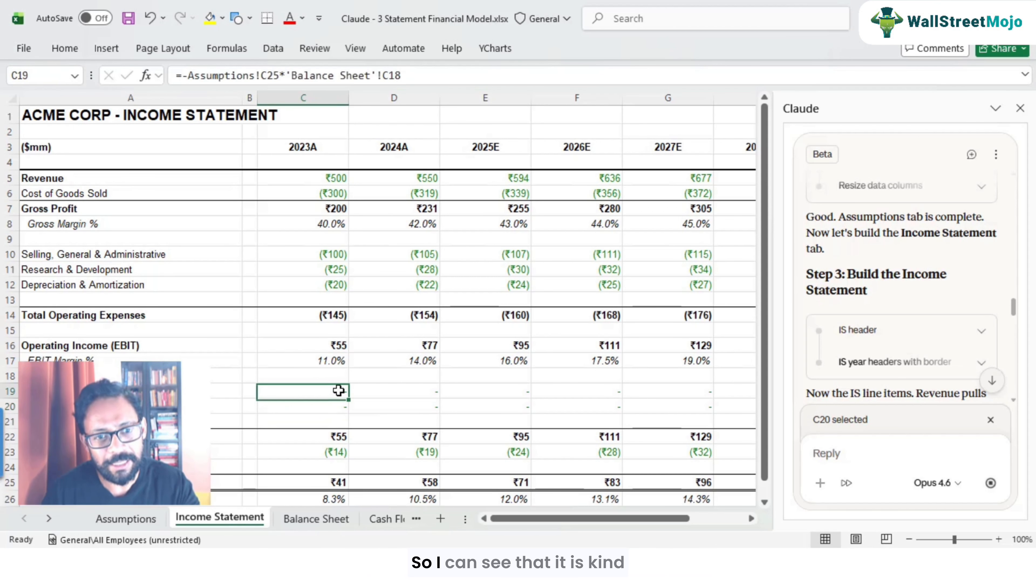
click(418, 391)
click(508, 389)
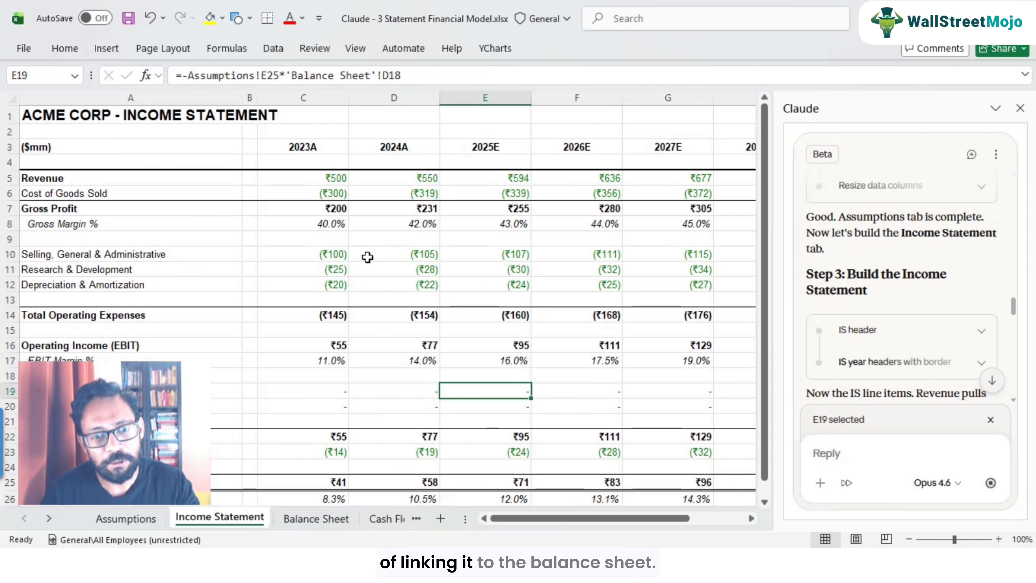
click(316, 518)
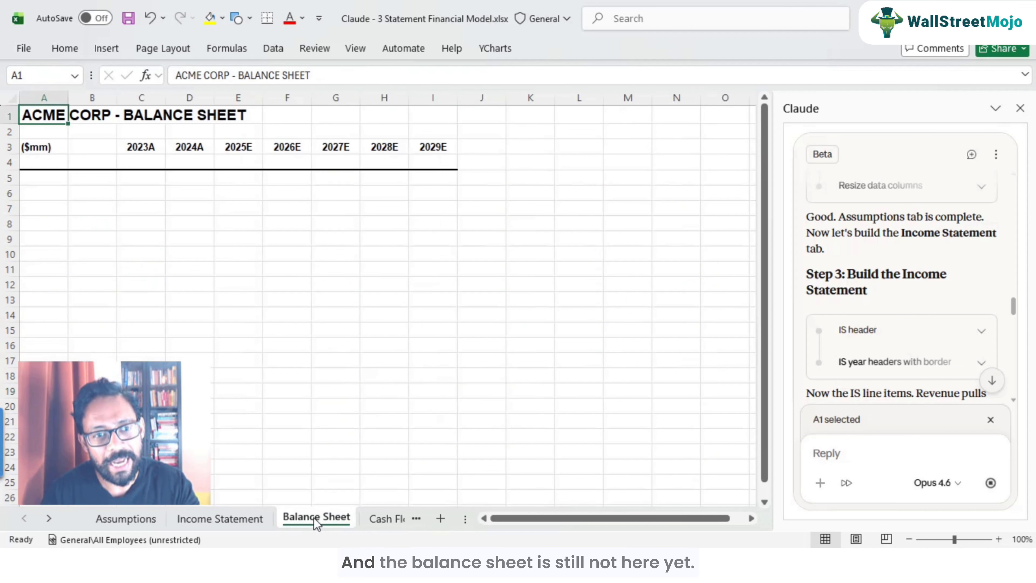
click(240, 519)
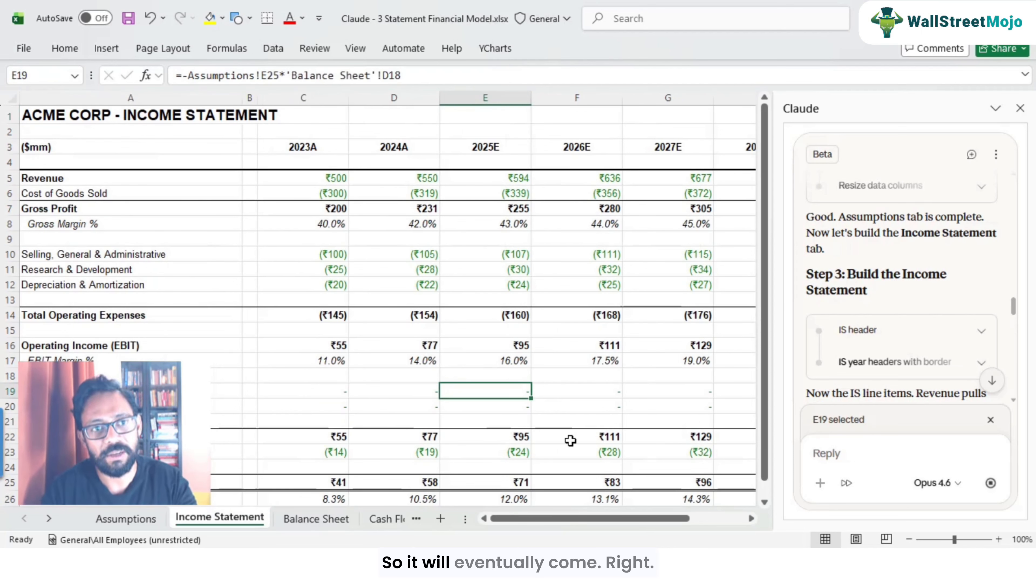
key(Left)
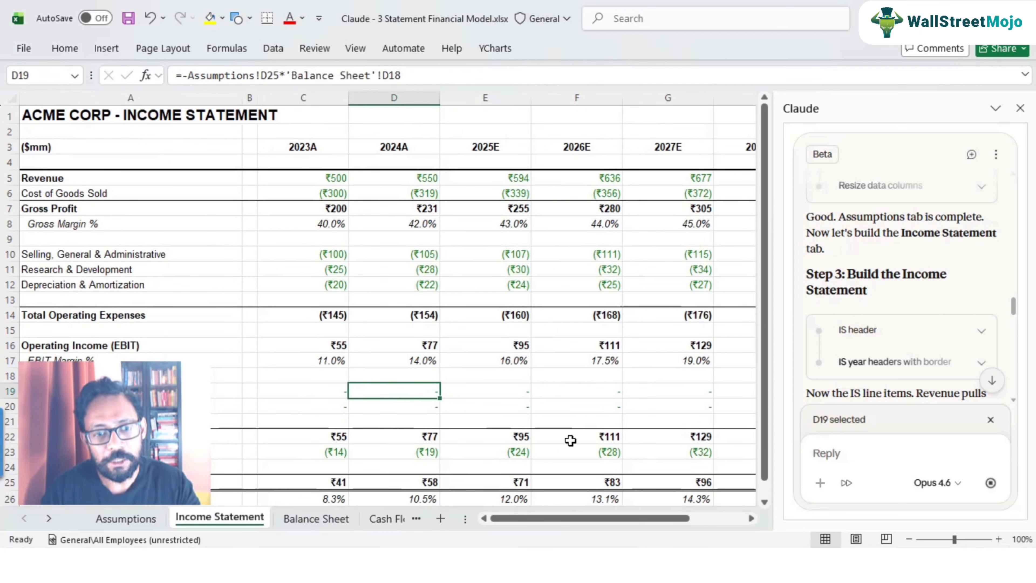
Step: Inspect the Earnings Before Tax (EBT) formulas across the forecast years
key(Down)
key(Down)
scroll(453, 351, down, 2)
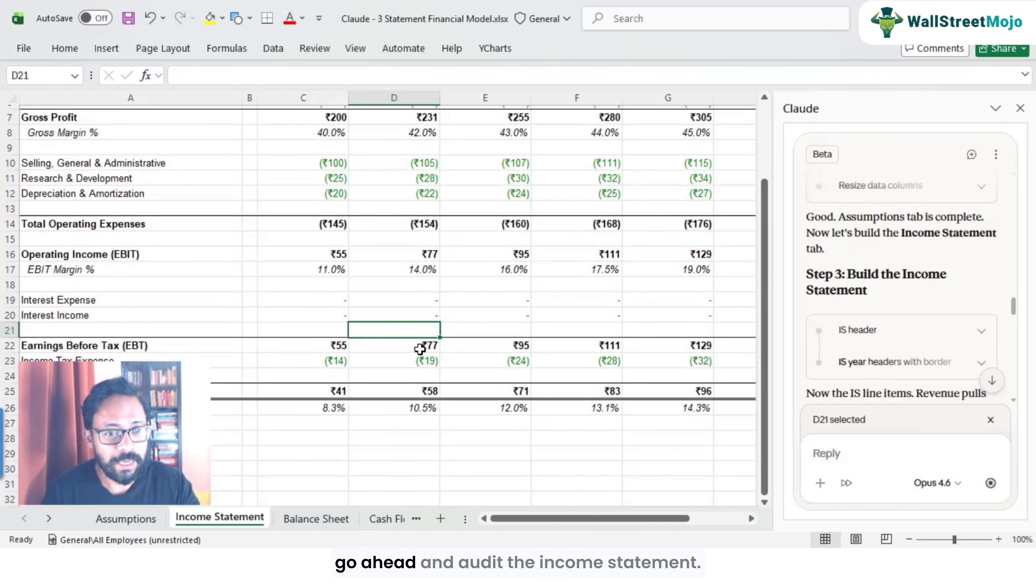
click(331, 343)
key(F2)
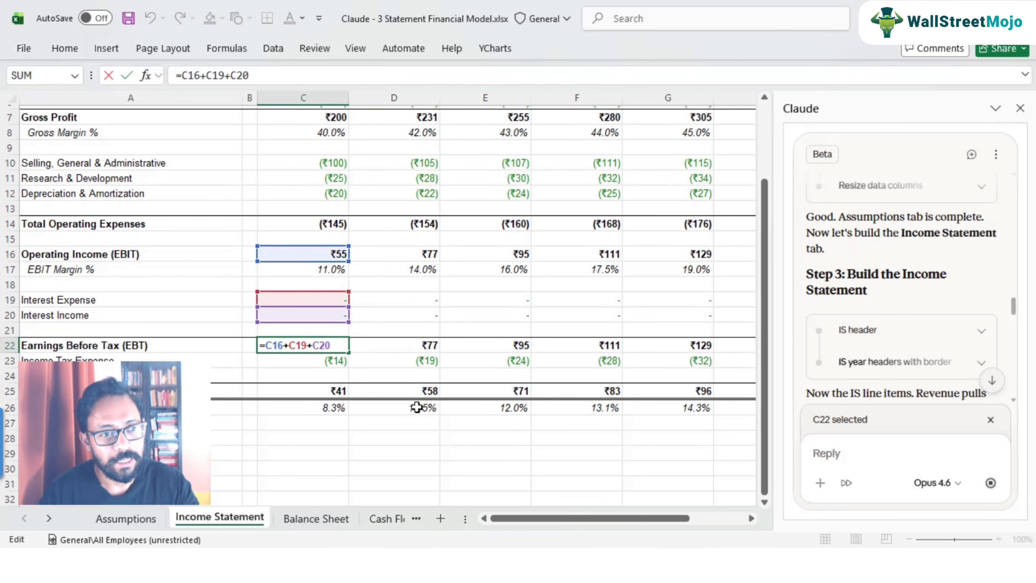
key(Tab)
key(Tab)
key(F2)
key(Escape)
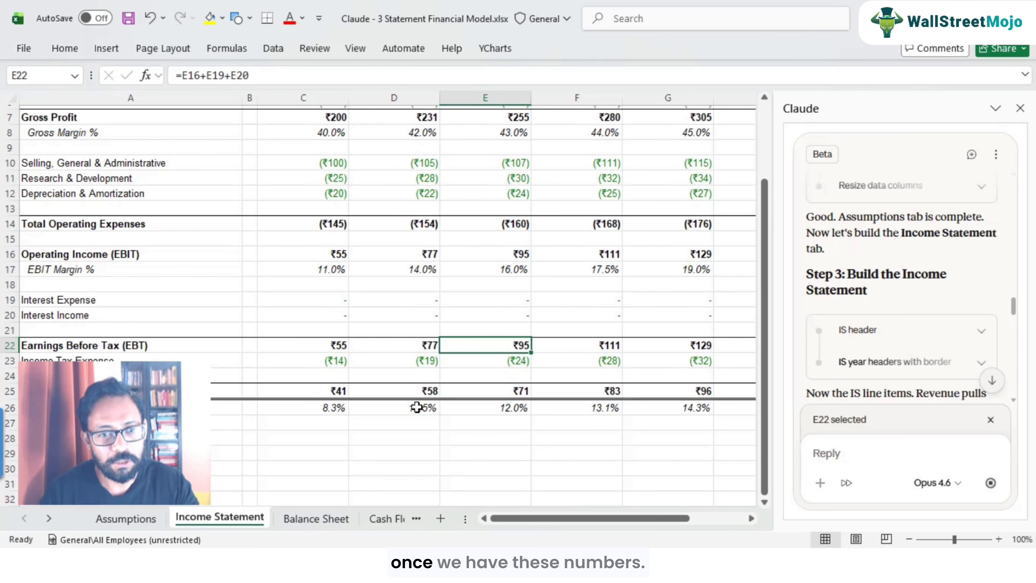
key(Up)
key(Up)
key(Down)
Step: Trace the Income Tax Expense formula to the tax rate assumption on the Assumptions tab
key(Down)
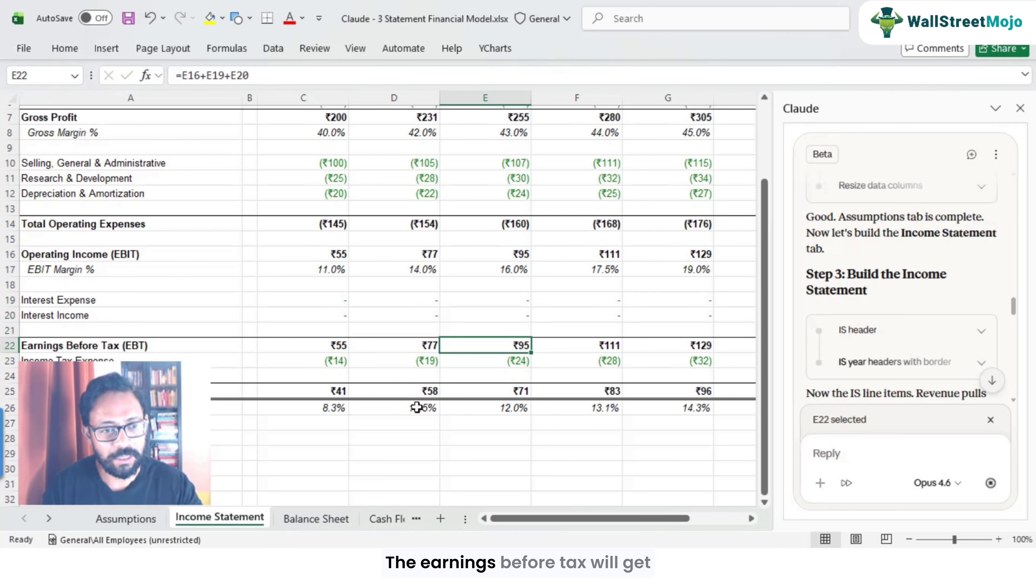
key(F2)
key(Escape)
key(Down)
key(F2)
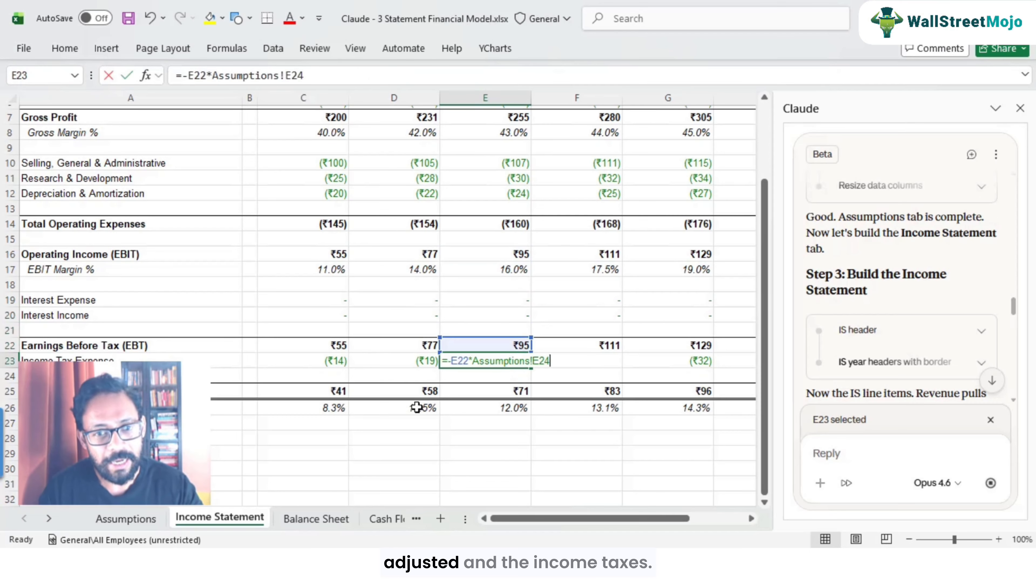
key(Escape)
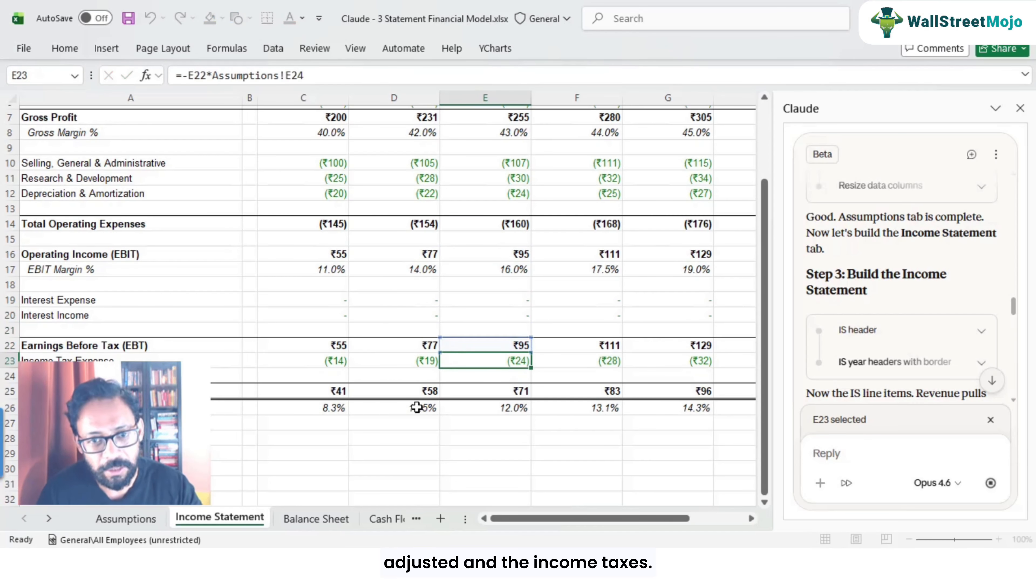
key(F2)
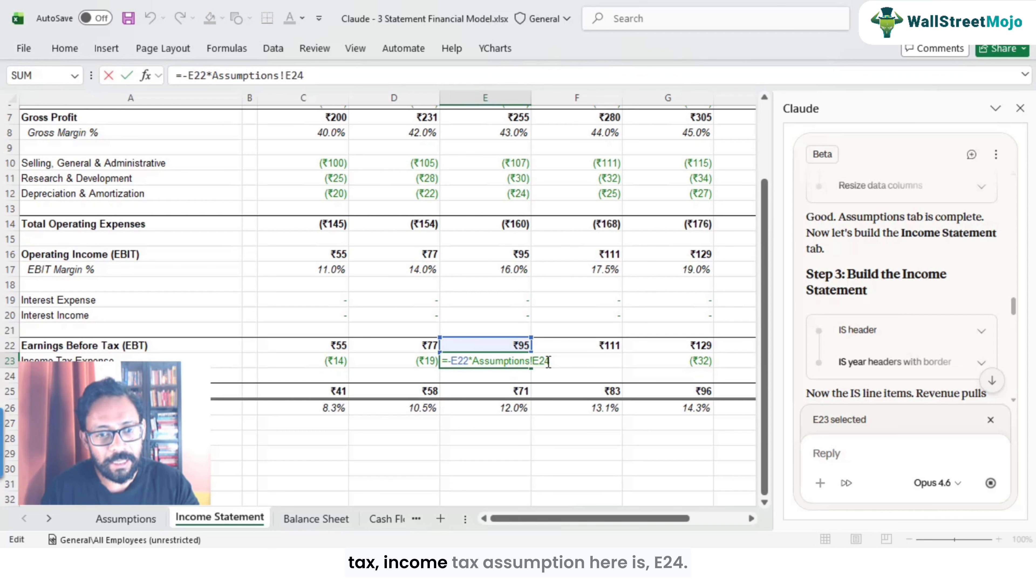
key(Escape)
click(126, 519)
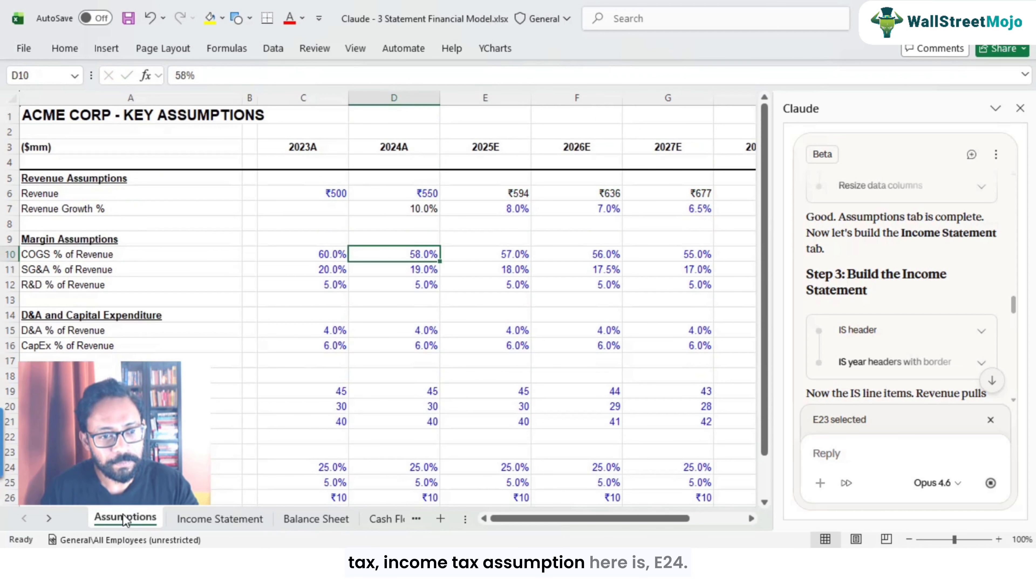
scroll(402, 404, down, 1)
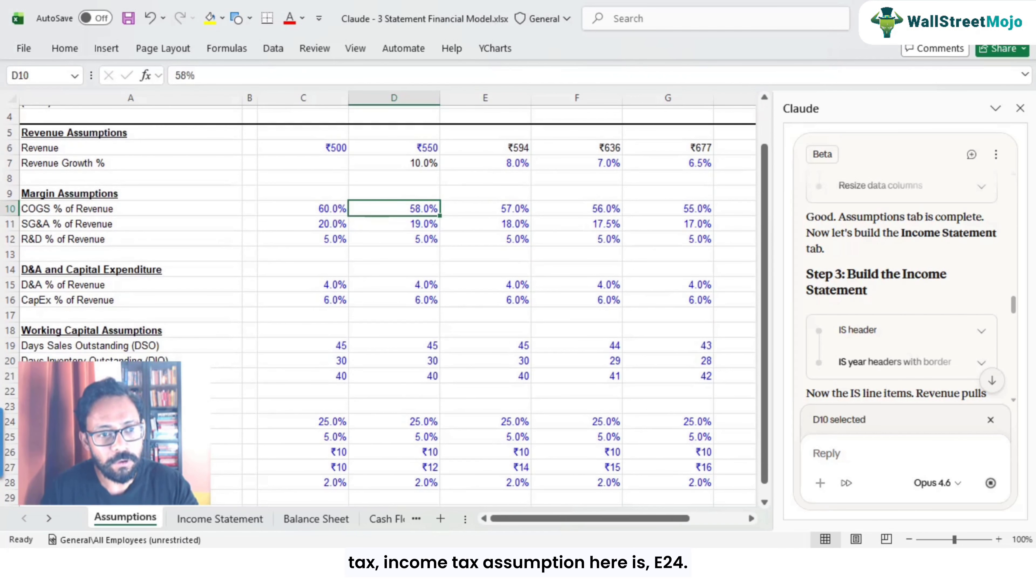
click(226, 421)
click(420, 424)
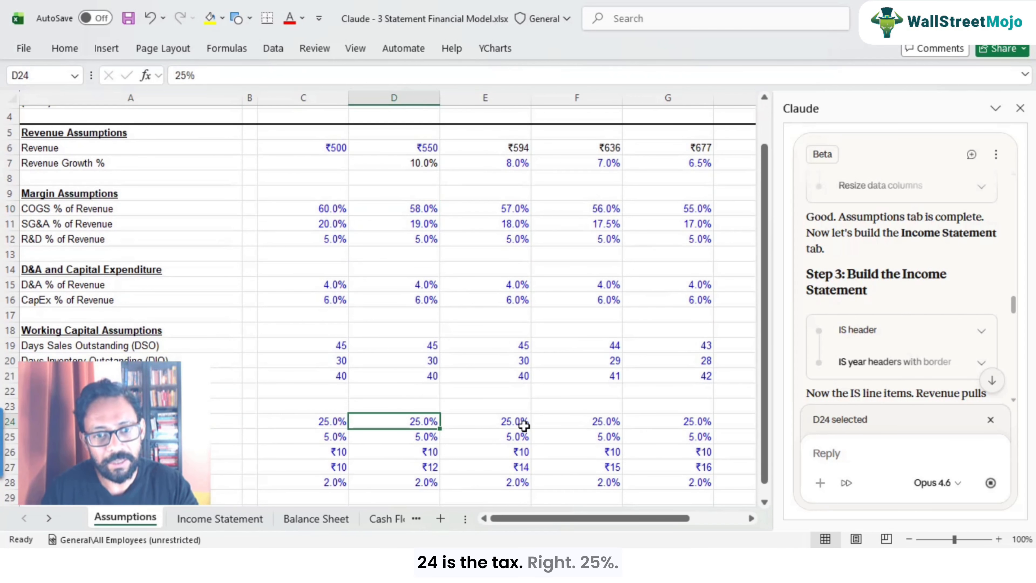
click(519, 423)
click(220, 518)
key(F2)
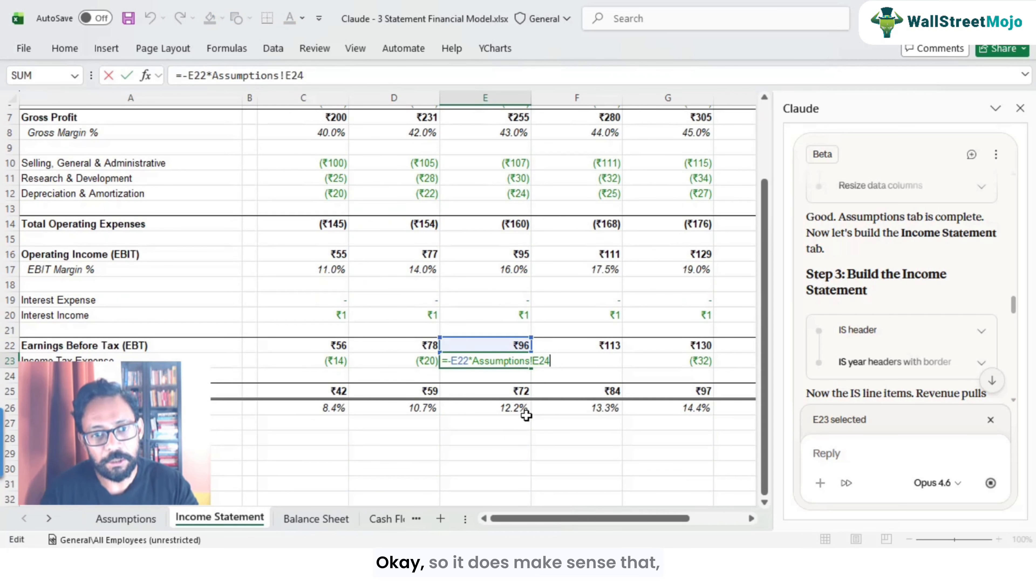
key(Escape)
Step: Inspect the Net Income and net margin formulas across the years
click(521, 395)
click(434, 396)
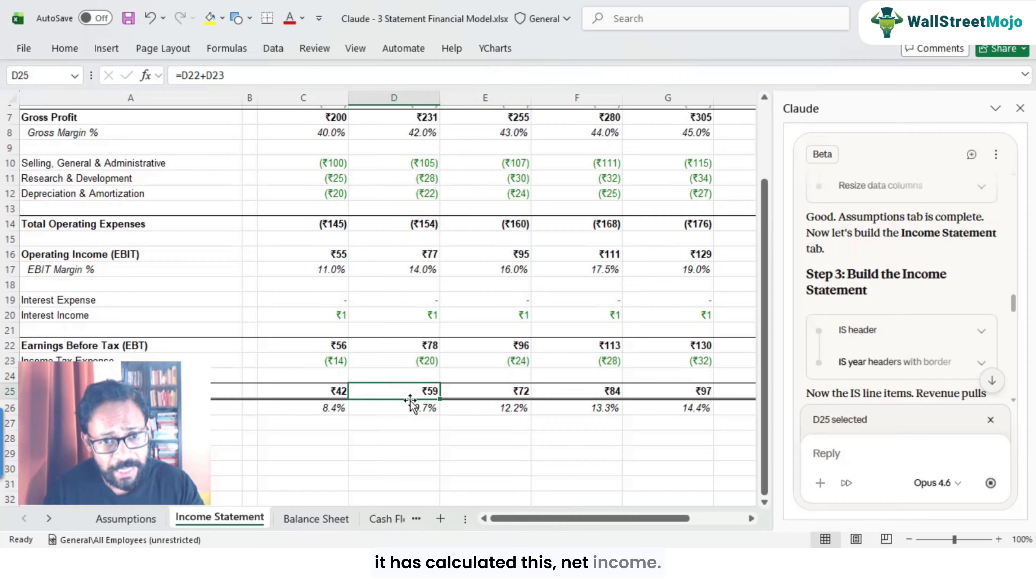
click(323, 407)
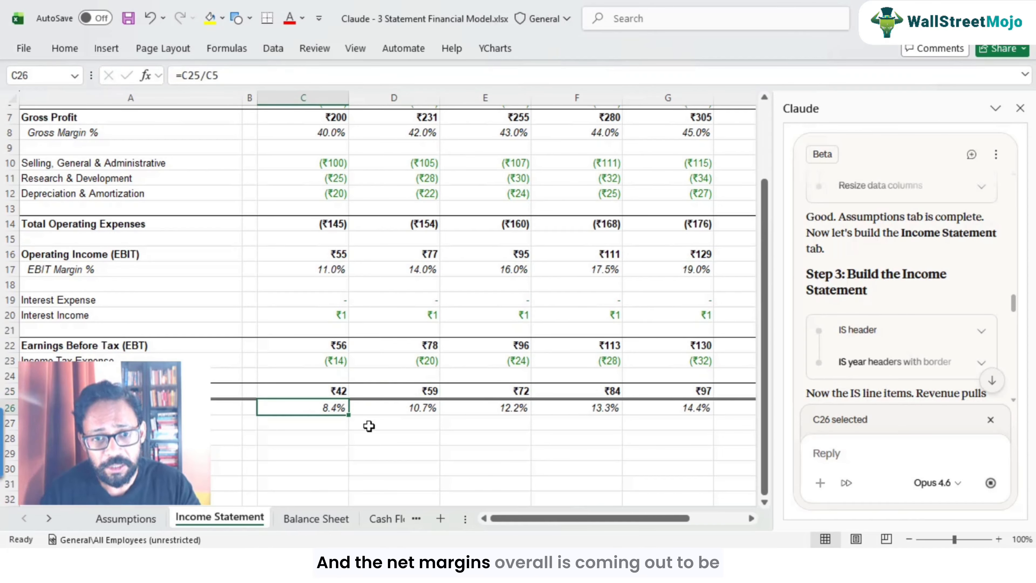
key(Right)
key(Right)
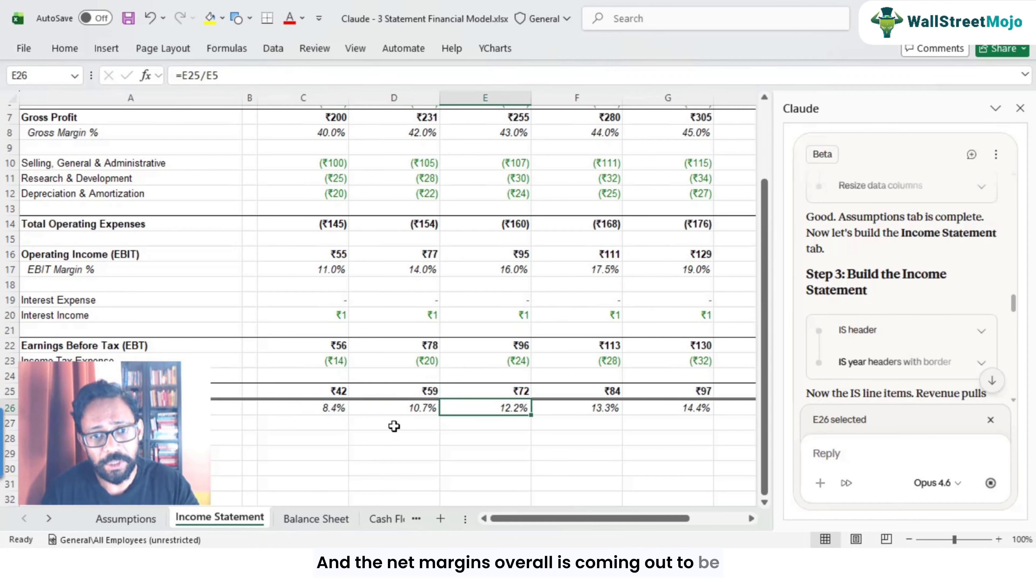
click(588, 411)
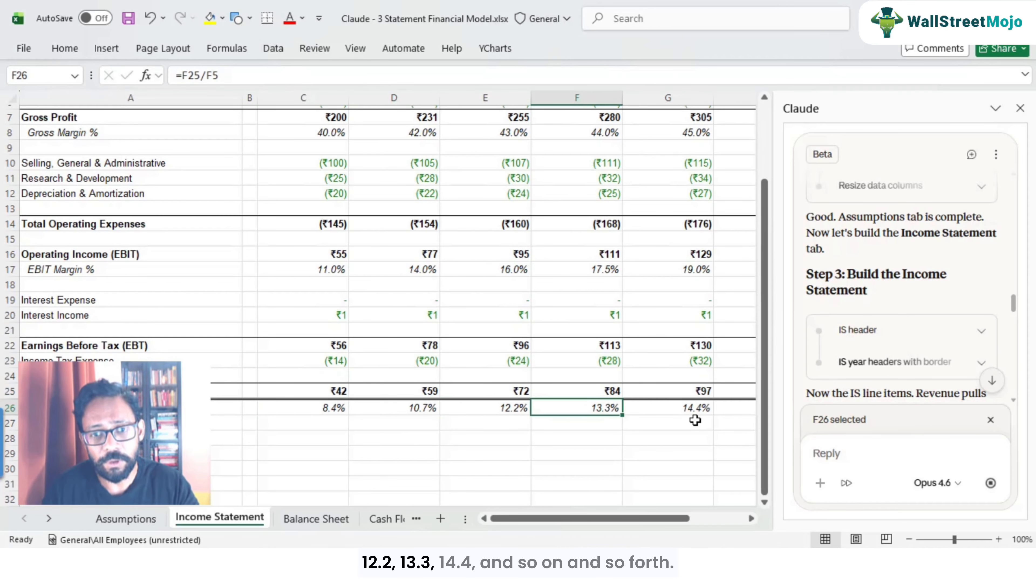
scroll(475, 395, up, 2)
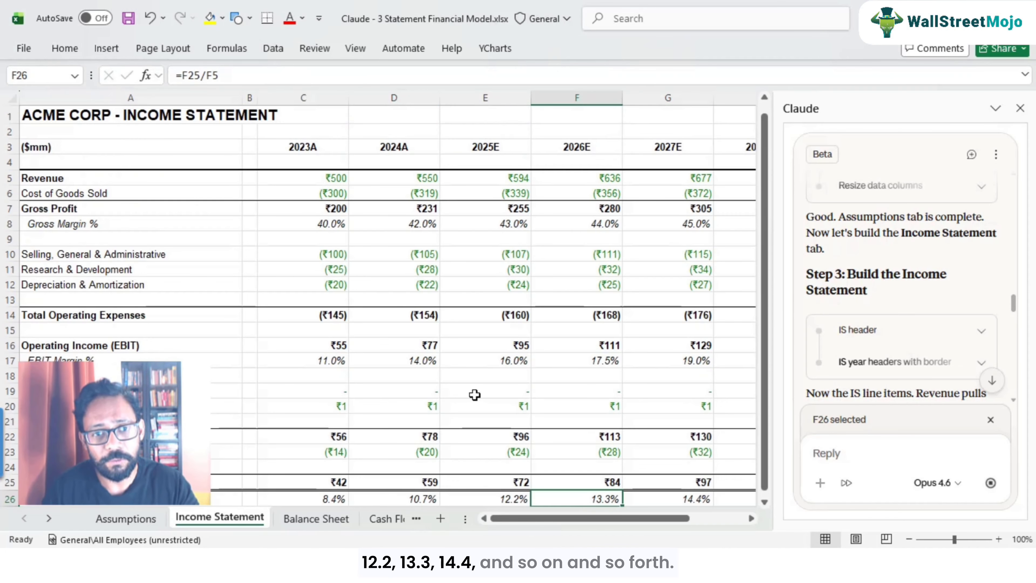
Step: Review the Interest Income row, then check the Cash Flow and Balance Sheet tabs
click(486, 409)
key(Left)
key(Right)
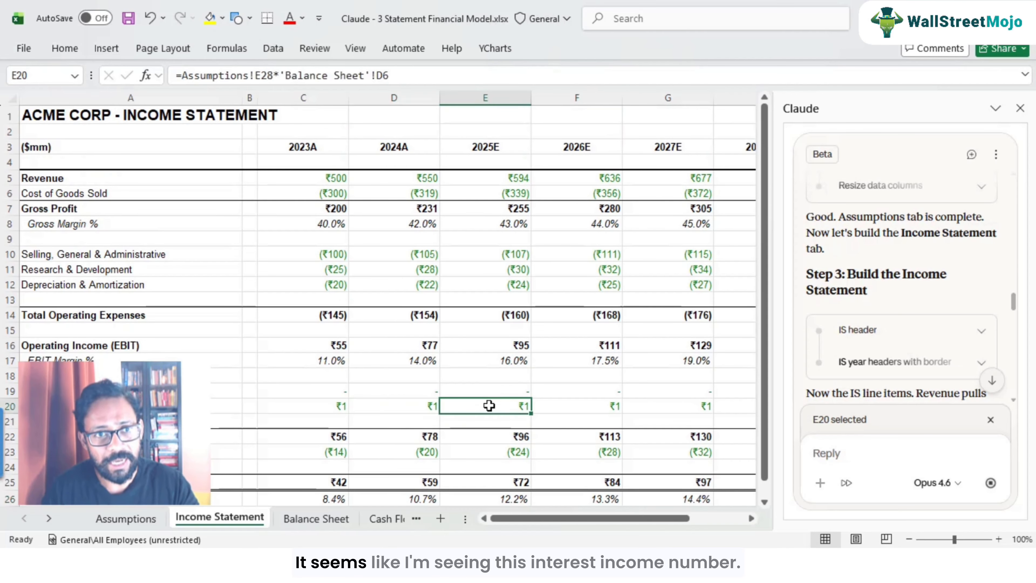
click(401, 406)
click(507, 408)
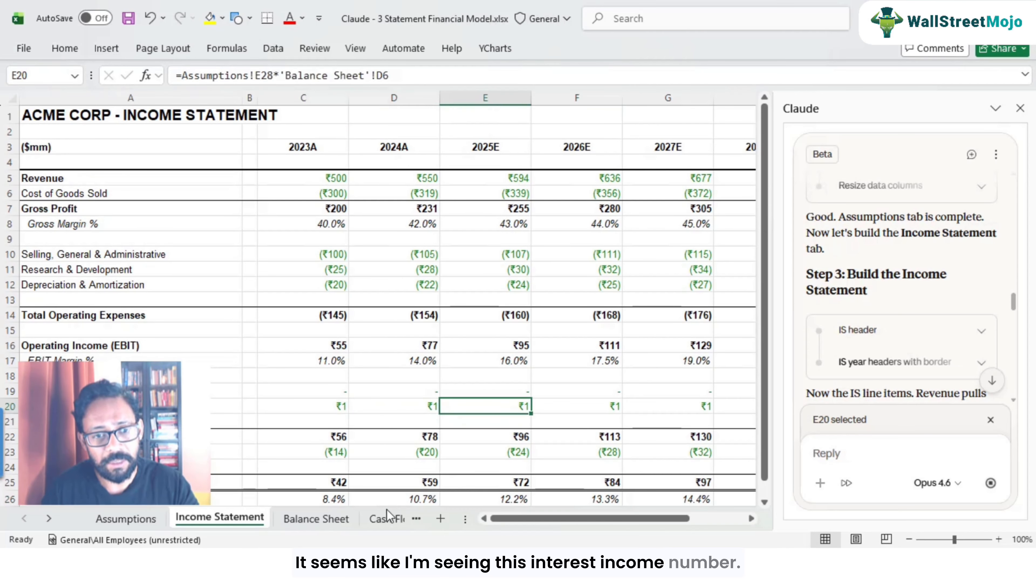
click(387, 512)
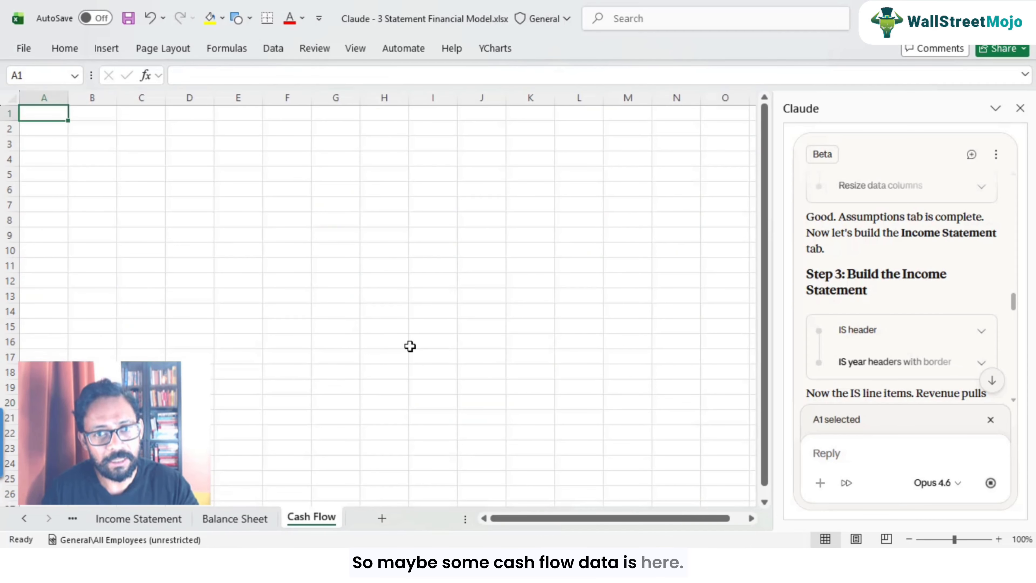
scroll(410, 350, down, 3)
scroll(411, 350, up, 3)
click(235, 518)
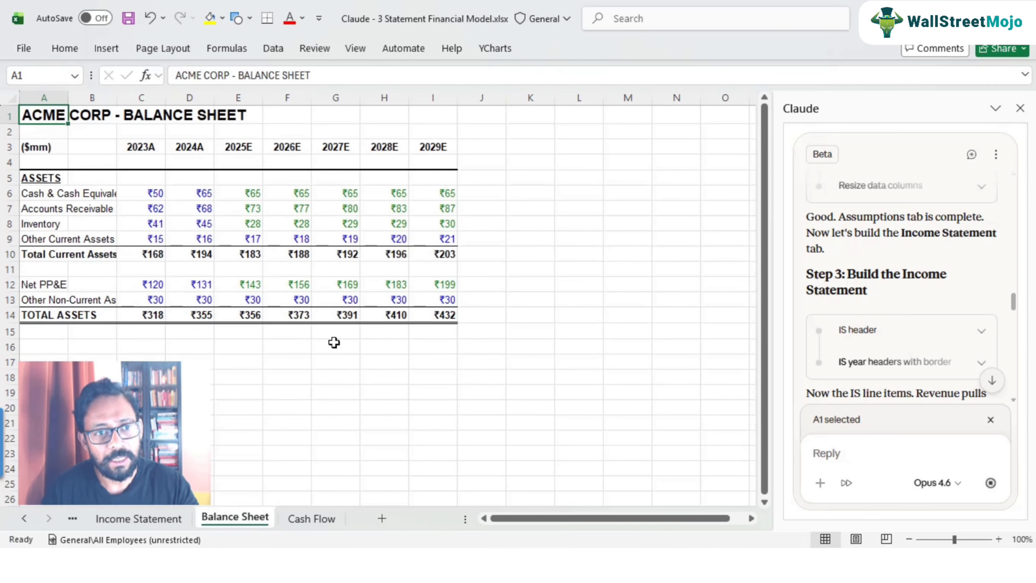
Step: Inspect the Cash & Cash Equivalents formulas on the Balance Sheet across the years
click(287, 193)
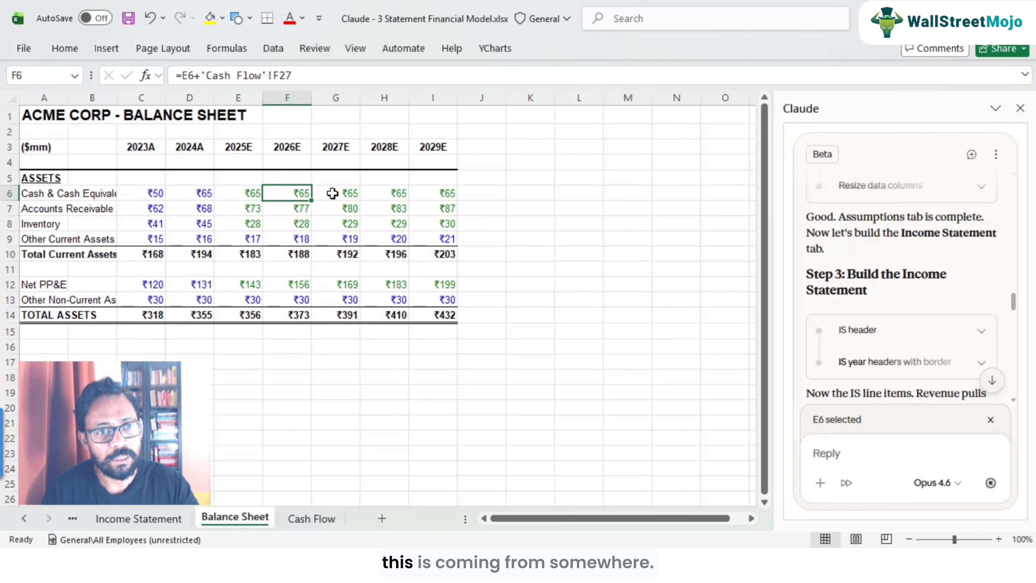
click(343, 194)
click(391, 193)
click(439, 191)
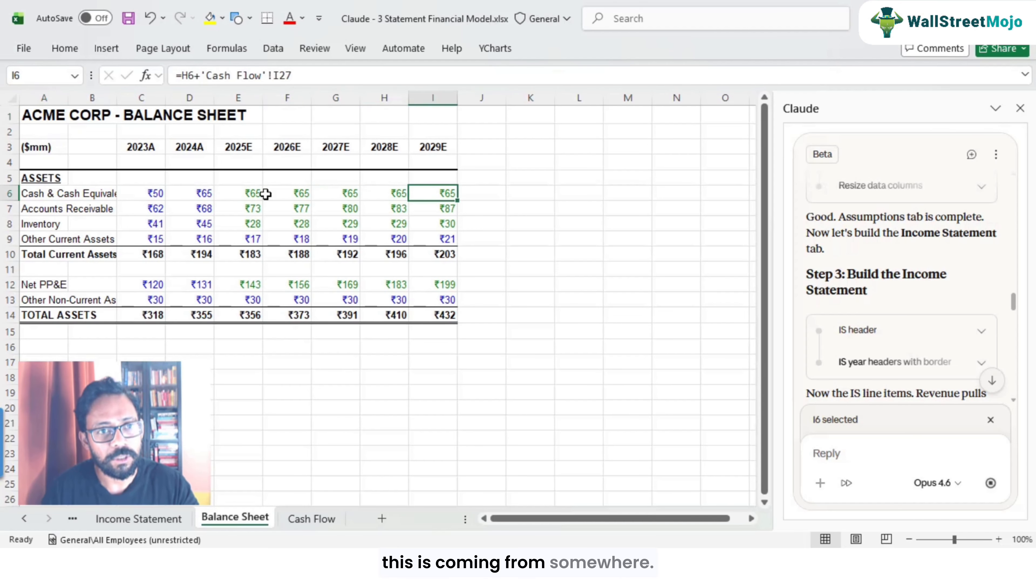
click(281, 194)
click(229, 183)
click(237, 194)
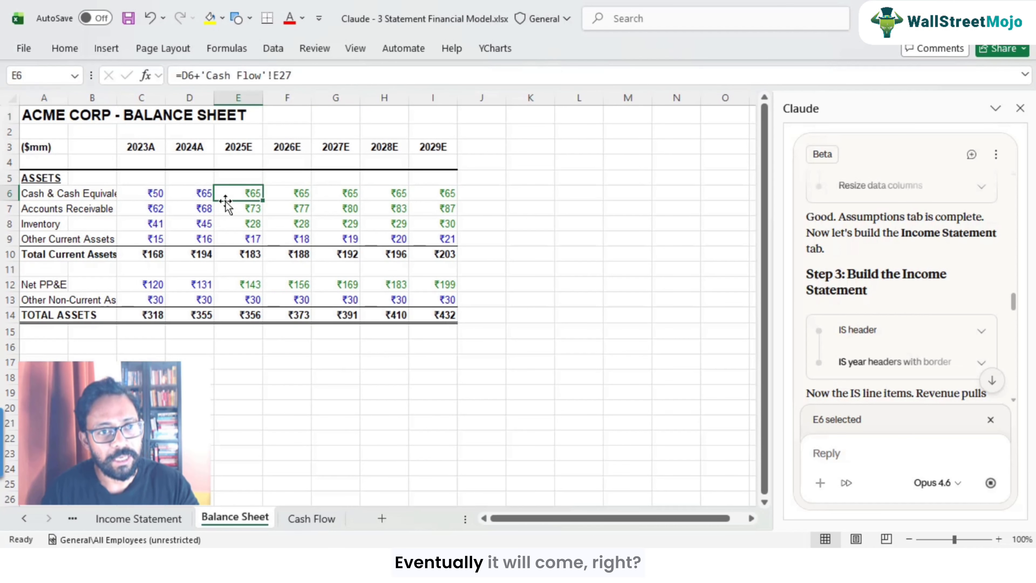
click(190, 194)
click(143, 193)
click(233, 193)
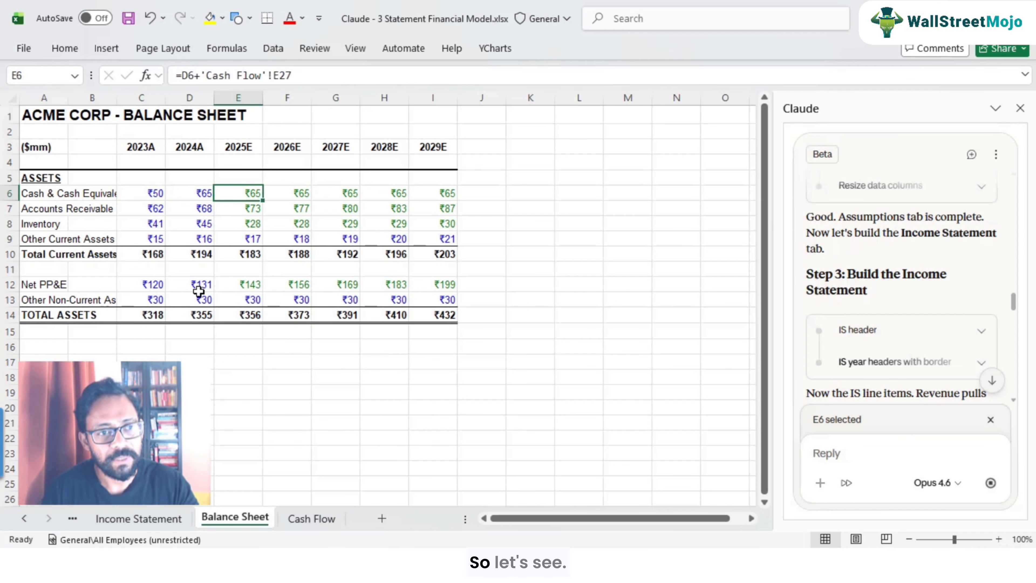
scroll(232, 298, up, 1)
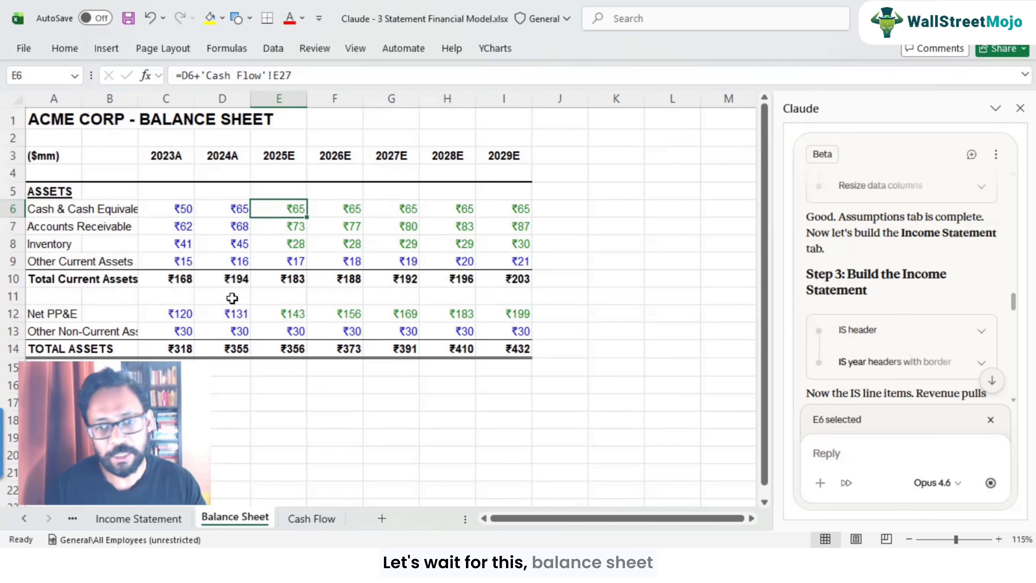
Step: Scroll through Claude's progress log to review the completed build steps
scroll(923, 386, down, 5)
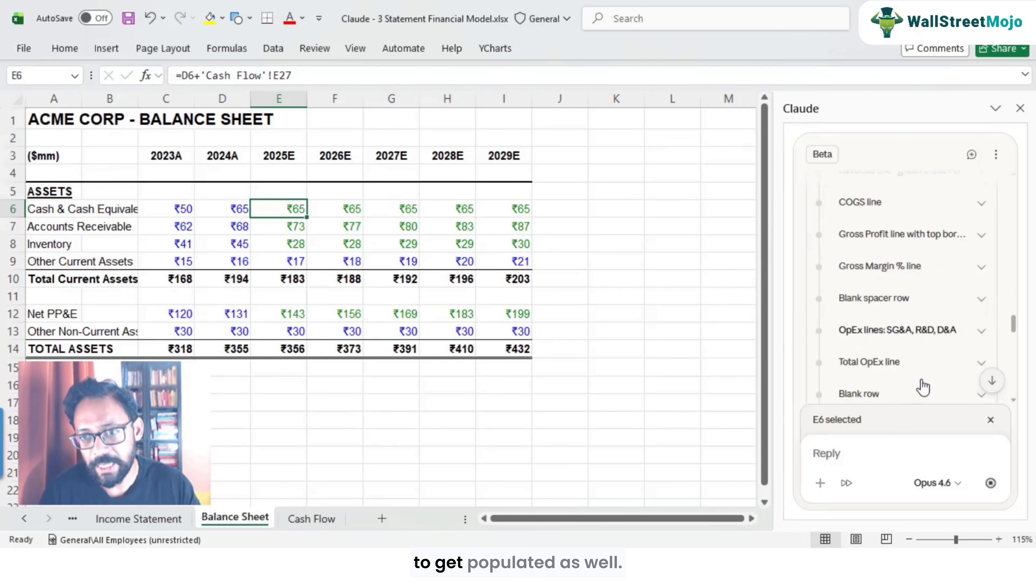
scroll(923, 386, down, 5)
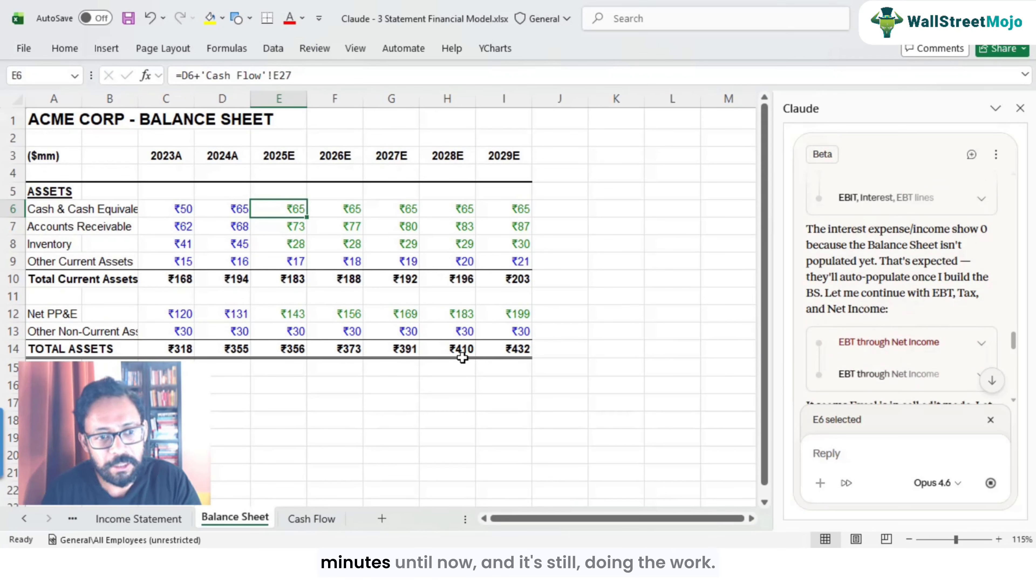
scroll(868, 331, down, 5)
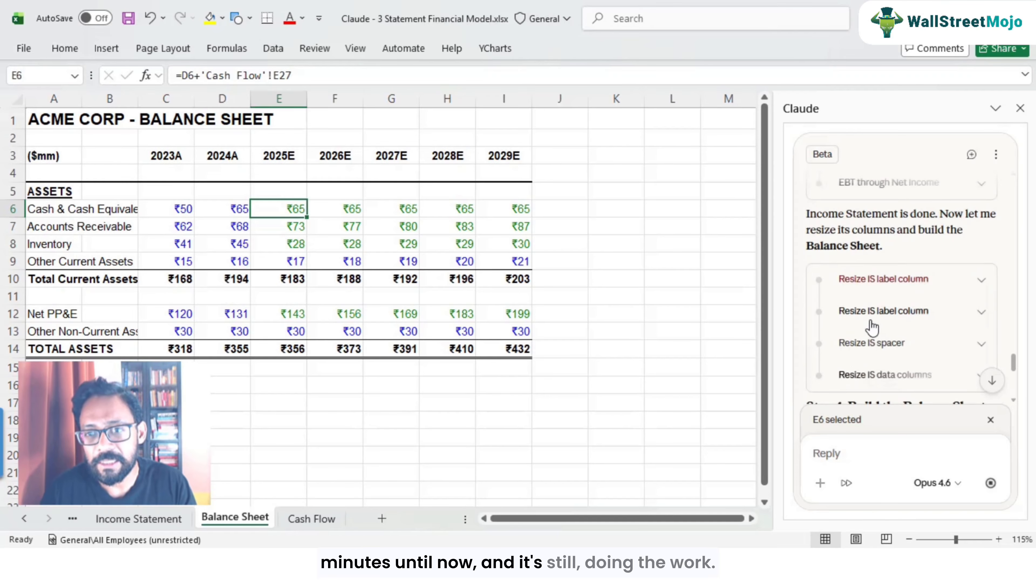
scroll(873, 326, down, 3)
scroll(873, 326, up, 5)
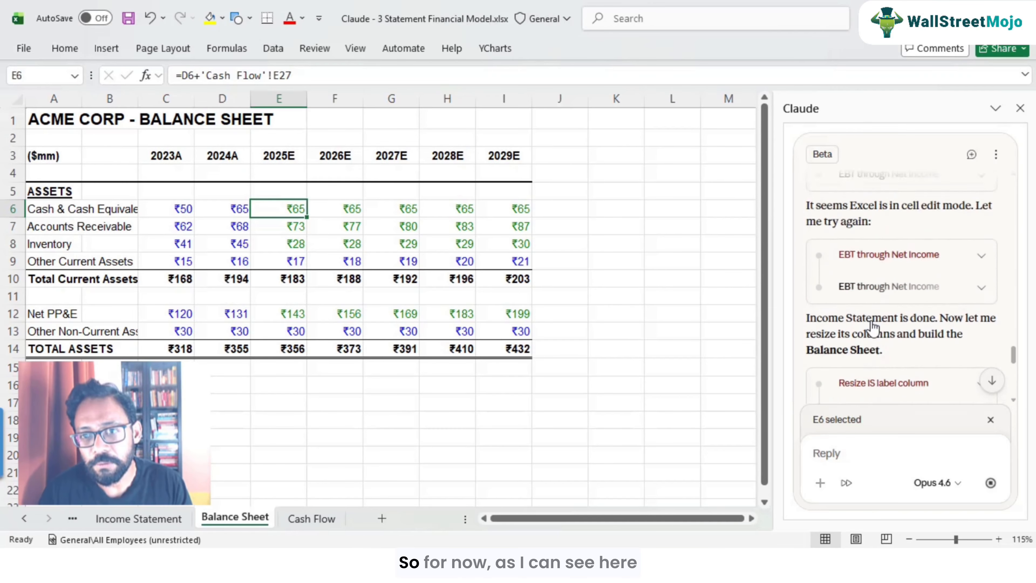
Step: Scroll Claude's log back through the Income Statement and Balance Sheet build messages
scroll(872, 327, up, 6)
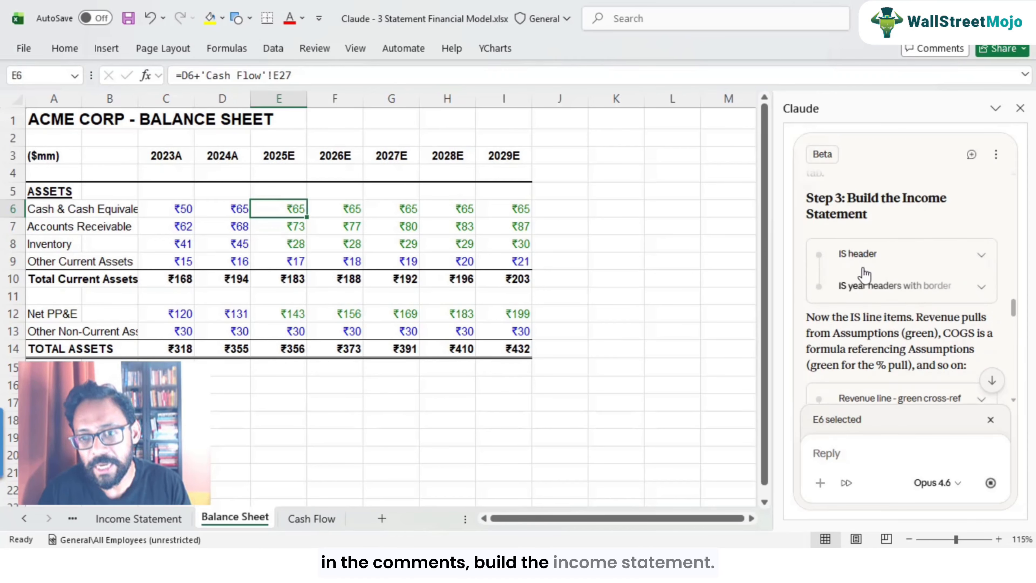
scroll(865, 269, down, 6)
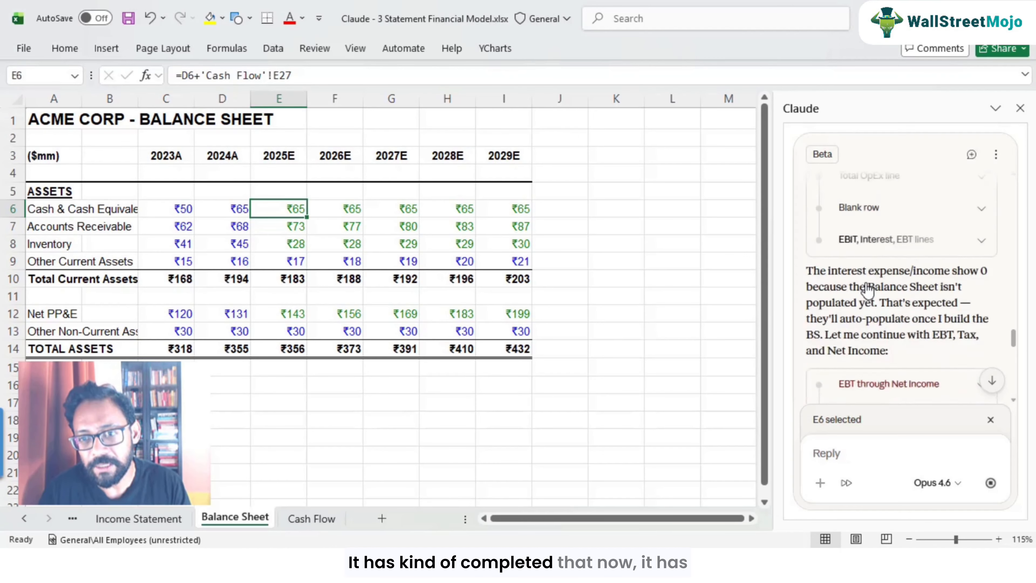
scroll(867, 289, down, 10)
scroll(860, 286, up, 1)
scroll(860, 286, down, 2)
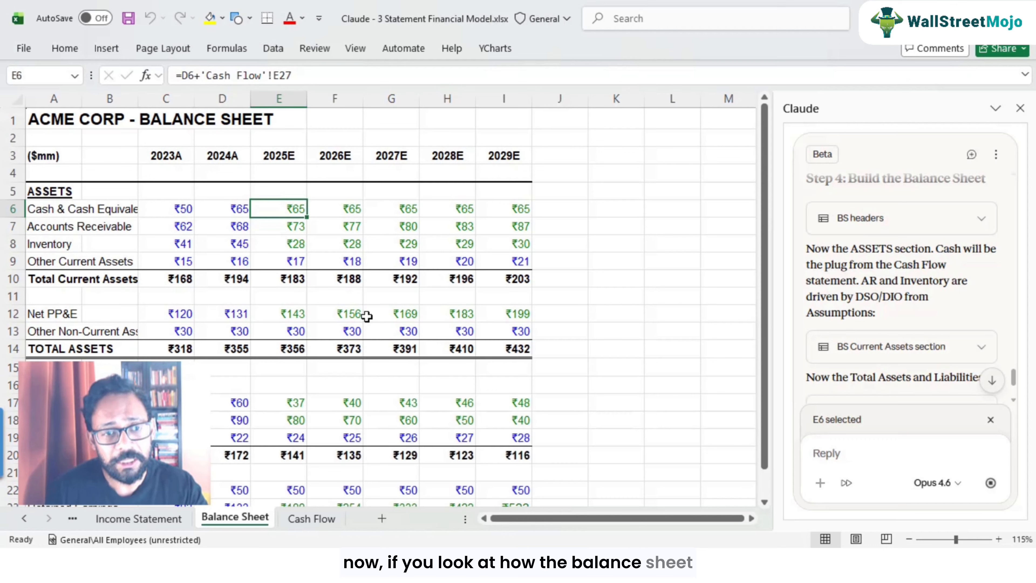
Step: Inspect the Accounts Receivable formula cells across the years on the Balance Sheet
click(271, 229)
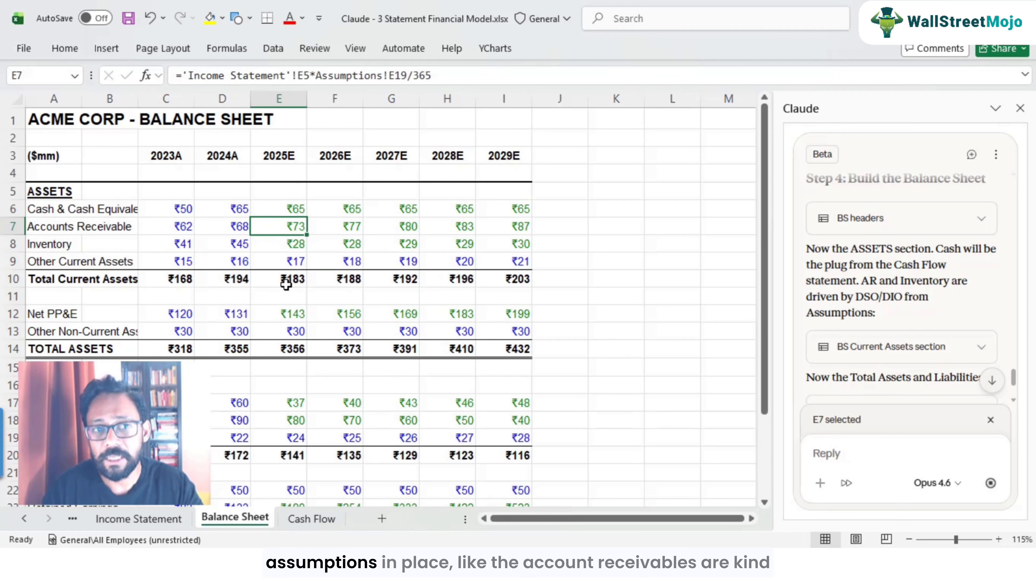
key(Left)
key(Left)
key(Left)
key(Left)
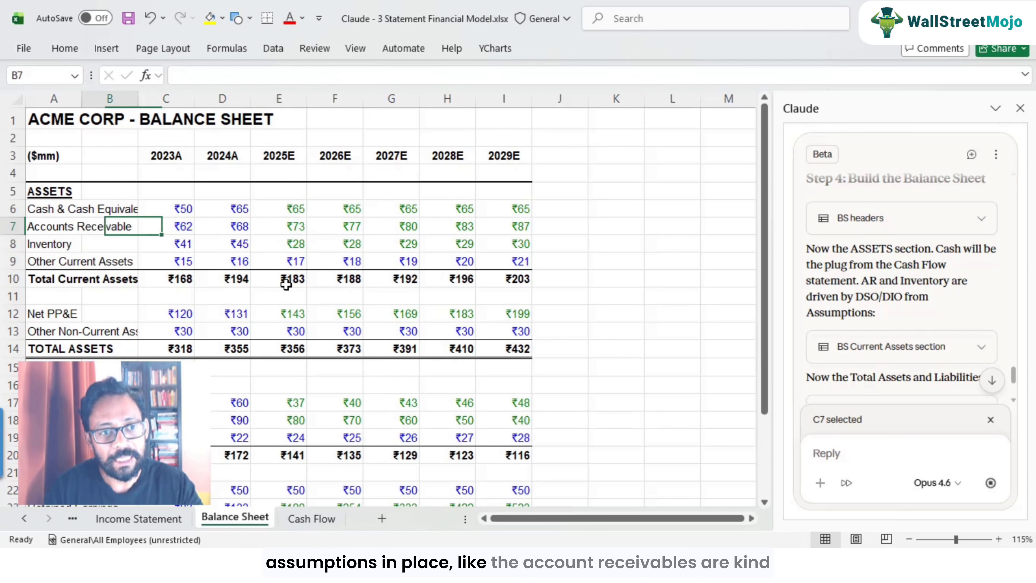
key(Right)
key(Right)
key(Right)
key(Right)
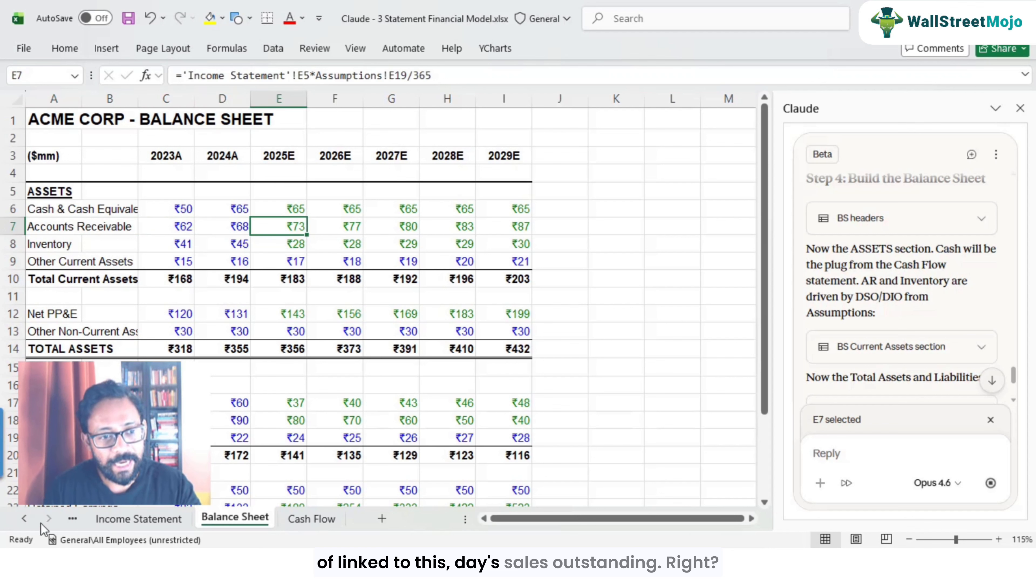
Step: Open the Assumptions sheet and check the Days Sales Outstanding values for each year
click(31, 525)
click(137, 522)
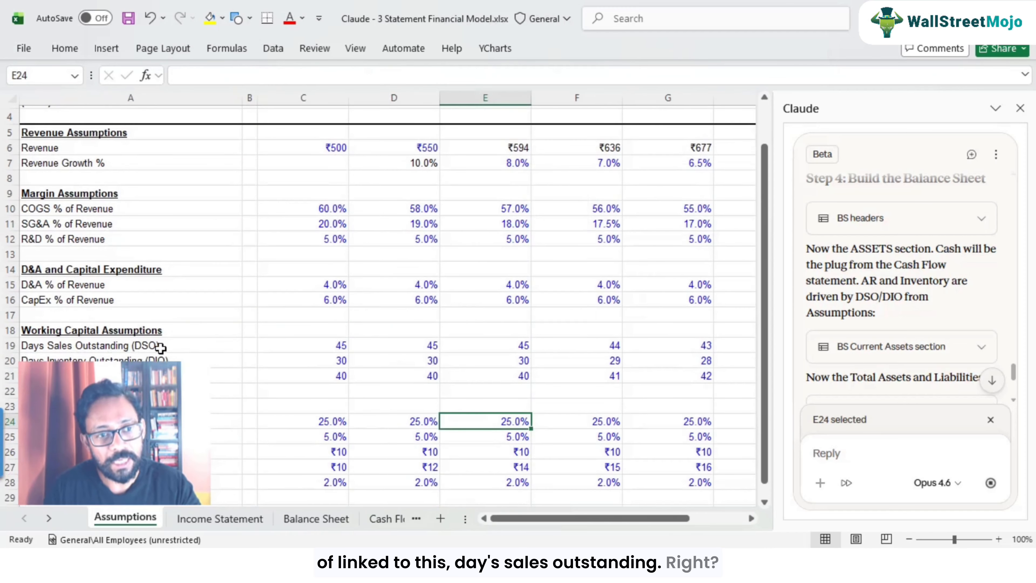
click(139, 346)
click(310, 346)
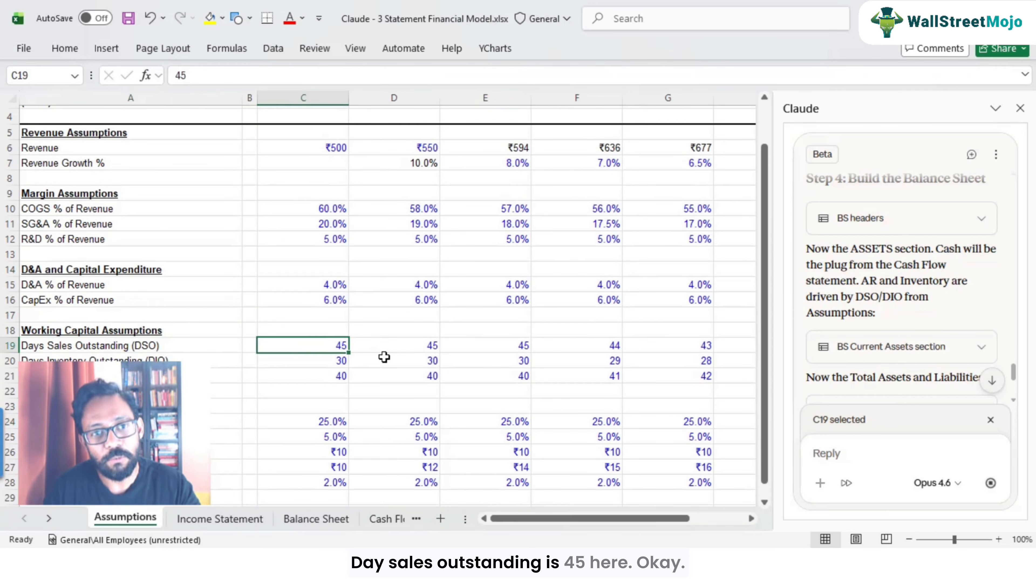
scroll(384, 357, up, 1)
scroll(408, 359, down, 1)
click(521, 345)
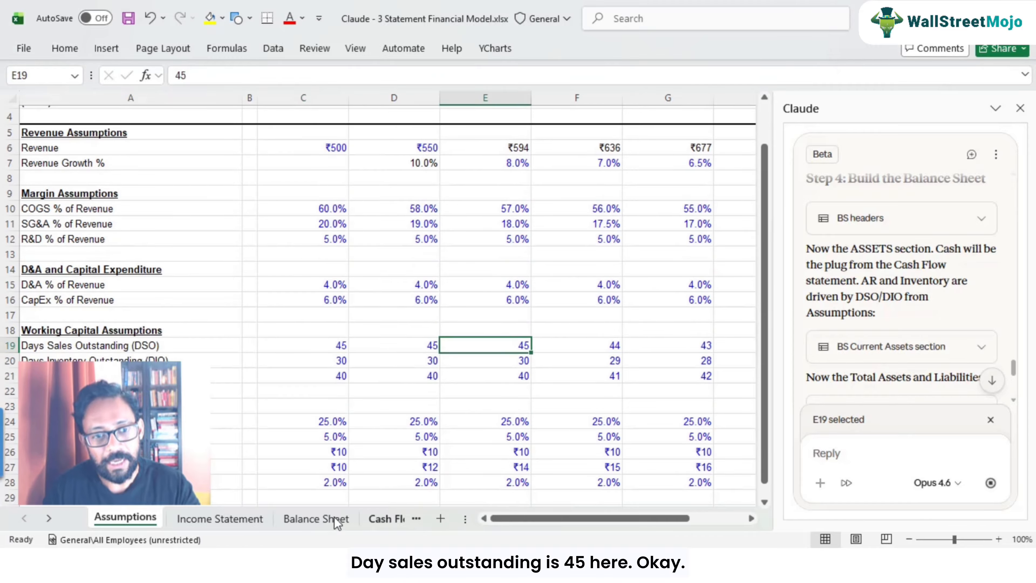
Step: Trace the 2025E Accounts Receivable formula's references to Income Statement revenue and the Assumptions DSO
click(316, 518)
key(F2)
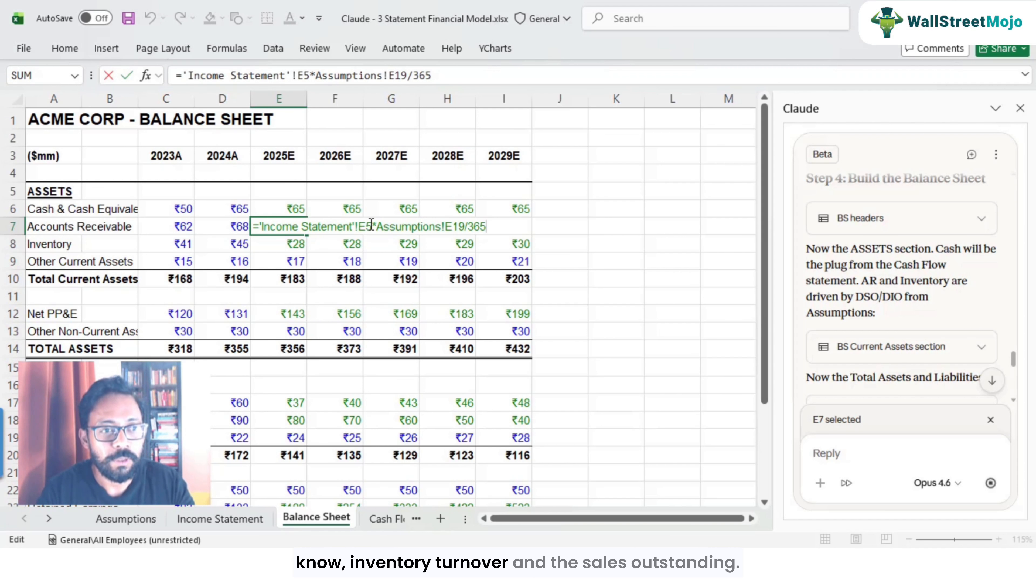
key(Escape)
key(F2)
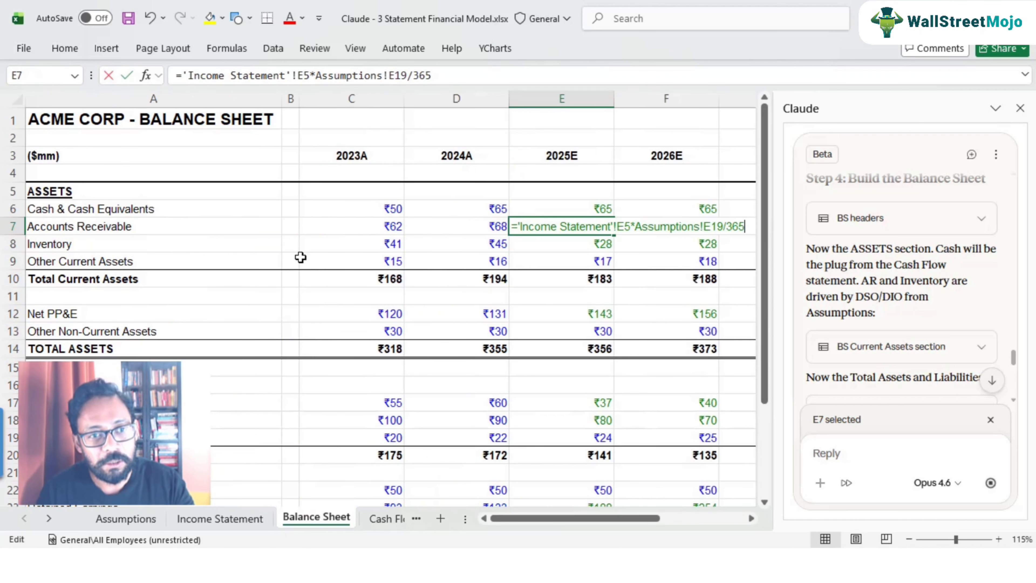
key(Escape)
click(122, 525)
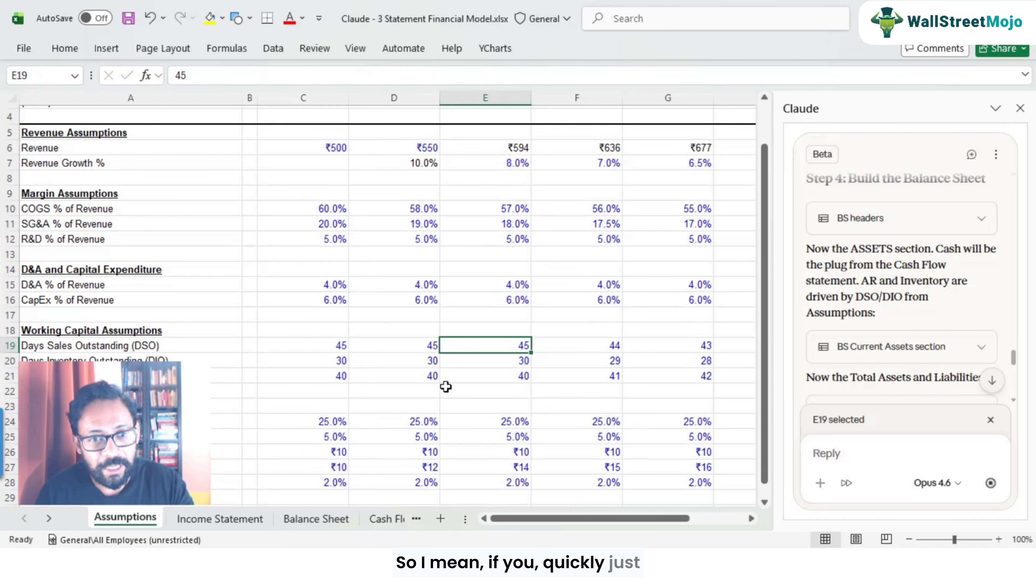
click(422, 347)
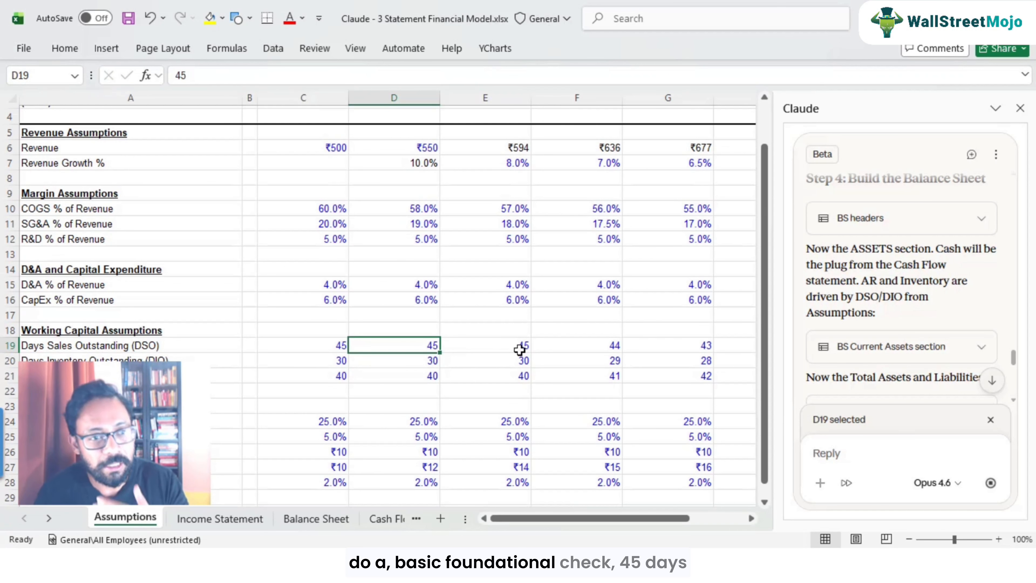
click(516, 345)
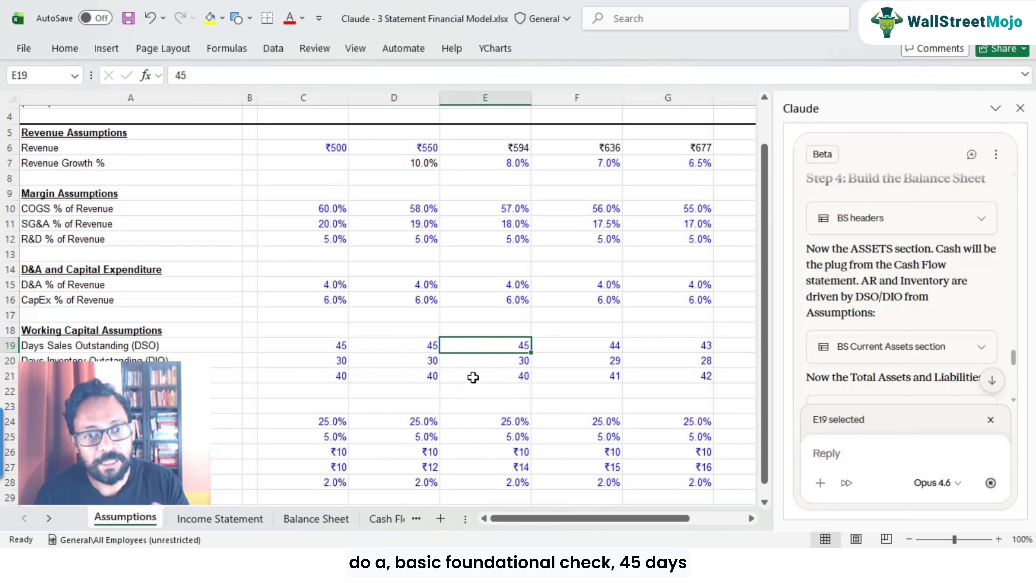
click(324, 519)
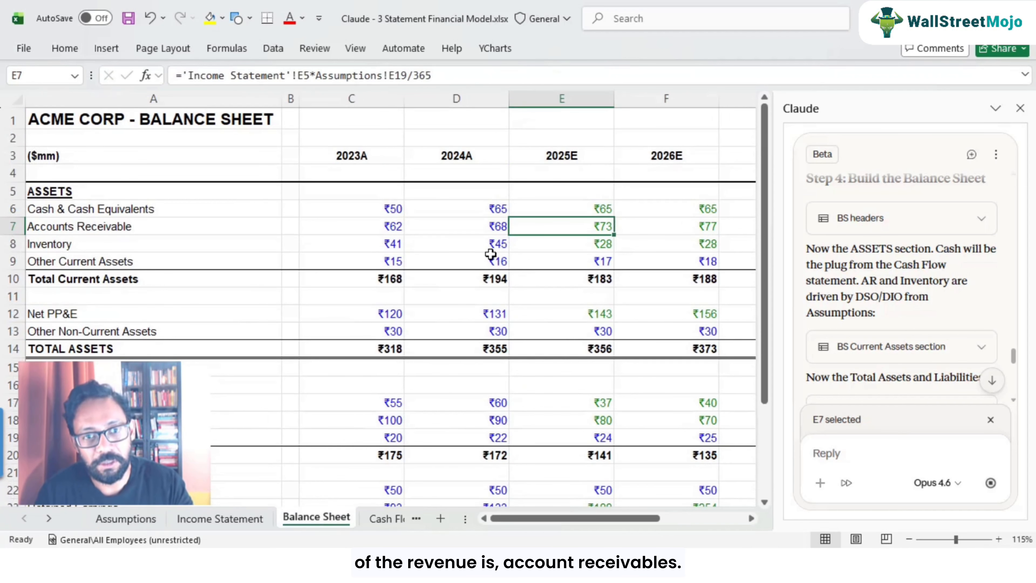
key(F2)
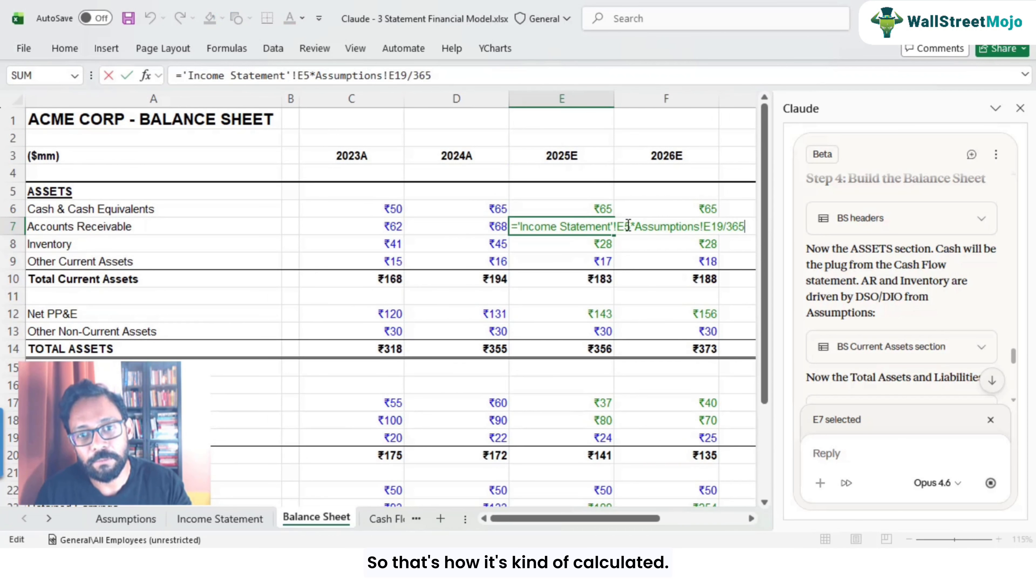
drag(618, 227, 755, 229)
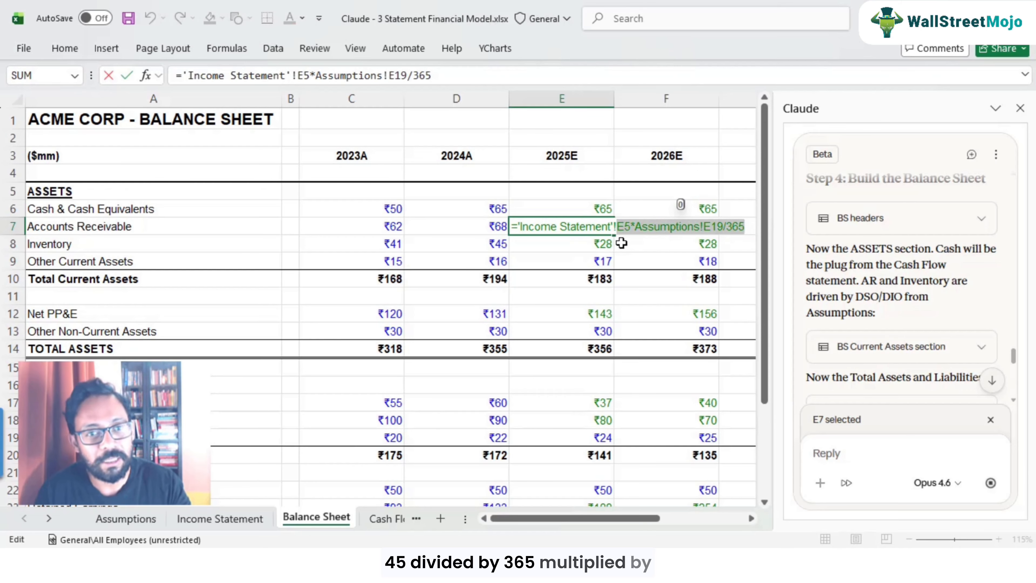
key(Escape)
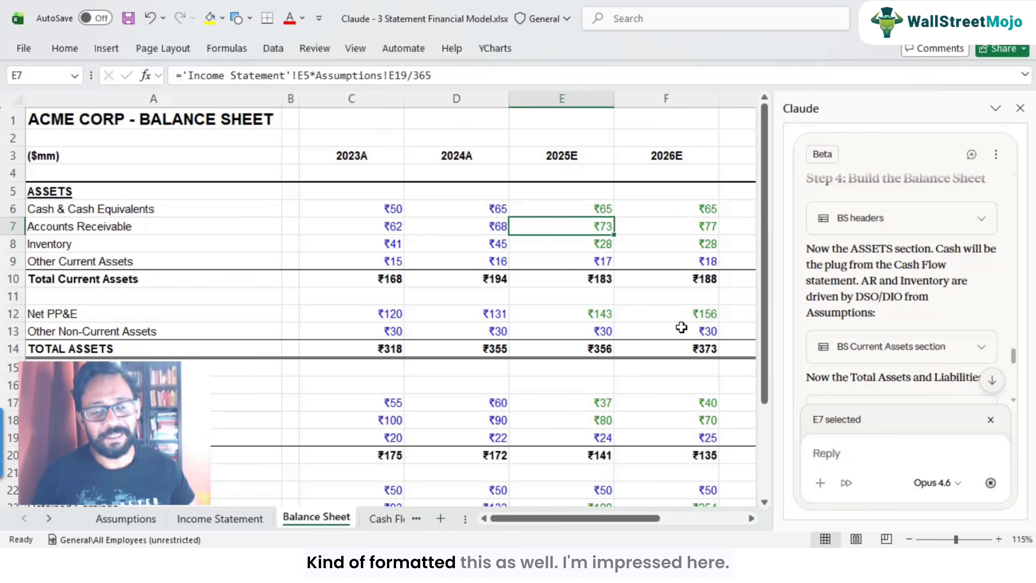
Step: Review the Accounts Receivable row across all years, then scroll down the Balance Sheet to the liabilities and equity
key(Right)
key(Right)
key(Right)
key(Right)
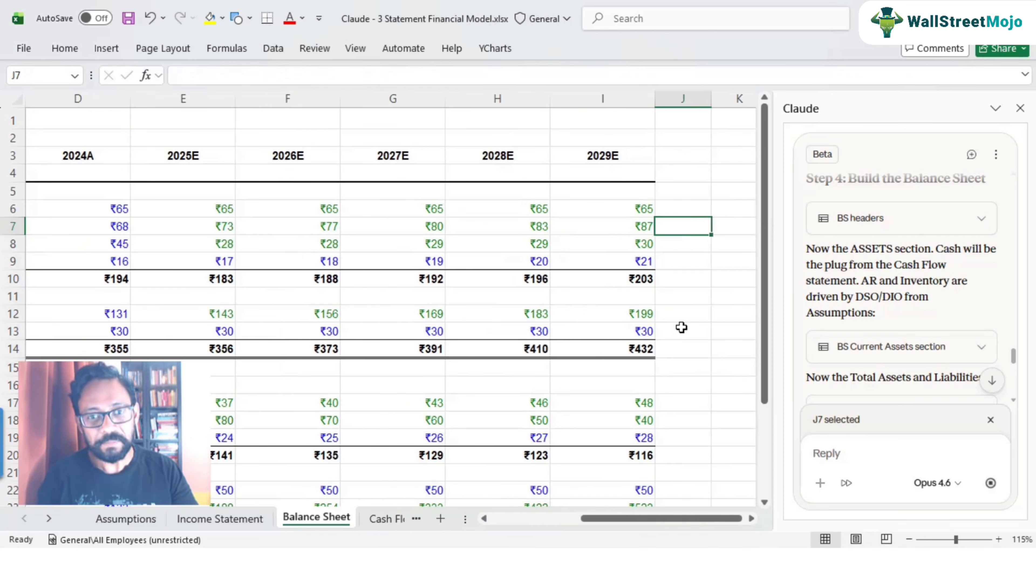
key(Left)
key(Left)
key(Left)
key(Left)
key(Left)
key(Left)
key(Left)
key(Left)
key(Right)
key(Right)
key(Right)
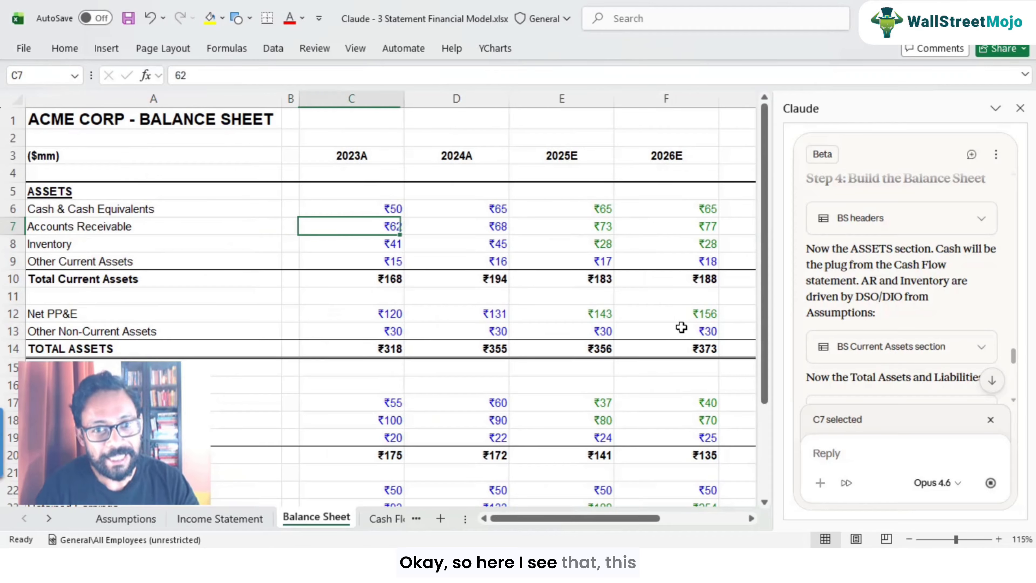
scroll(612, 329, down, 1)
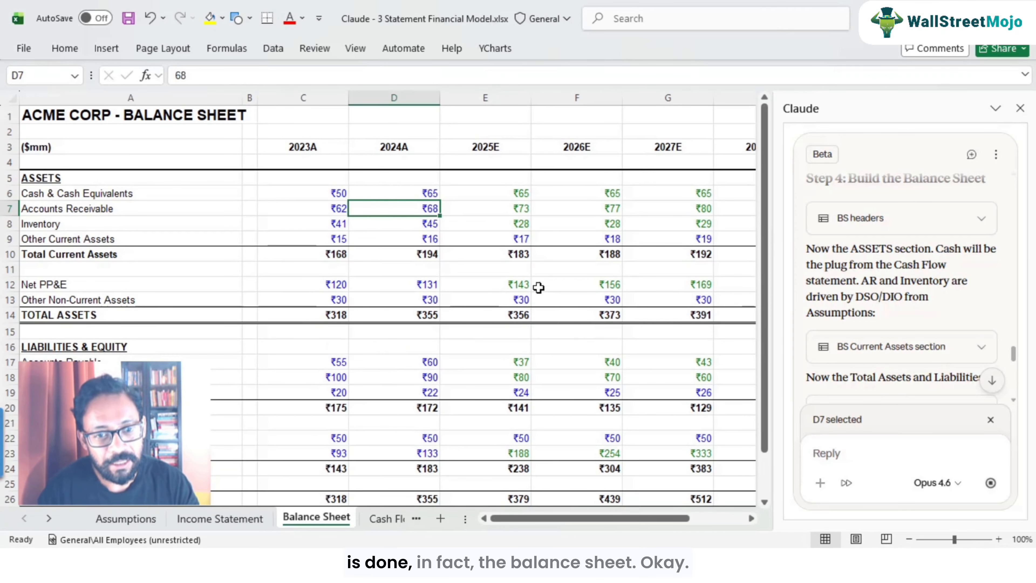
scroll(538, 288, down, 2)
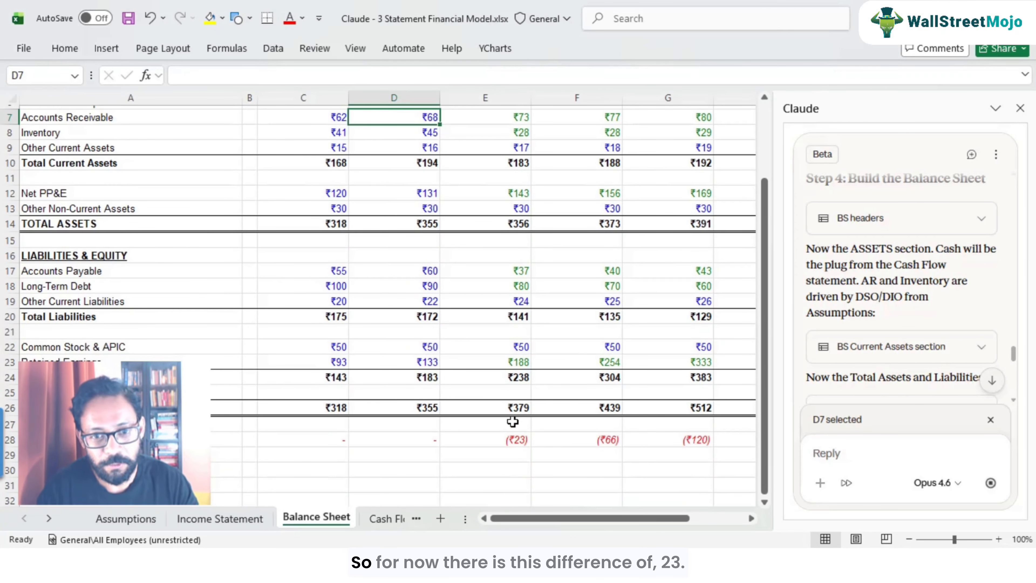
Step: Examine the Balance Check row formula and compare the Cash Flow and Income Statement tabs
click(514, 438)
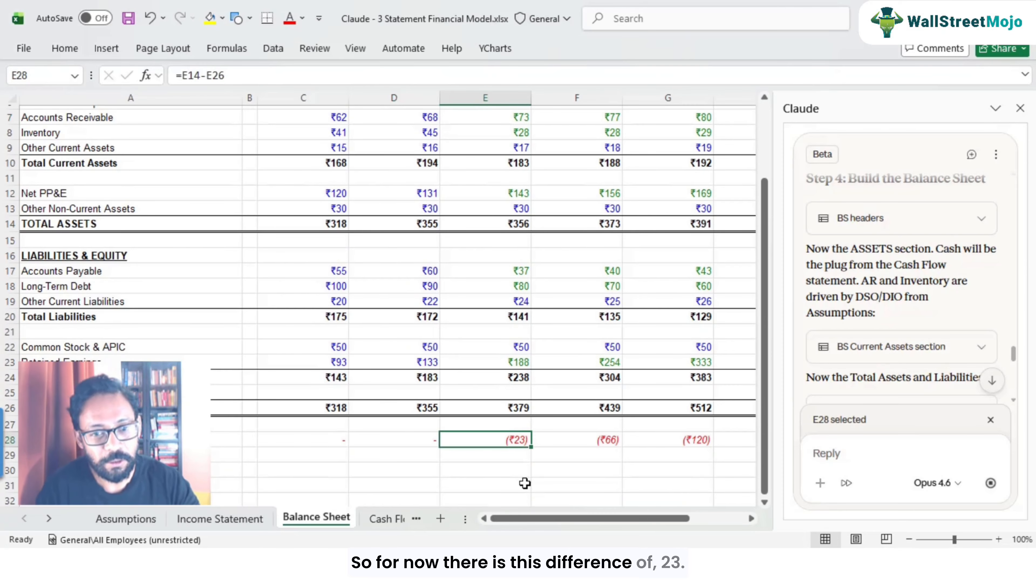
click(382, 524)
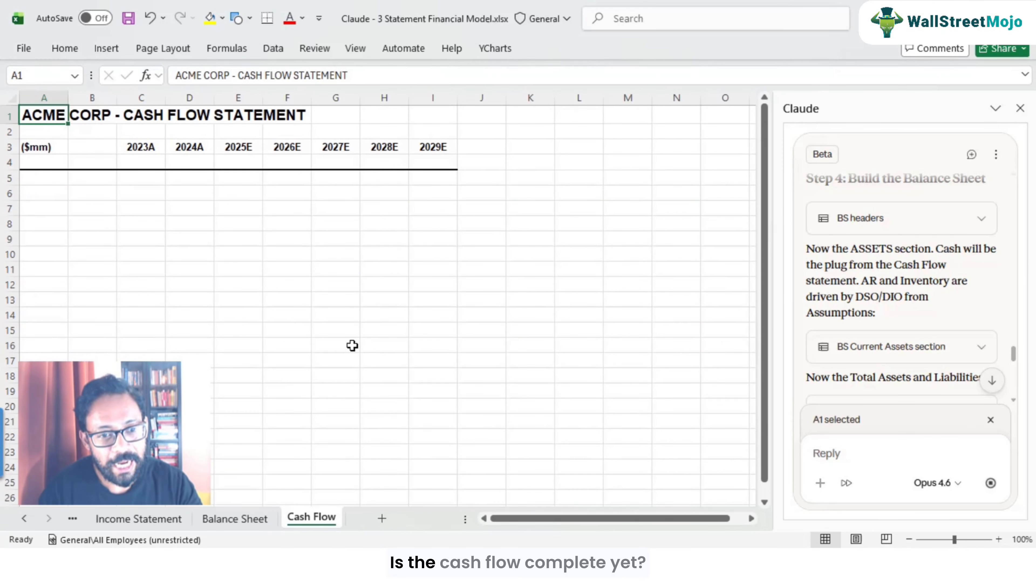
click(244, 517)
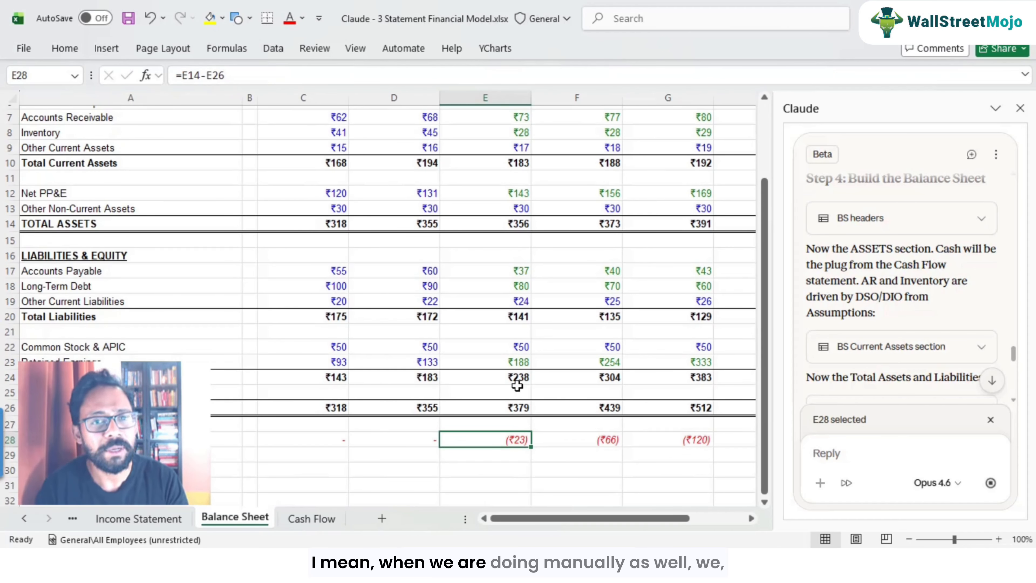
scroll(517, 386, up, 2)
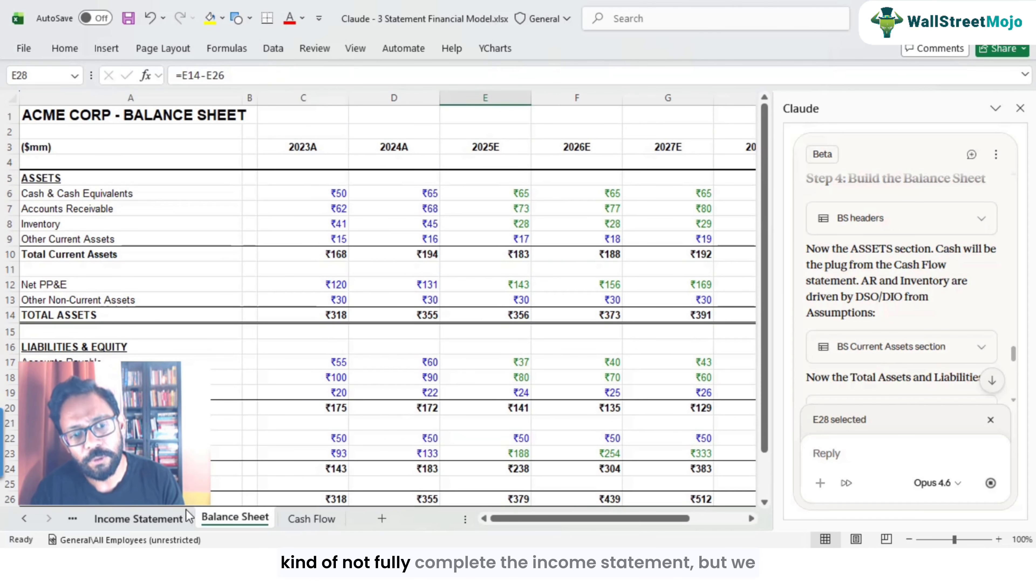
click(182, 518)
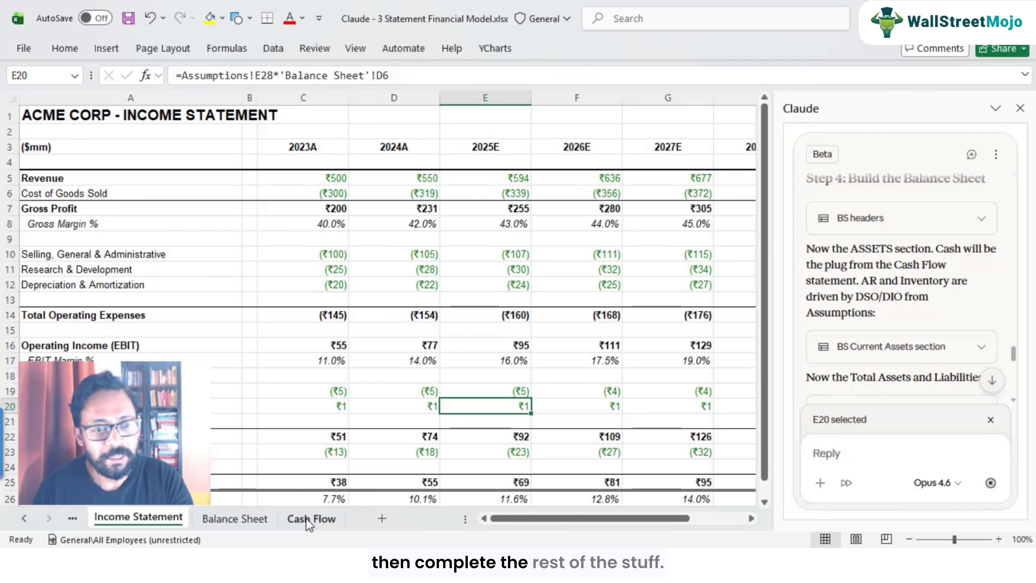
click(234, 518)
scroll(556, 400, down, 3)
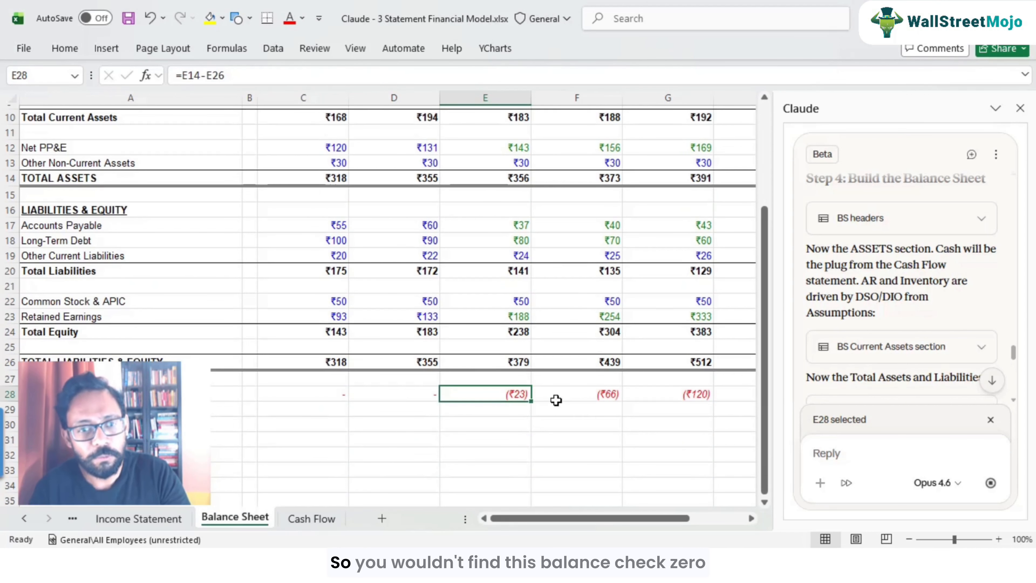
click(131, 394)
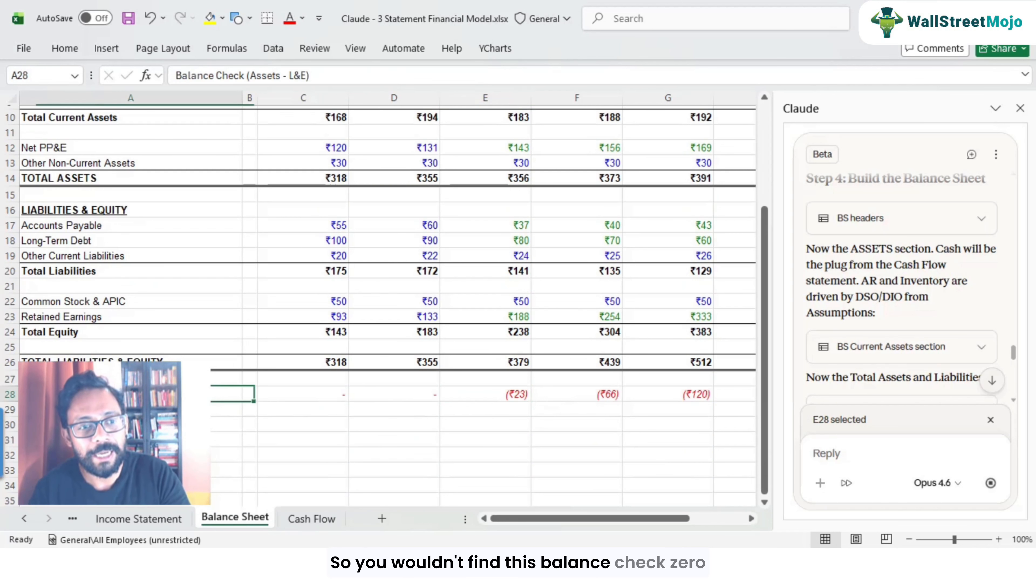
click(454, 399)
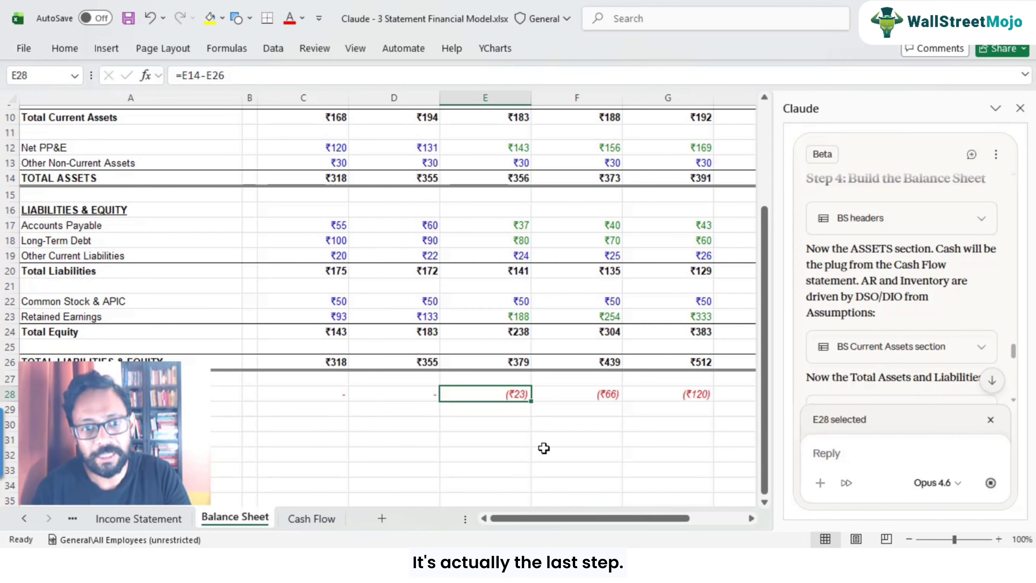
Step: Switch between the Cash Flow and Balance Sheet tabs to follow the cash flow statement being built
click(298, 518)
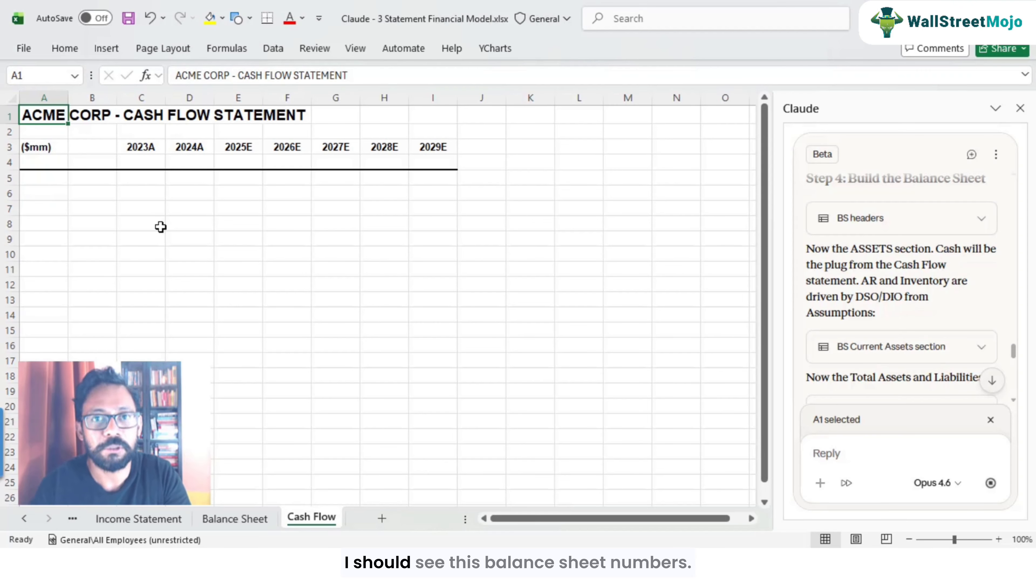
click(236, 519)
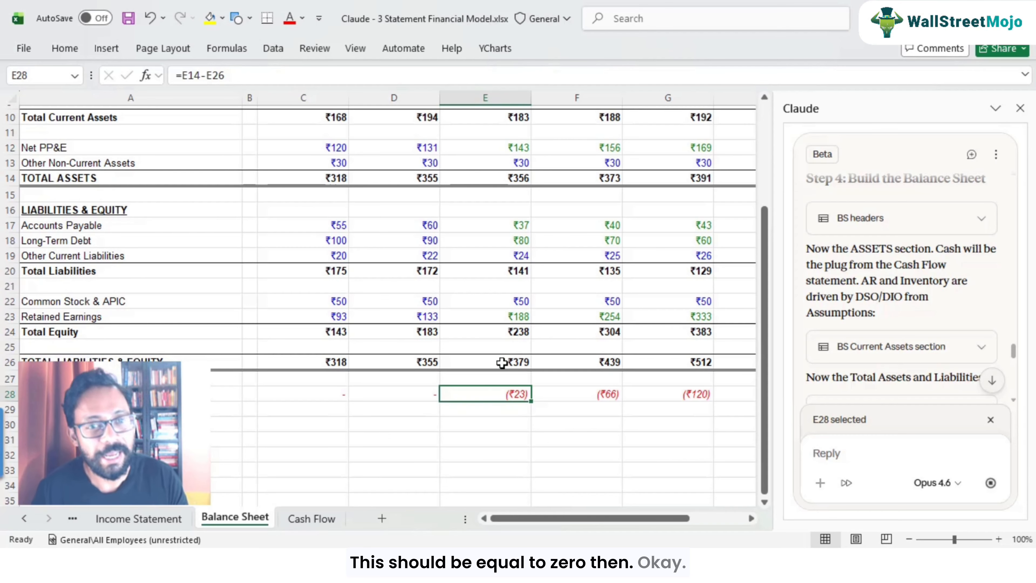
scroll(500, 386, up, 3)
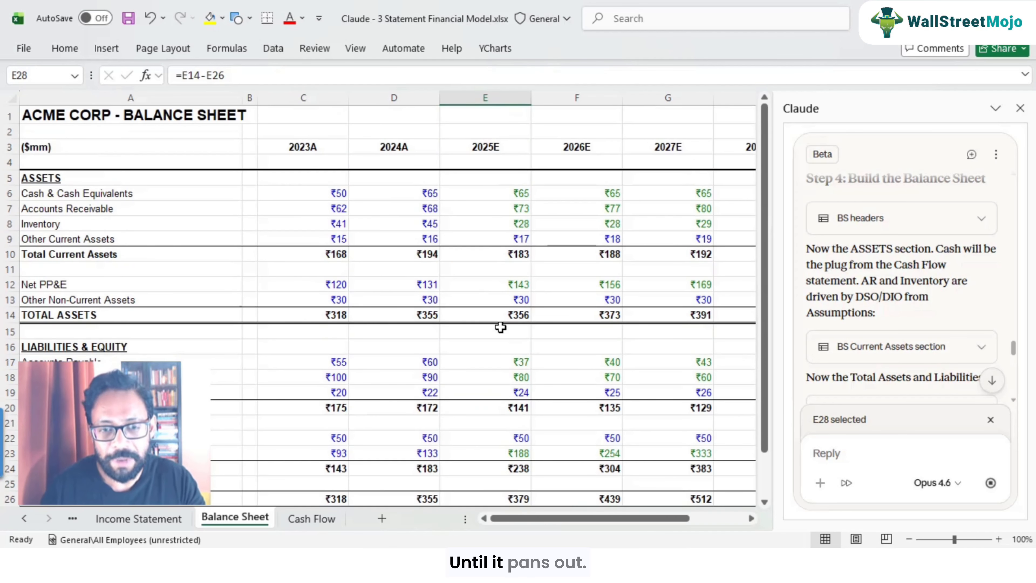
key(ctrl+Home)
click(312, 518)
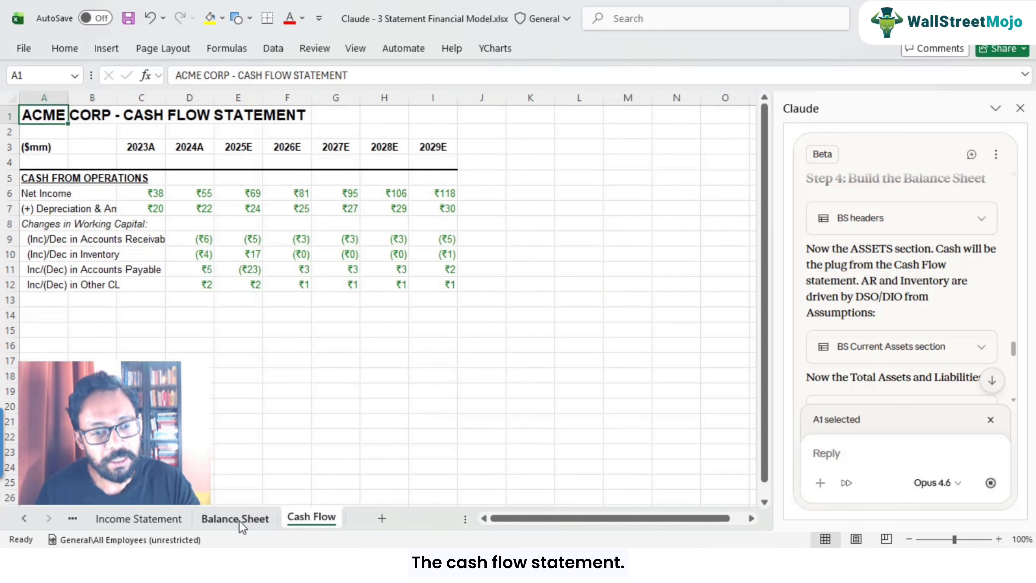
click(238, 521)
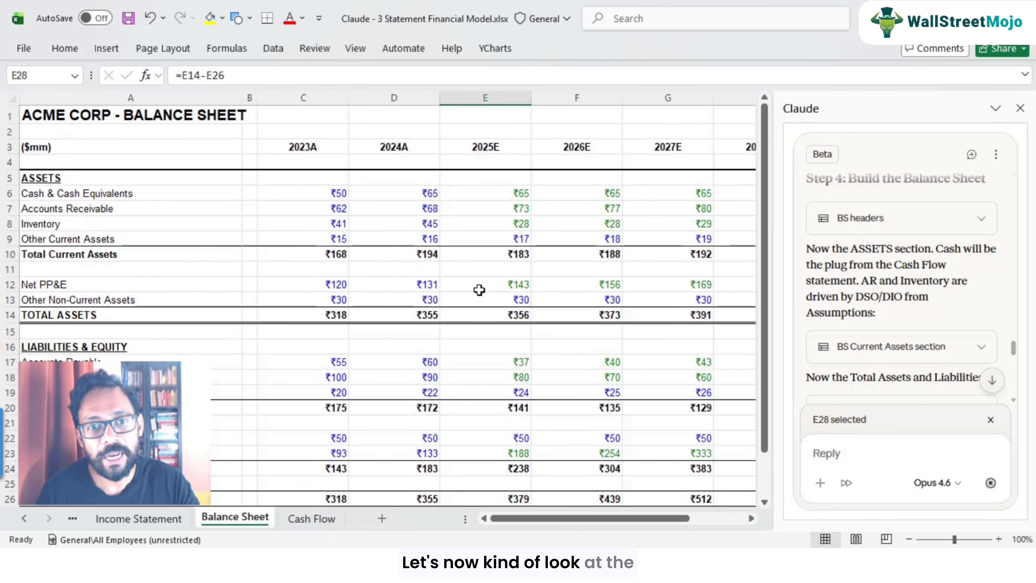
Step: Inspect the 2025E Inventory formula on the Balance Sheet
click(506, 227)
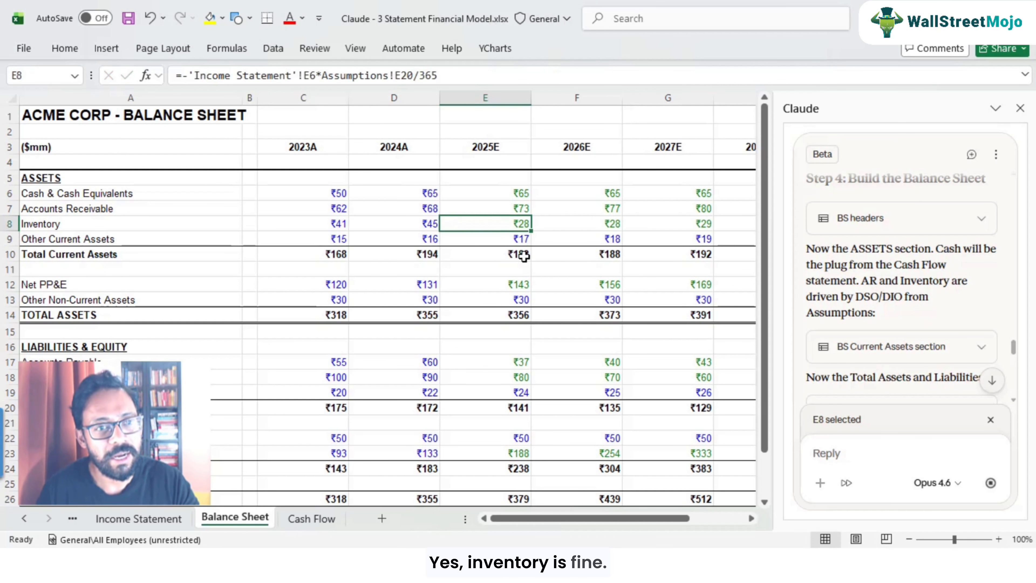
click(477, 239)
click(417, 241)
key(Right)
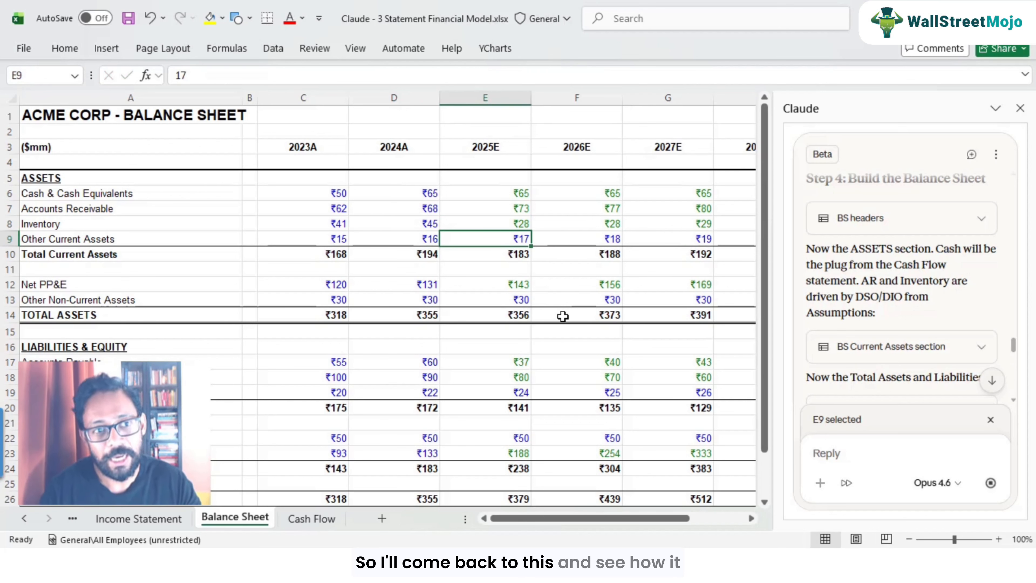
Step: Highlight the Other Current Assets forecast cells for 2025E–2029E in yellow to mark them as hardcoded constants
key(shift+Right)
key(shift+Right)
key(shift+Right)
key(shift+Right)
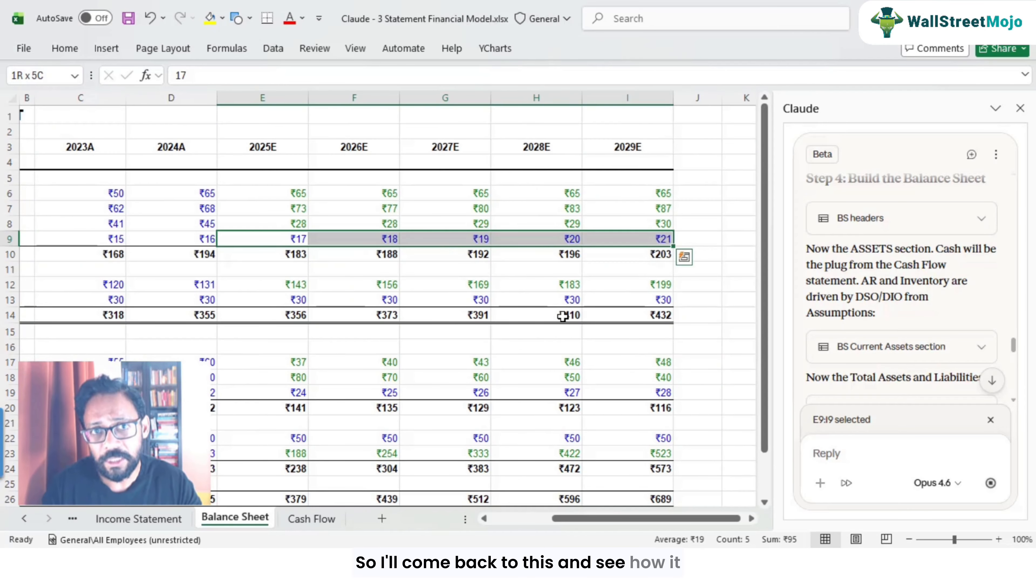
key(Left)
key(Left)
key(Left)
key(Left)
key(Right)
key(Right)
key(Right)
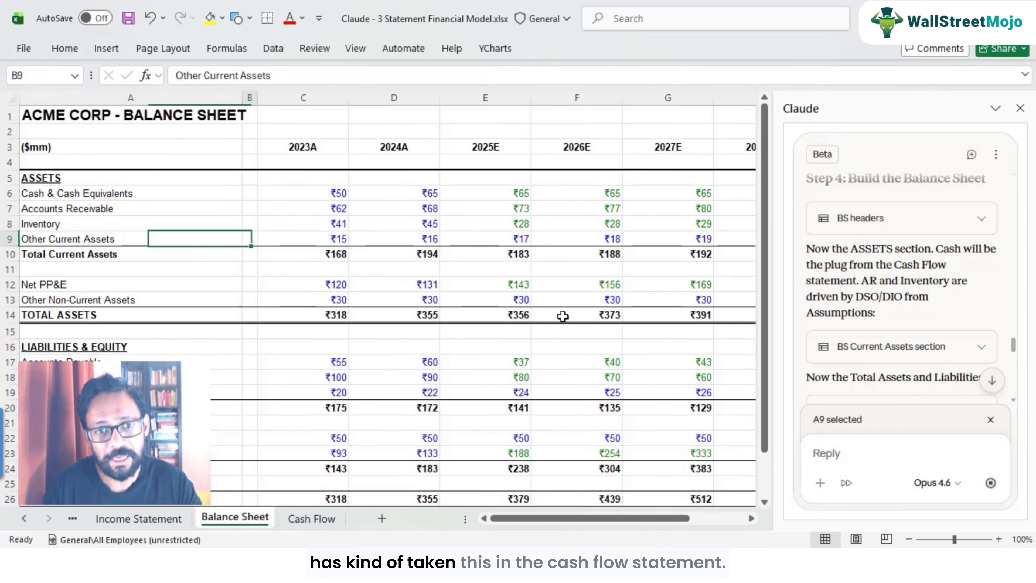
key(Right)
key(shift+Right)
key(shift+Right)
key(shift+Right)
key(shift+Right)
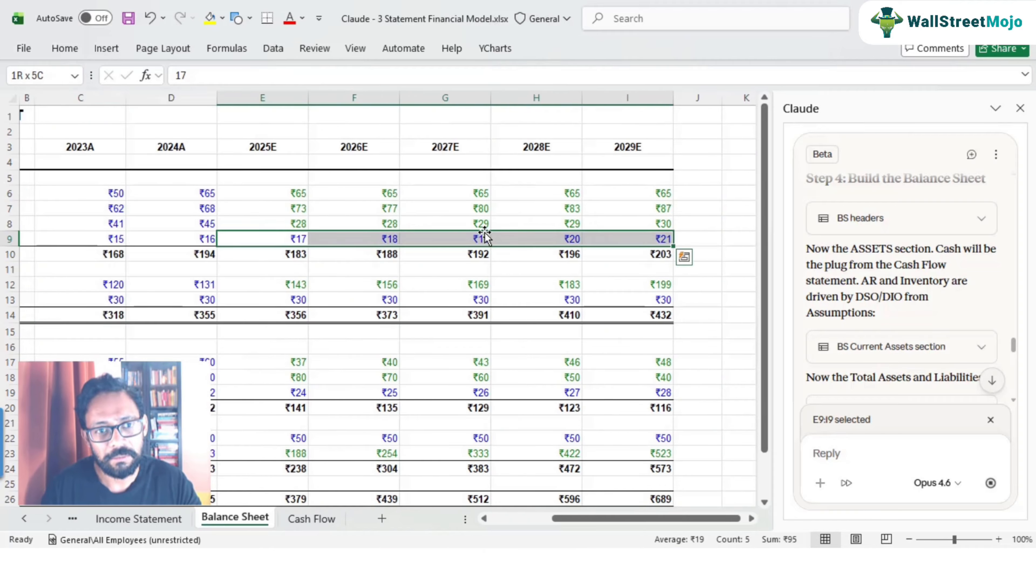
click(212, 23)
Step: Examine the 2025E Net PP&E formula and its references to the Income Statement and Assumptions
click(294, 301)
key(Up)
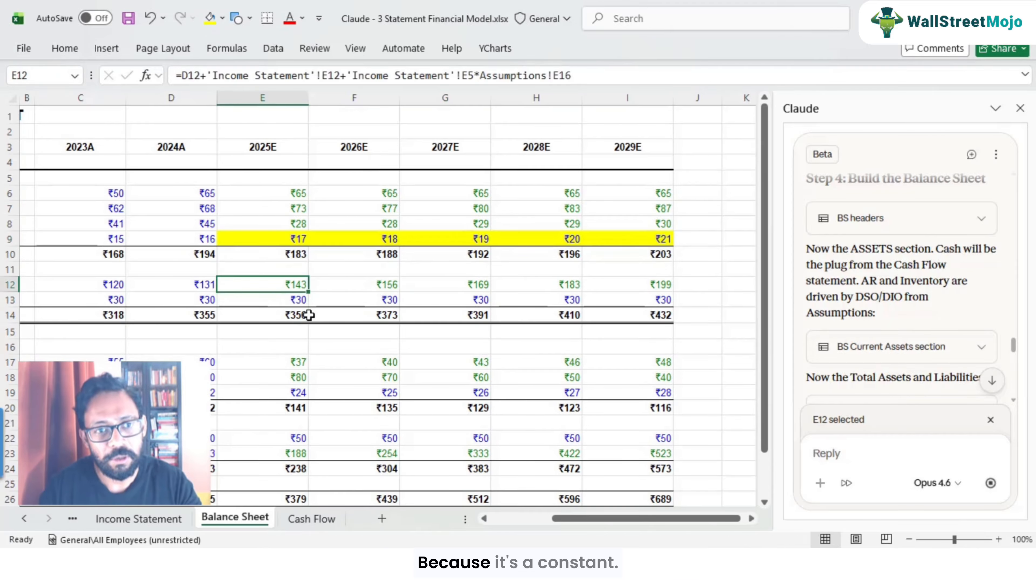
key(Left)
key(Left)
key(Left)
key(Left)
key(Right)
key(Right)
key(Right)
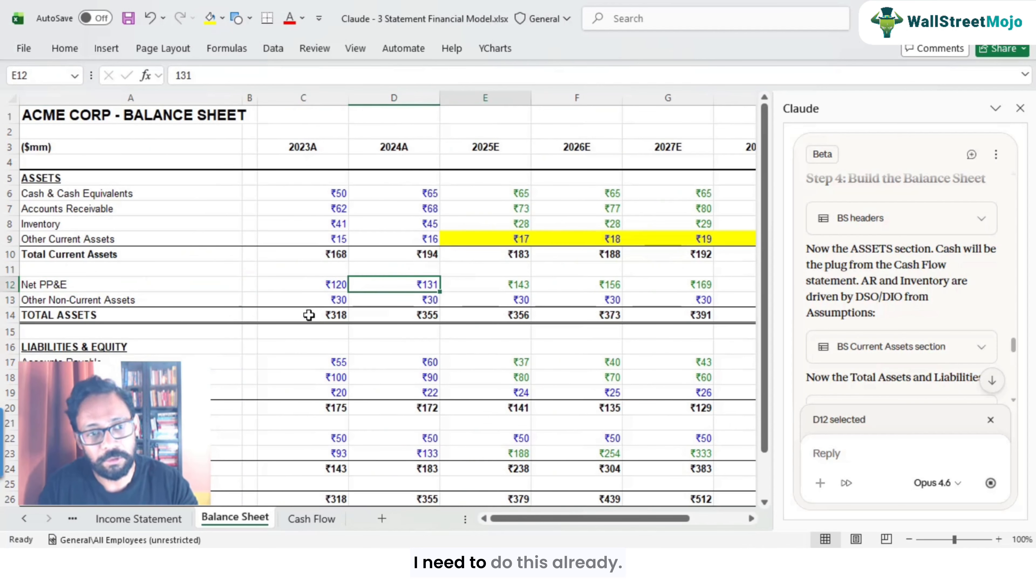
key(Right)
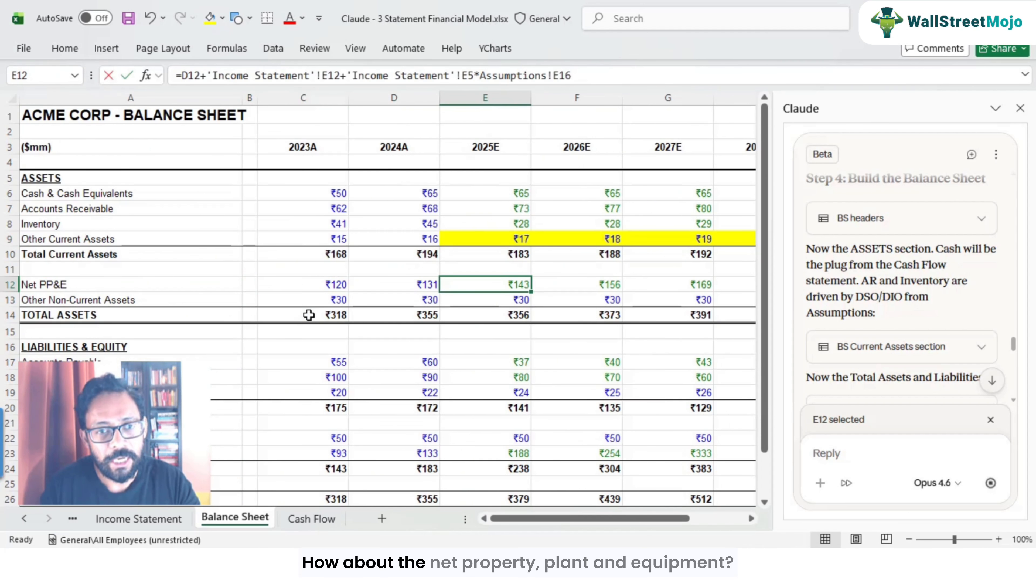
key(F2)
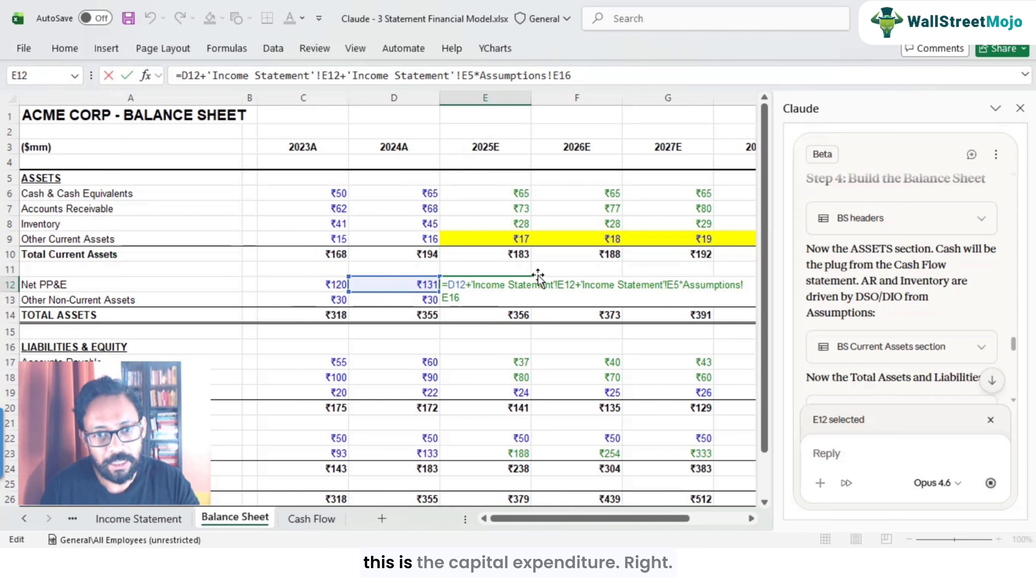
drag(581, 285, 592, 300)
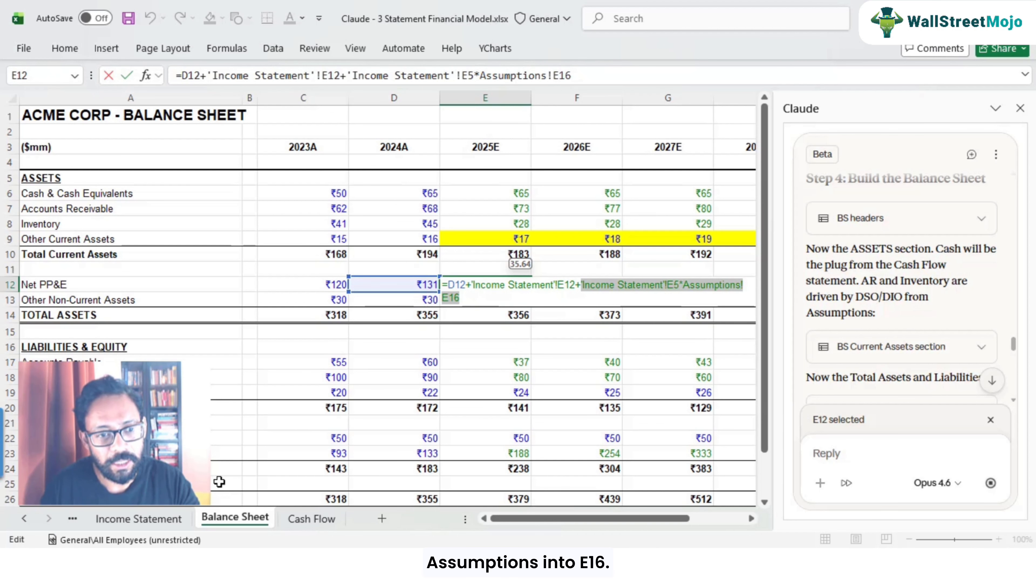
key(Escape)
Step: Check the CapEx % of Revenue row on the Assumptions sheet that feeds Net PP&E
click(24, 518)
click(122, 521)
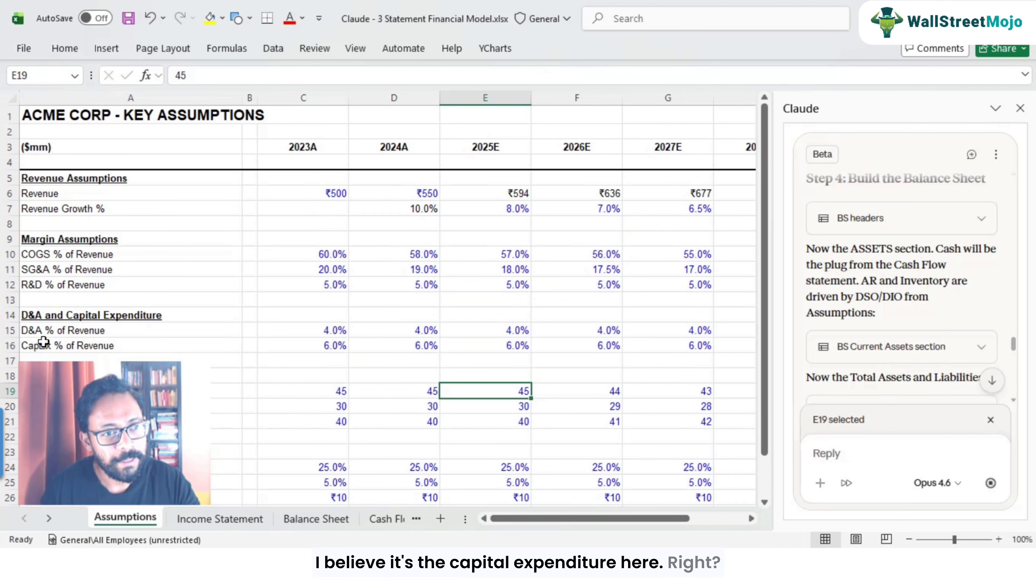
click(47, 333)
click(49, 346)
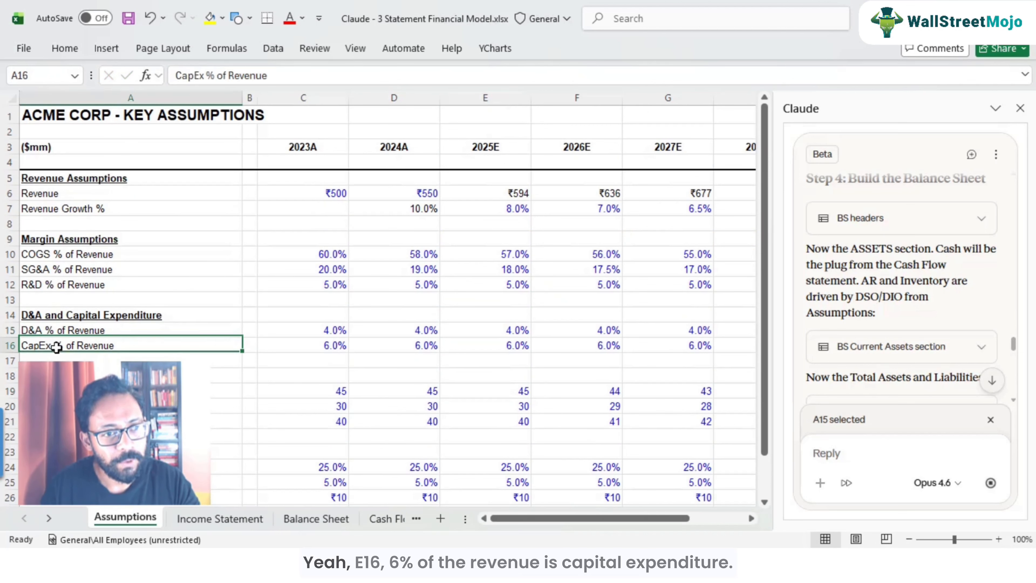
click(334, 350)
click(424, 349)
click(491, 345)
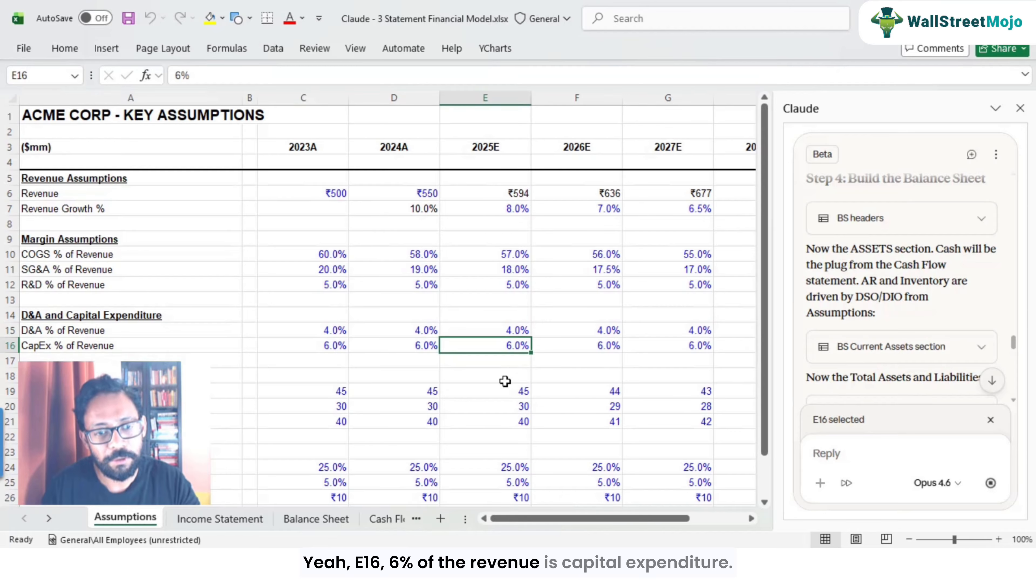
click(327, 524)
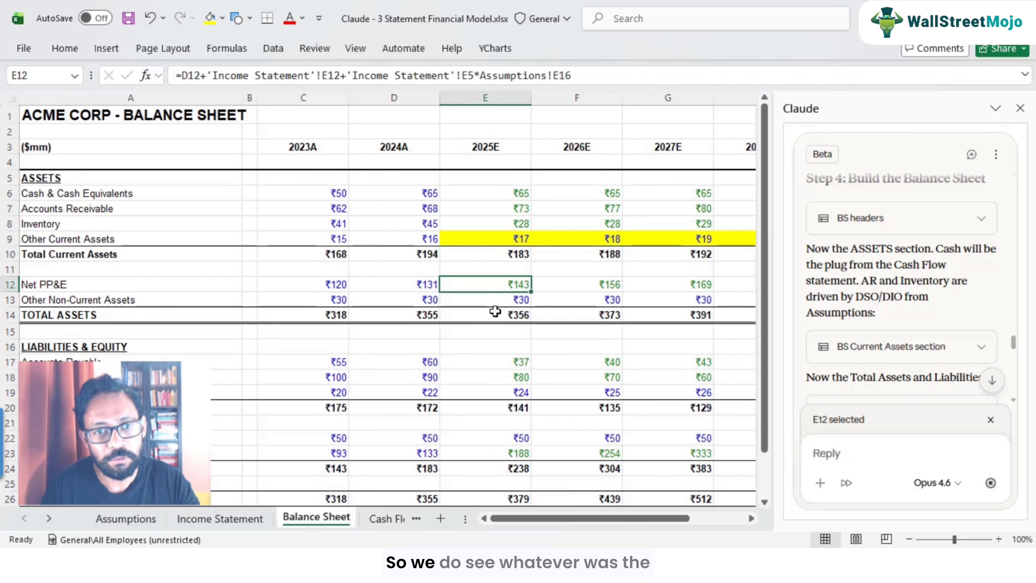
Step: Re-examine the Net PP&E formula against the Income Statement depreciation and the CapEx assumption
double_click(496, 288)
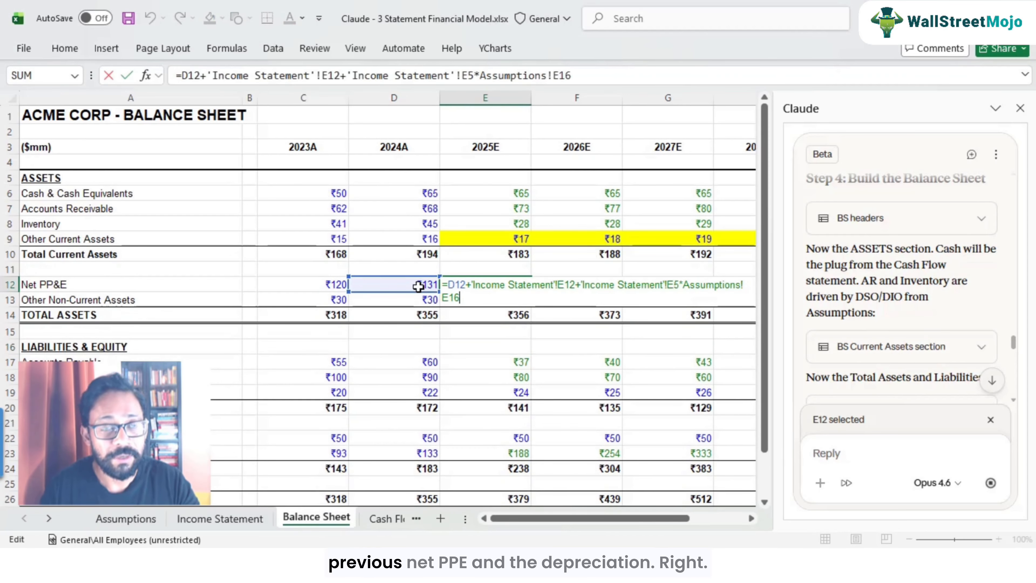
drag(472, 286, 566, 287)
key(Escape)
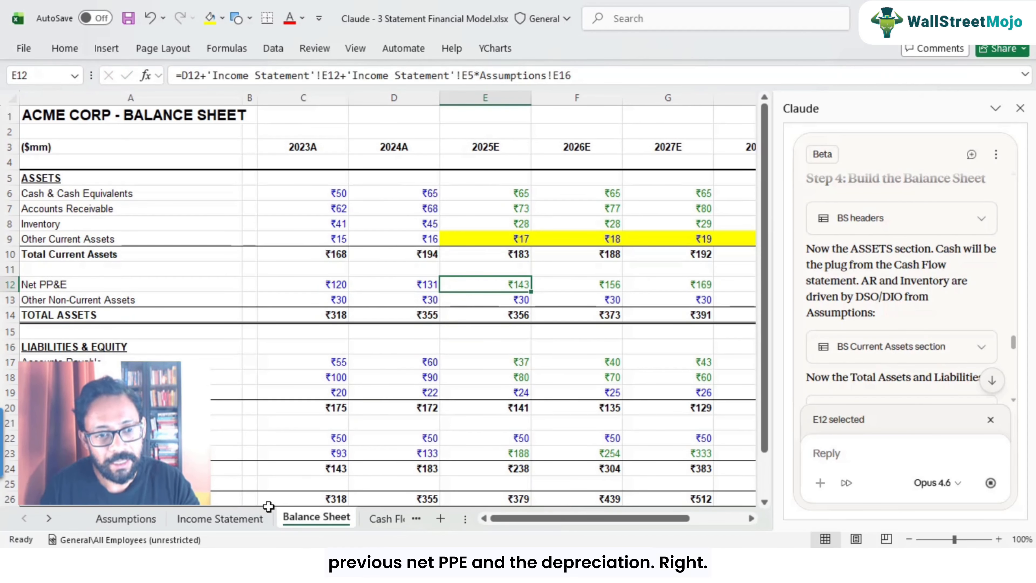
click(220, 518)
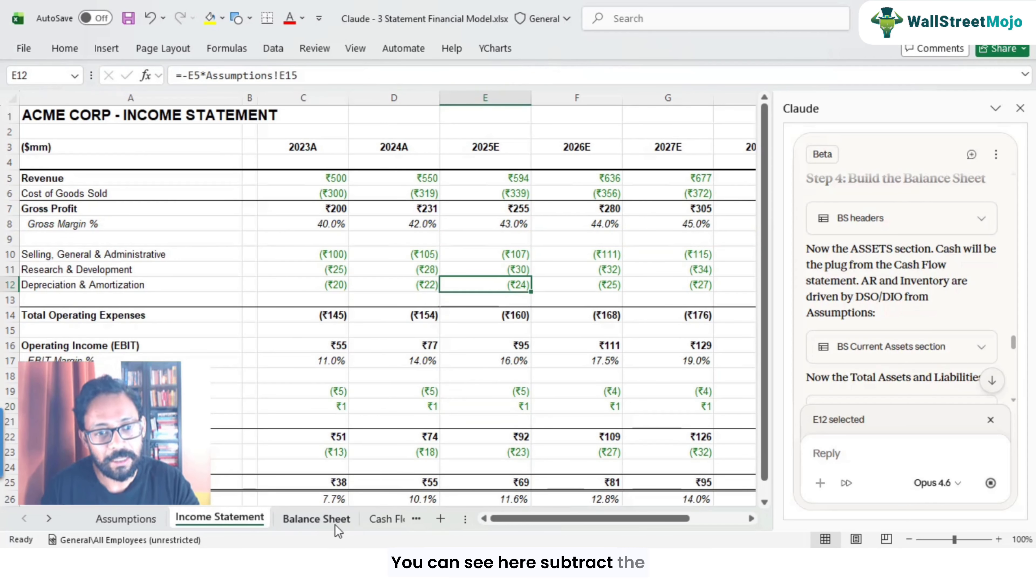
click(336, 524)
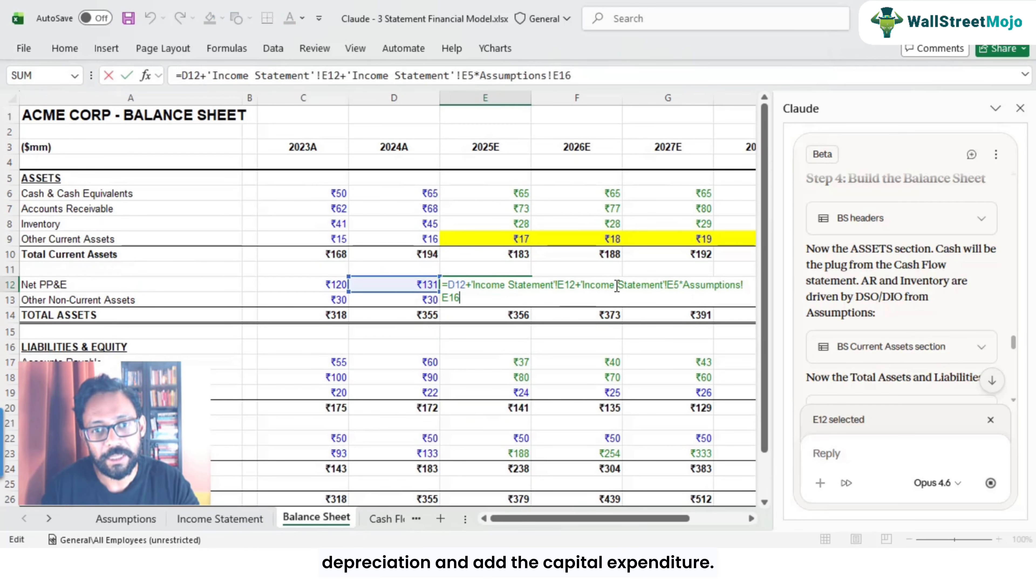
drag(581, 285, 591, 295)
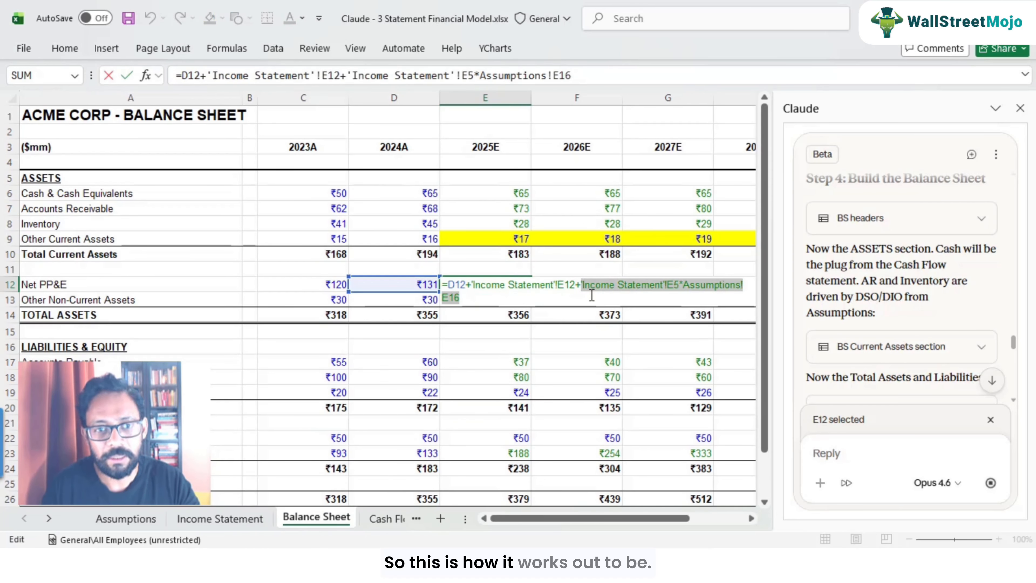
key(Escape)
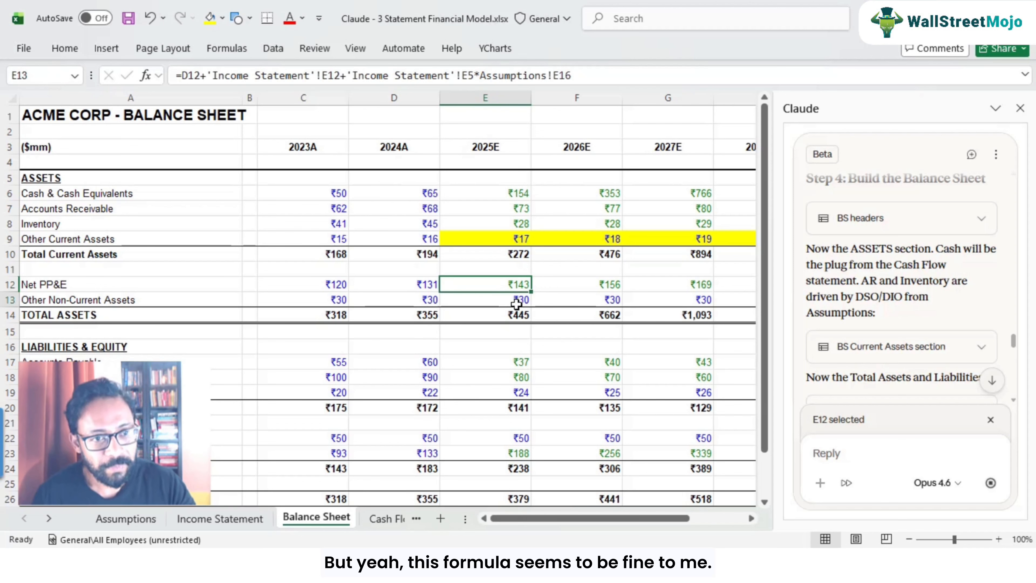
Step: Highlight the constant Other Non-Current Assets forecast cells for 2025E–2029E in yellow
click(517, 304)
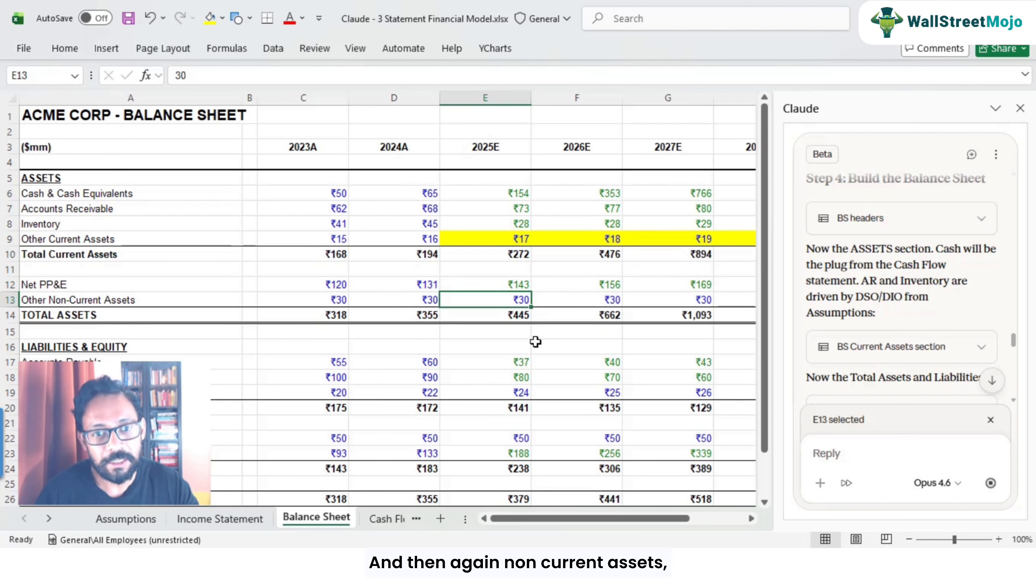
key(Right)
key(Right)
key(F2)
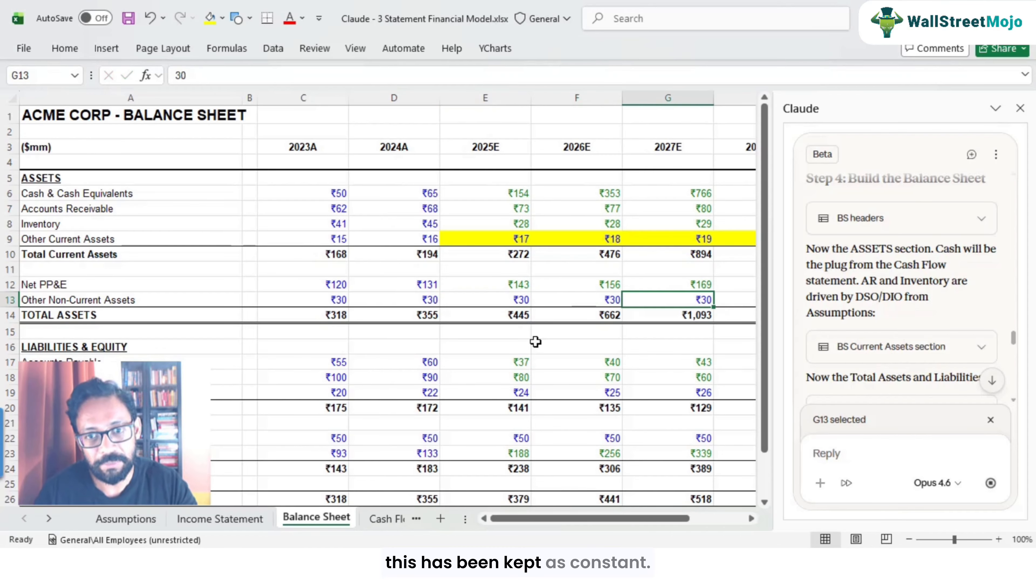
key(Escape)
key(Right)
key(Right)
key(Left)
key(Left)
key(Left)
key(Left)
key(Right)
key(Left)
key(shift+Right)
key(shift+Right)
key(shift+Right)
key(shift+Right)
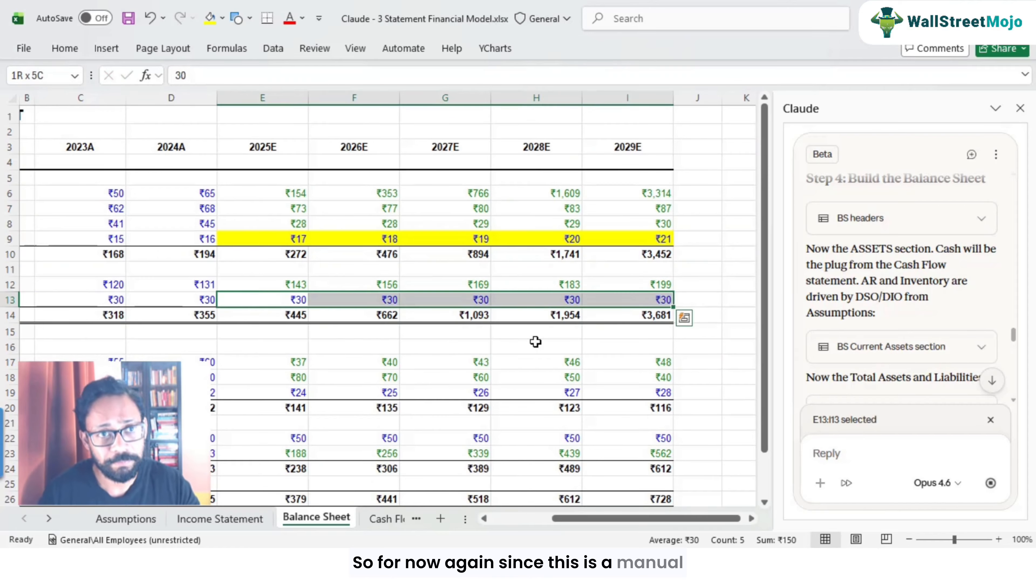
click(209, 24)
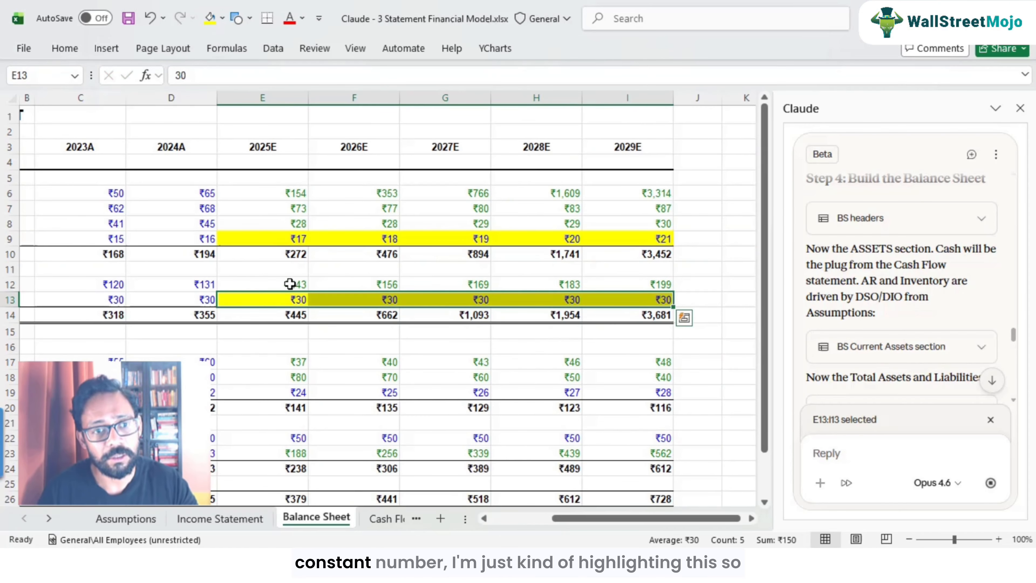
click(295, 301)
Step: Inspect the 2025E Accounts Payable formula on the Balance Sheet
key(Left)
key(Left)
key(Left)
key(Left)
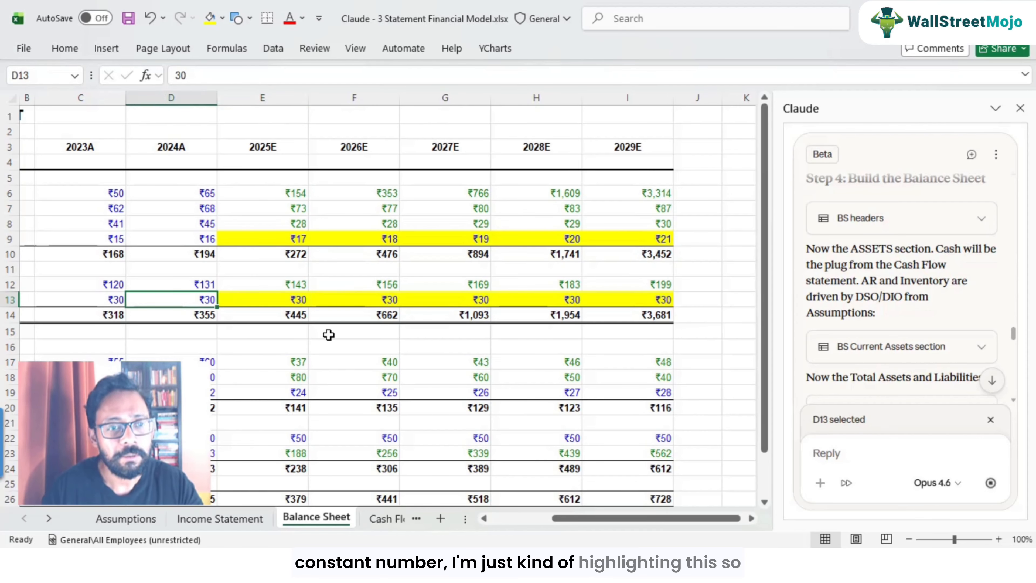
key(Right)
key(Right)
key(Right)
key(Right)
key(Right)
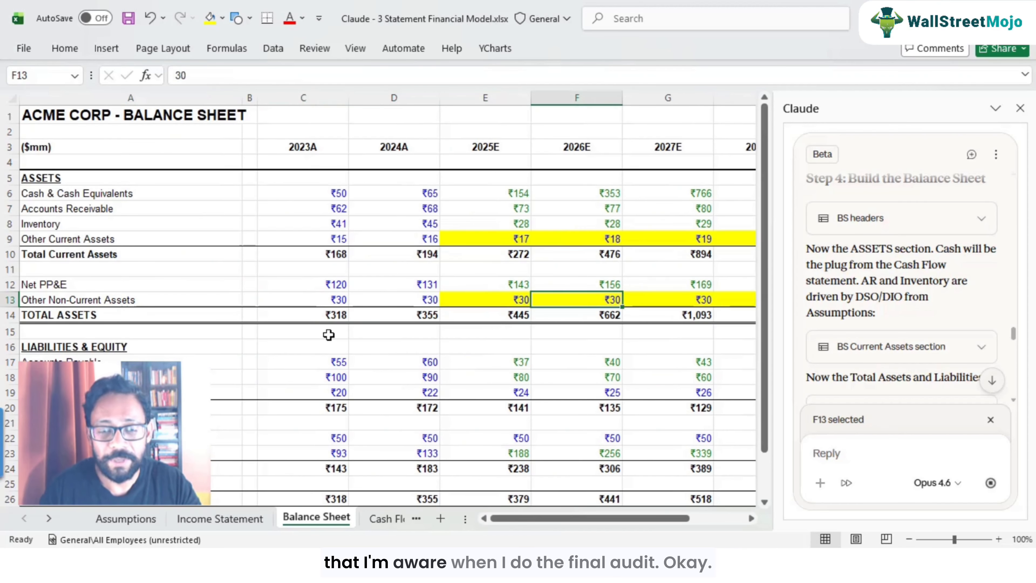
key(Left)
key(Down)
key(Down)
key(Down)
key(Down)
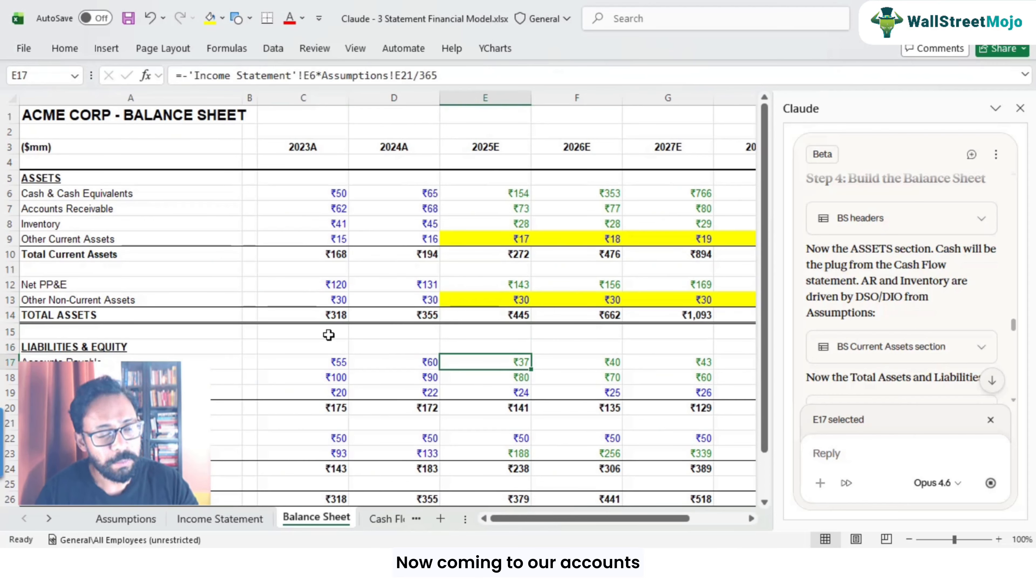
key(F2)
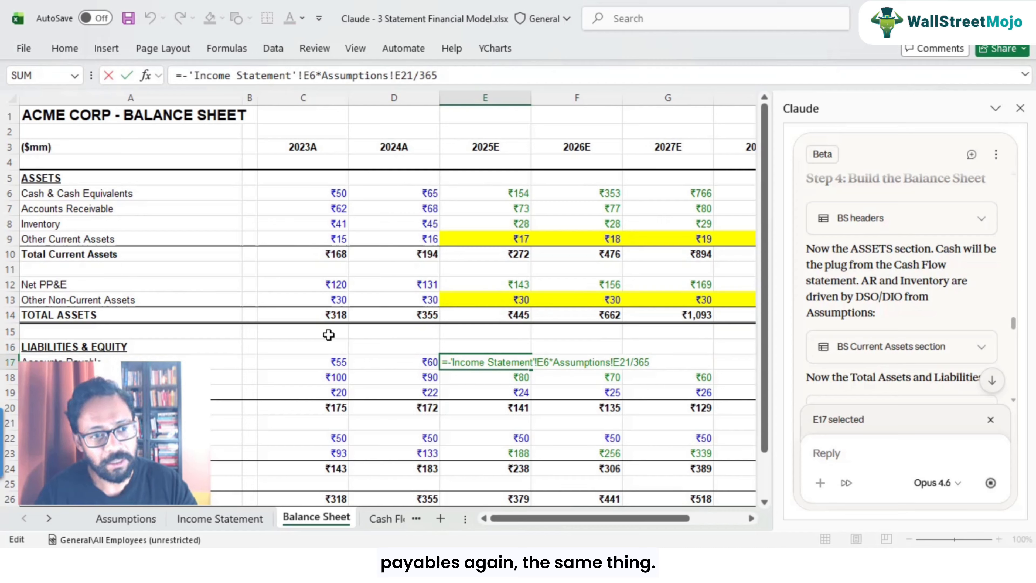
key(Escape)
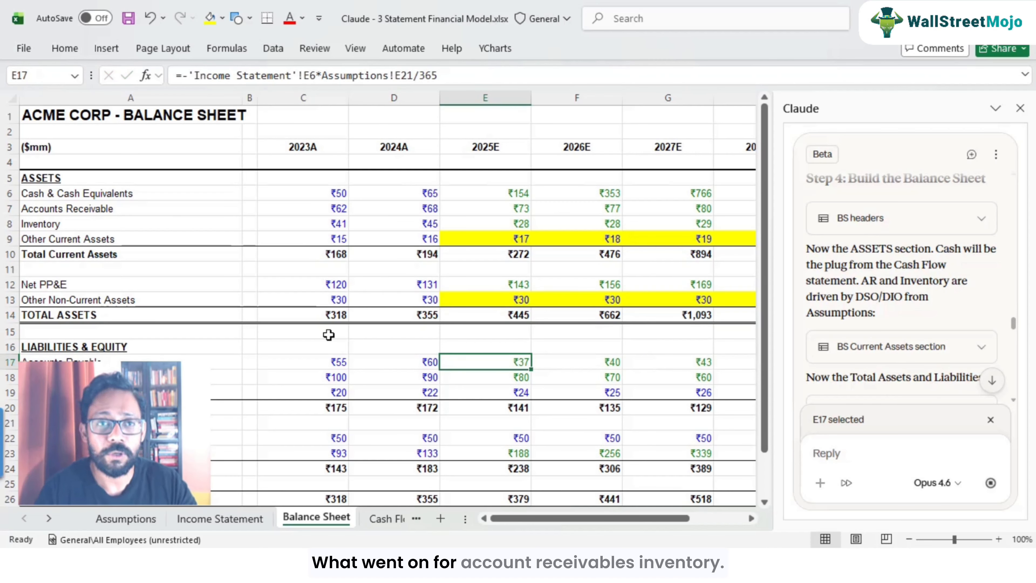
Step: Compare the Accounts Payable formula with the Assumptions DPO row and Income Statement Cost of Goods Sold
click(114, 521)
click(226, 375)
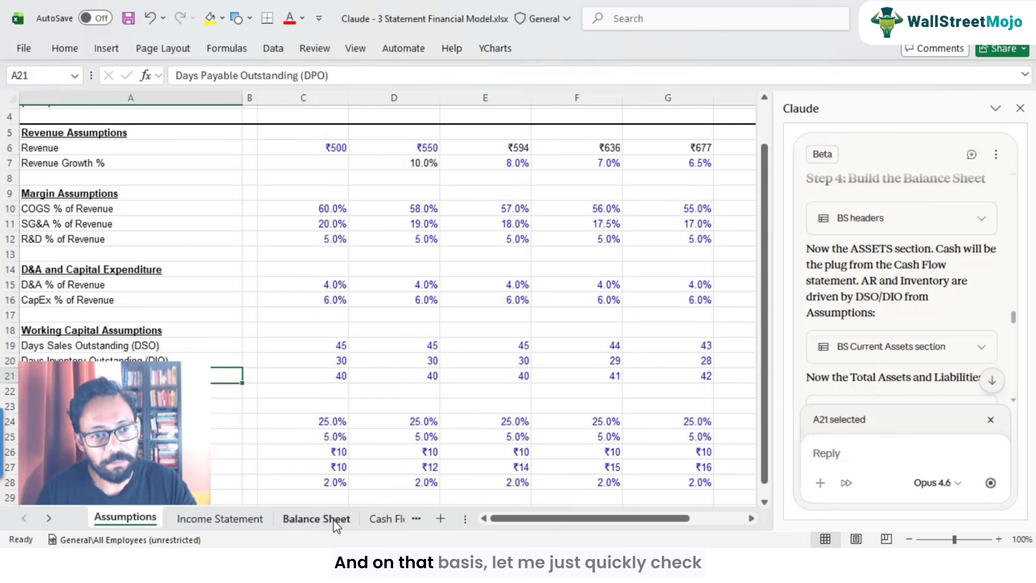
click(344, 522)
double_click(523, 362)
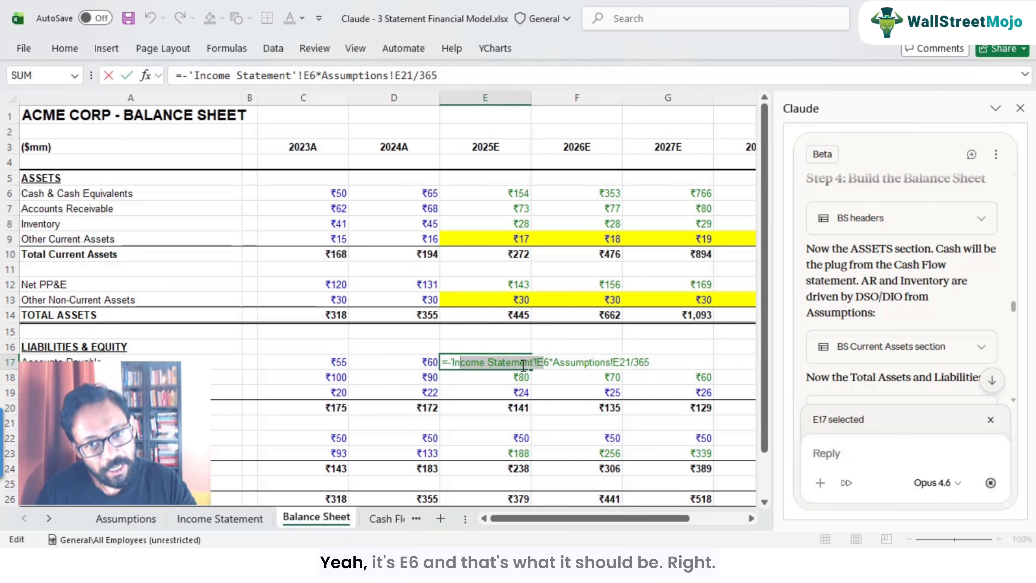
key(Escape)
click(189, 516)
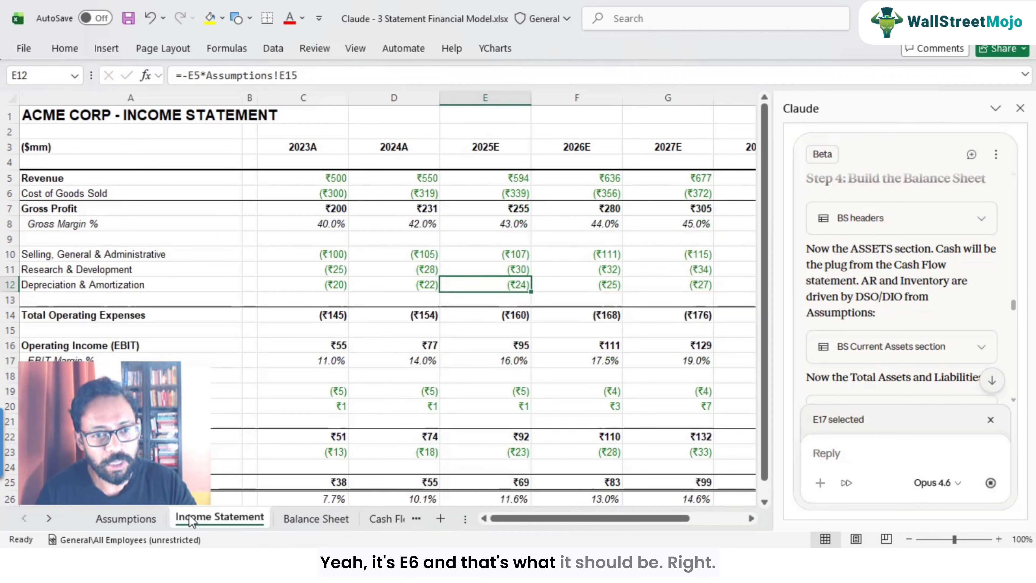
click(393, 193)
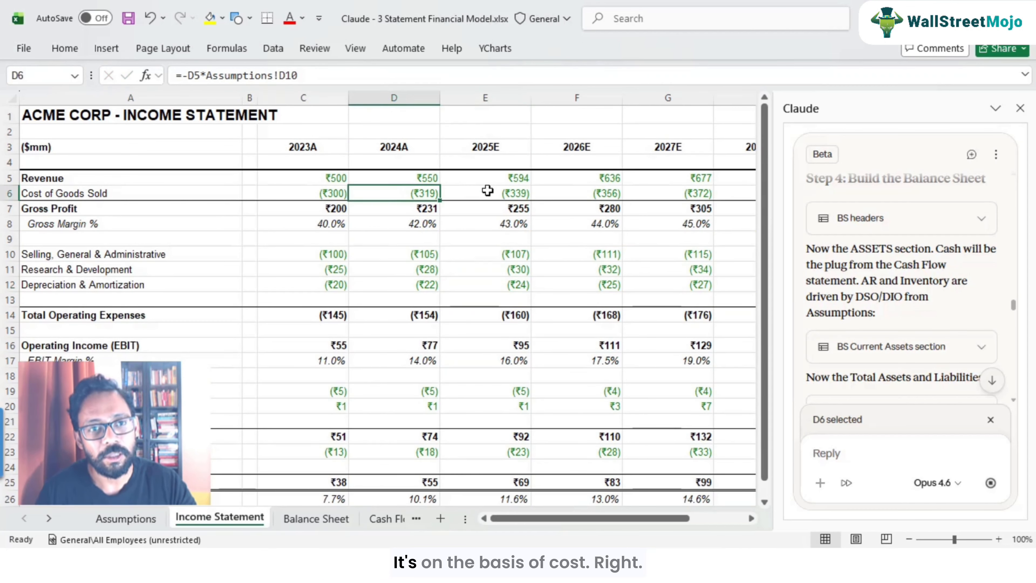
click(483, 193)
click(331, 518)
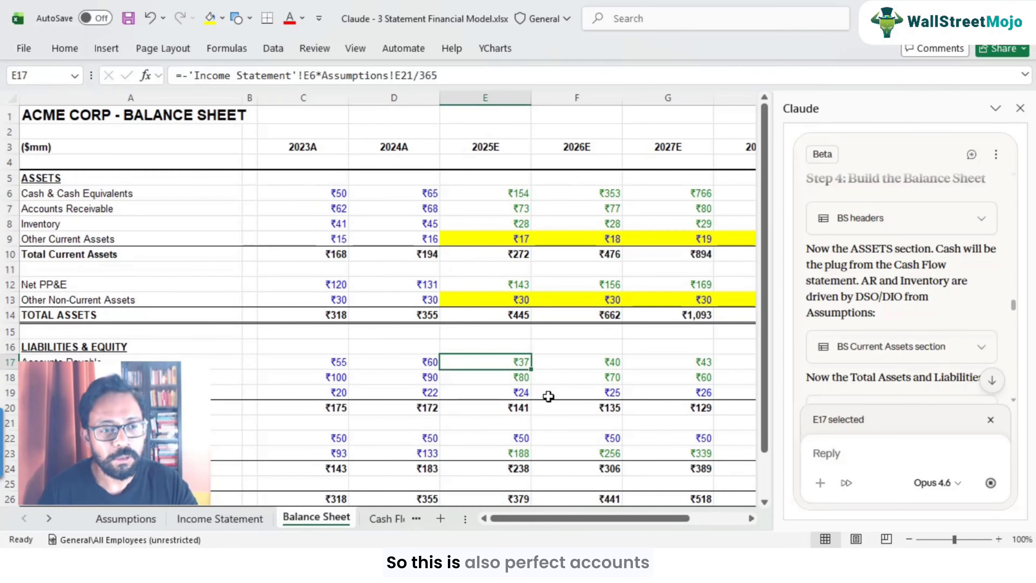
click(163, 378)
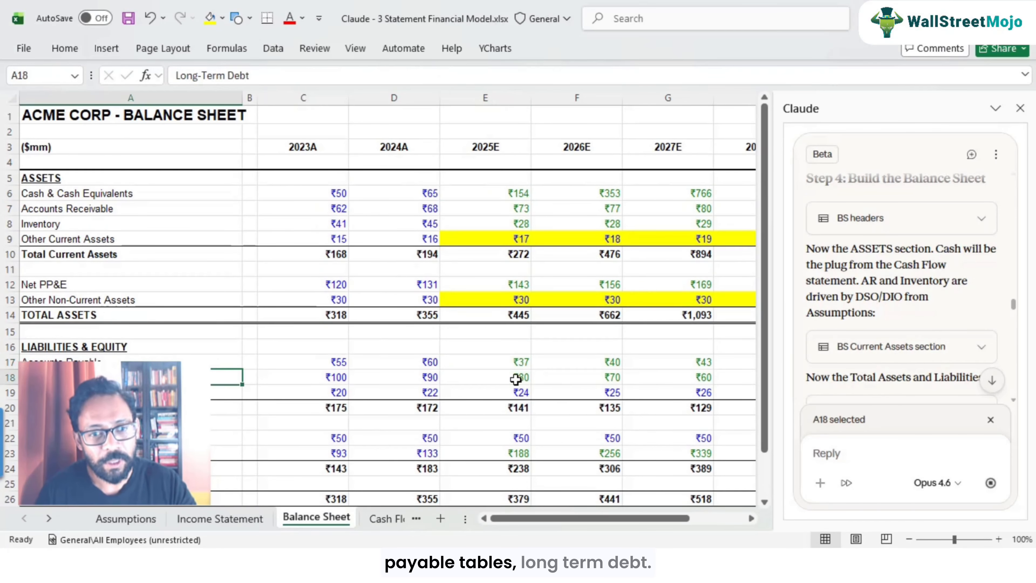
Step: Inspect the Long-Term Debt forecast formulas and compare them with the debt repayment row on the Assumptions sheet
double_click(508, 378)
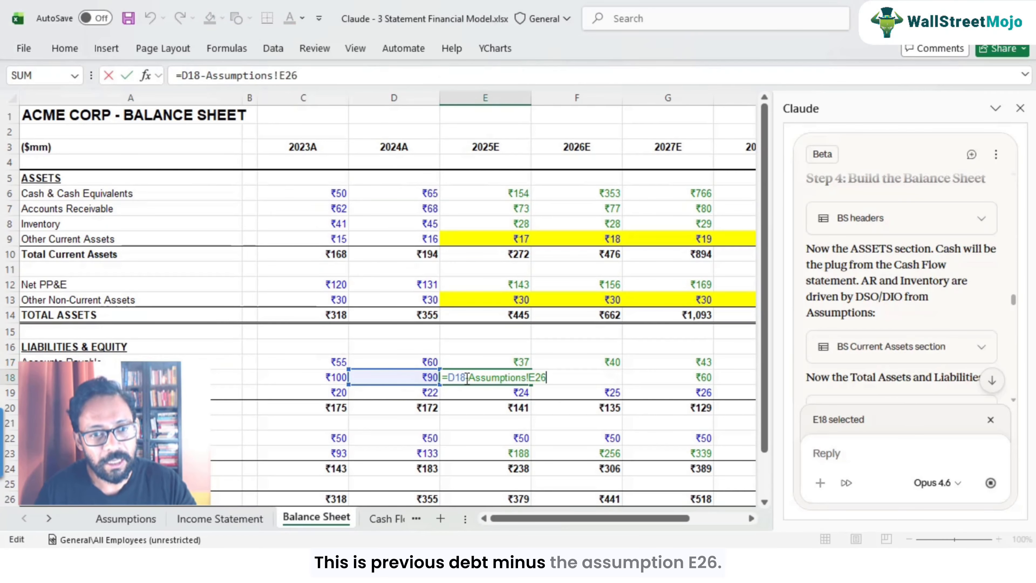
key(Escape)
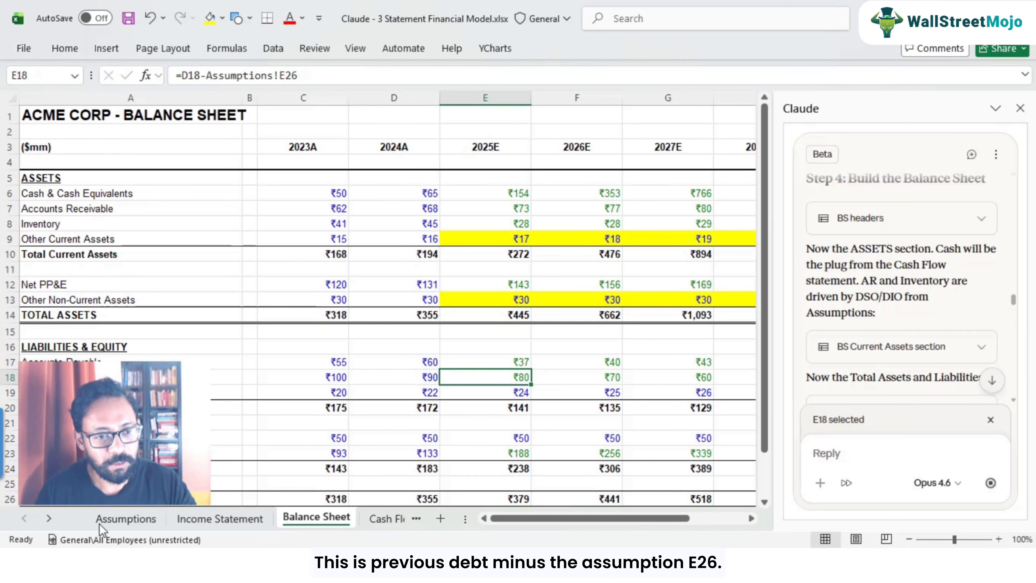
click(100, 520)
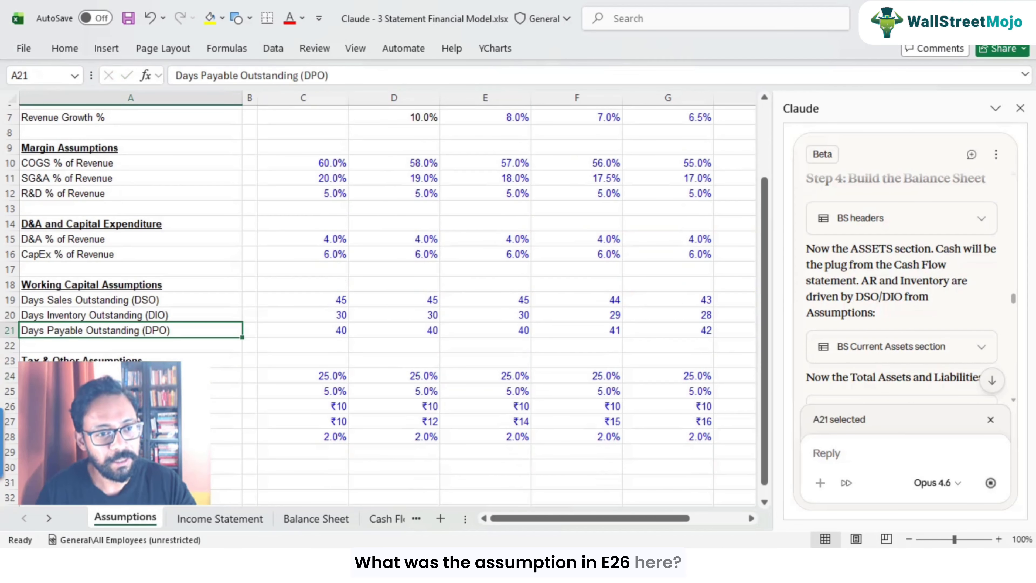
click(196, 406)
click(279, 406)
click(390, 408)
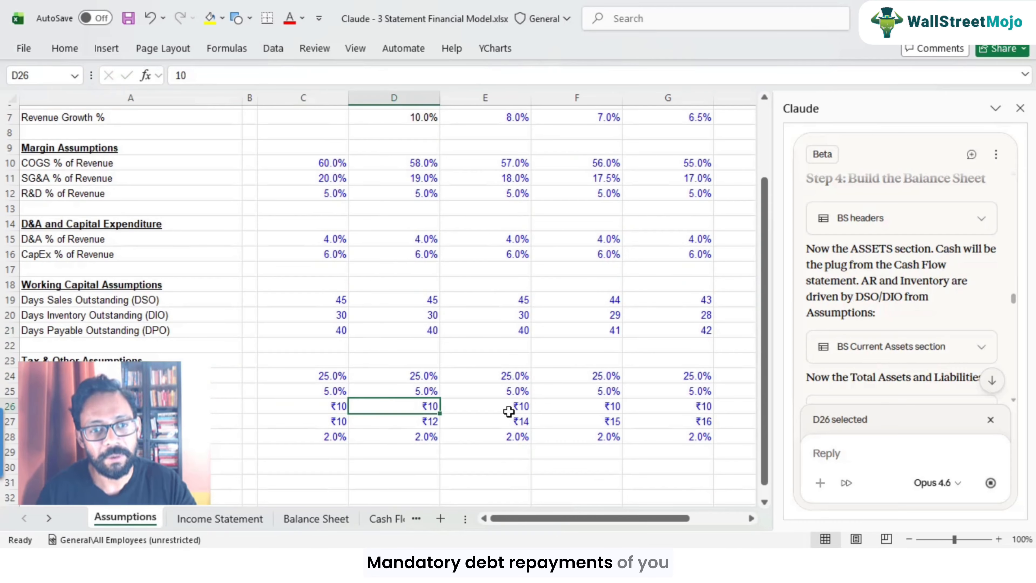
click(508, 411)
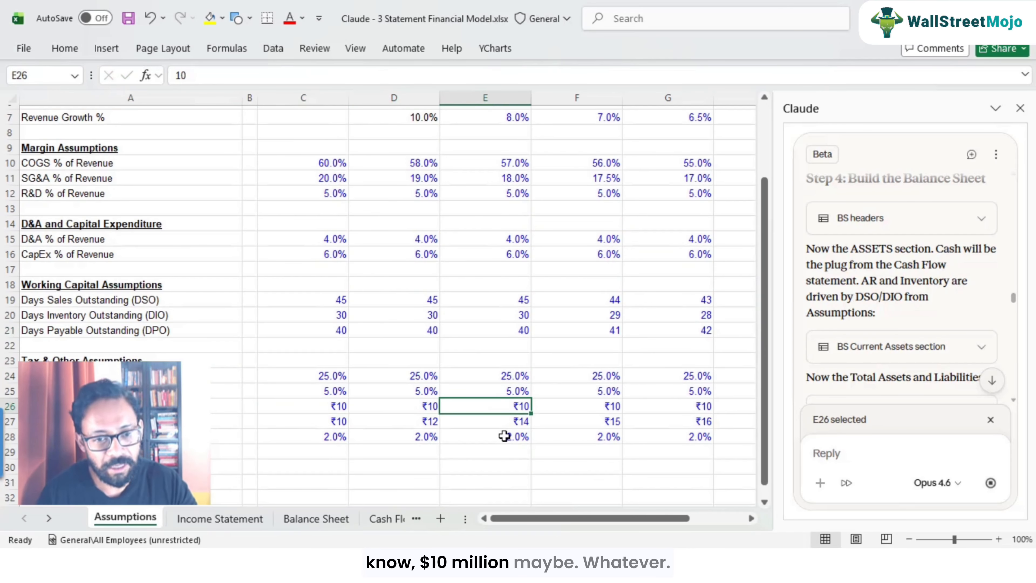
click(329, 522)
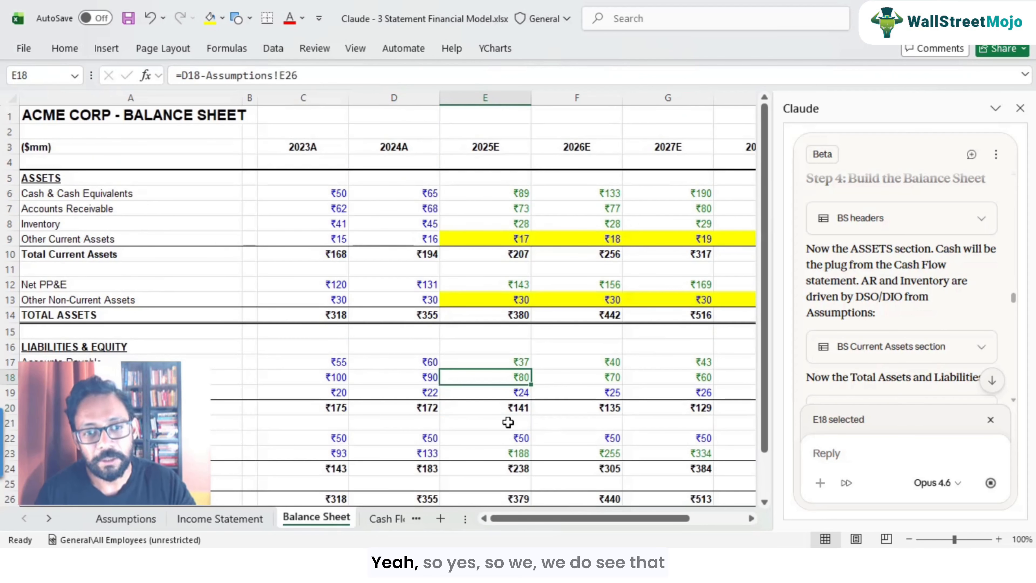
key(F2)
key(Escape)
key(Right)
key(Right)
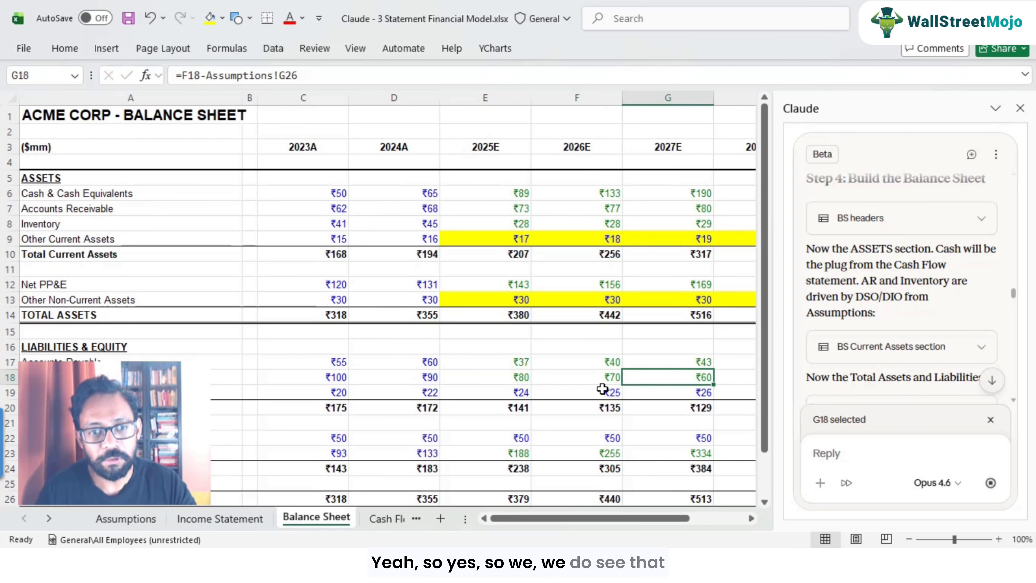
Step: Highlight the hard-coded Other Current Liabilities forecast cells for 2025E–2029E in yellow
click(525, 377)
click(413, 394)
click(518, 395)
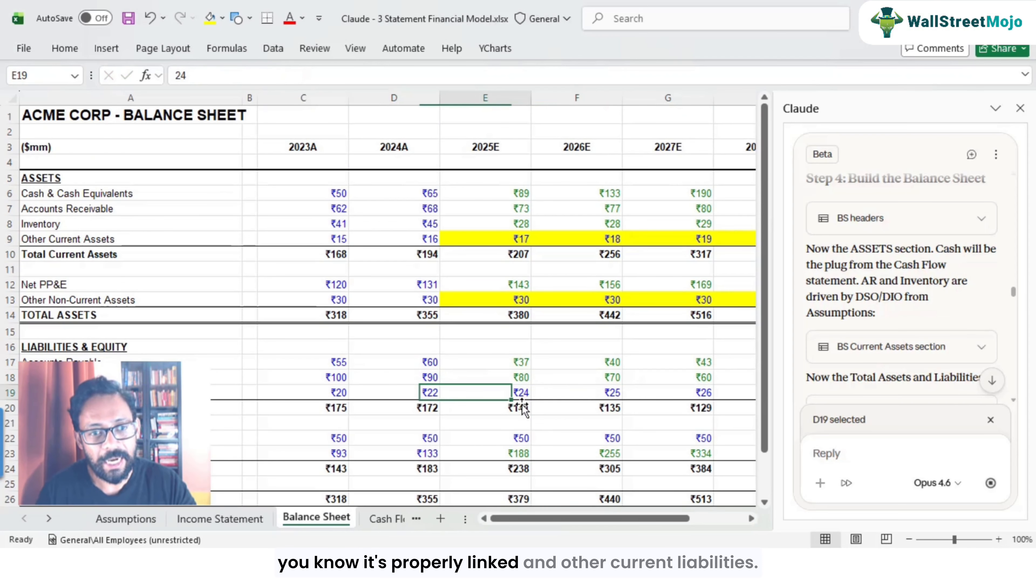
key(shift+Right)
key(shift+Right)
key(shift+Right)
key(shift+Right)
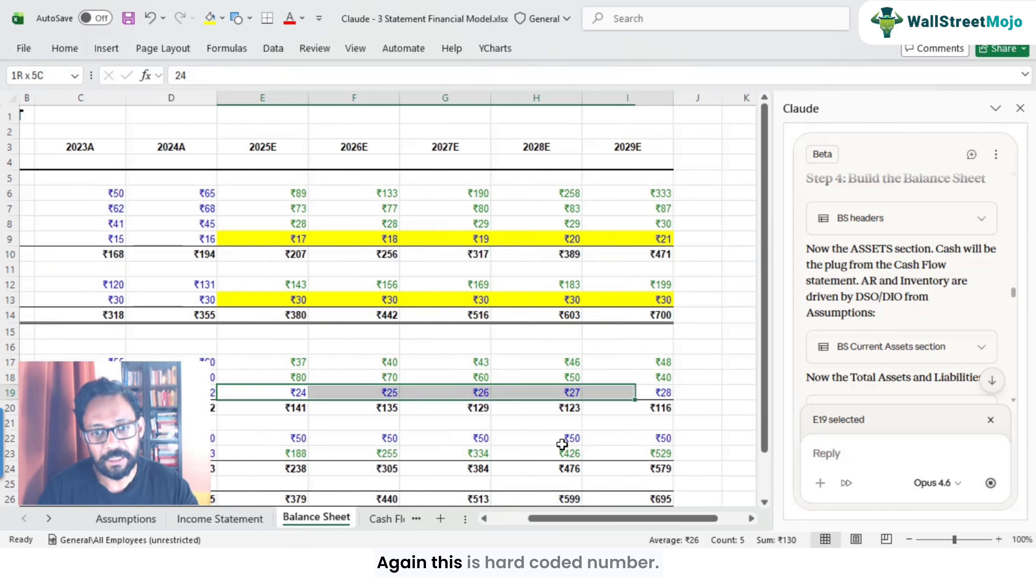
click(209, 18)
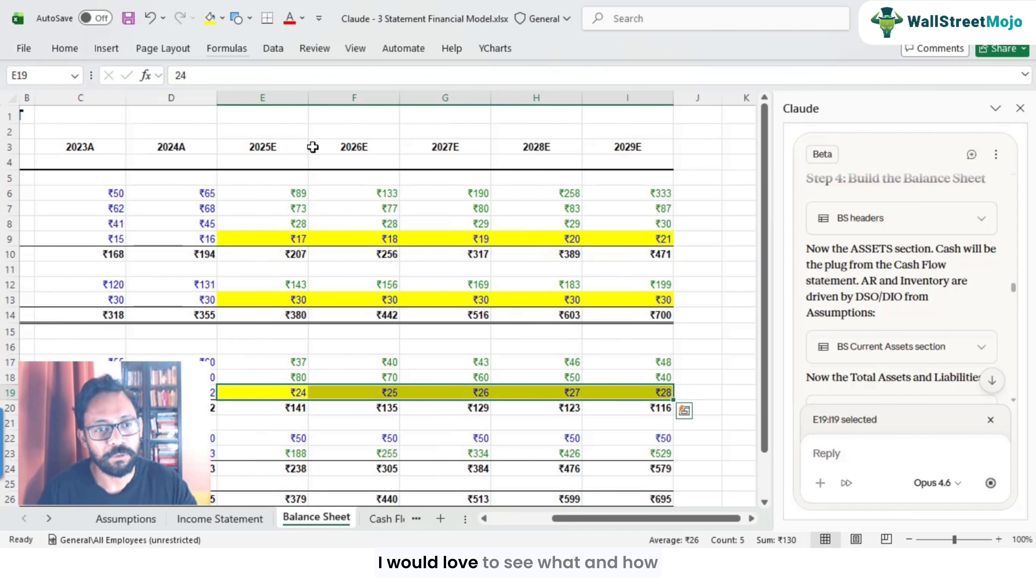
Step: Highlight the constant Common Stock & APIC forecast cells for 2025E–2029E in yellow
click(279, 393)
key(Left)
key(Left)
key(Left)
key(Left)
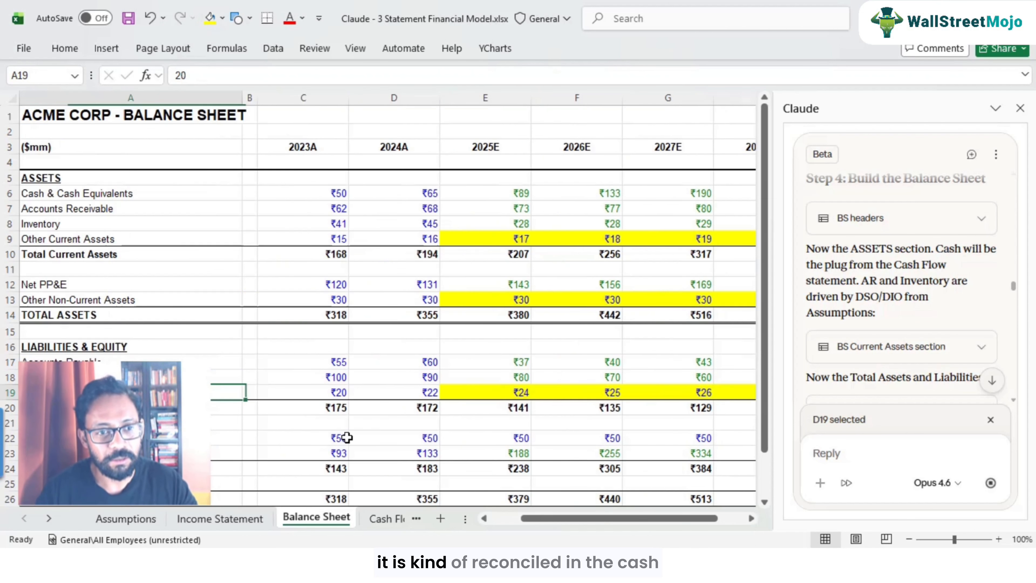
key(Down)
key(Down)
key(Down)
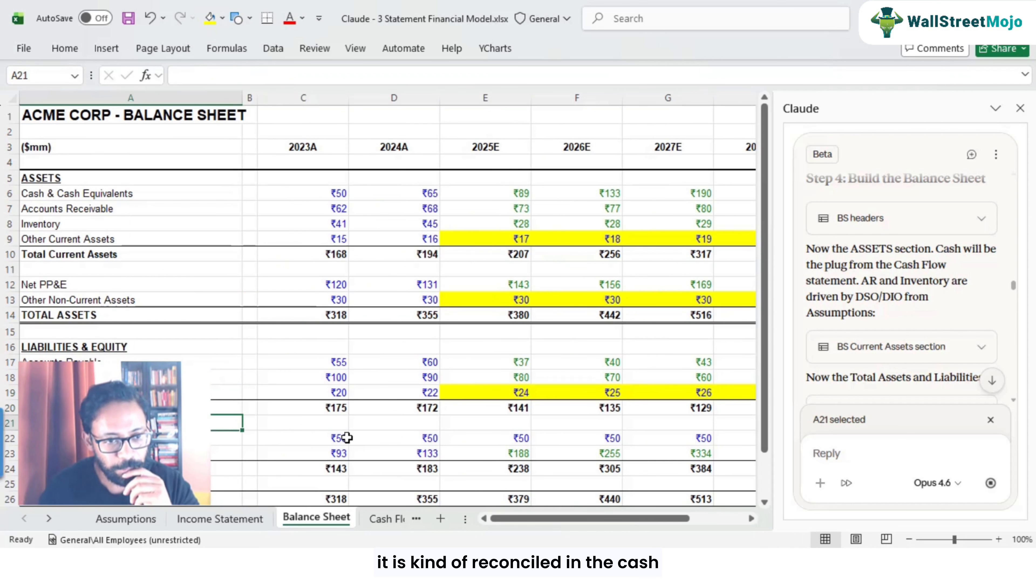
key(Right)
key(Right)
key(Right)
key(Right)
key(Right)
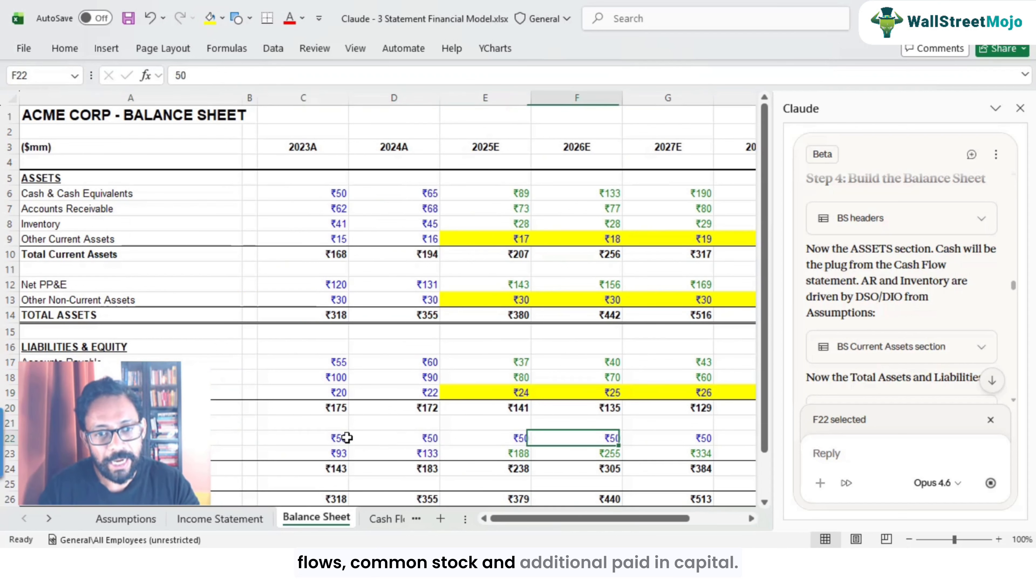
key(Left)
key(ctrl+Return)
key(shift+Right)
key(shift+Right)
key(shift+Right)
key(shift+Right)
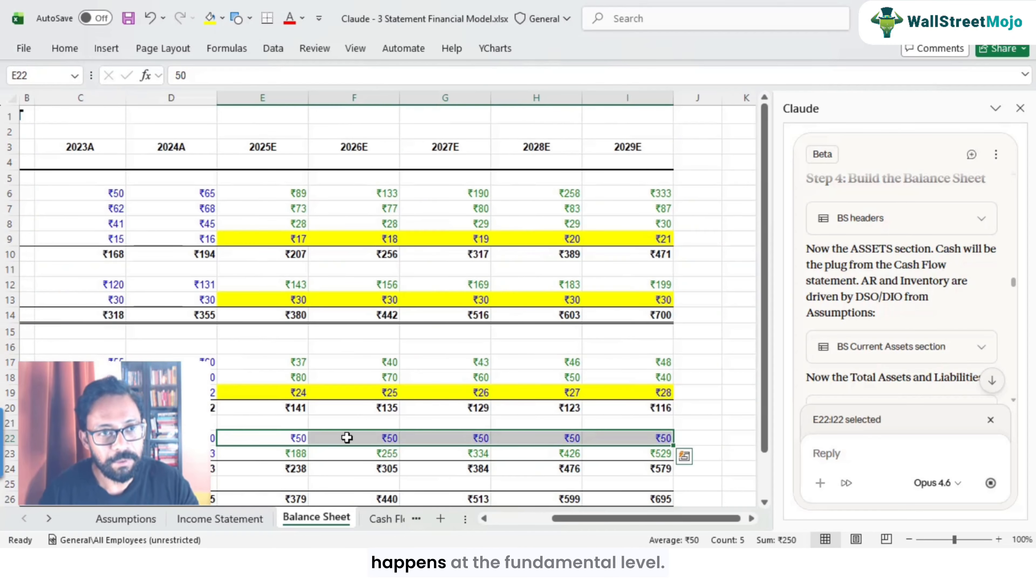
click(210, 18)
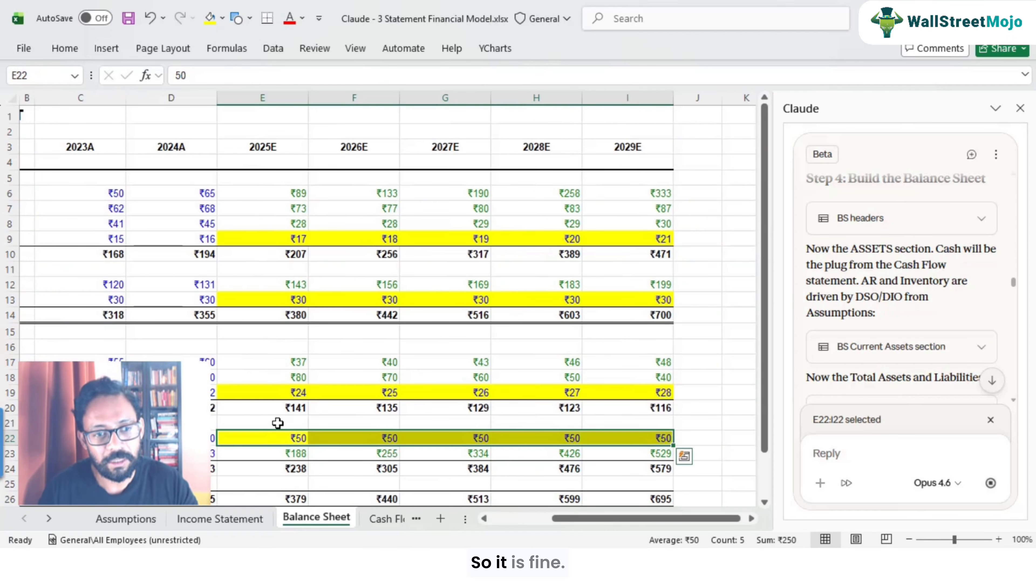
Step: Inspect the 2025E Retained Earnings formula on the Balance Sheet
key(Left)
key(Left)
key(Left)
key(Left)
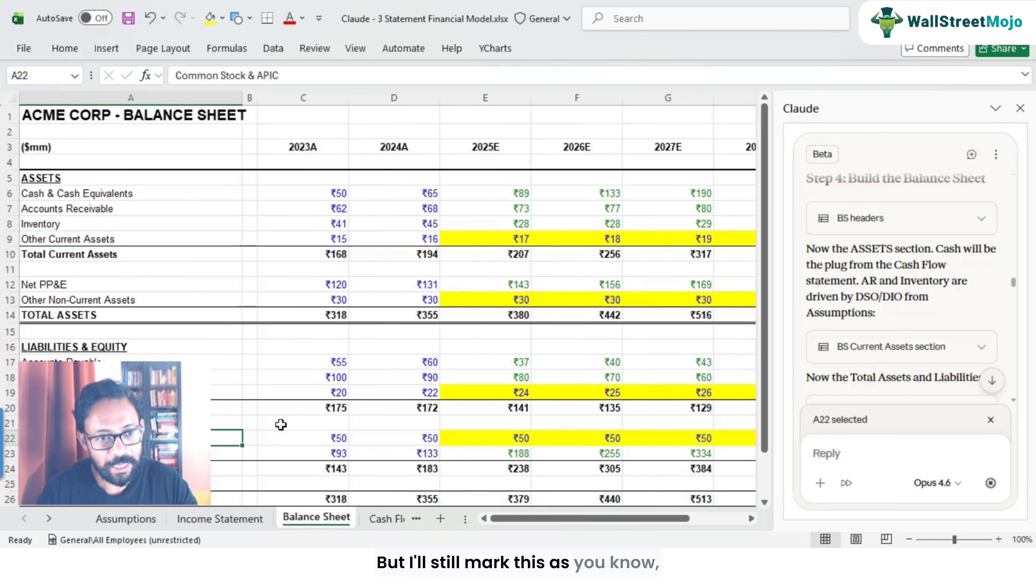
key(Down)
key(Right)
key(Right)
key(Right)
key(Right)
key(Up)
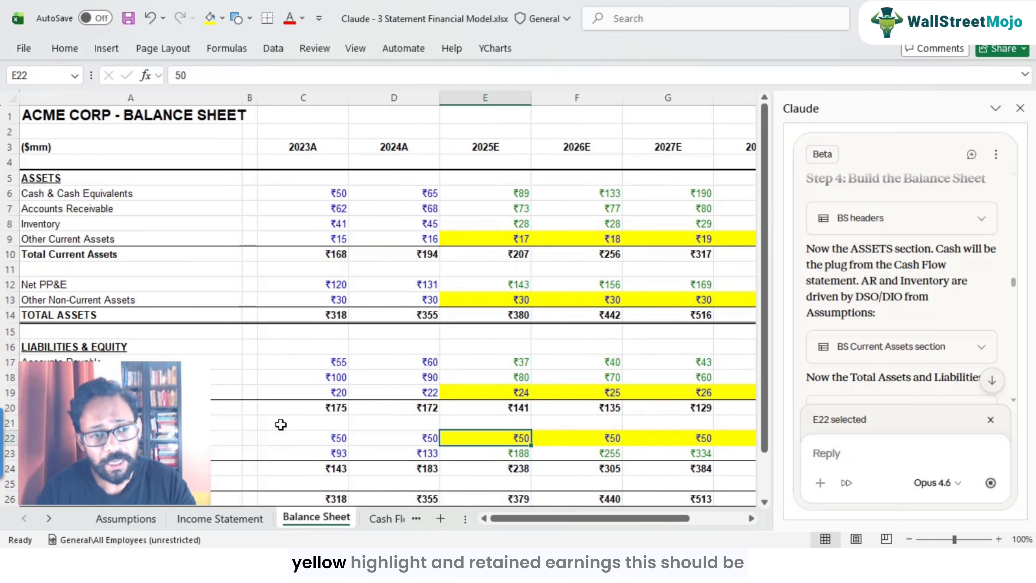
key(Down)
key(Down)
key(Down)
key(Down)
key(Down)
key(Up)
key(Up)
key(Up)
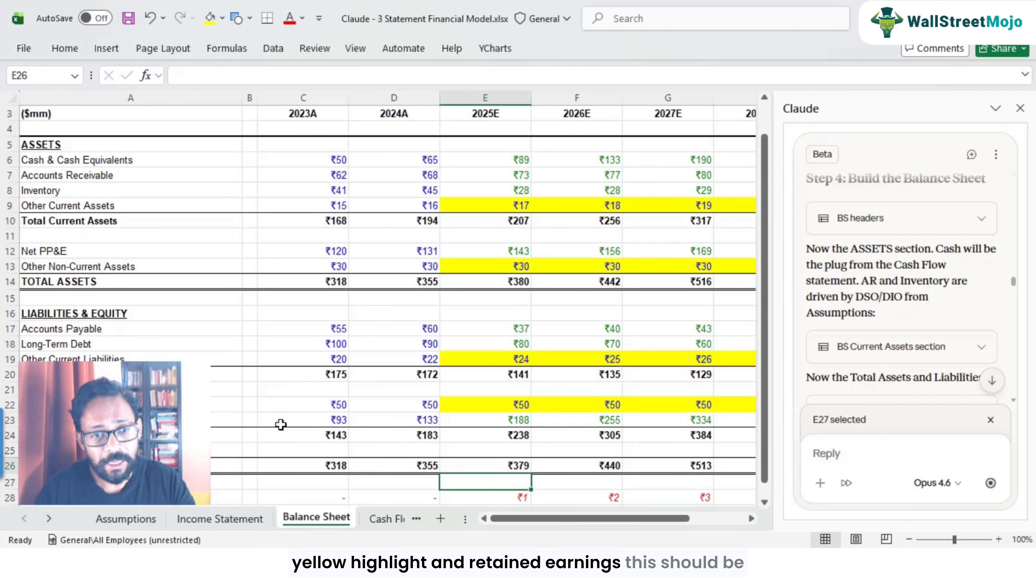
key(Up)
key(F2)
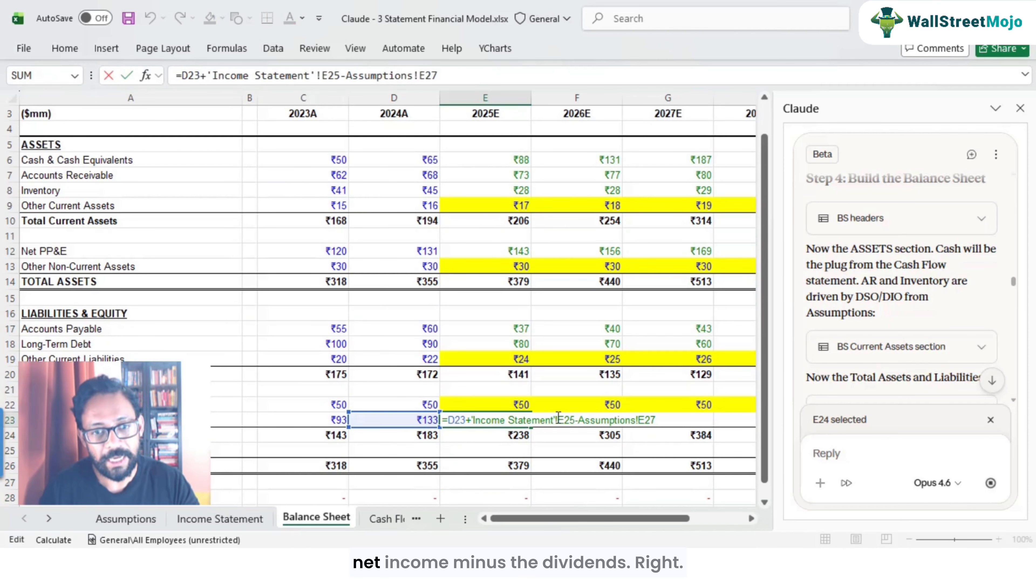
drag(578, 420, 656, 421)
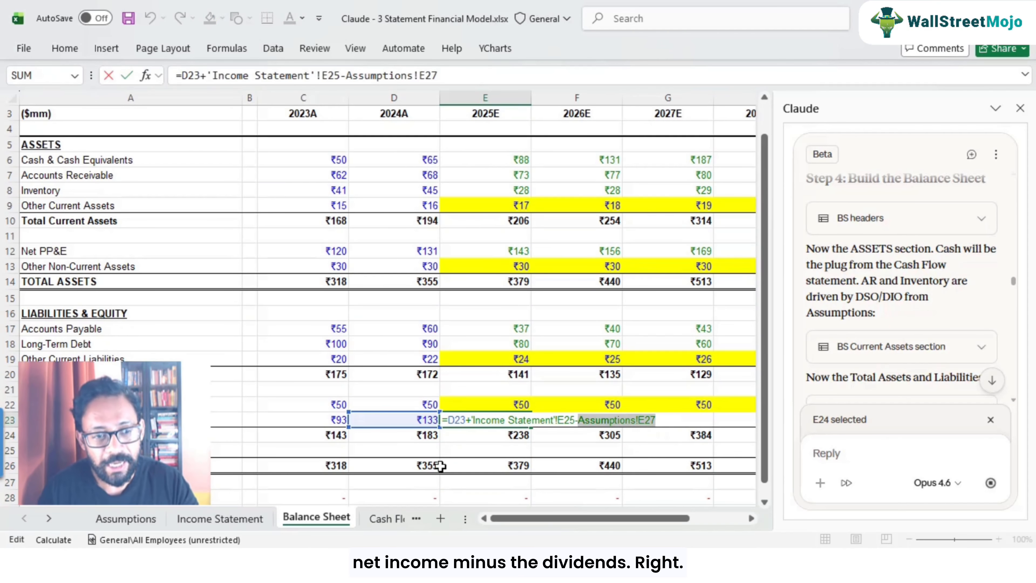
key(Escape)
Step: Trace the Retained Earnings formula's references to the Assumptions dividends row and Income Statement Net Income
click(145, 521)
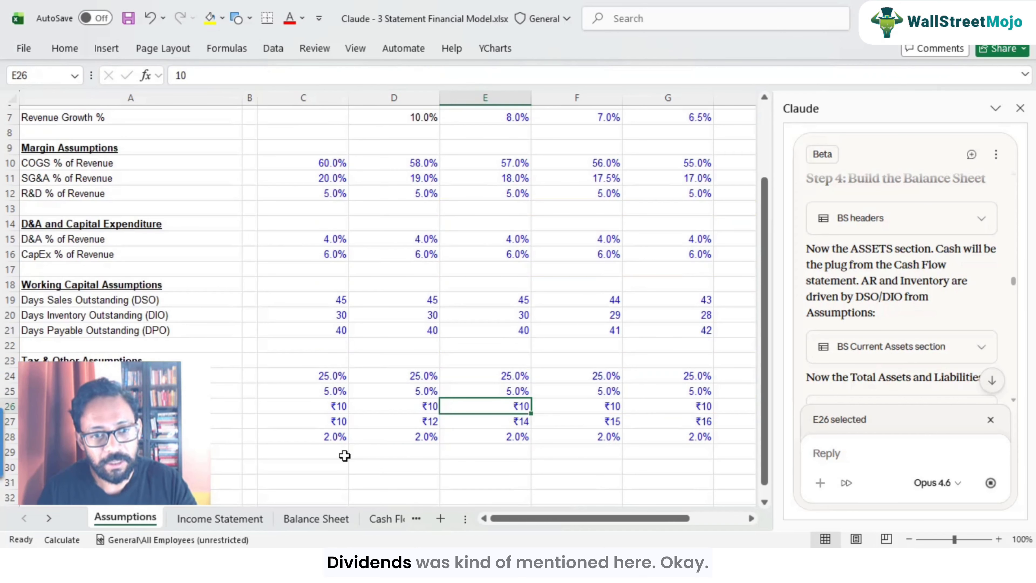
click(506, 420)
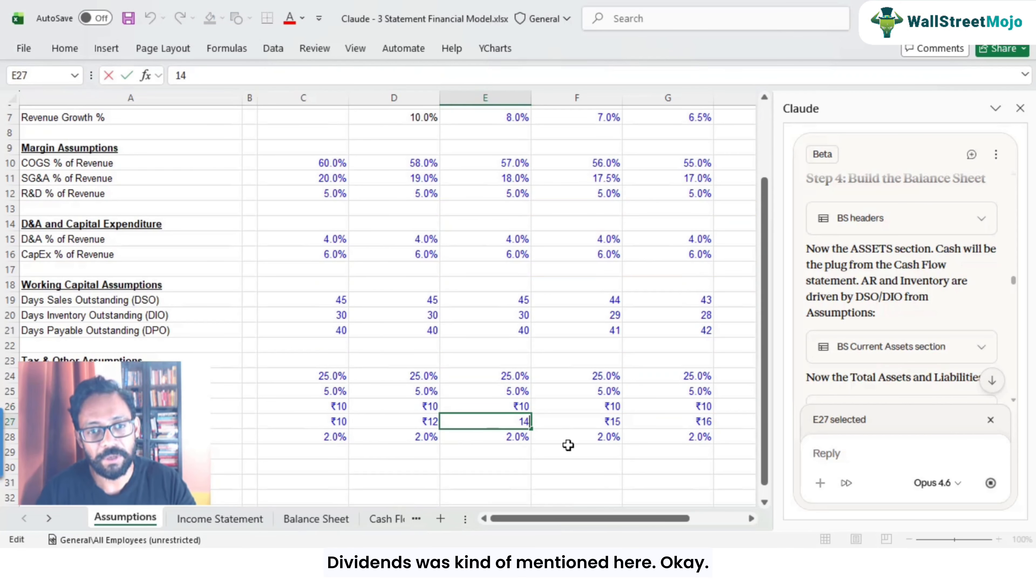
key(Right)
key(Right)
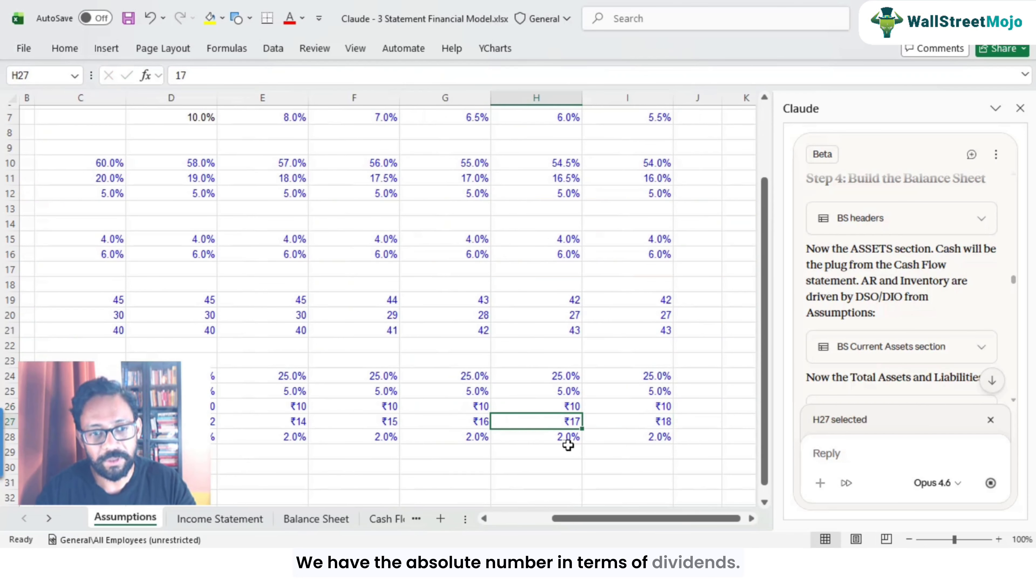
key(Left)
key(Left)
click(316, 519)
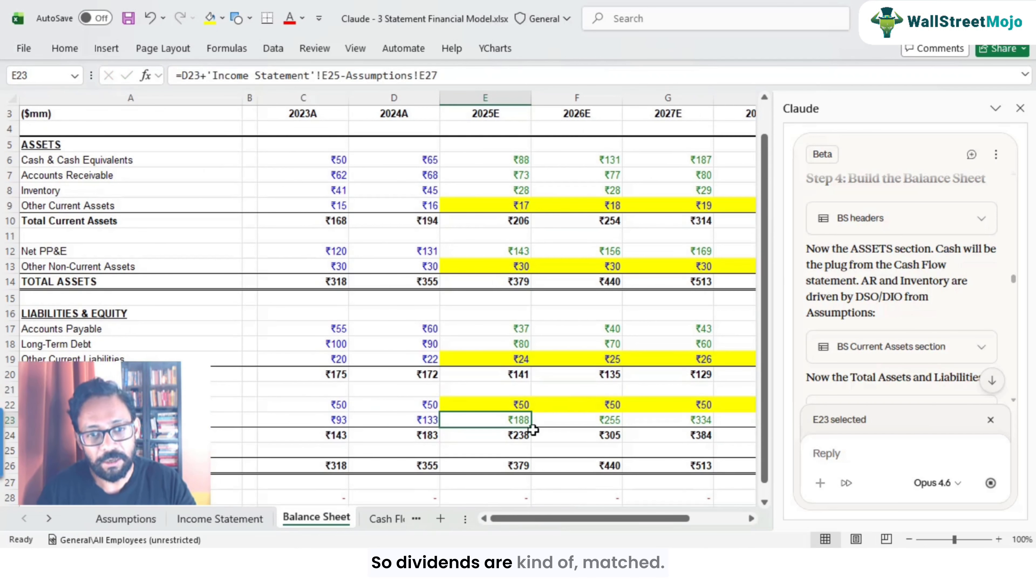
double_click(522, 420)
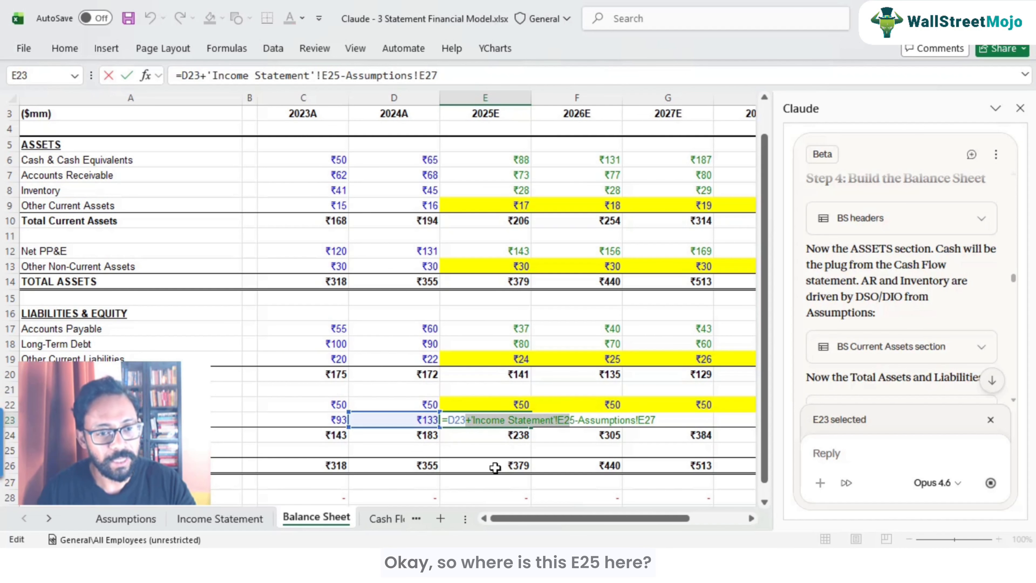
click(220, 518)
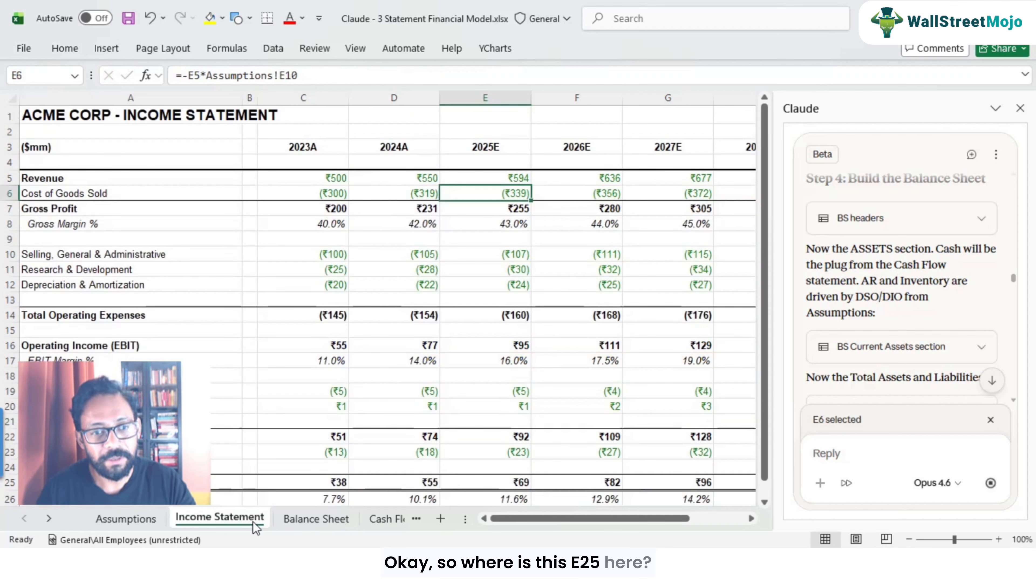
scroll(515, 324, down, 3)
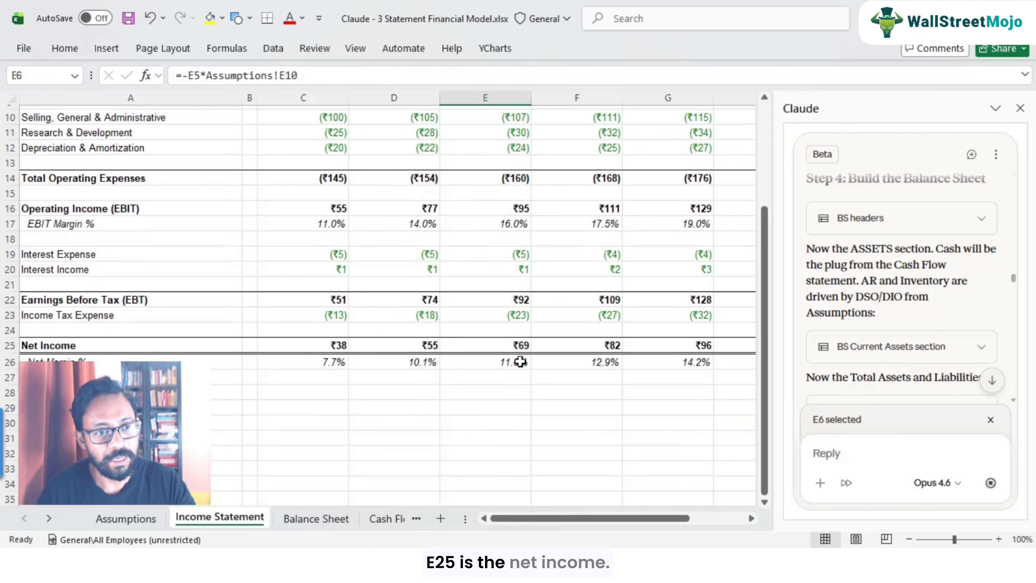
click(515, 347)
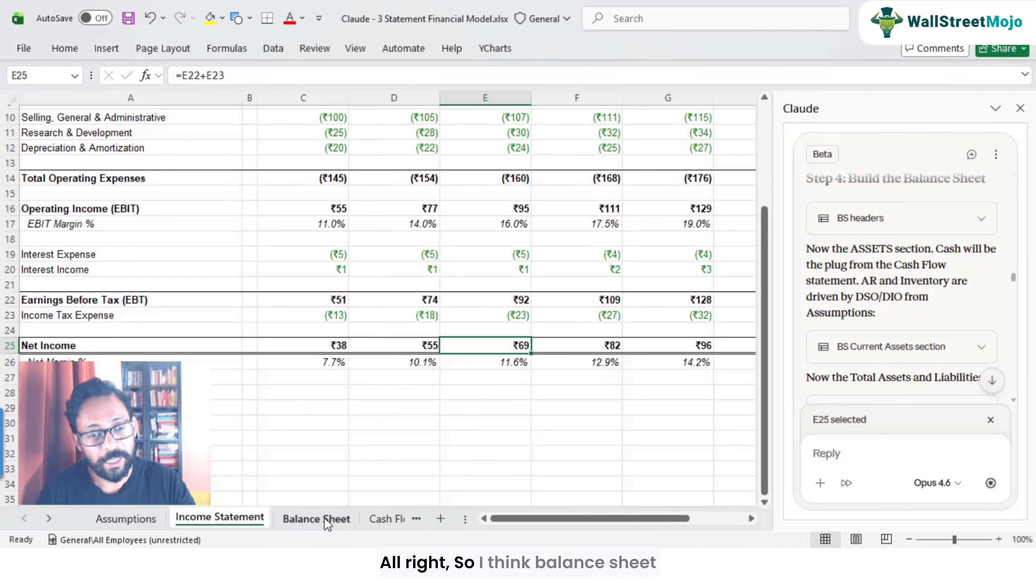
click(317, 519)
scroll(534, 372, up, 1)
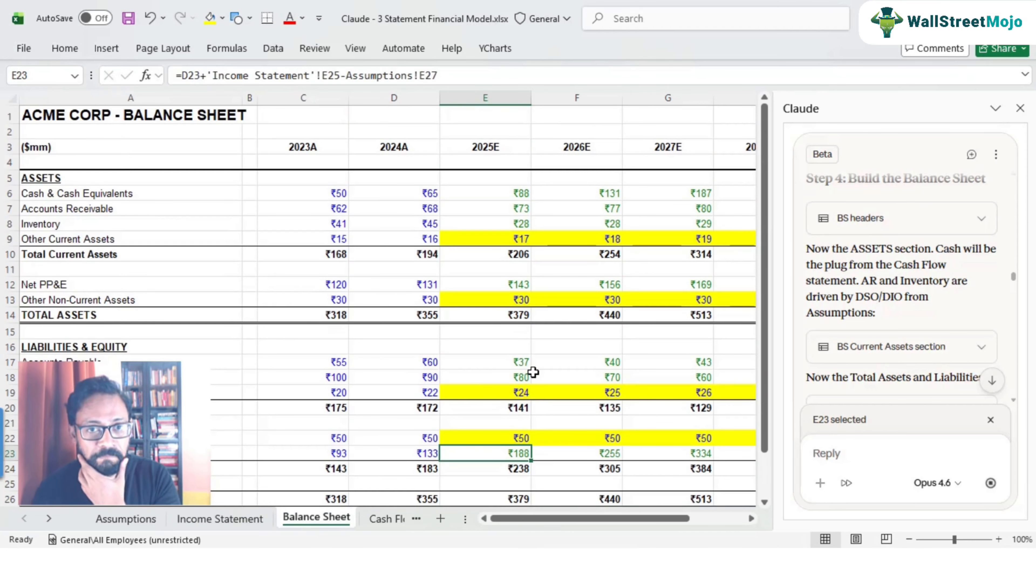
scroll(533, 372, down, 3)
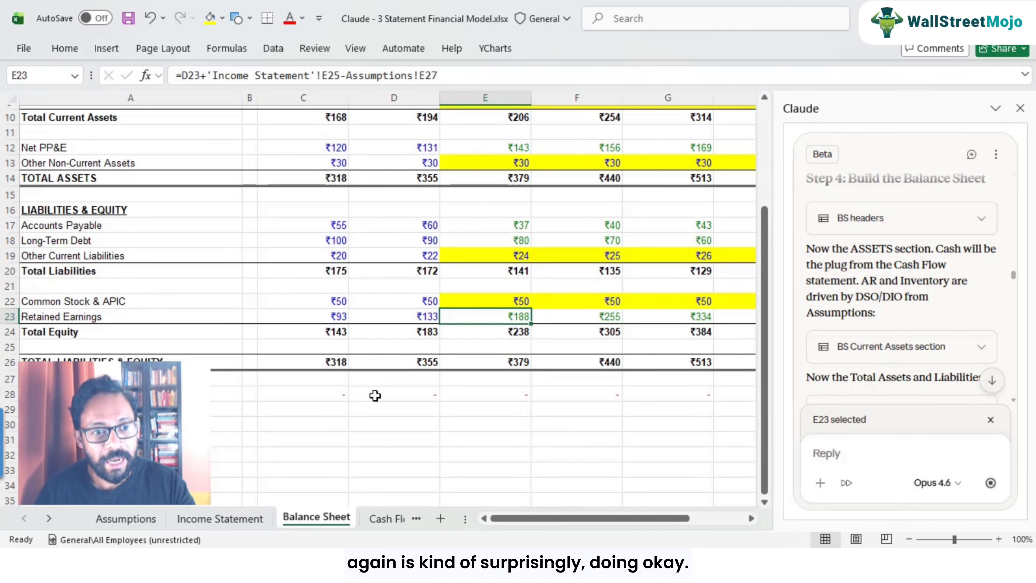
Step: Check the balance sheet check row across all forecast years
click(354, 394)
key(Right)
key(Right)
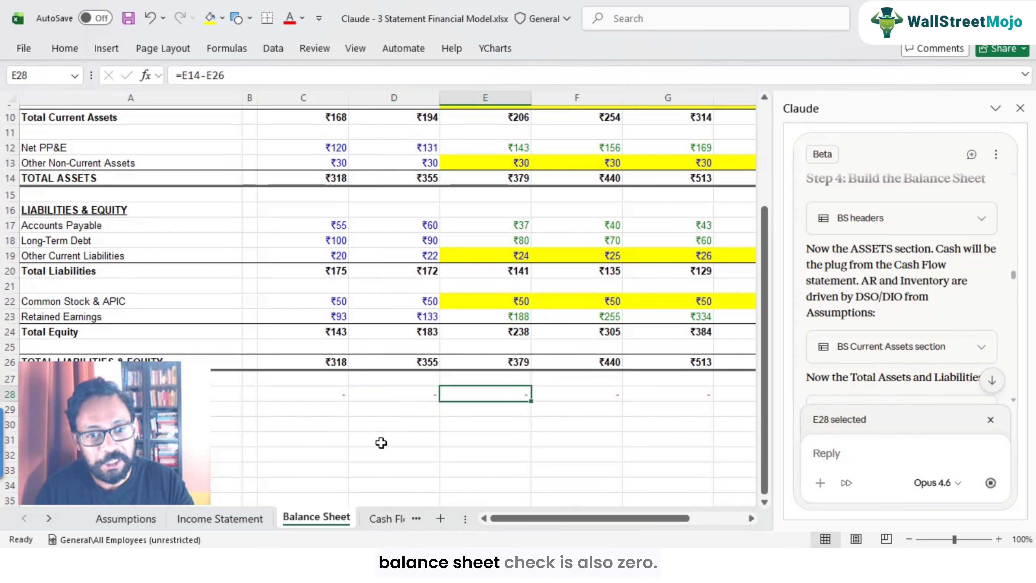
key(Right)
key(Right)
key(Right)
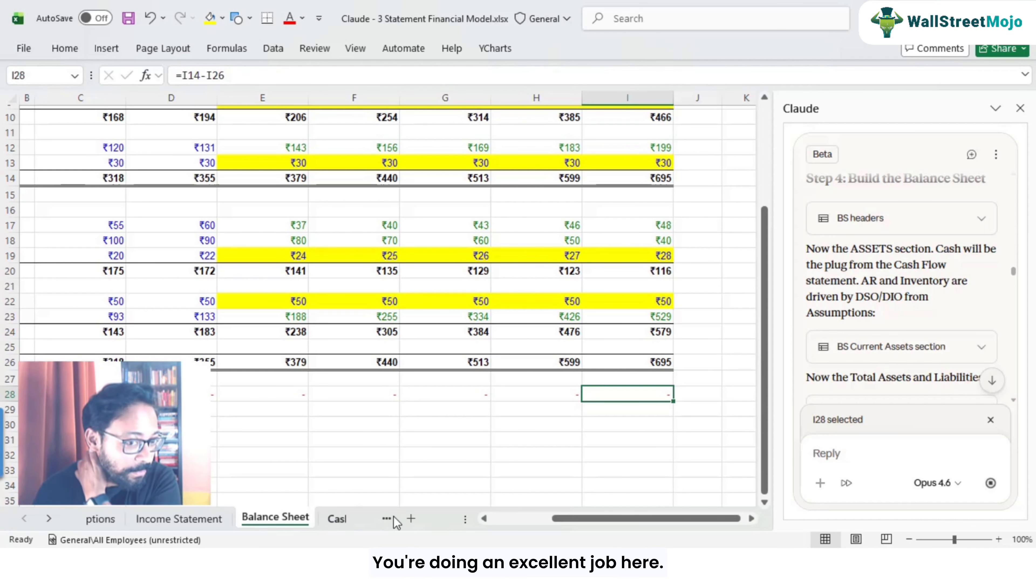
Step: Open the Cash Flow sheet and inspect the Inventory change and Net Income formulas
click(393, 518)
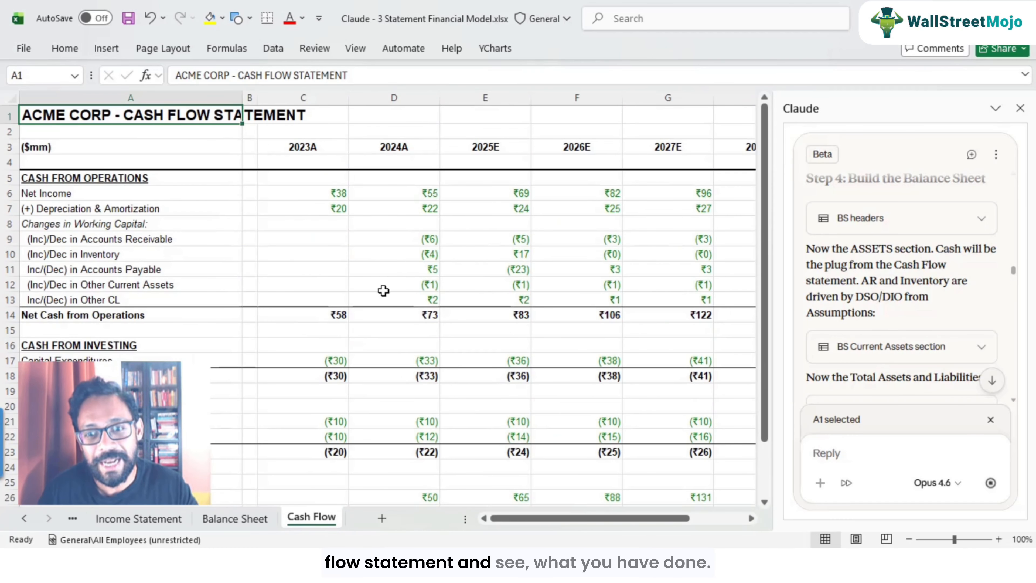
click(374, 251)
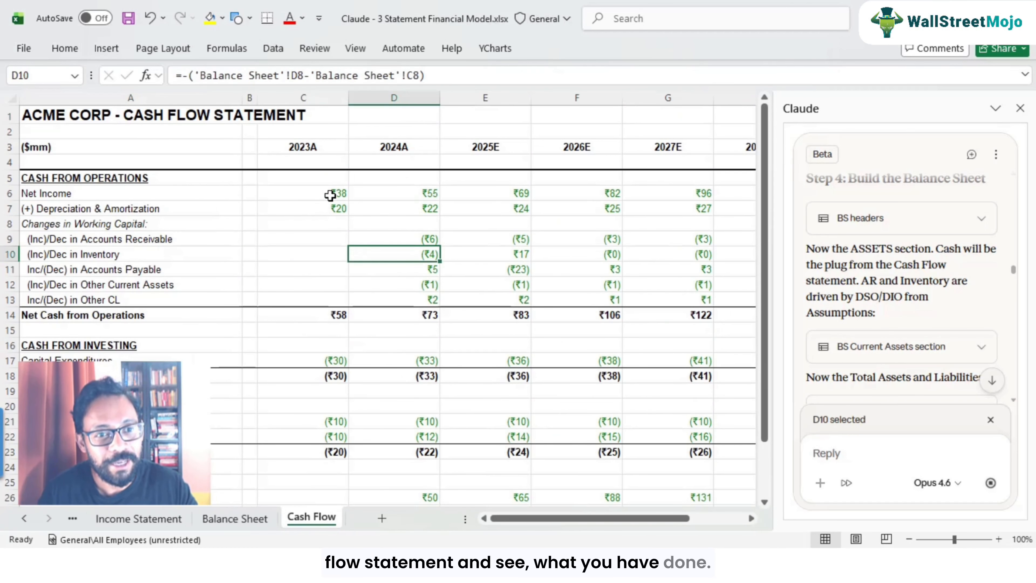
click(329, 197)
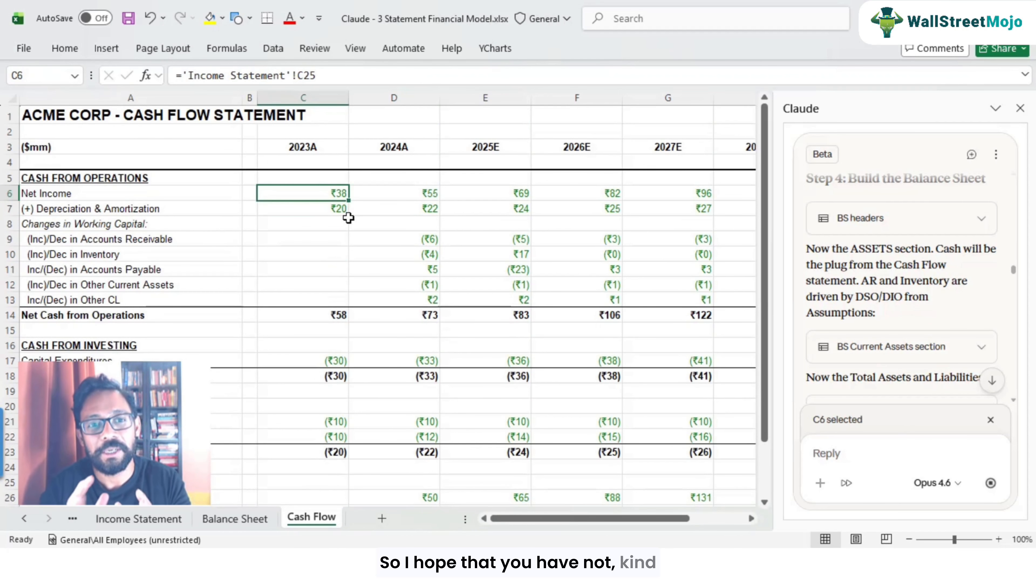
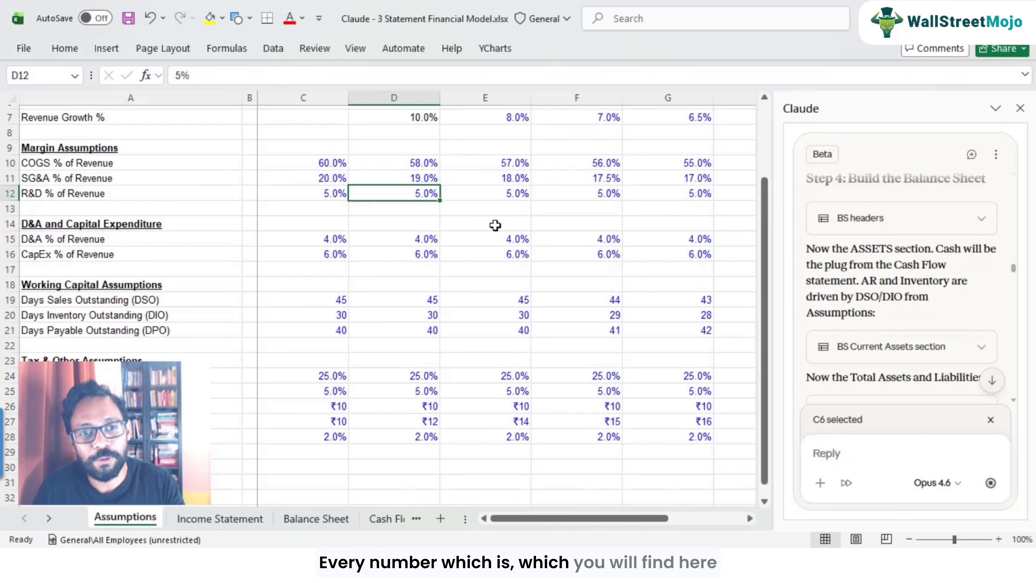
Step: Inspect the 2024A operating cash flow formulas on the Cash Flow sheet, from Net Income through working capital changes
click(383, 518)
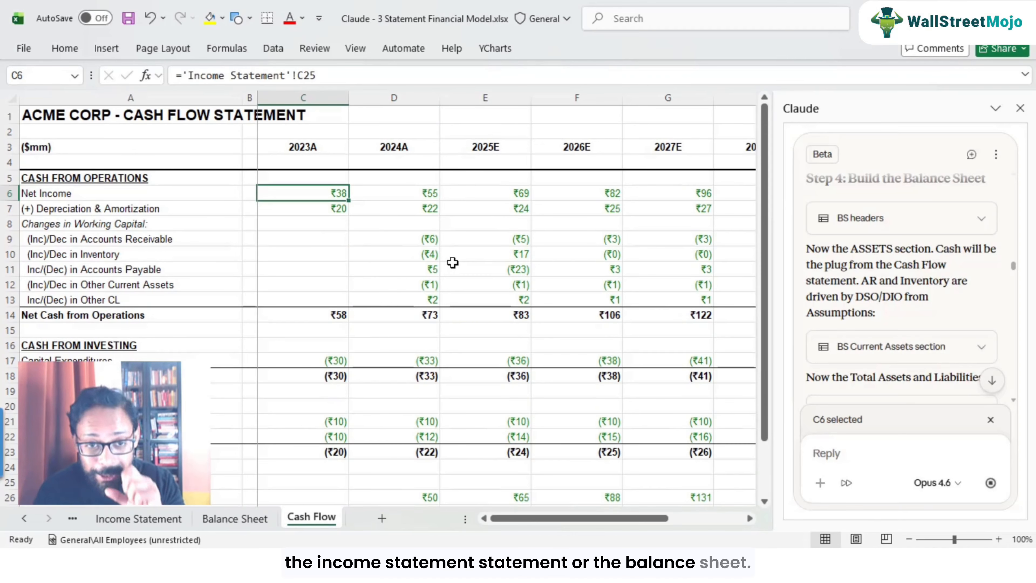
scroll(492, 268, down, 1)
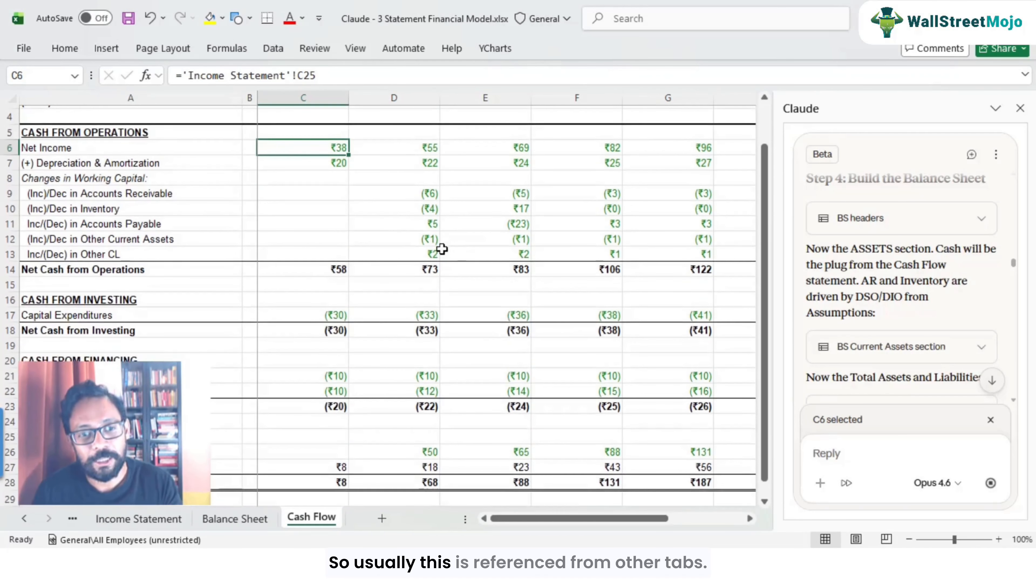
scroll(449, 228, up, 1)
click(429, 206)
click(429, 190)
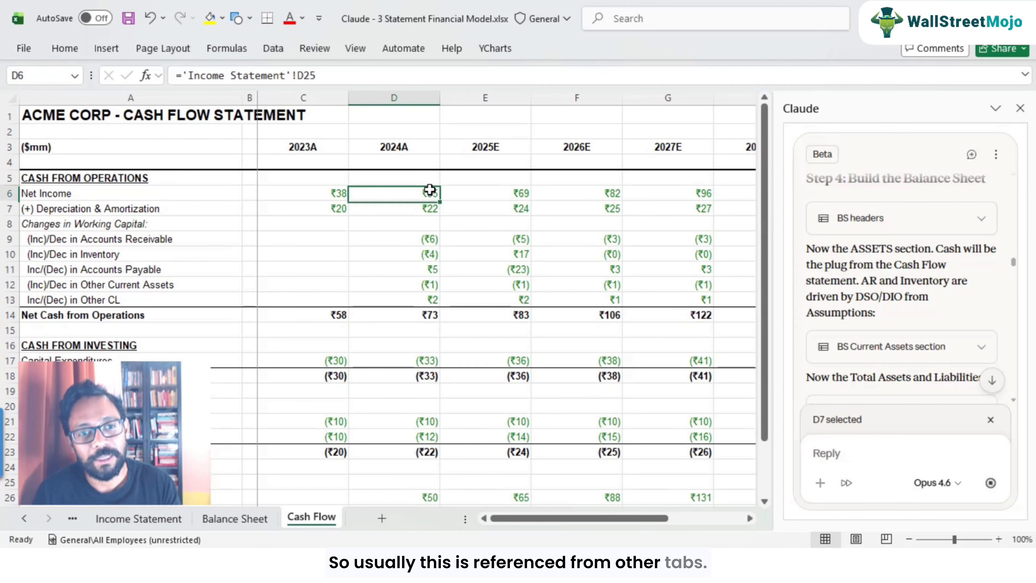
click(430, 208)
click(430, 239)
click(430, 284)
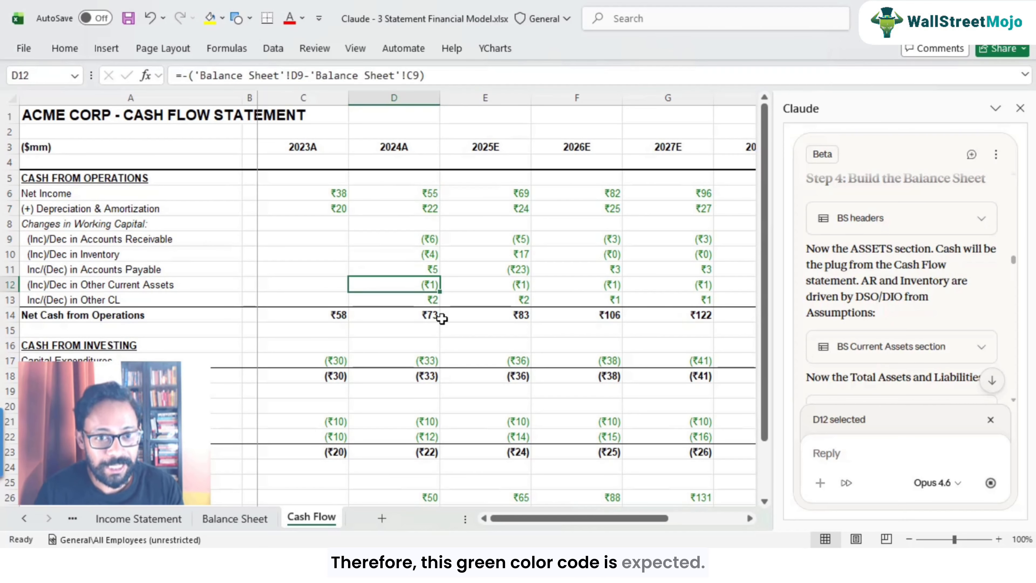
click(415, 194)
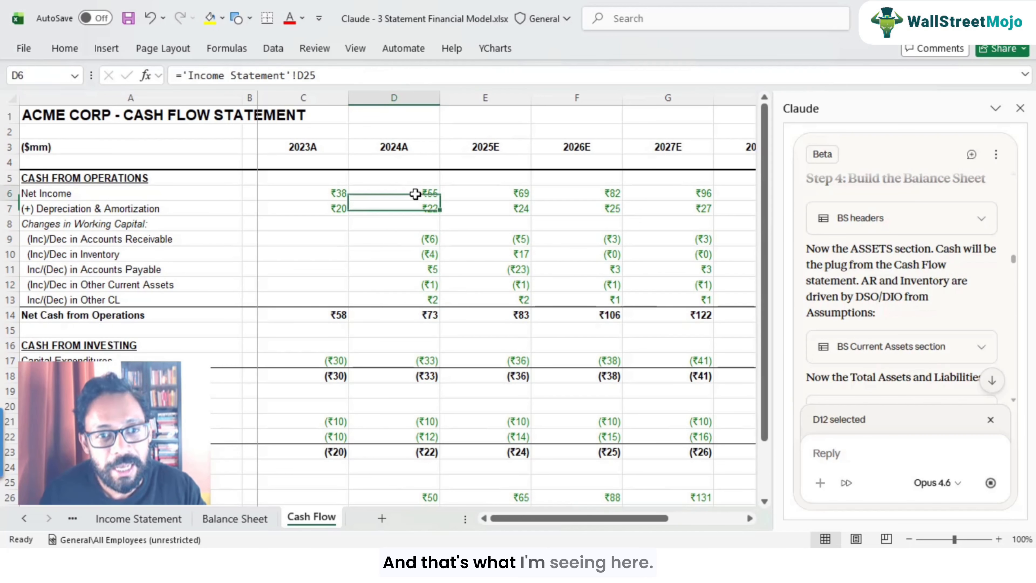
Step: Open the 2025E Net Income formula on the Cash Flow sheet to check its Income Statement link
key(Right)
key(F2)
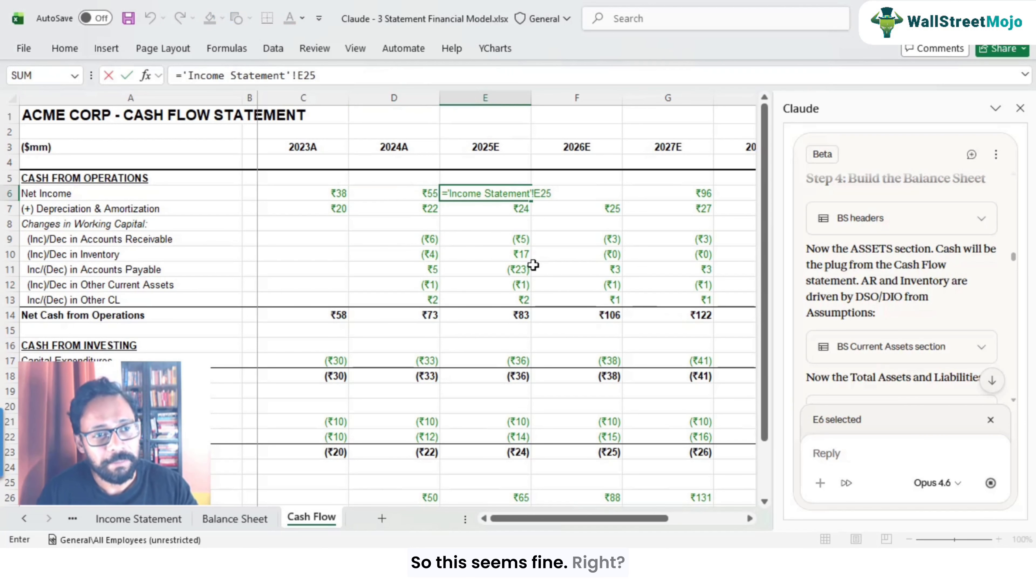
key(Escape)
key(Down)
key(Up)
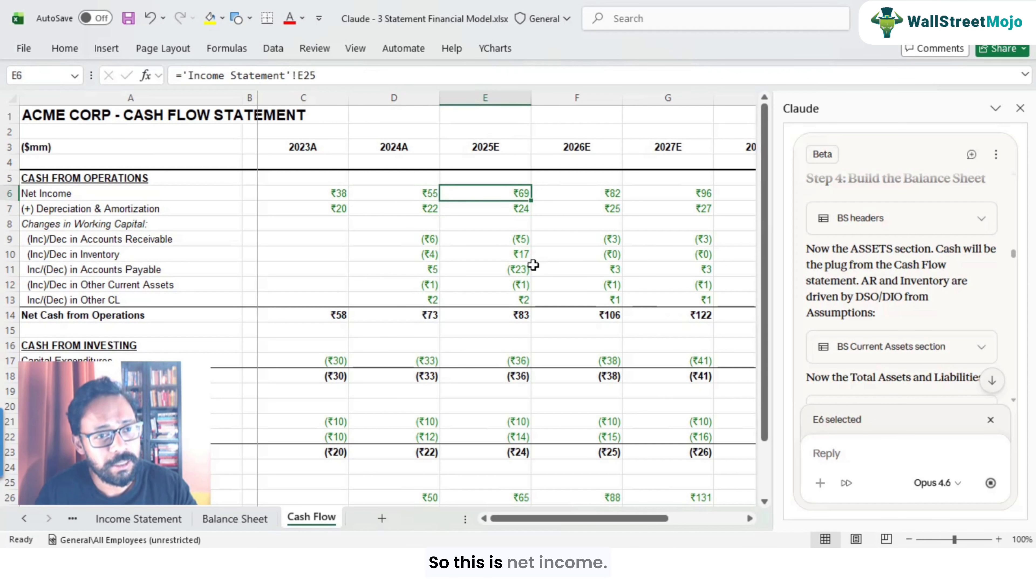
key(F2)
key(Escape)
key(Return)
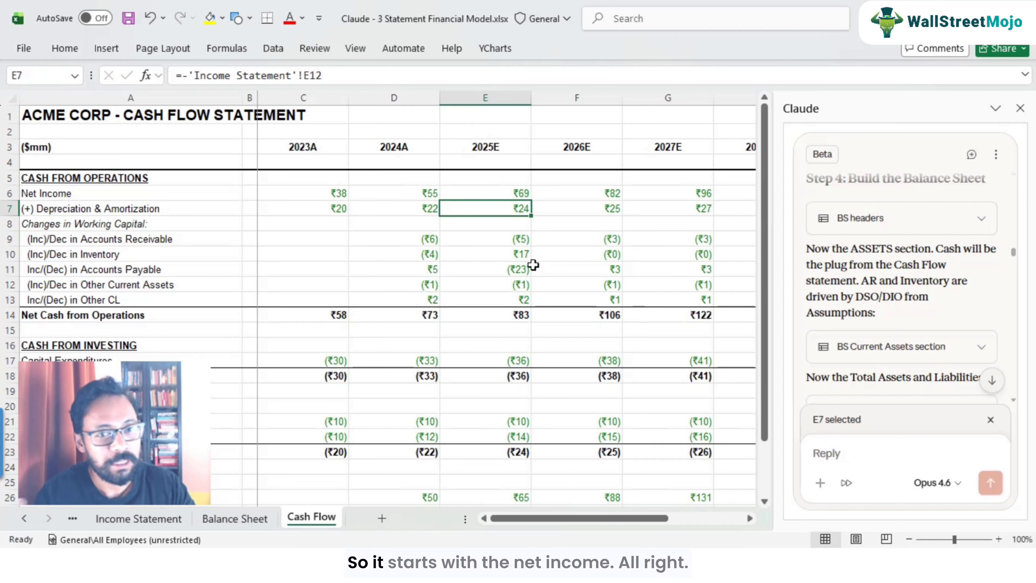
Step: Review the 2025E Depreciation and working capital change formulas, selecting the Accounts Receivable to Other CL rows
key(Down)
key(Down)
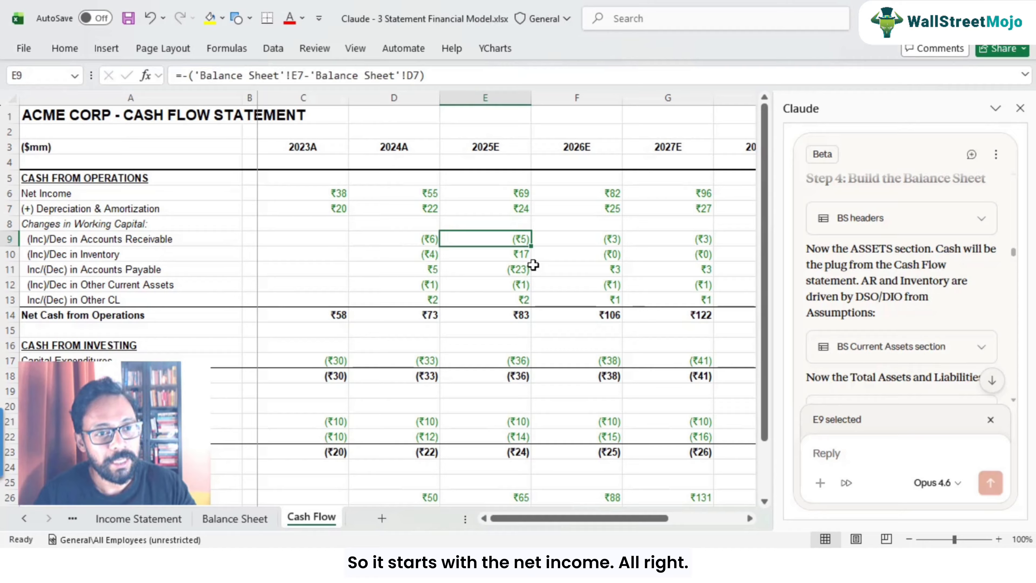
key(shift+Down)
key(shift+Down)
key(shift+Down)
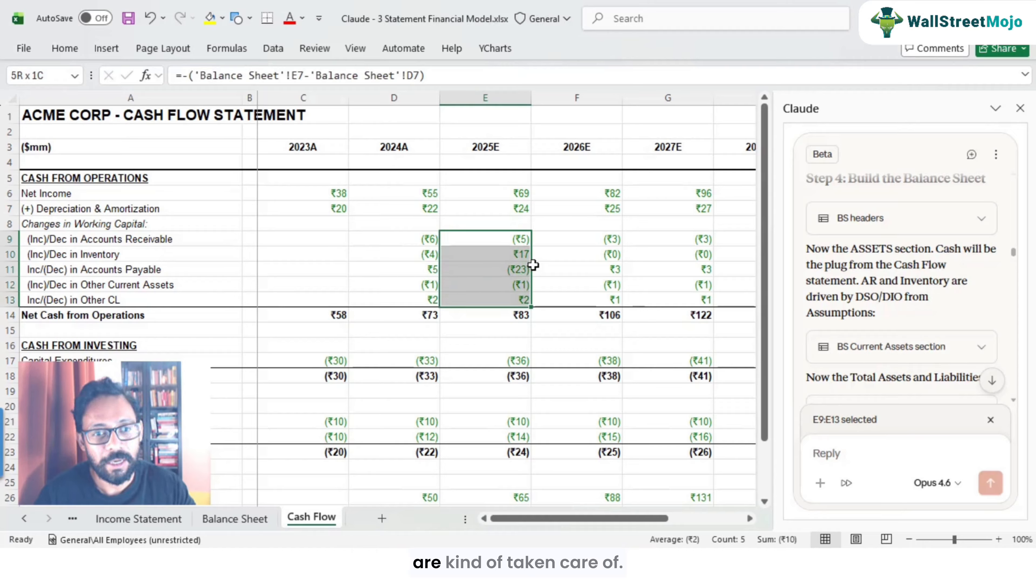
key(Down)
key(Down)
key(Down)
key(Down)
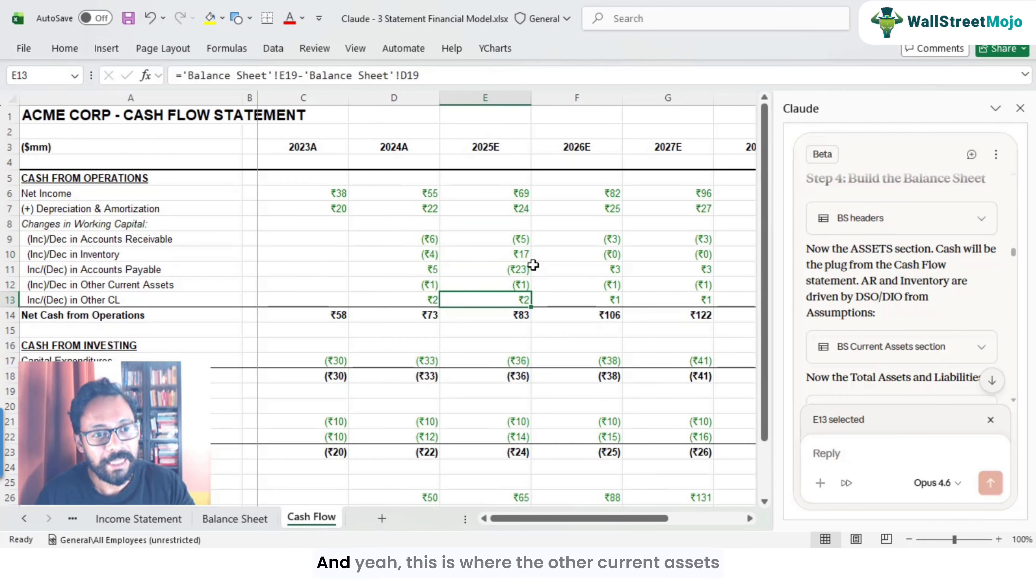
Step: Compare the 2025E Other Current Assets and Other CL change formulas on the Cash Flow sheet
click(516, 284)
click(517, 297)
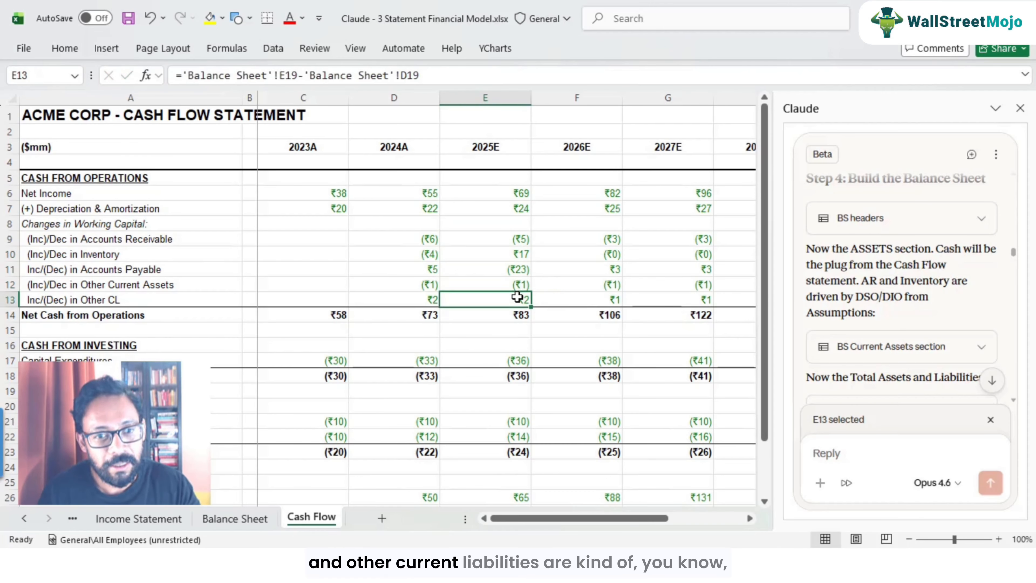
double_click(517, 297)
click(521, 282)
click(522, 298)
click(520, 285)
click(519, 298)
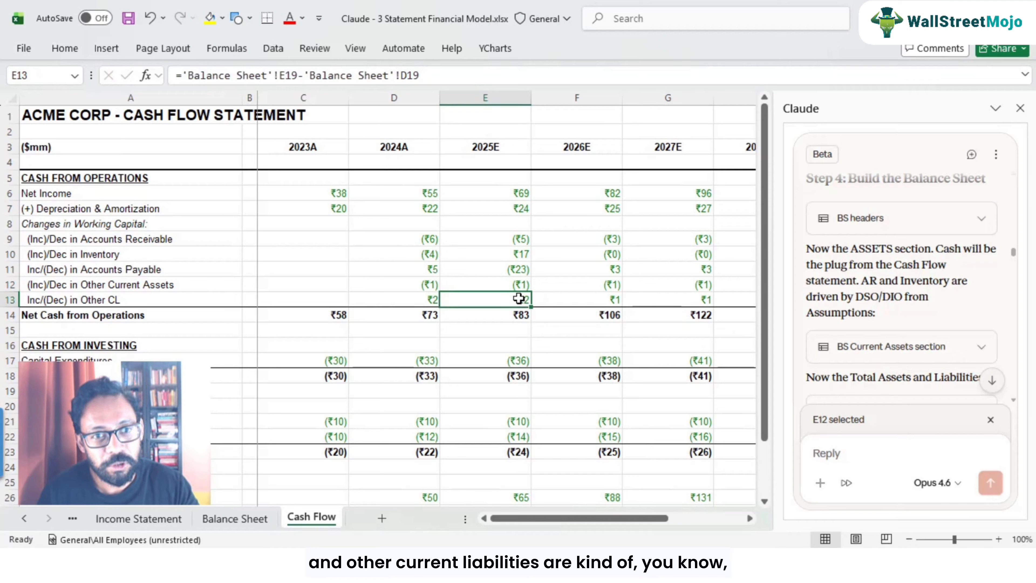
click(519, 283)
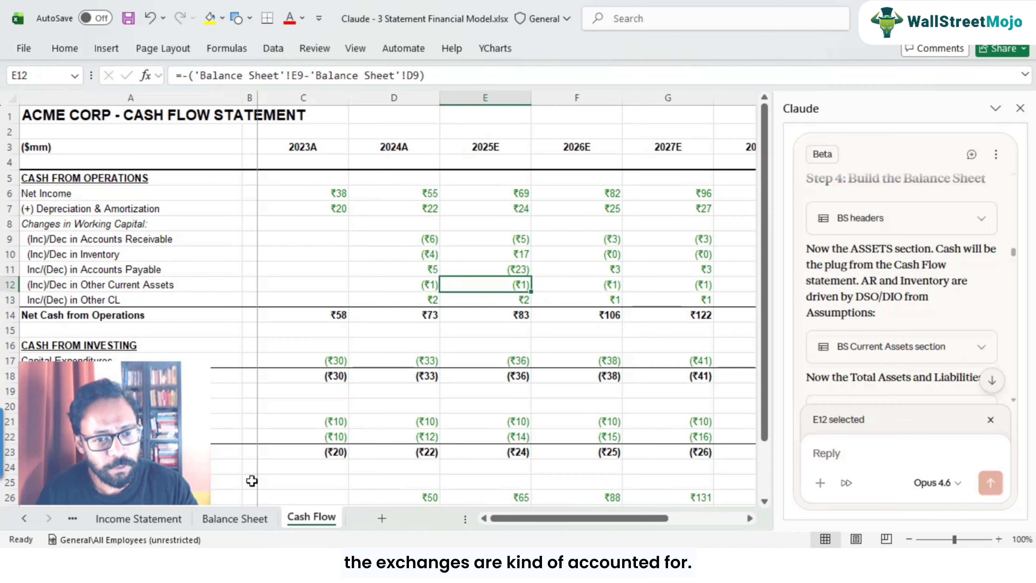
Step: On the Balance Sheet, compare Other Current Assets values between 2025E and 2026E
click(232, 518)
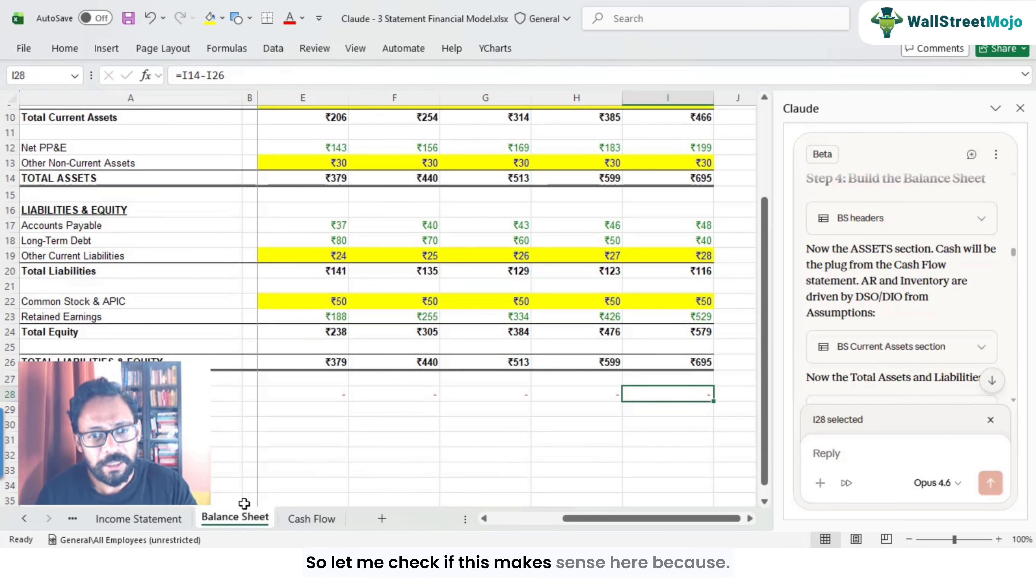
scroll(402, 371, up, 3)
click(417, 239)
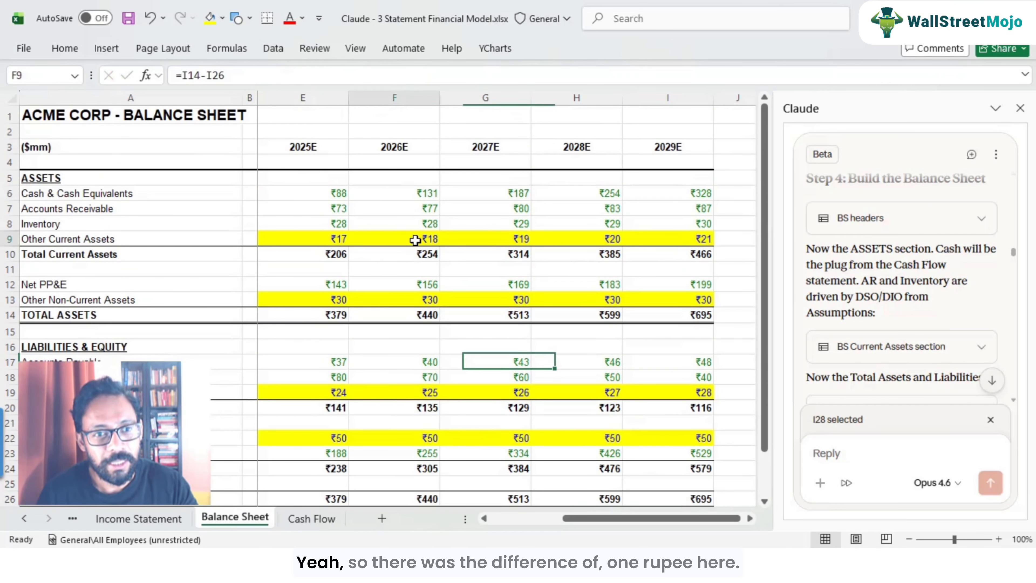
click(307, 236)
click(413, 239)
click(341, 239)
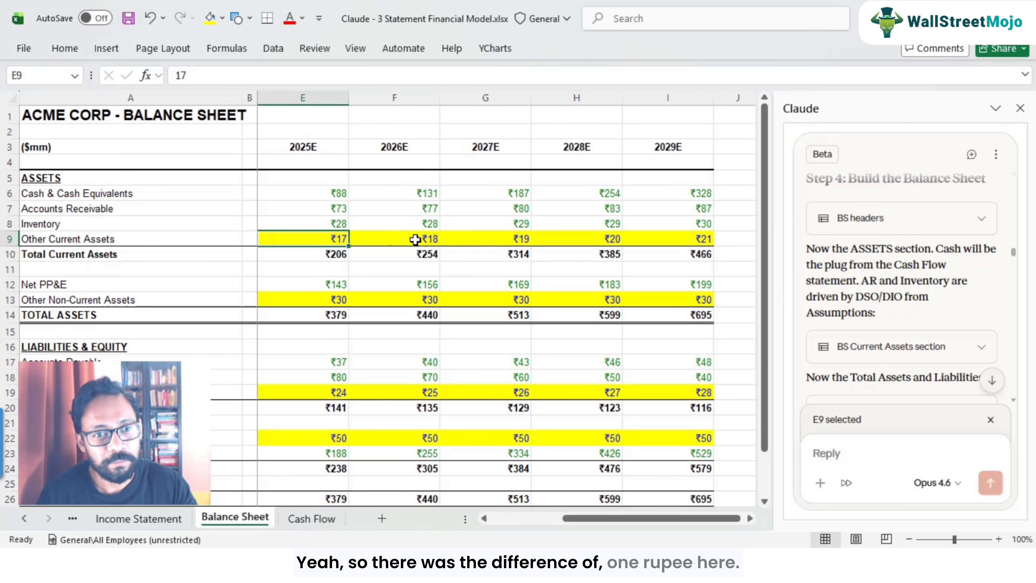
click(427, 239)
click(317, 239)
click(418, 240)
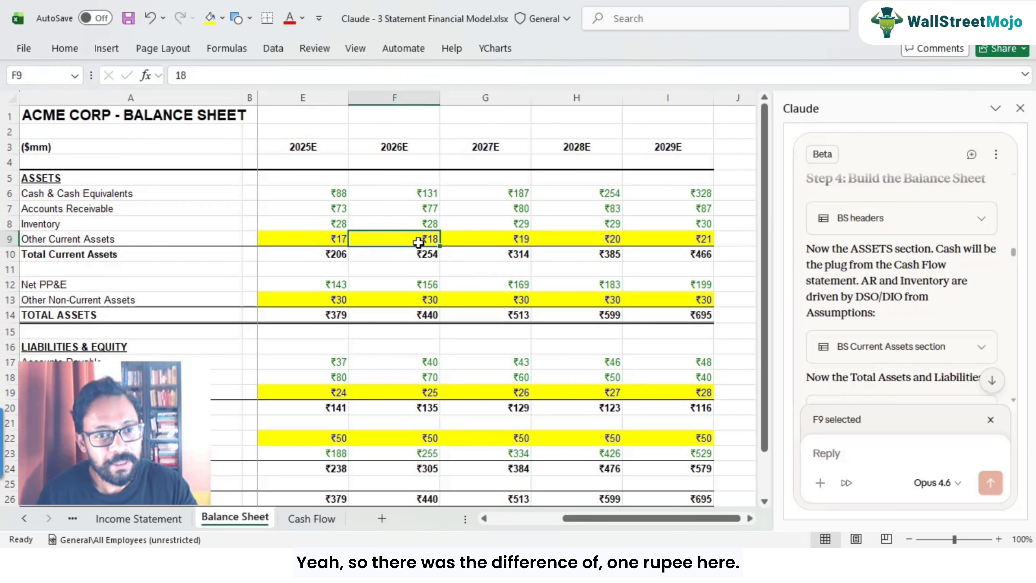
Step: Cross-check the Other Current Assets change formula against the 2024A and 2025E Balance Sheet values
click(322, 519)
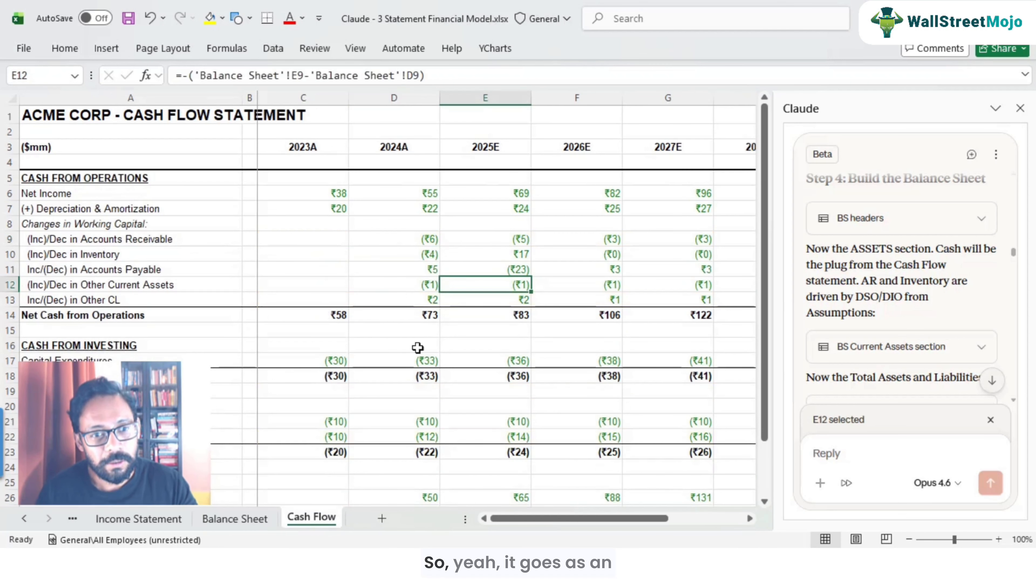
click(235, 519)
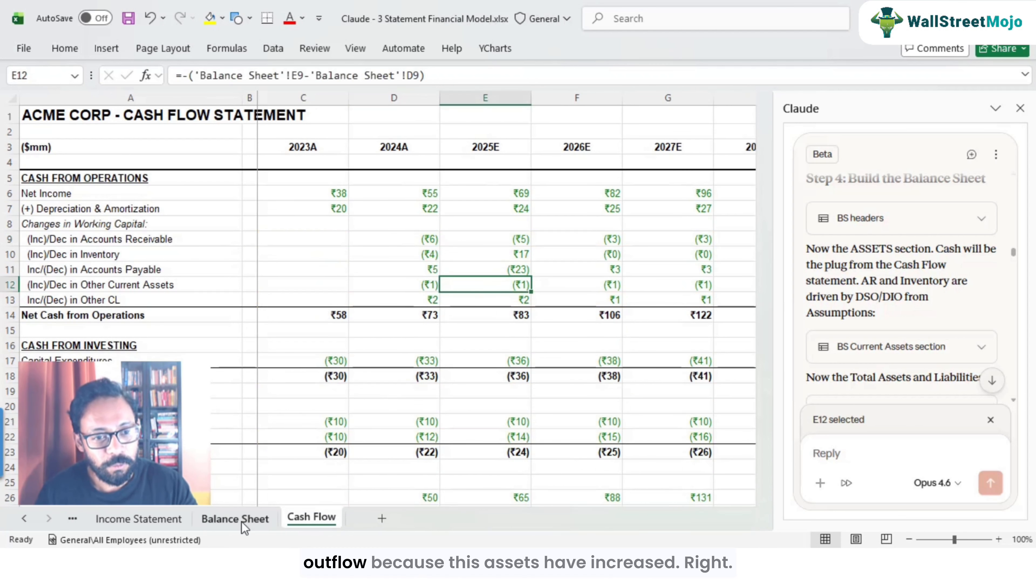
click(336, 242)
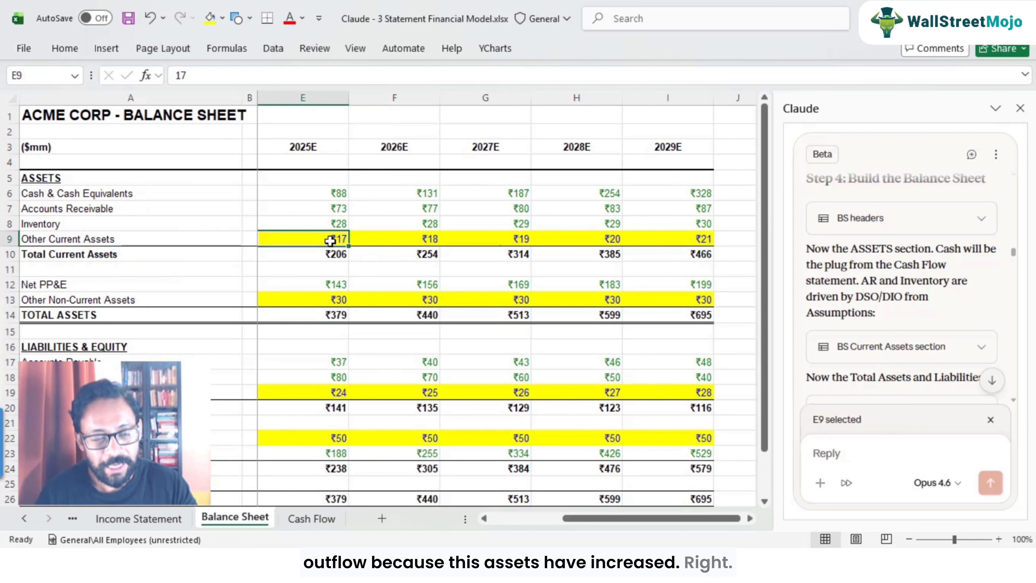
scroll(332, 241, left, 1)
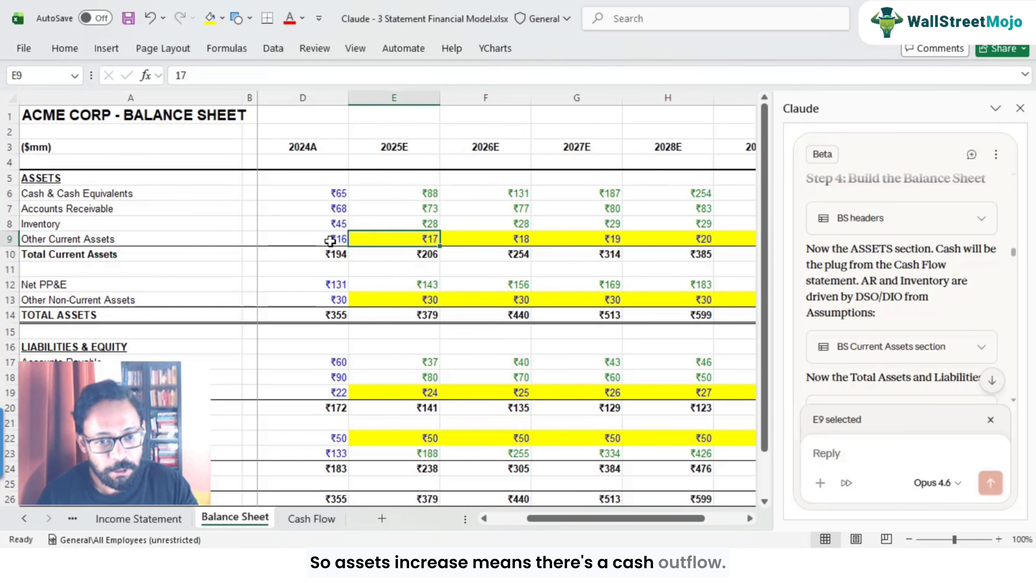
click(314, 518)
key(F2)
key(Escape)
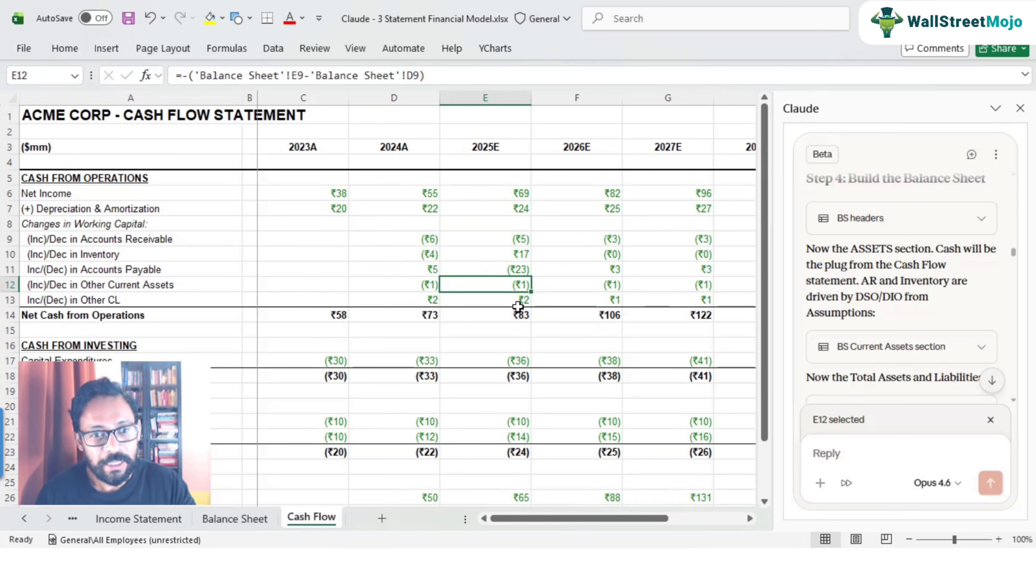
click(521, 301)
click(87, 302)
click(496, 305)
click(217, 522)
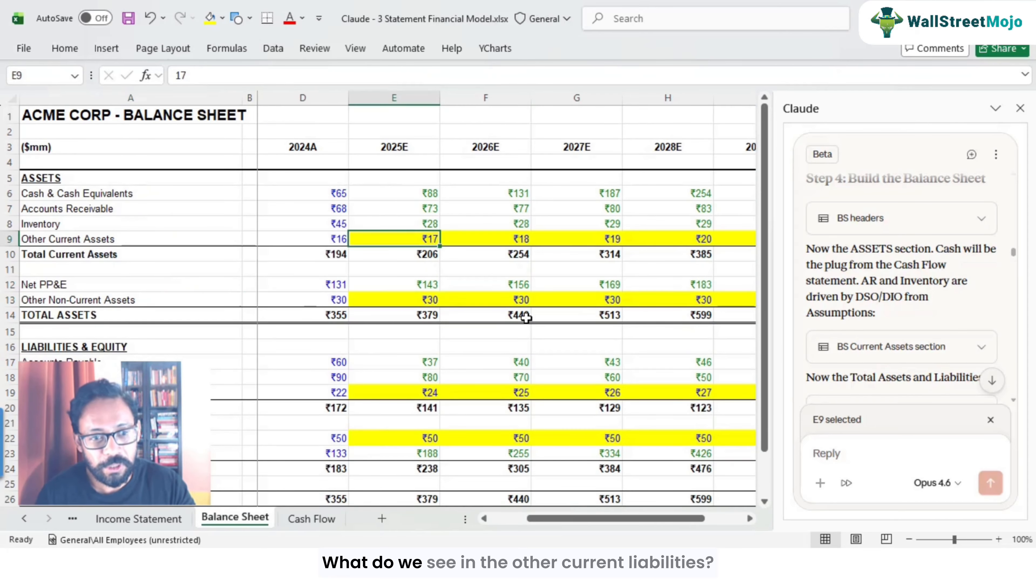
Step: Compare Other Current Liabilities values across 2024A, 2025E and 2026E on the Balance Sheet
click(412, 394)
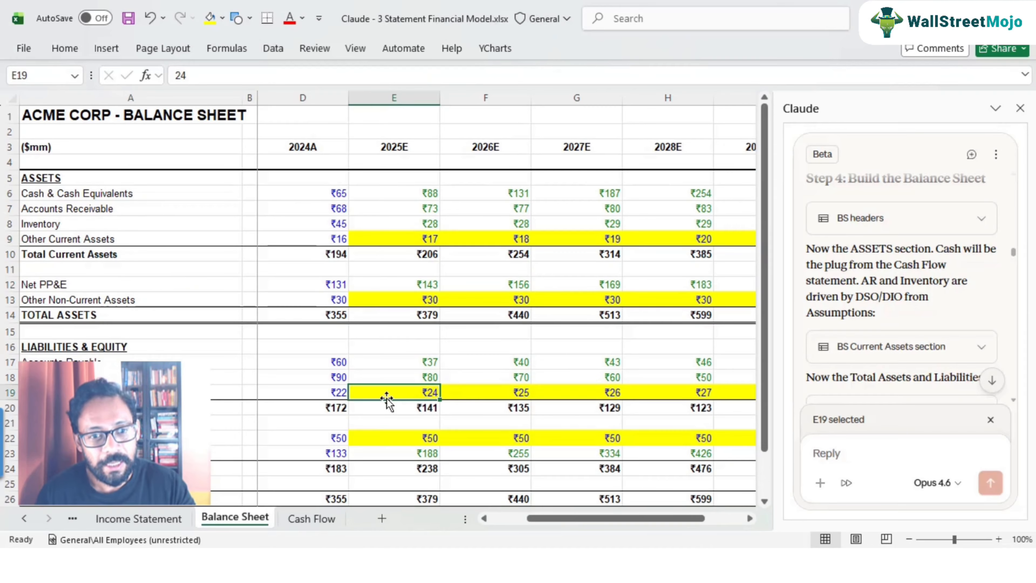
click(329, 392)
click(420, 392)
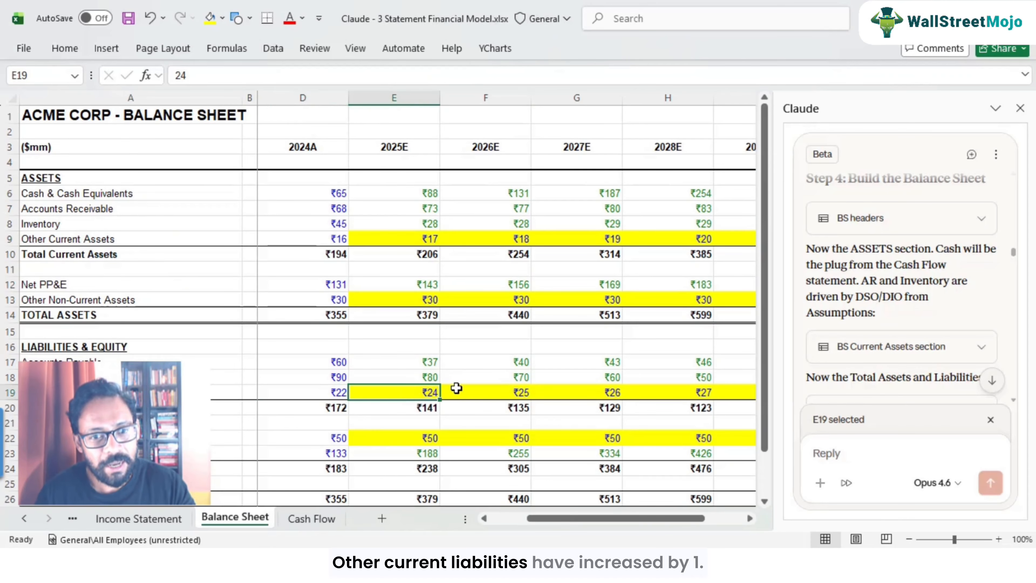
click(524, 394)
click(418, 392)
click(504, 392)
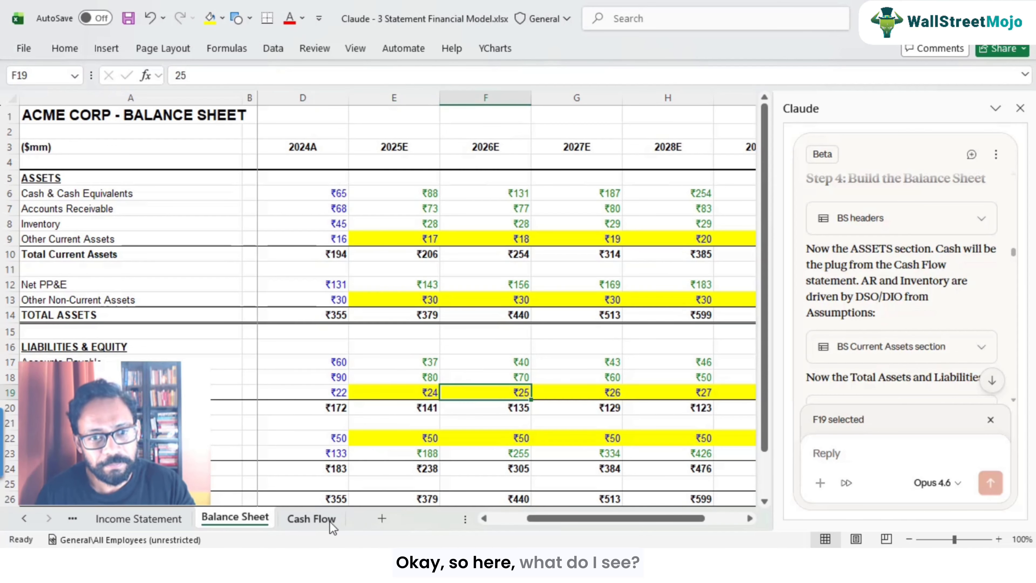
Step: Inspect the Other CL change formulas on the Cash Flow sheet and trace the 2025E one to its Balance Sheet source
click(312, 518)
click(409, 305)
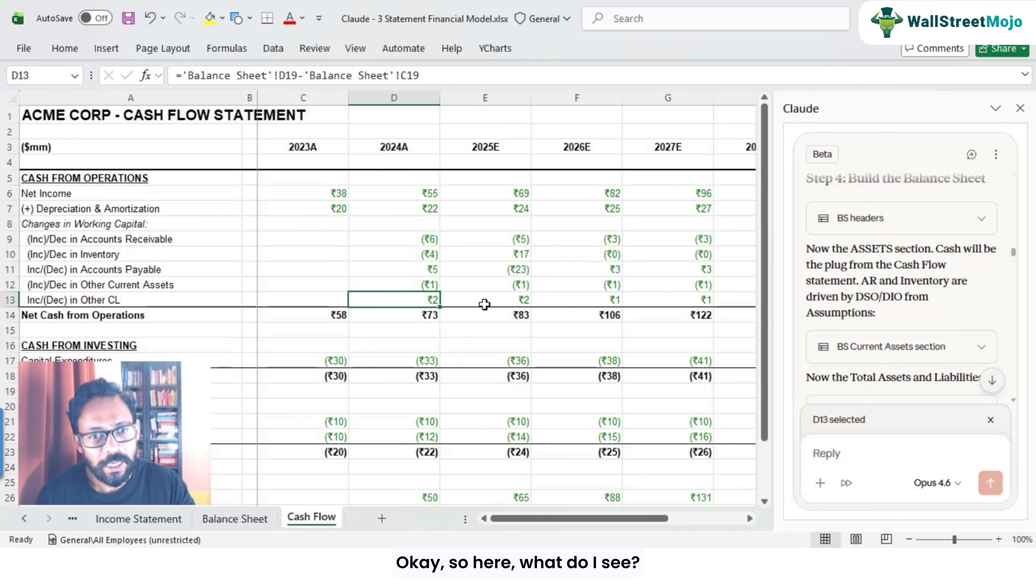
click(489, 303)
click(603, 300)
click(511, 301)
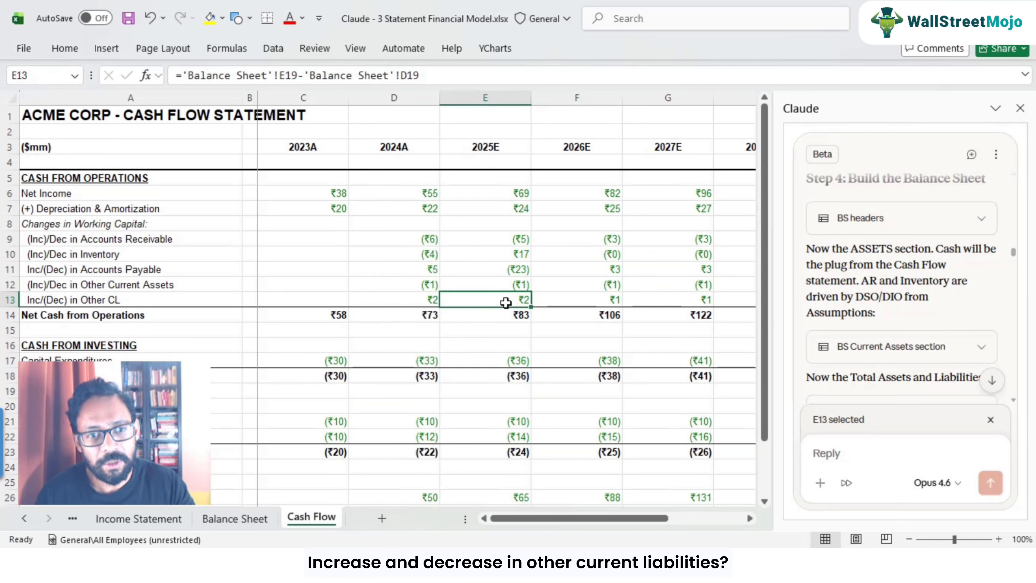
double_click(463, 305)
key(Escape)
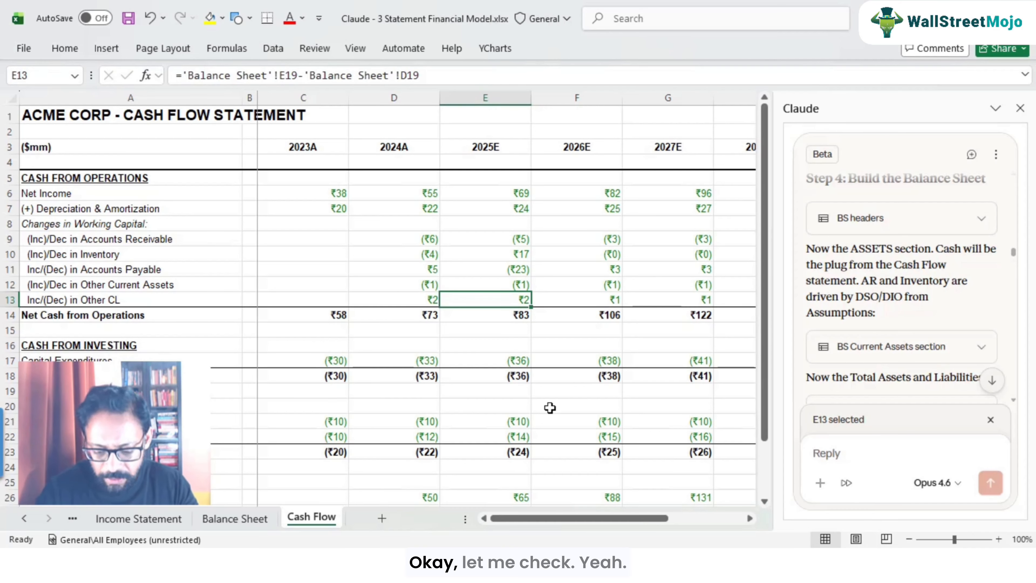
key(ctrl+bracketleft)
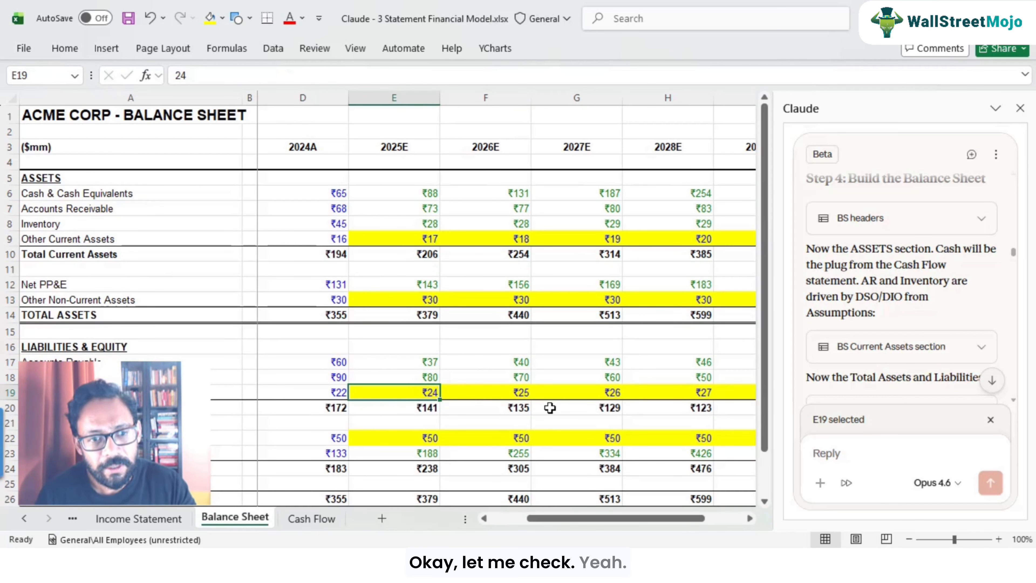
Step: Recheck the Other Current Liabilities year-over-year values on the Balance Sheet
click(309, 391)
click(391, 396)
click(502, 392)
click(406, 402)
click(494, 393)
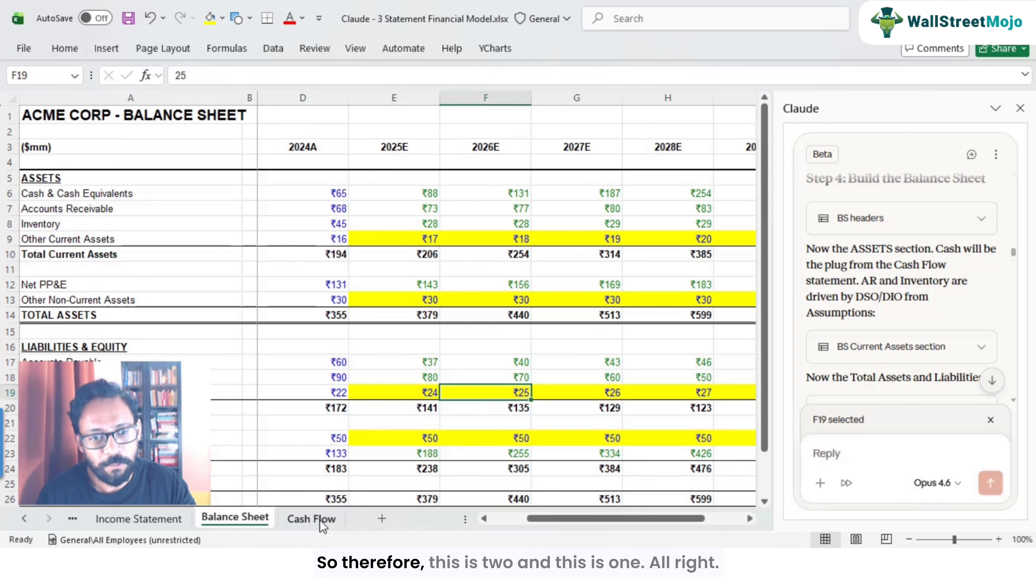
Step: Return to the Cash Flow sheet and check the 2026E Other CL change and the 2025E Net Cash from Operations total
click(311, 518)
key(Right)
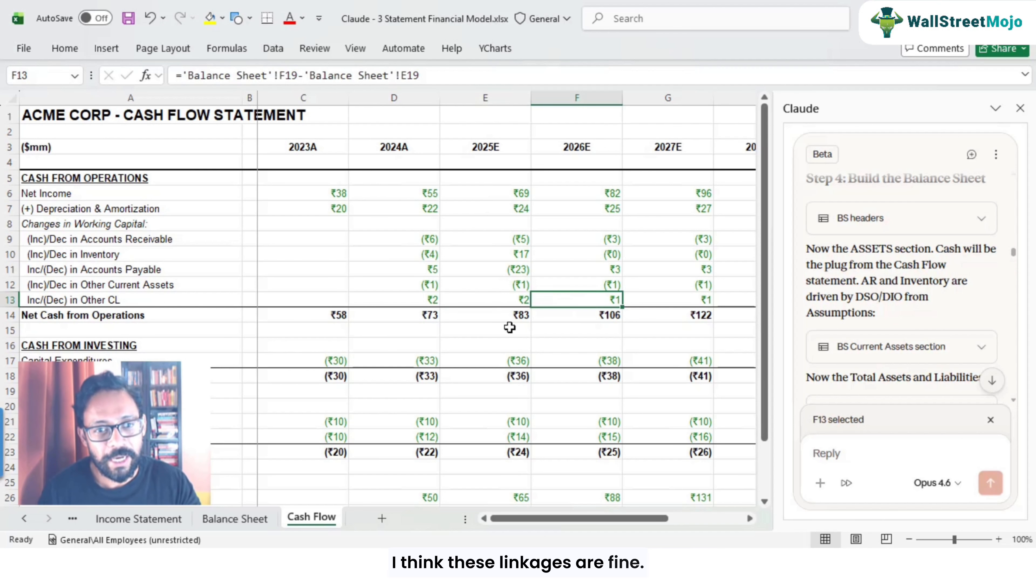
click(517, 318)
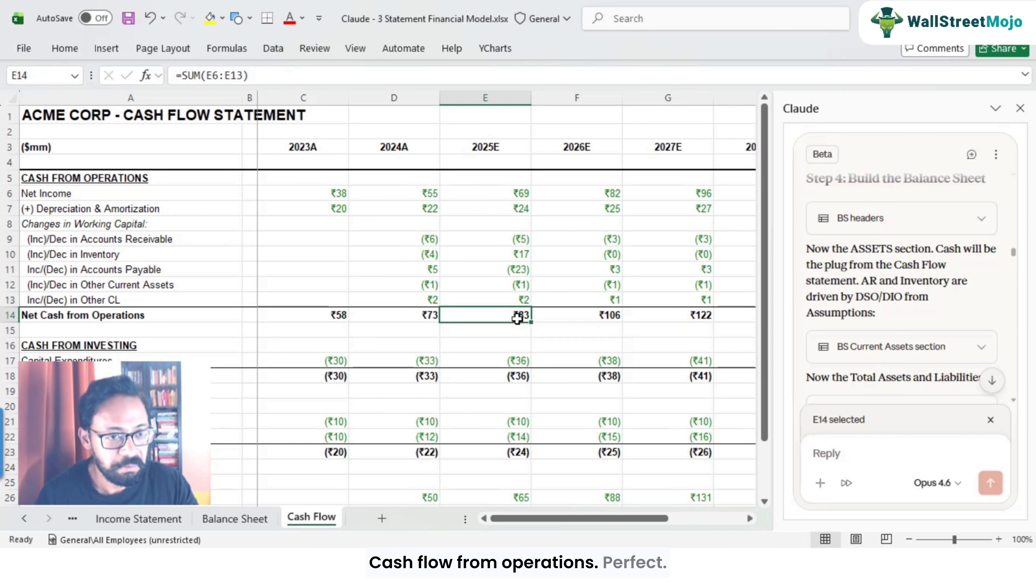
scroll(517, 317, down, 1)
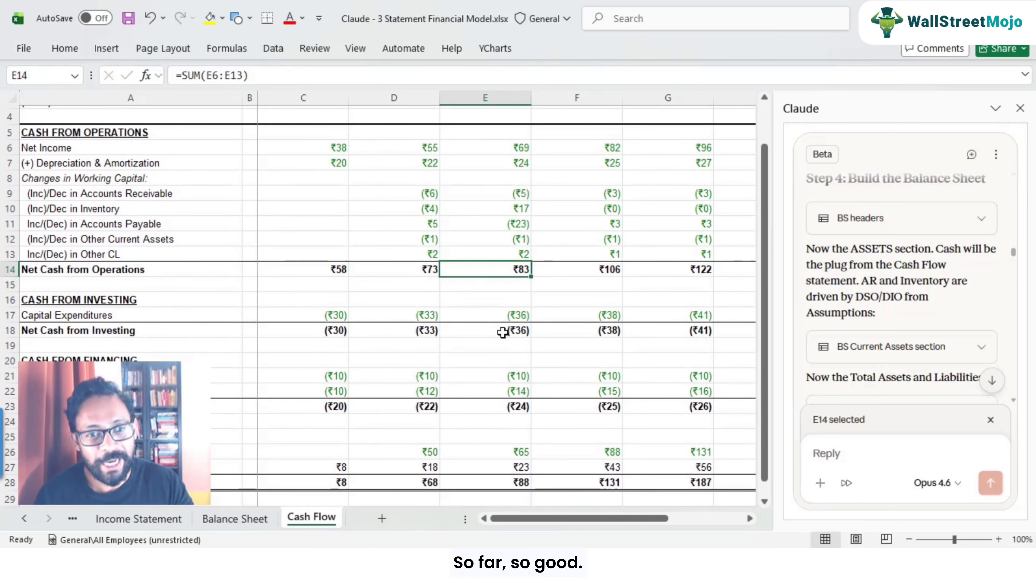
Step: Inspect the 2025E Capital Expenditures formula and the Net Cash from Investing total on the Cash Flow sheet
key(Down)
key(Down)
key(Down)
key(F2)
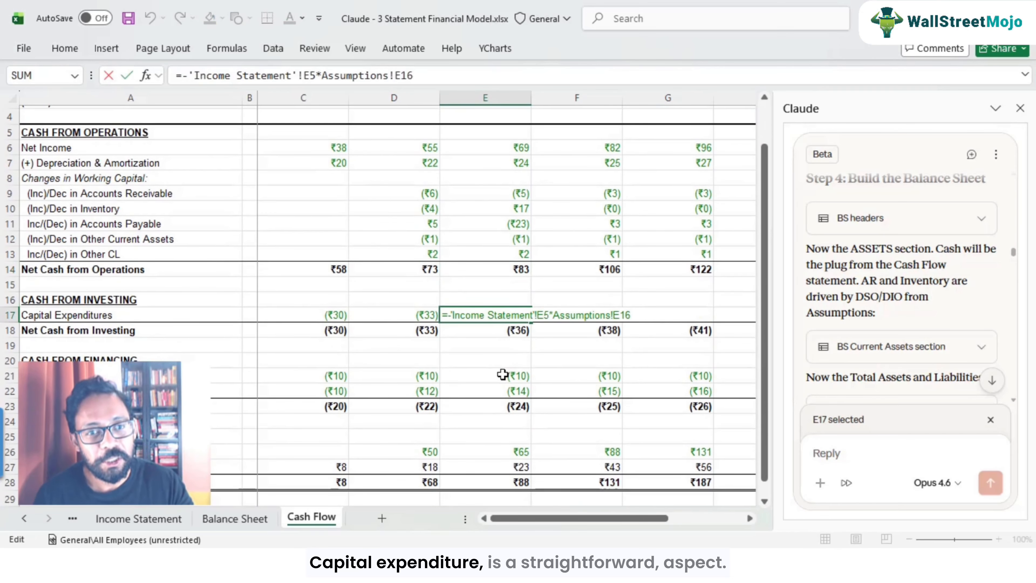
key(Escape)
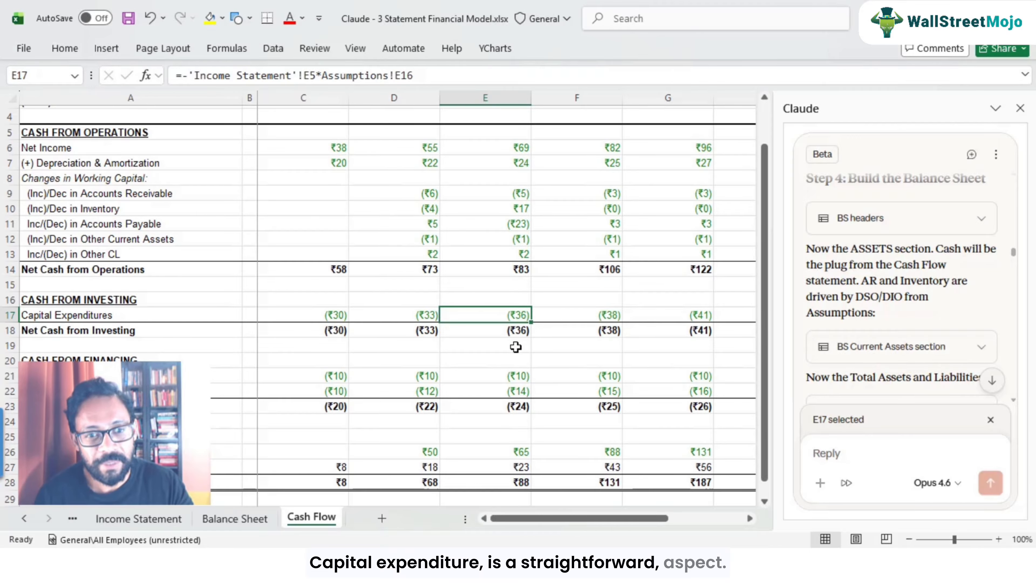
key(Down)
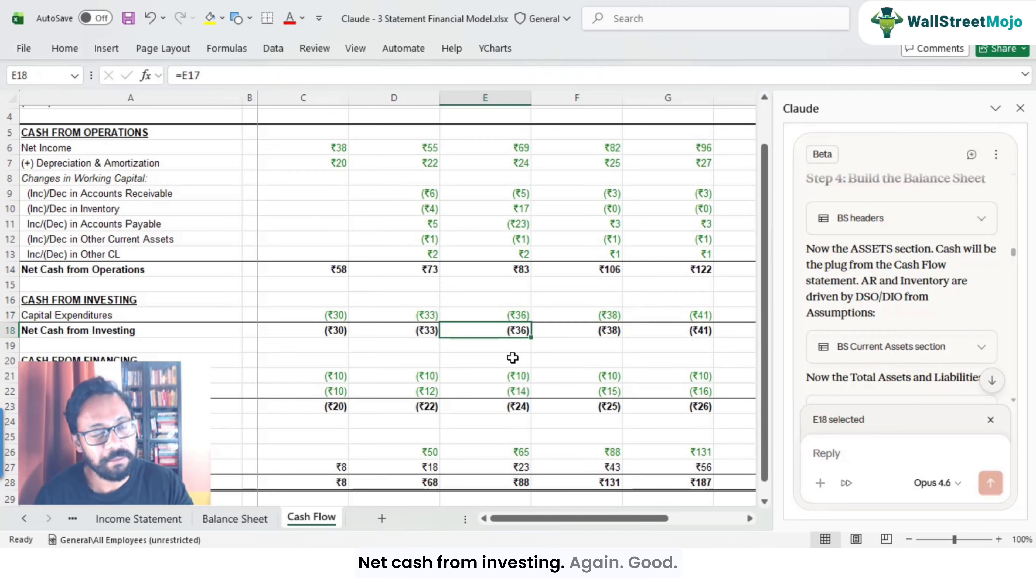
scroll(512, 355, down, 1)
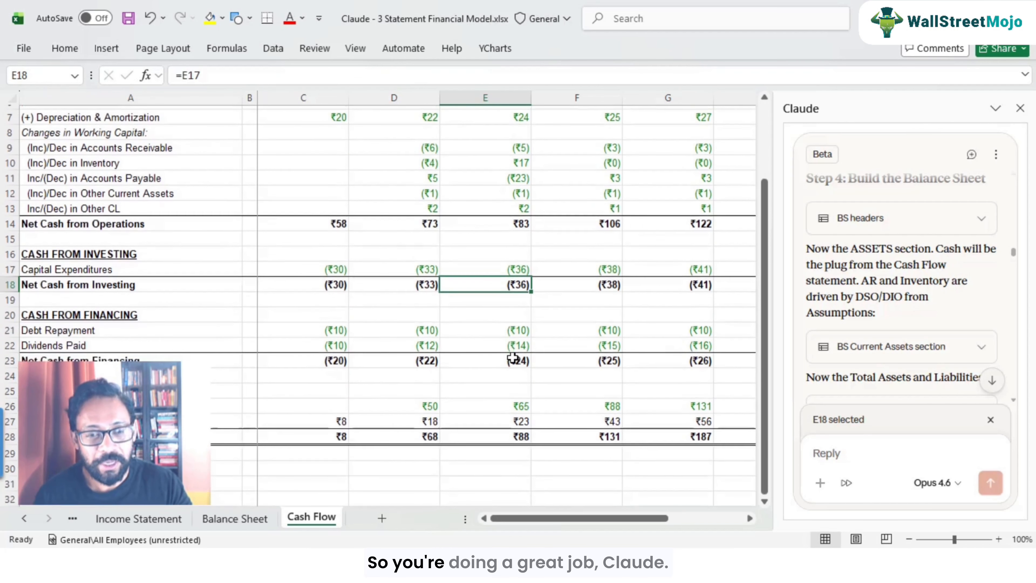
Step: Inspect the 2025E Debt Repayment, Dividends Paid and Net Cash from Financing formulas on the Cash Flow sheet
click(513, 332)
key(Home)
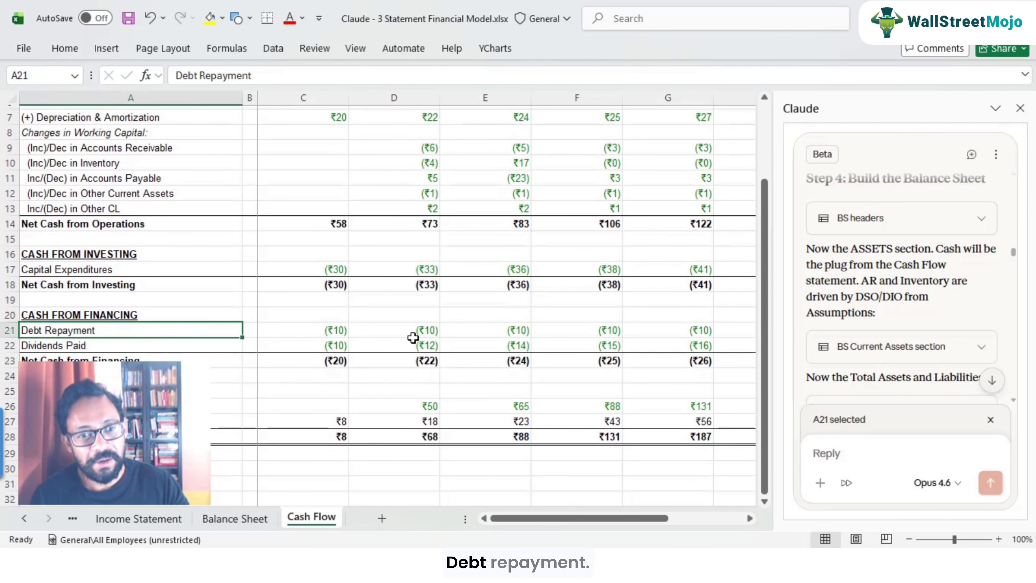
click(495, 335)
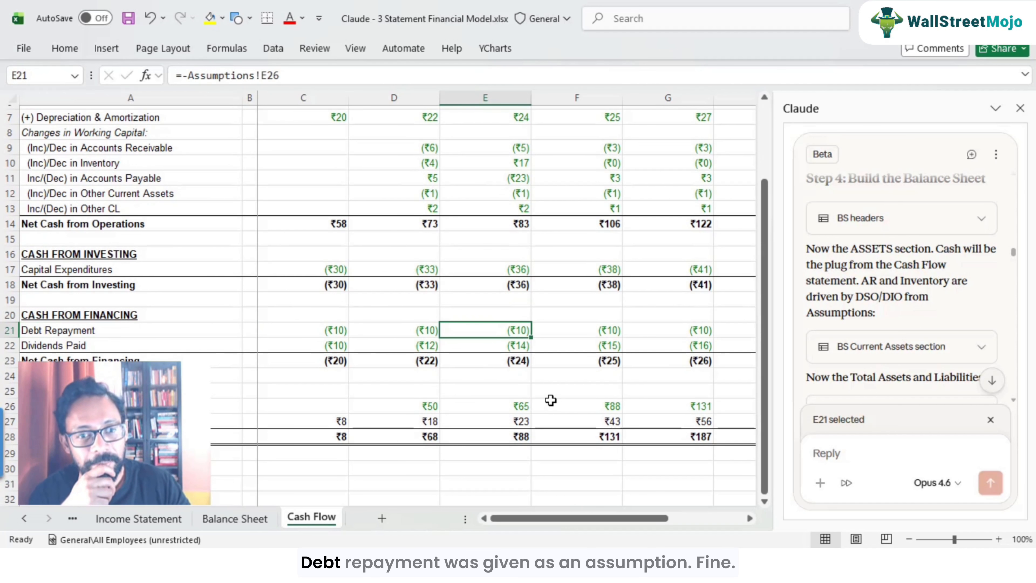
key(F2)
key(Escape)
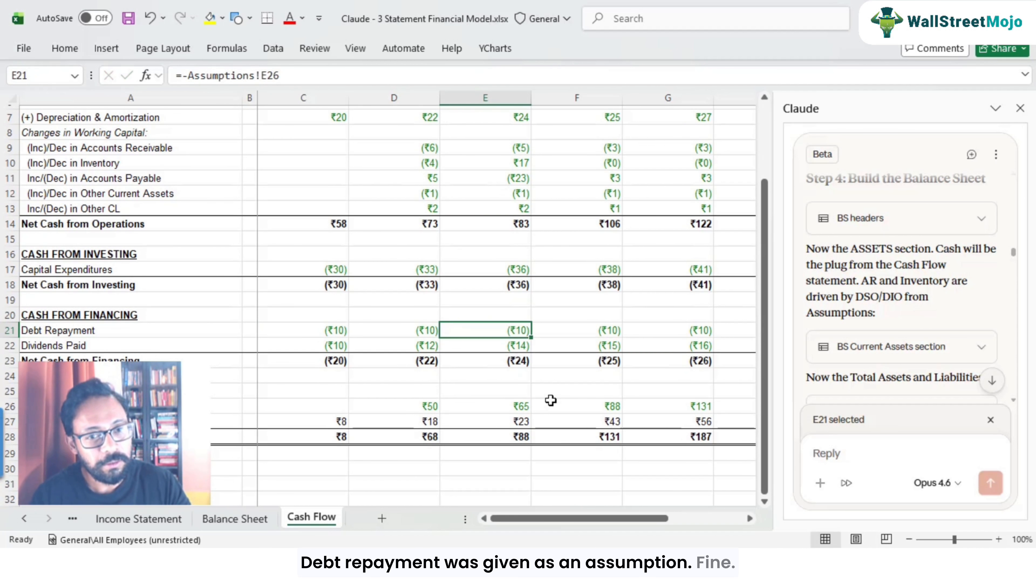
key(Down)
key(F2)
key(Escape)
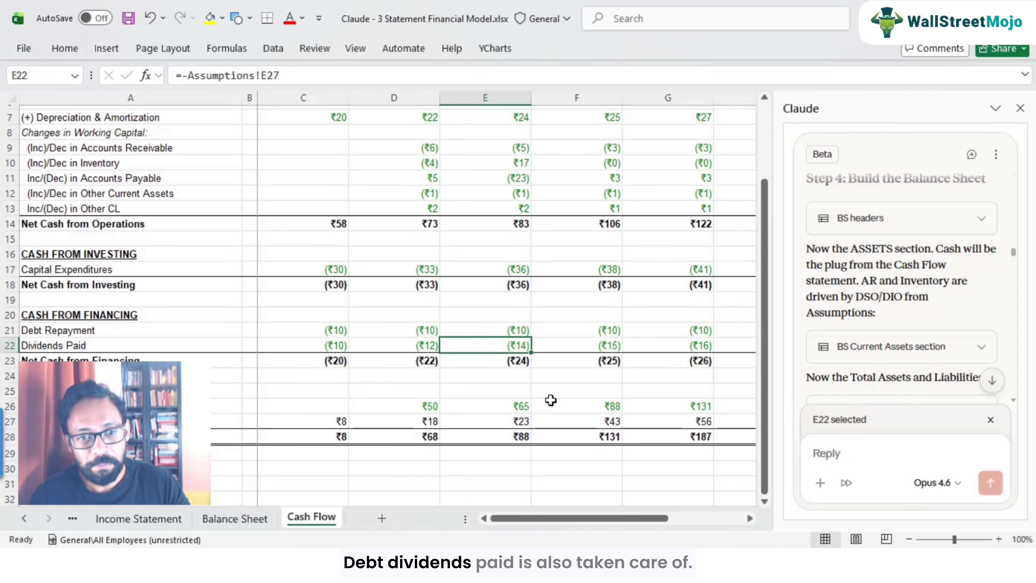
key(Down)
key(F2)
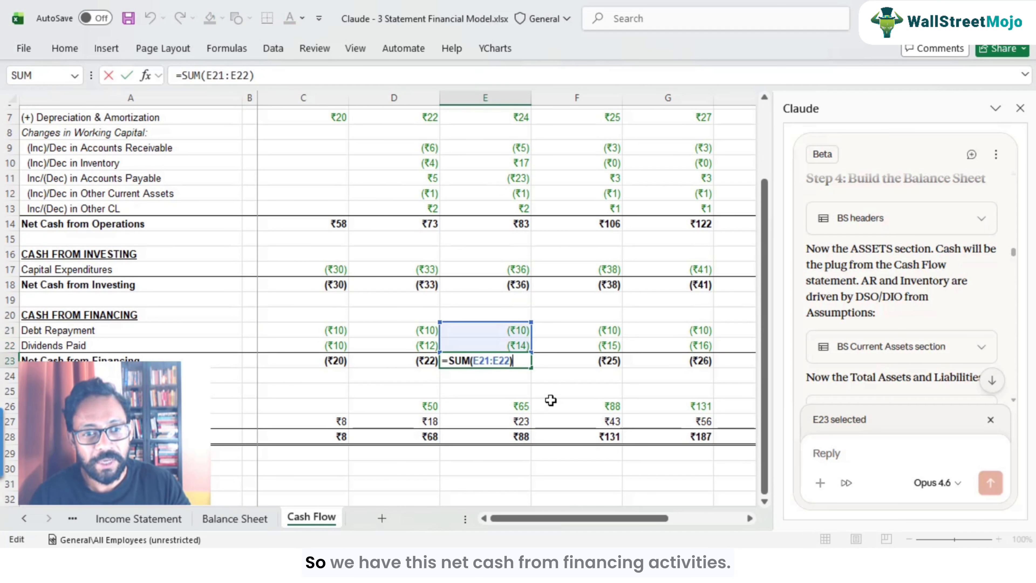
key(Escape)
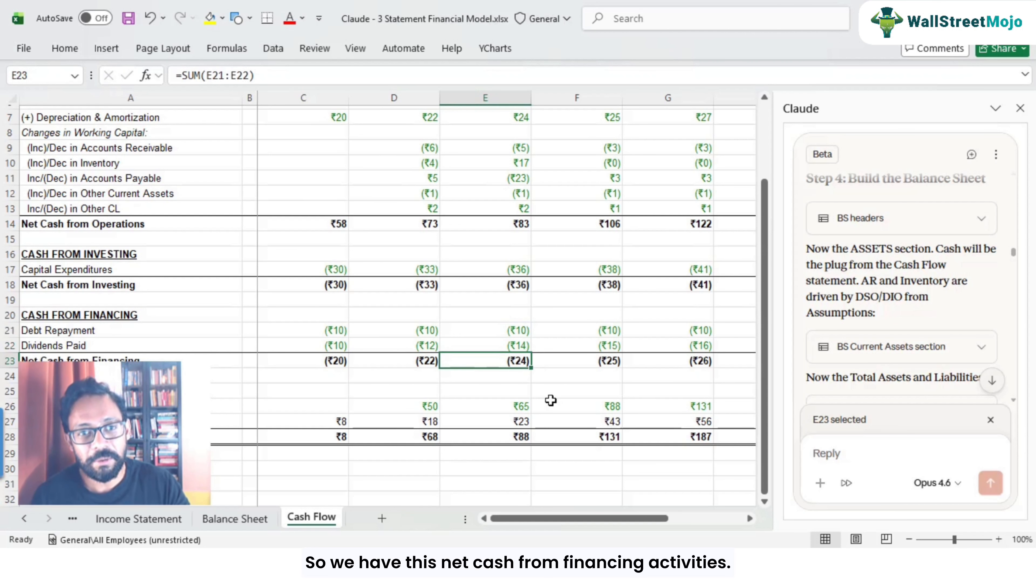
scroll(550, 400, up, 2)
scroll(516, 286, down, 2)
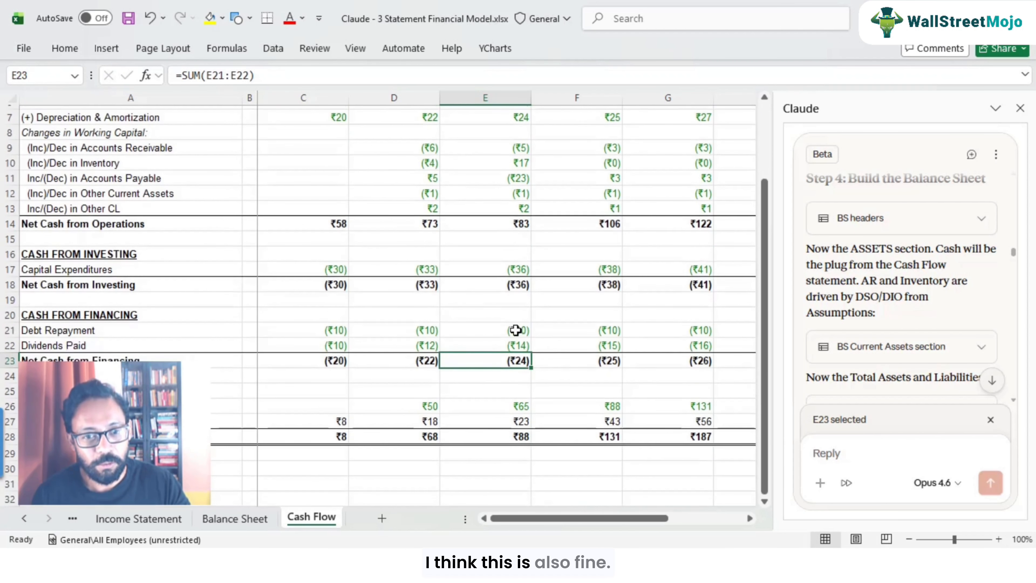
Step: Check the 2025E Beginning Cash link and highlight the 2024A ending cash cell in yellow
double_click(520, 408)
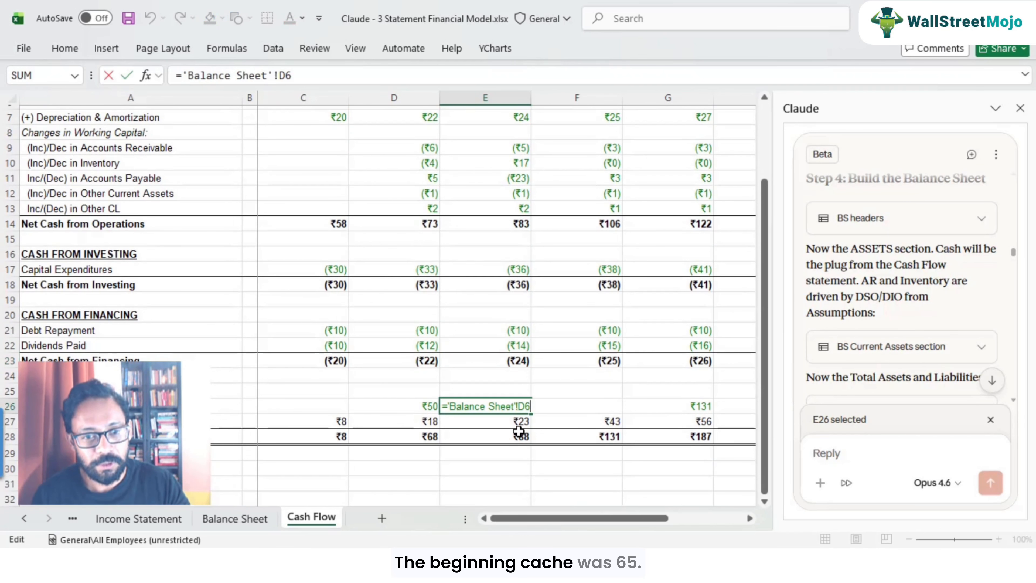
key(Escape)
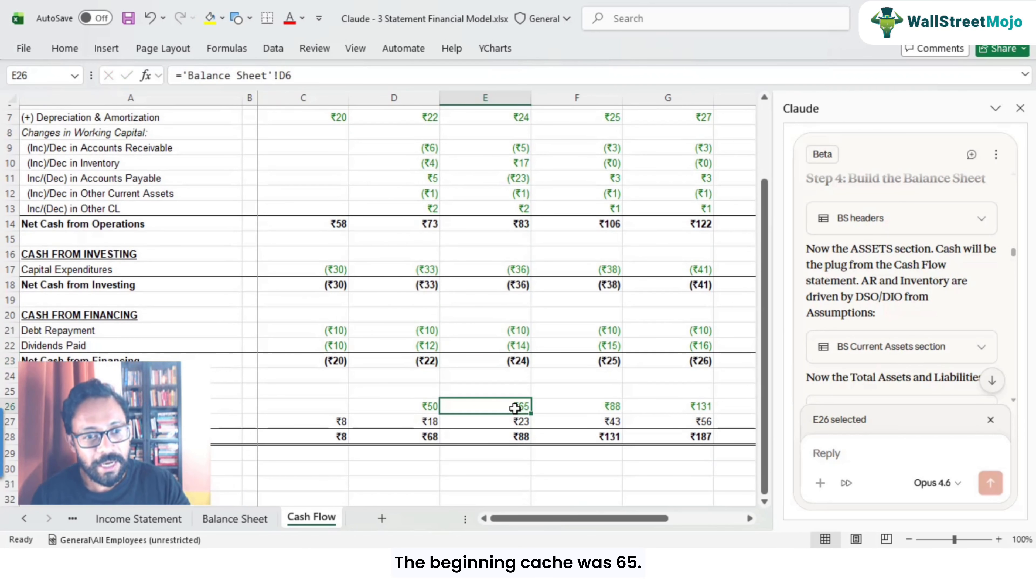
click(412, 439)
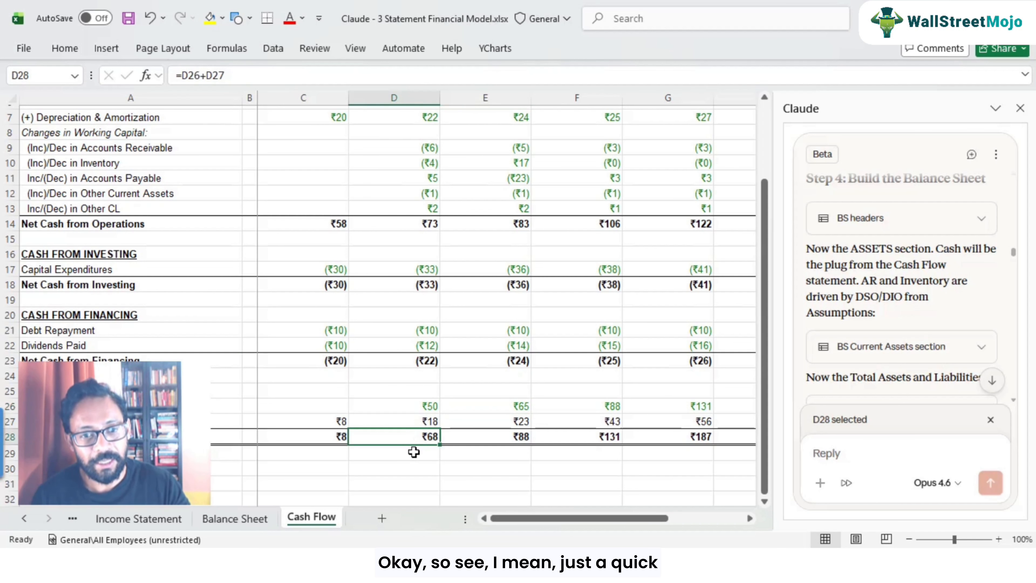
click(210, 19)
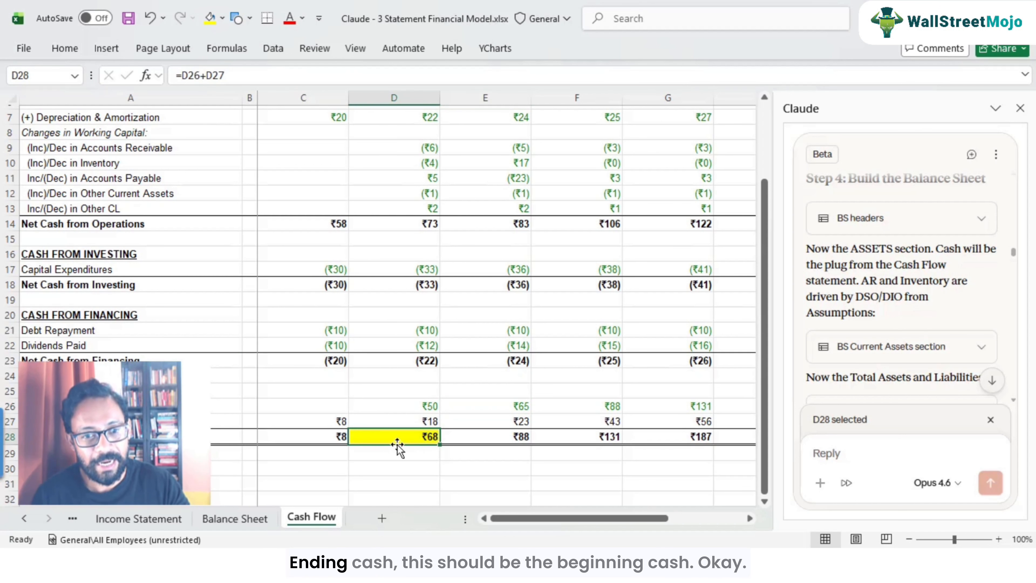
Step: Compare the 2025E Beginning Cash with the 2024A ending cash balance on the Cash Flow sheet
click(506, 405)
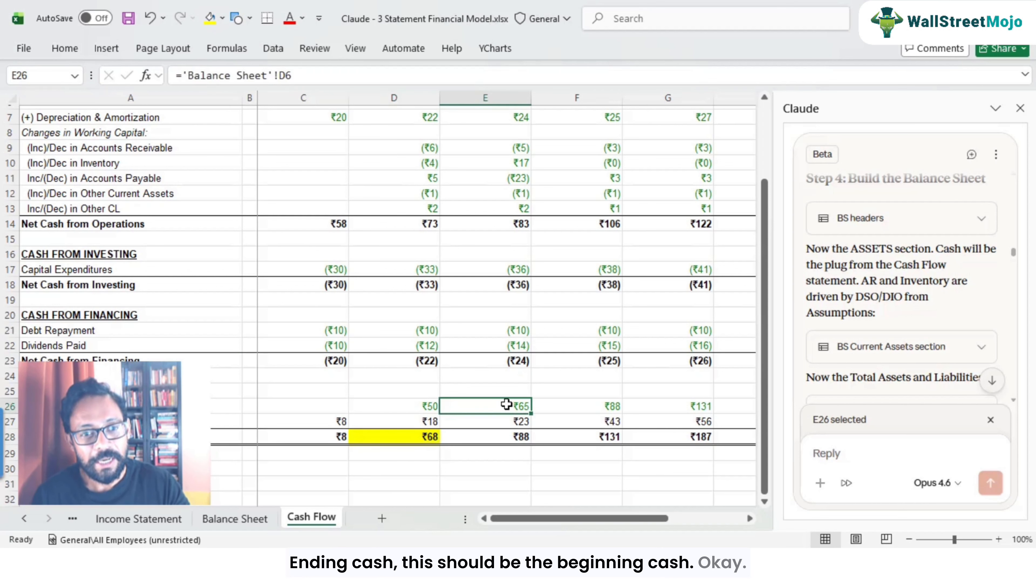
click(418, 439)
click(513, 407)
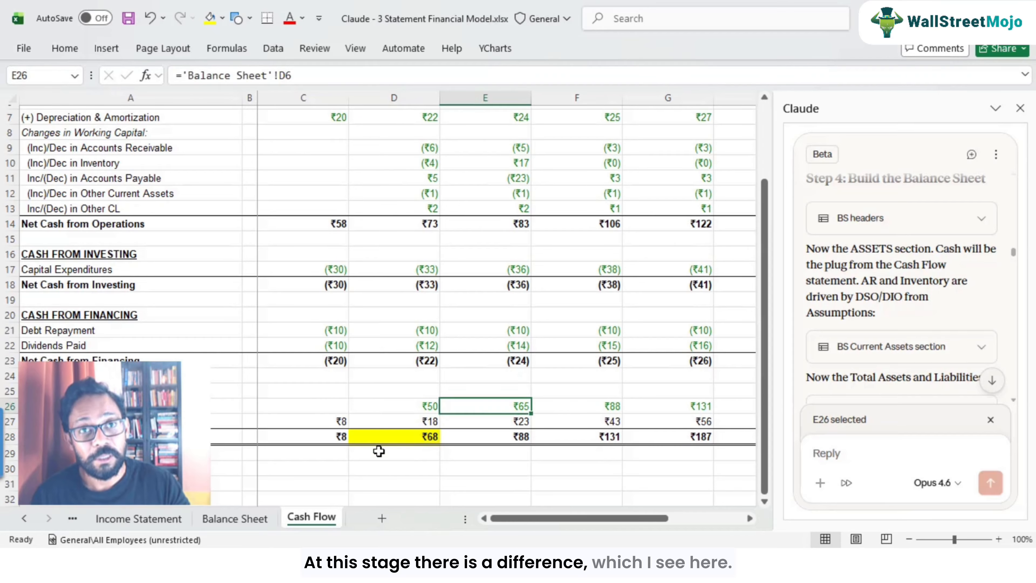
click(380, 452)
click(514, 405)
click(421, 435)
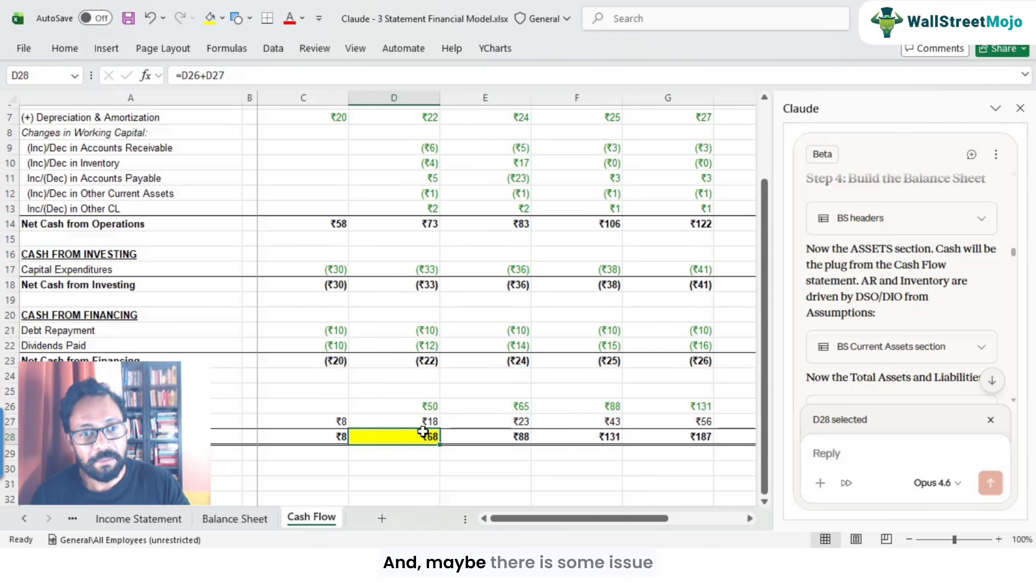
scroll(422, 432, up, 1)
scroll(423, 431, up, 1)
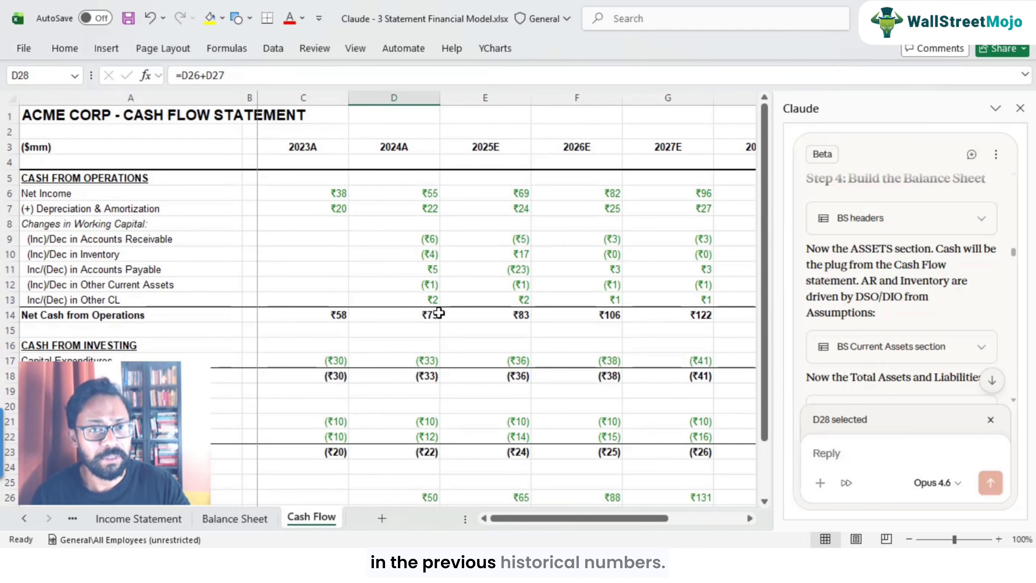
scroll(440, 354, down, 2)
double_click(509, 404)
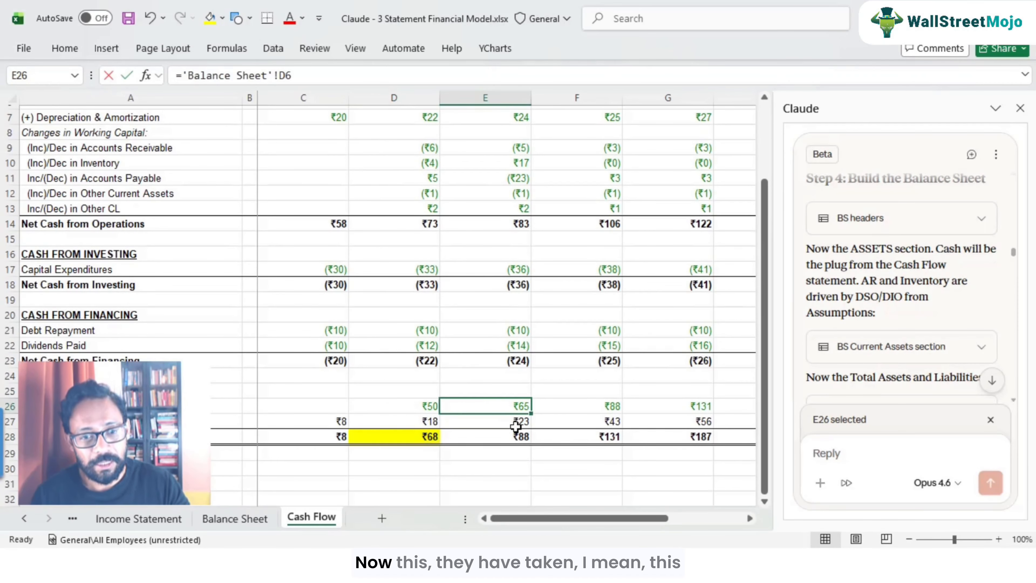
key(Escape)
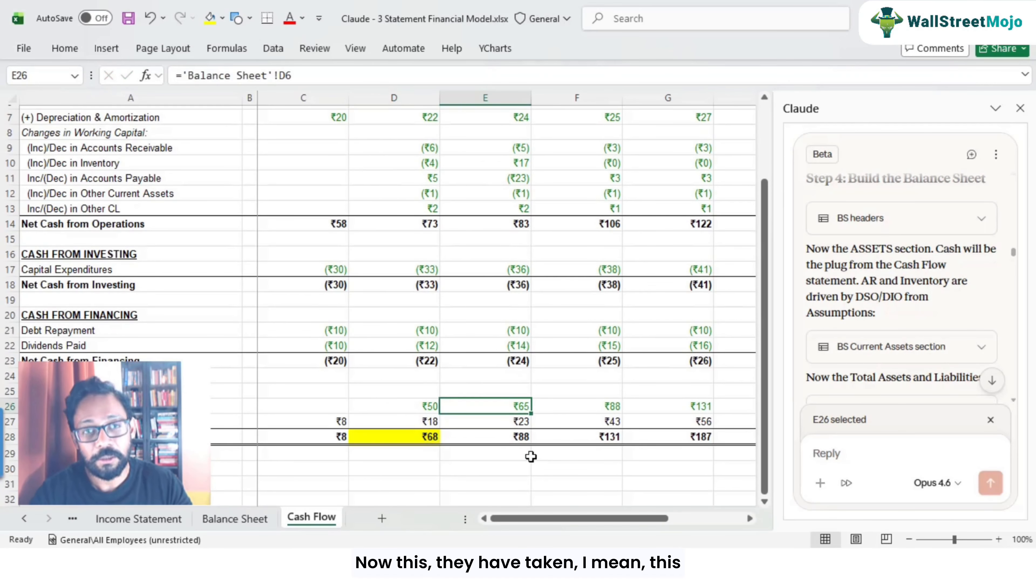
Step: Trace the 2025E Beginning Cash to its Balance Sheet cash source and return to the 2024A ending cash
key(ctrl+bracketleft)
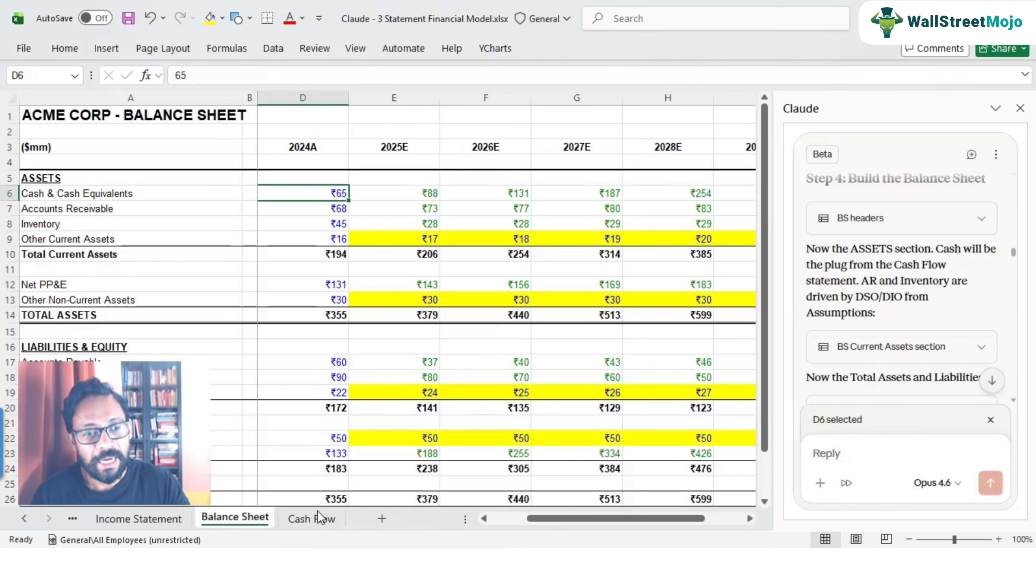
click(312, 518)
click(397, 435)
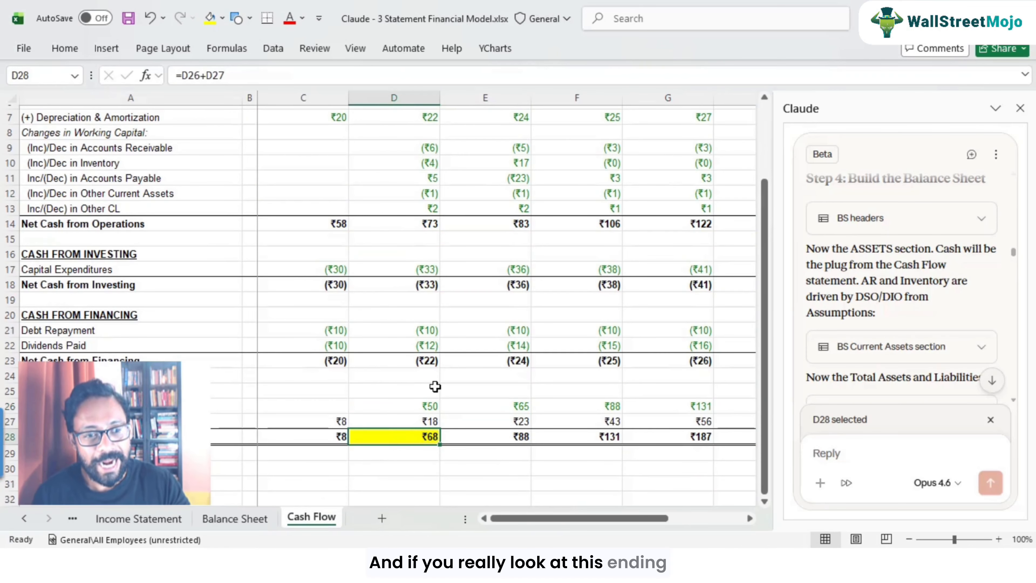
Step: Add a check in D30 subtracting the Balance Sheet 2024A Cash & Cash Equivalents from the 2024A ending cash
scroll(394, 249, up, 2)
scroll(404, 417, down, 2)
click(396, 473)
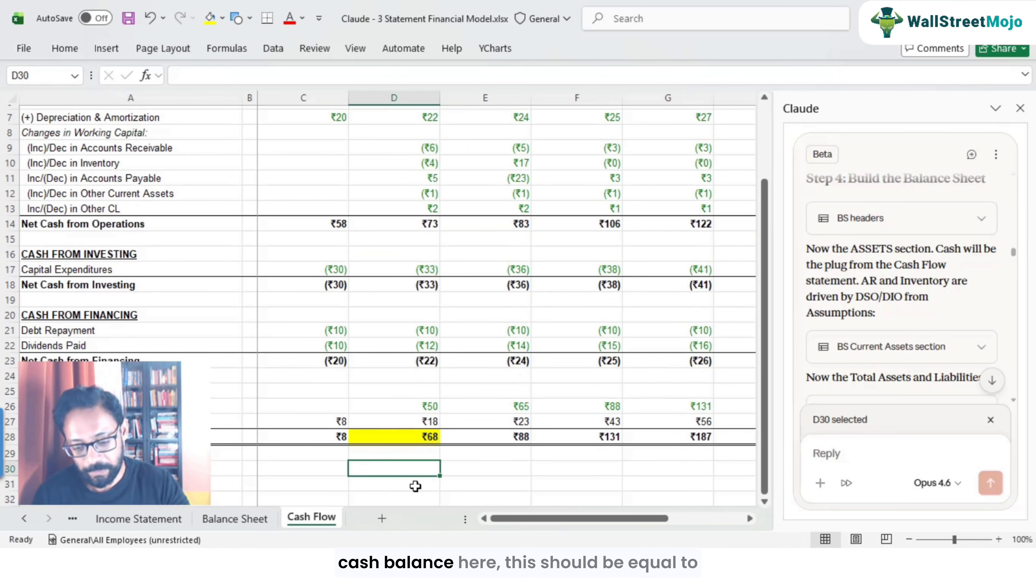
text(=)
click(421, 436)
text(-)
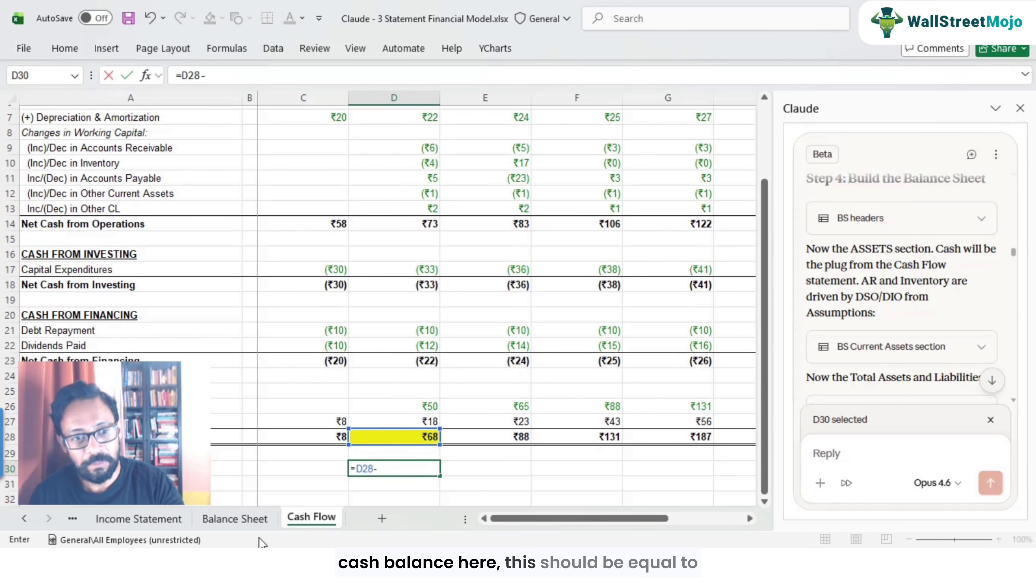
click(235, 518)
click(338, 192)
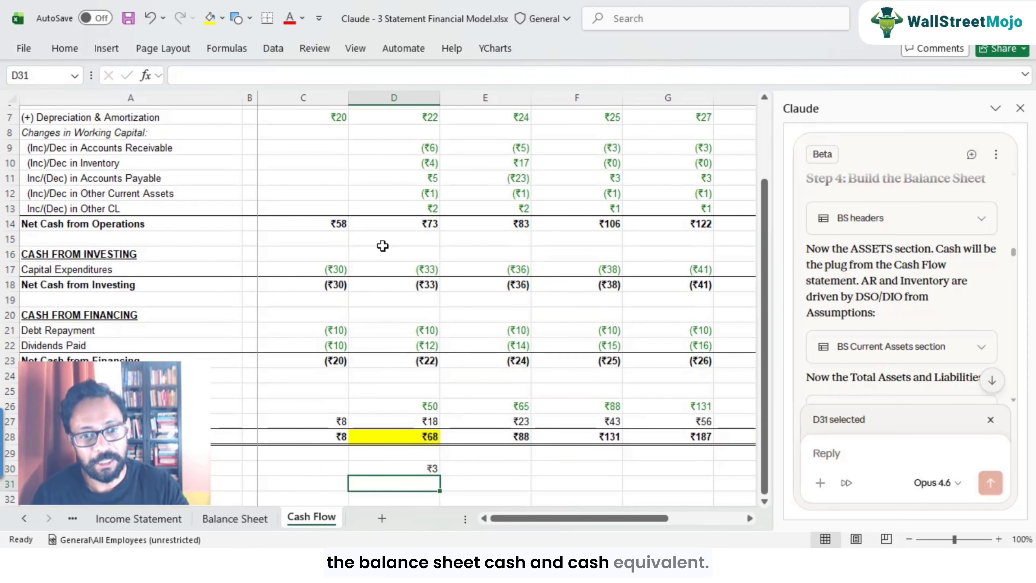
double_click(412, 469)
key(Escape)
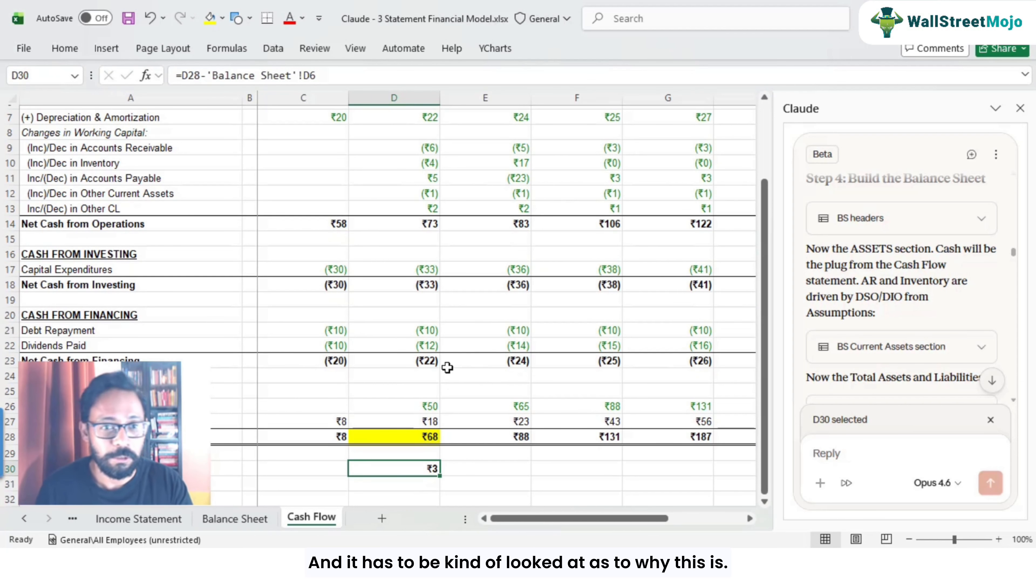
Step: Review the beginning and ending cash cells for 2024A and 2025E to locate the cash mismatch
scroll(447, 367, up, 2)
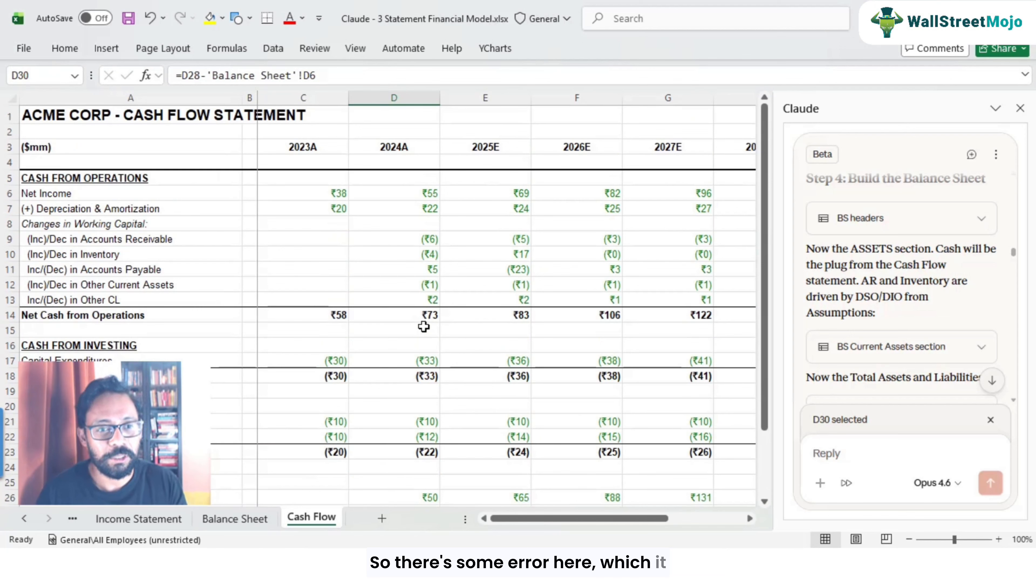
scroll(424, 327, down, 1)
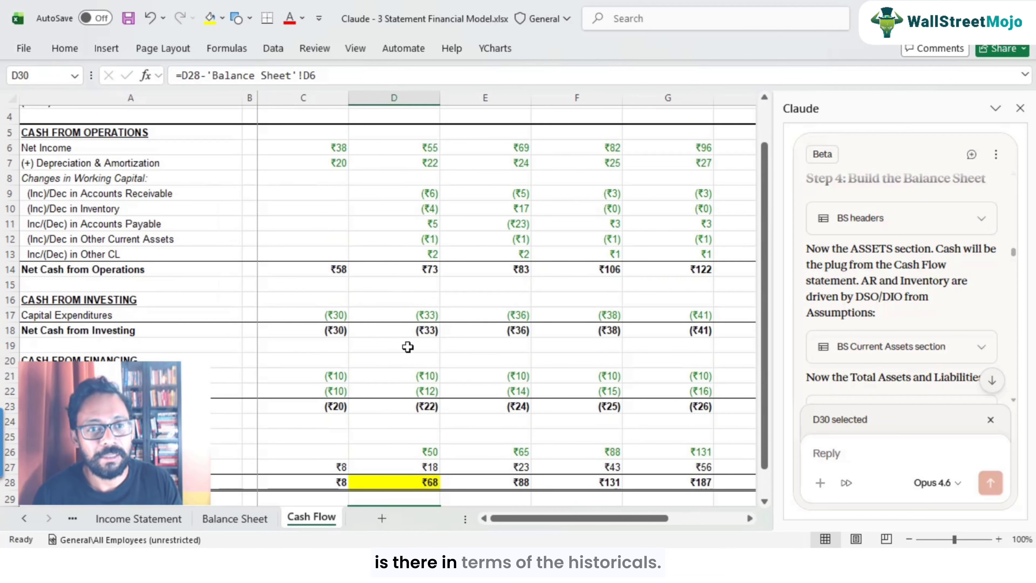
scroll(396, 286, up, 1)
scroll(421, 277, down, 3)
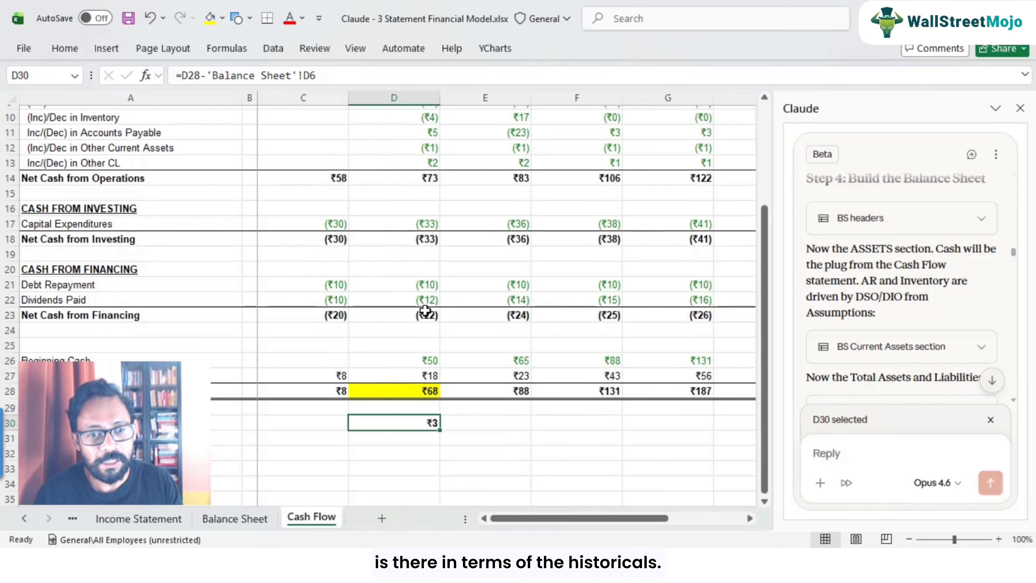
click(511, 363)
click(425, 391)
click(506, 362)
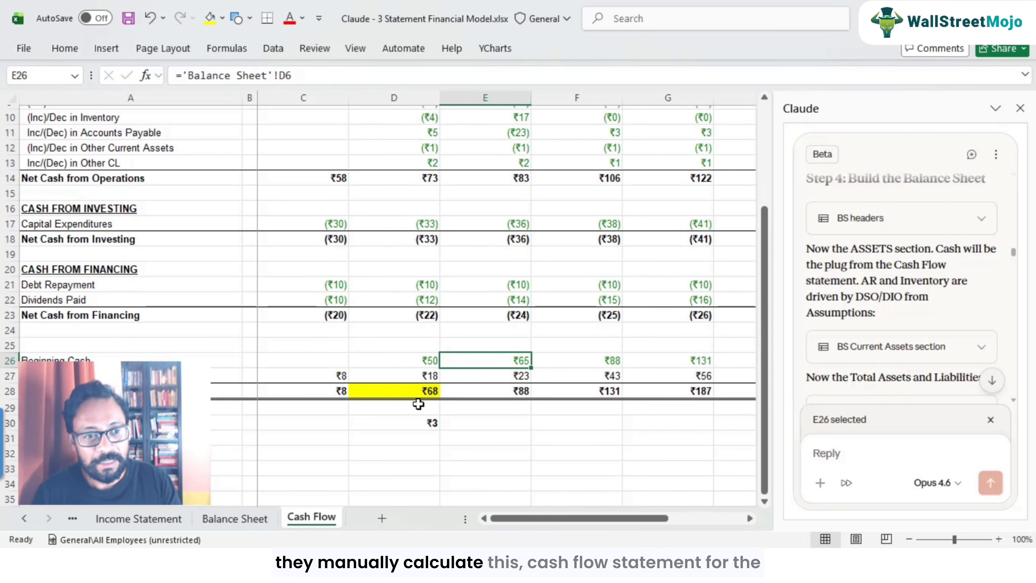
click(431, 394)
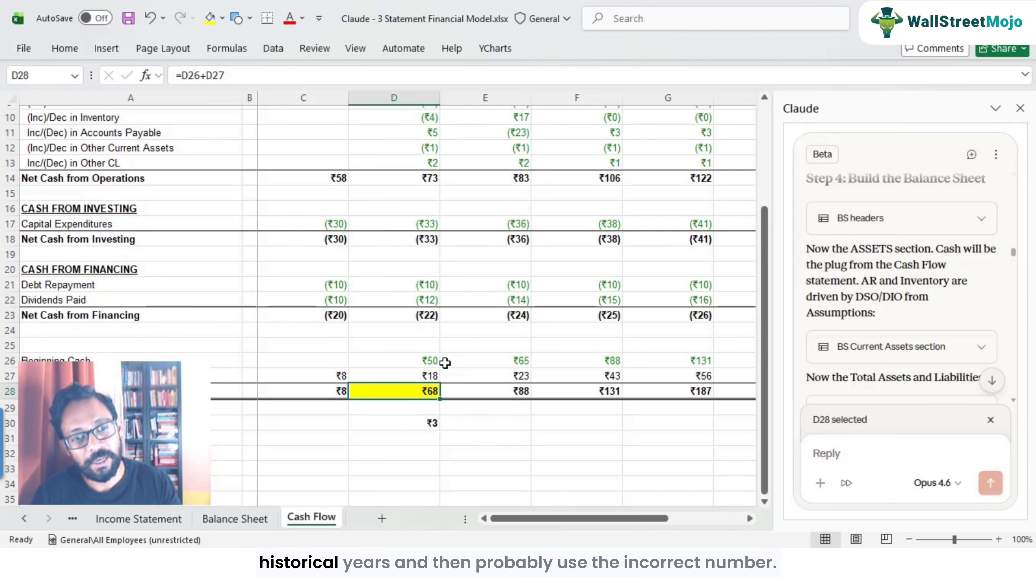
click(515, 362)
double_click(517, 366)
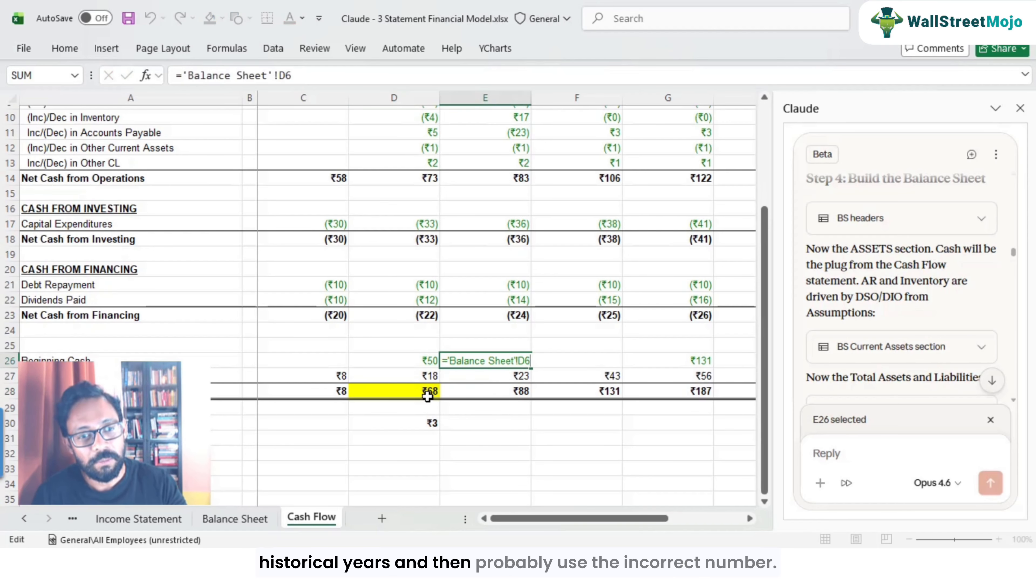
click(429, 392)
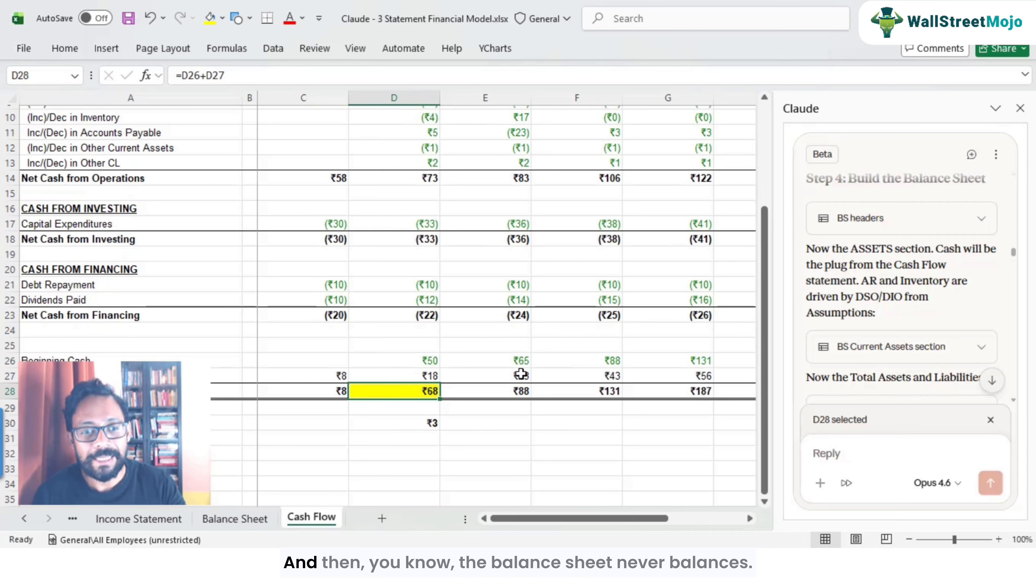
click(521, 392)
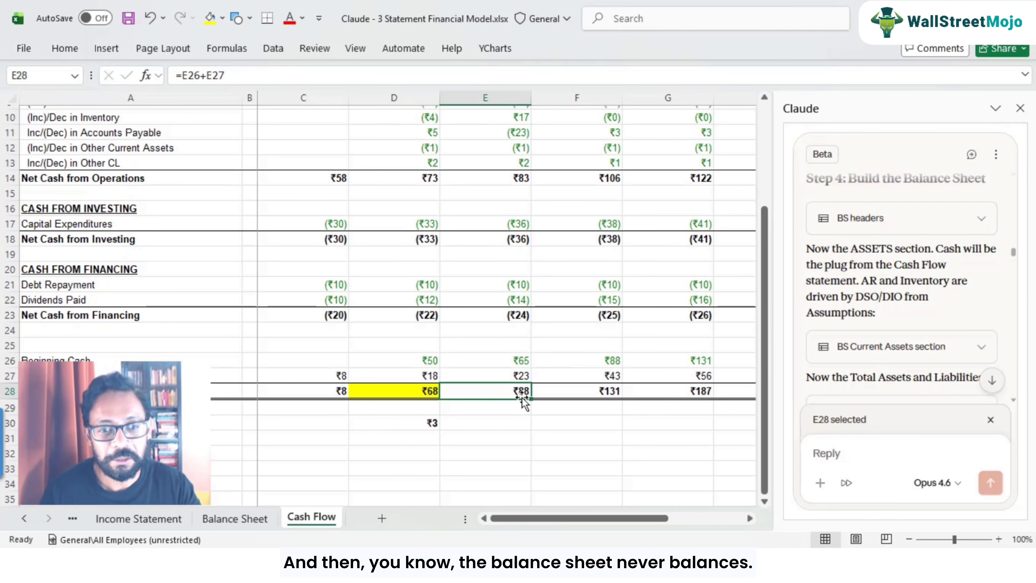
Step: Inspect the 2025E Ending Cash, Net Change in Cash and check-cell formulas on the Cash Flow sheet
key(F2)
key(Escape)
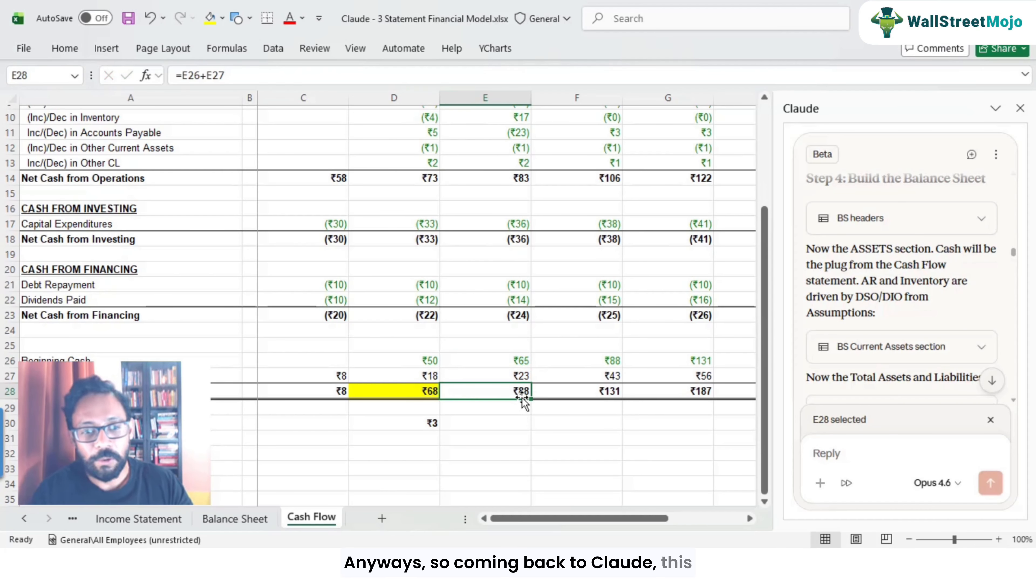
click(385, 424)
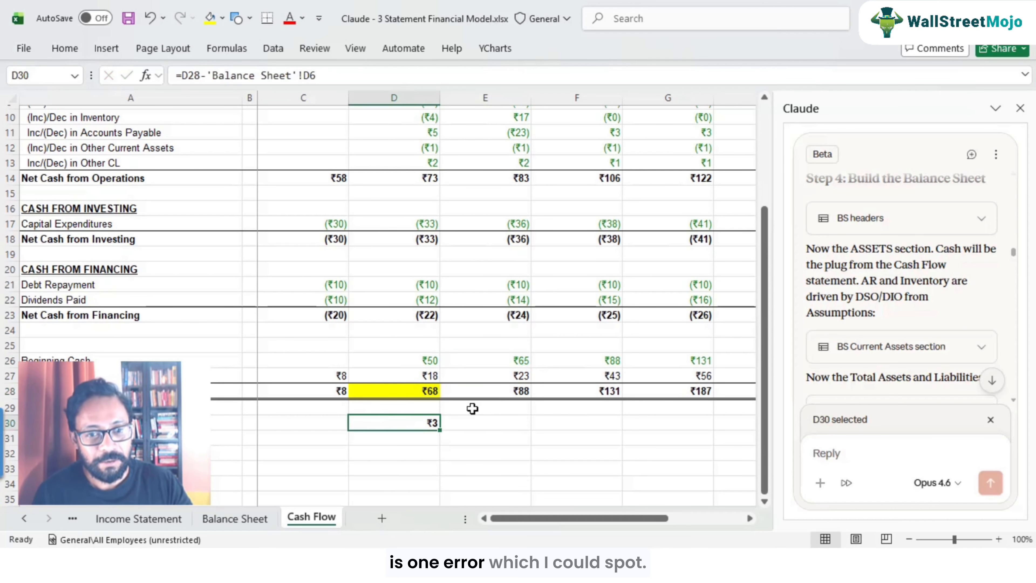
click(508, 392)
click(521, 374)
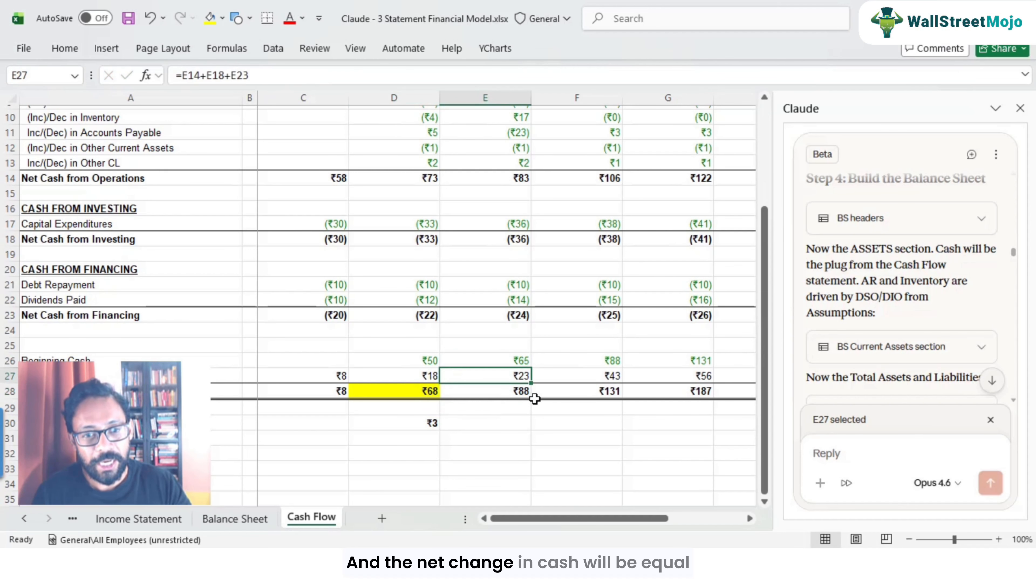
double_click(515, 375)
scroll(513, 376, up, 2)
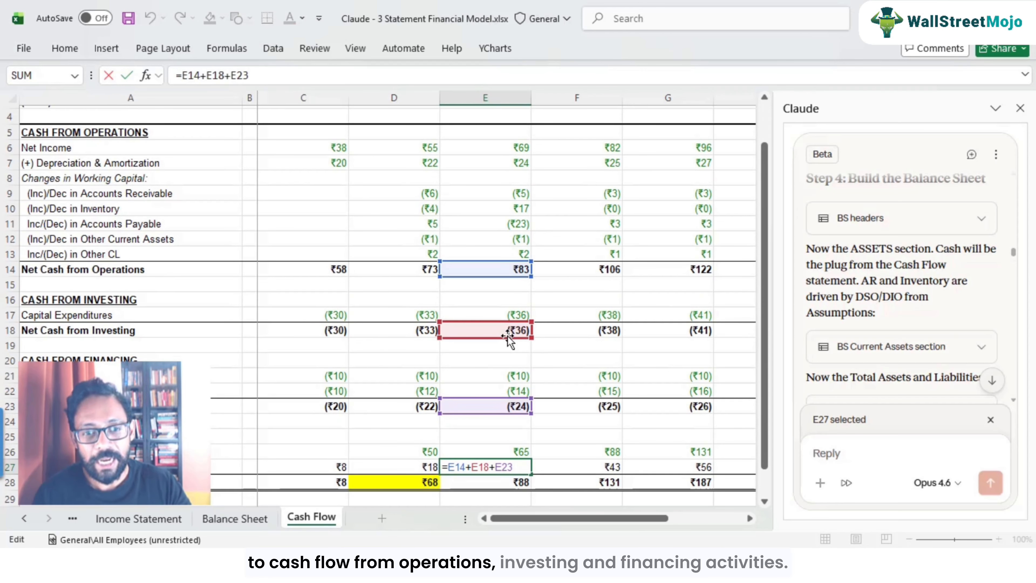
key(Escape)
scroll(509, 433, down, 1)
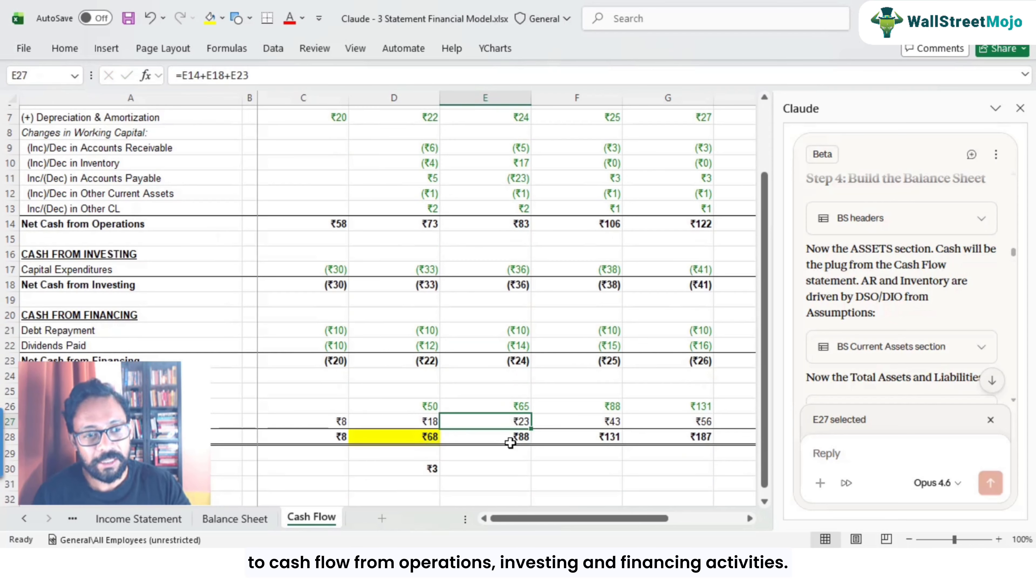
click(524, 440)
key(F2)
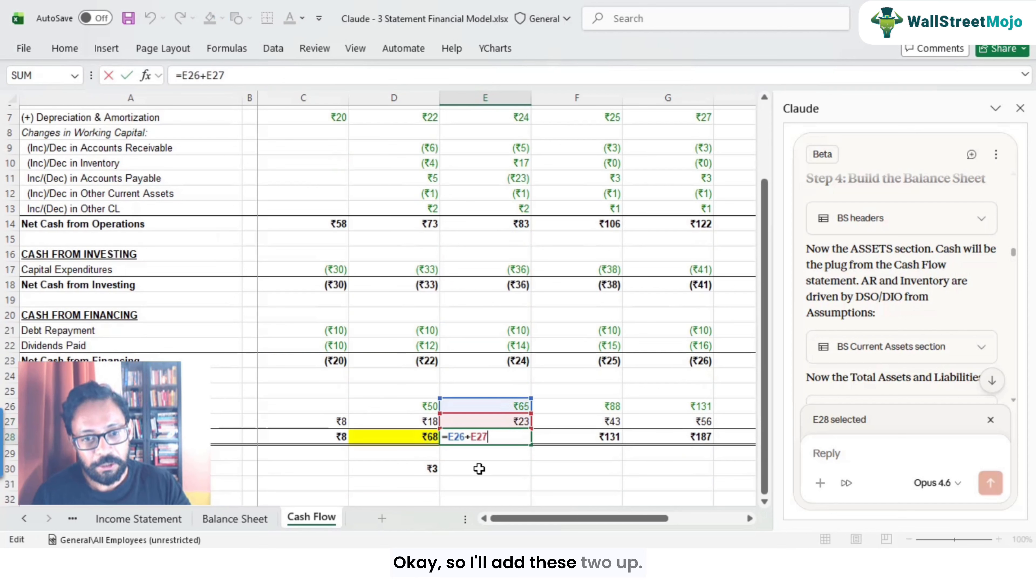
Step: Highlight the 2025E Beginning Cash cell in light green
key(Escape)
click(524, 408)
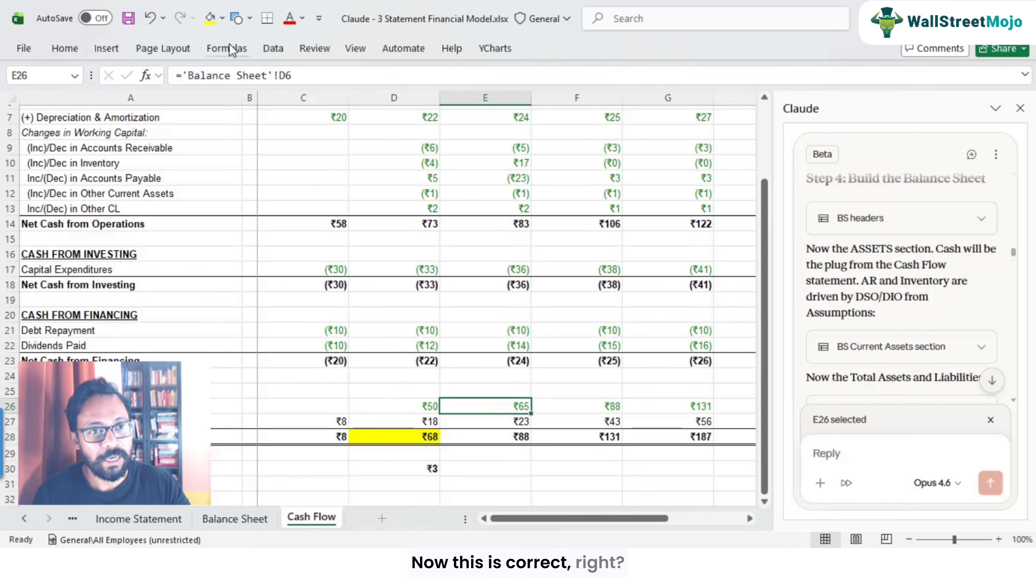
click(222, 19)
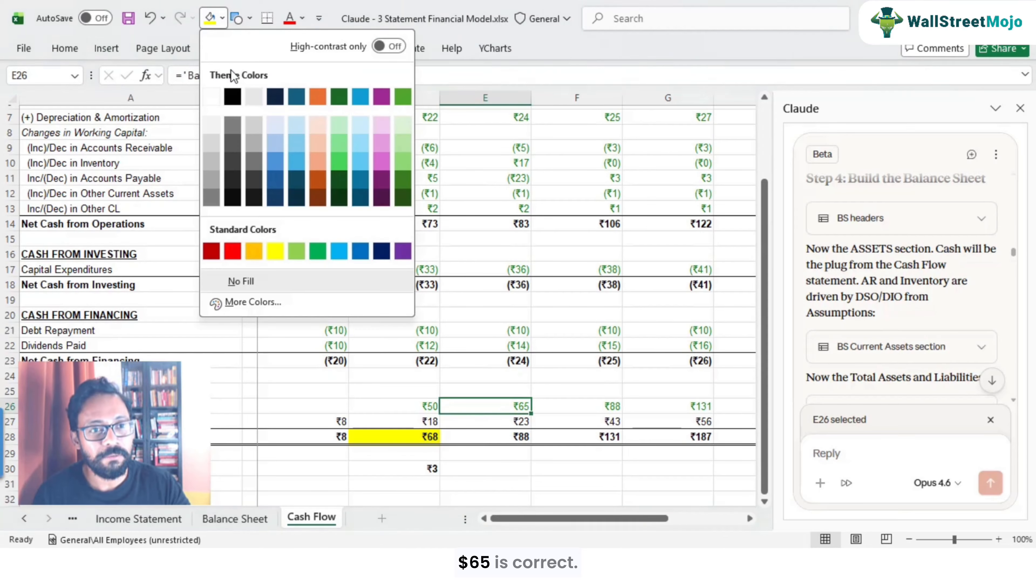
click(298, 254)
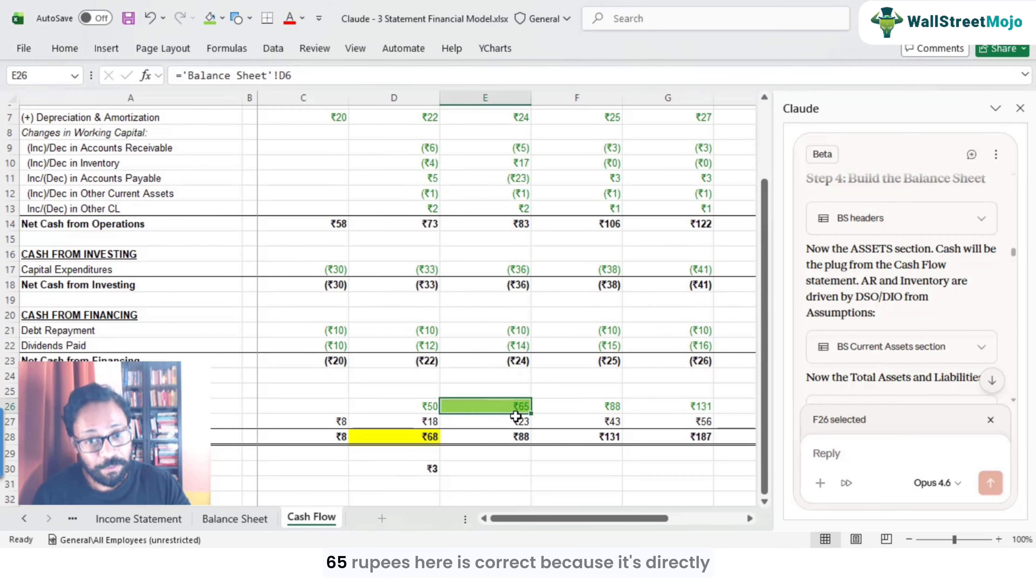
Step: Cross-check the 2025E Beginning Cash against Balance Sheet cash and reopen the 2025E Ending Cash formula
click(265, 521)
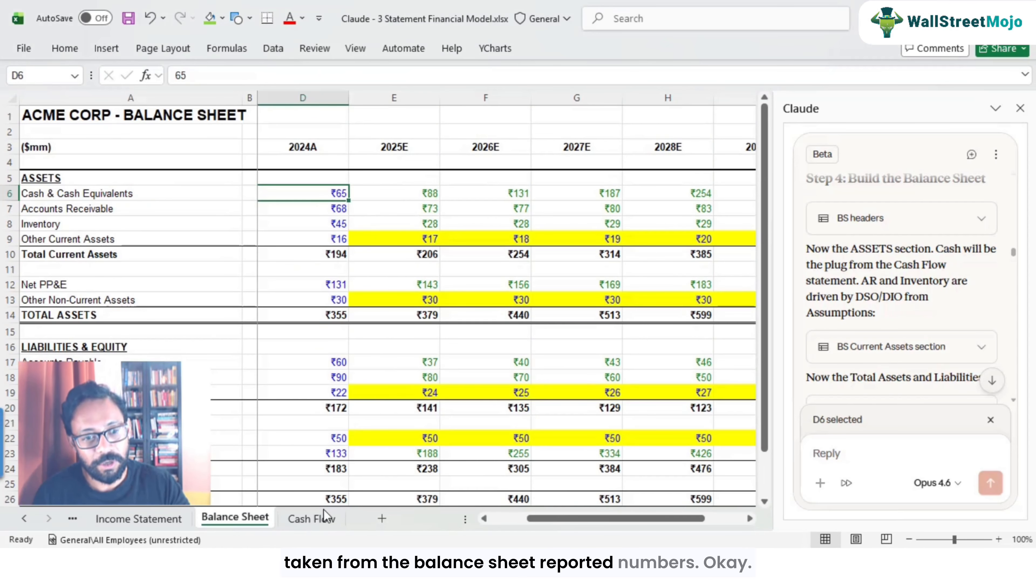
click(311, 518)
click(521, 440)
key(F2)
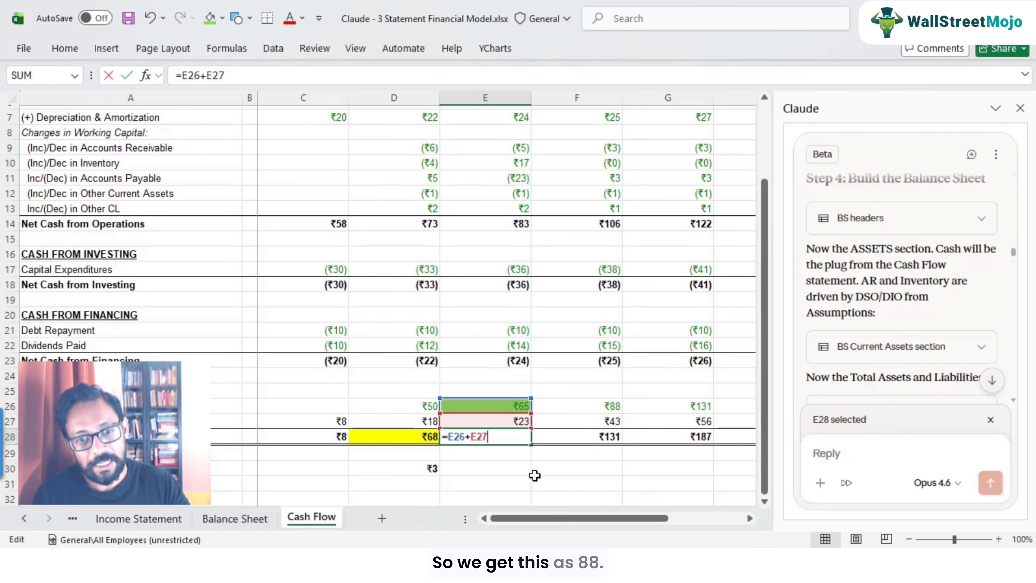
key(Escape)
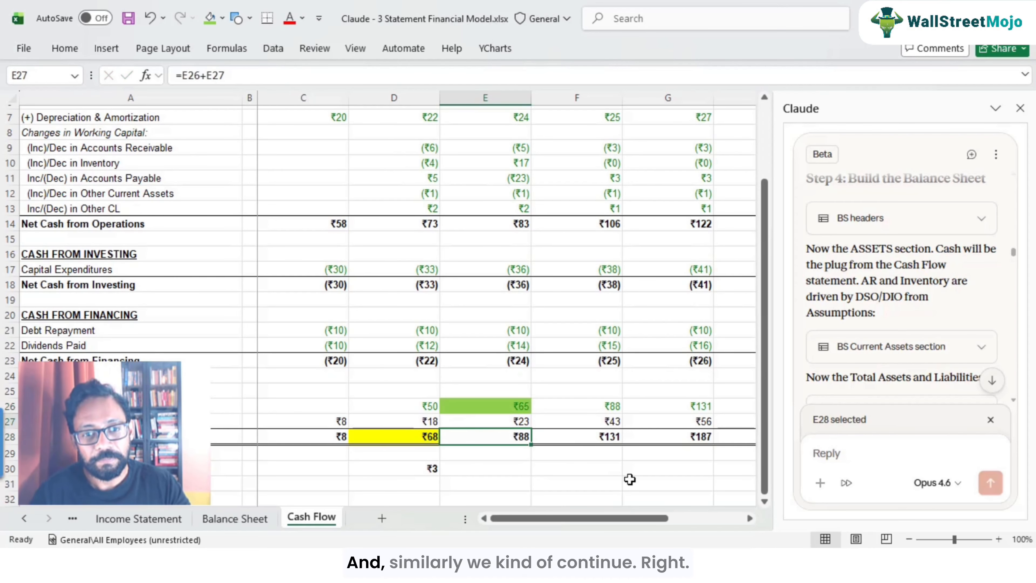
Step: Step through the forecast Net Change in Cash and Beginning Cash formulas on the Cash Flow sheet
key(Up)
key(Right)
key(Right)
key(Right)
key(Right)
key(Left)
key(Left)
key(Left)
key(Left)
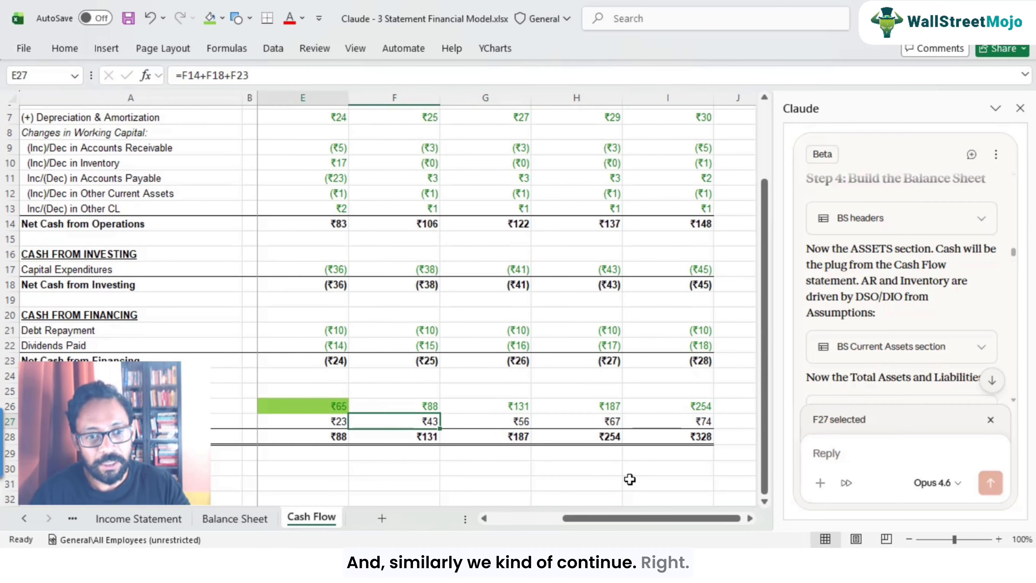
key(Up)
key(Right)
key(F2)
key(Escape)
key(Left)
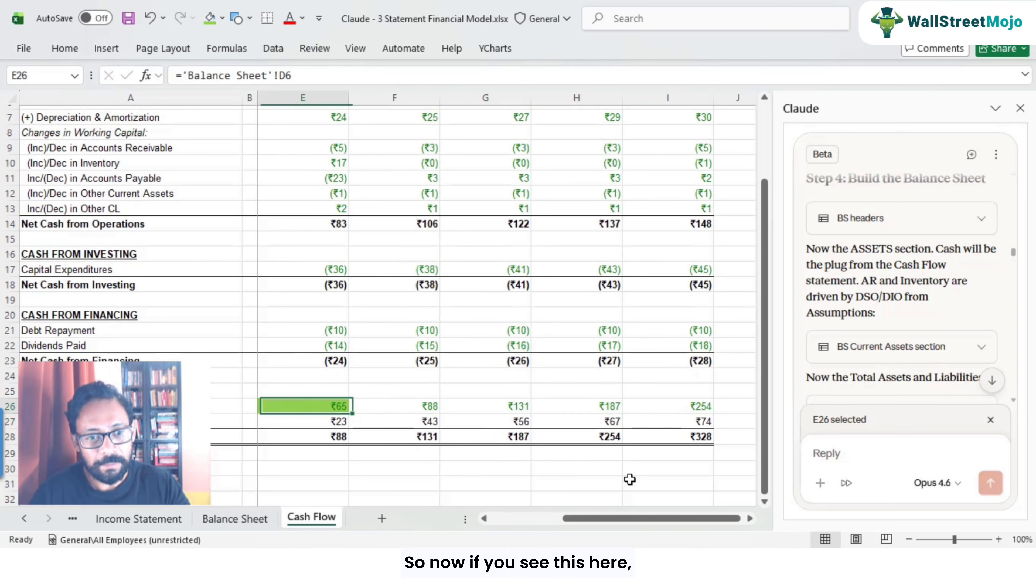
key(Right)
ctrl+click(325, 439)
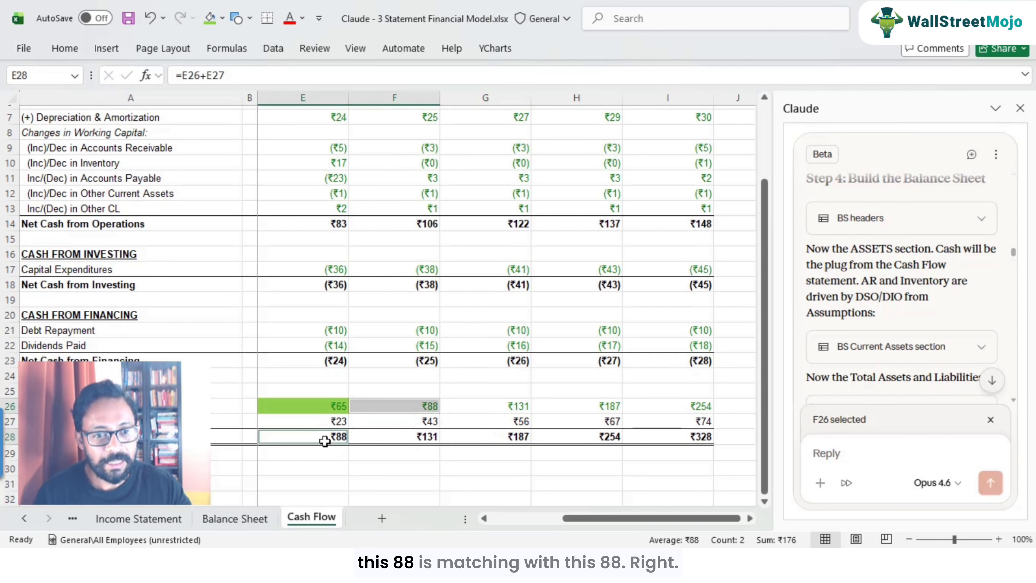
Step: Check the Beginning Cash links for each forecast year from 2025E to 2029E
click(421, 406)
click(518, 406)
click(606, 405)
click(707, 406)
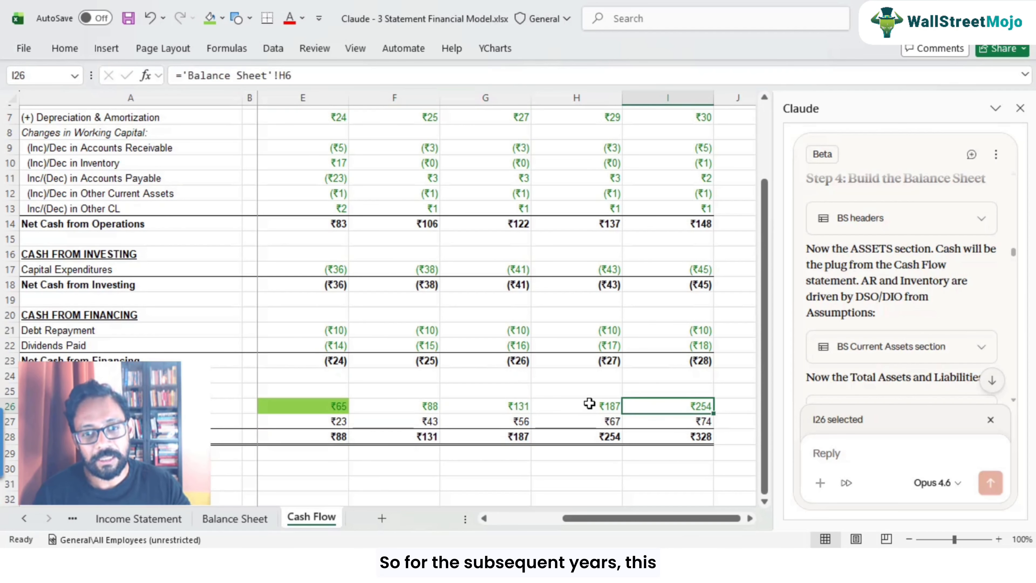
click(590, 405)
click(474, 405)
click(410, 404)
click(343, 407)
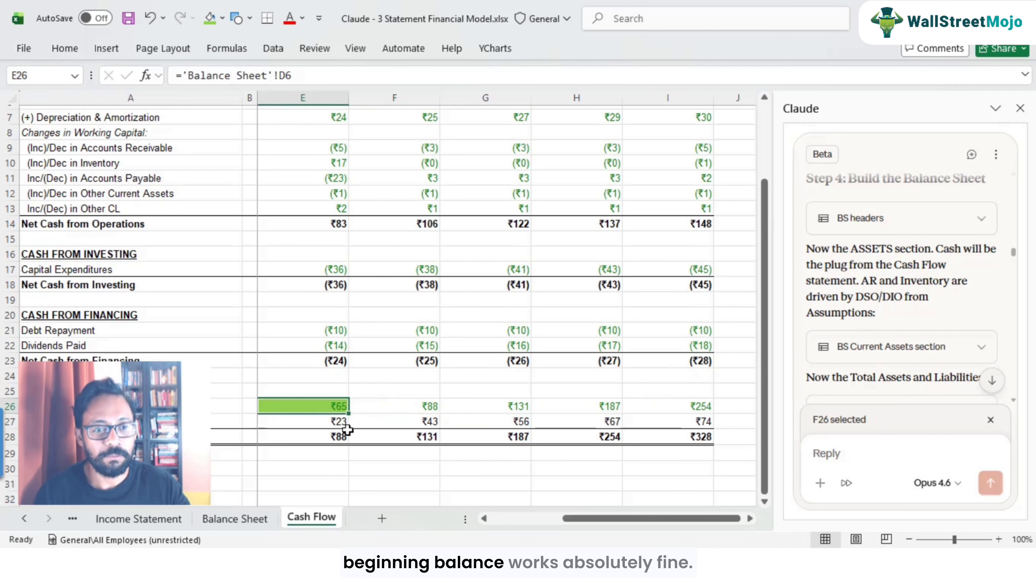
key(Left)
key(Left)
key(Left)
key(Right)
key(Right)
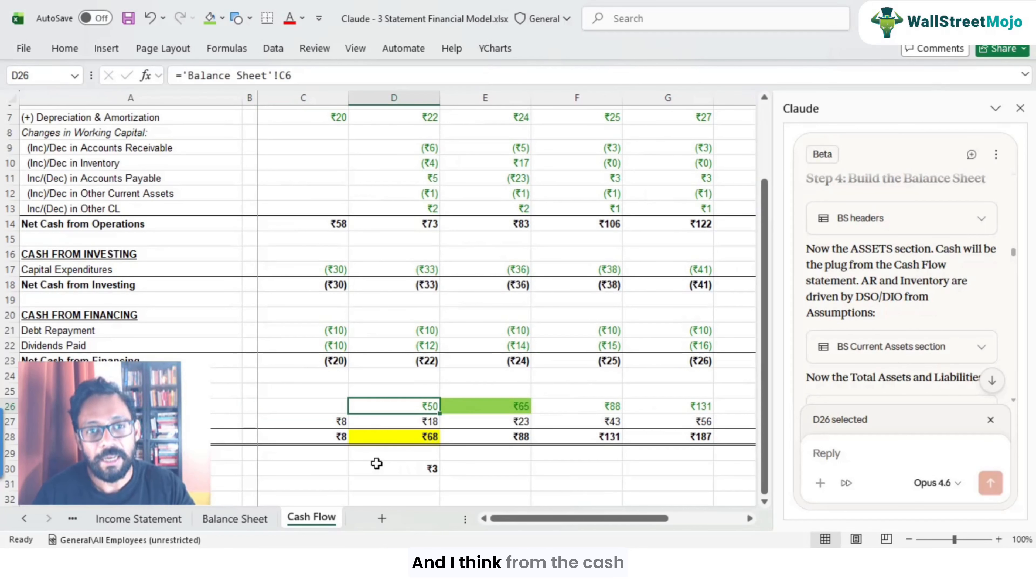
Step: Scroll through Claude's build log and color coding notes in the add-in panel
scroll(529, 350, up, 2)
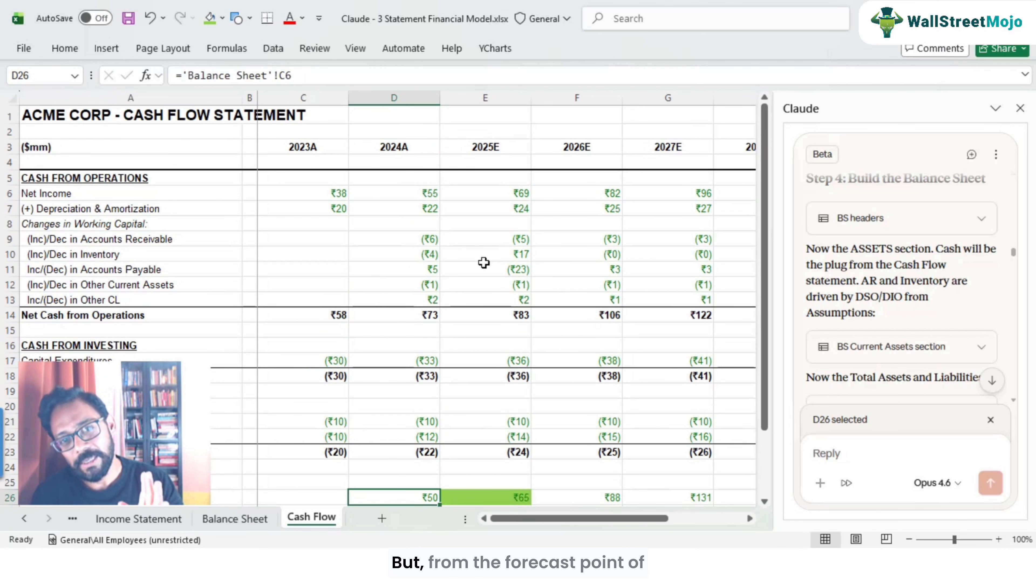
scroll(484, 262, down, 2)
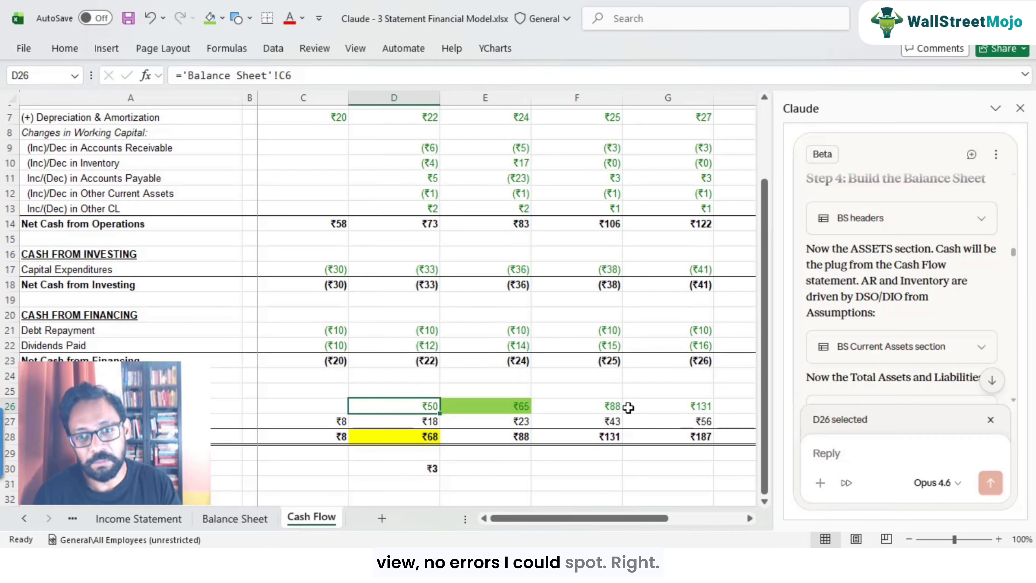
scroll(942, 335, down, 5)
scroll(939, 343, down, 10)
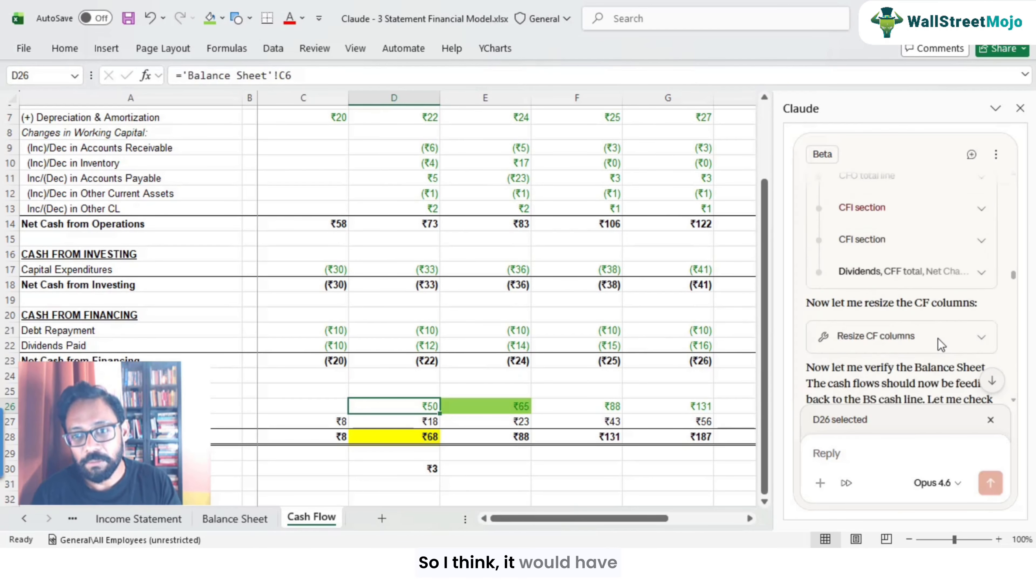
scroll(938, 338, down, 10)
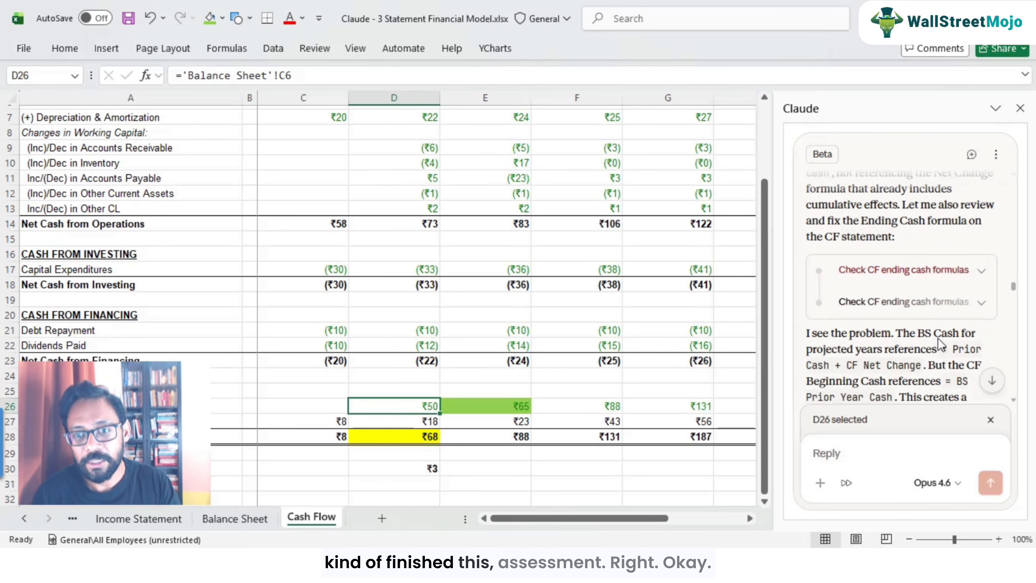
scroll(941, 344, down, 10)
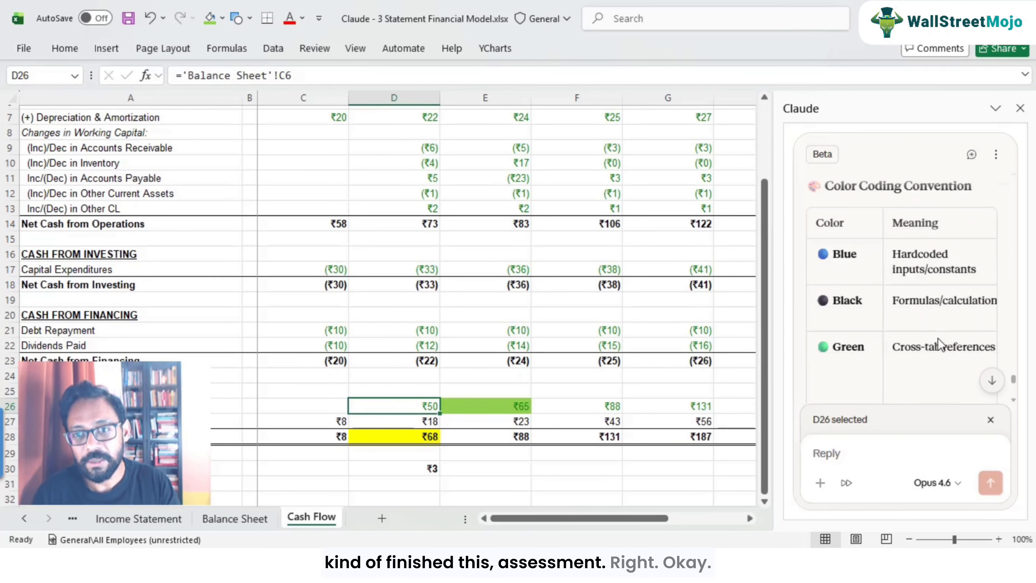
scroll(939, 342, down, 3)
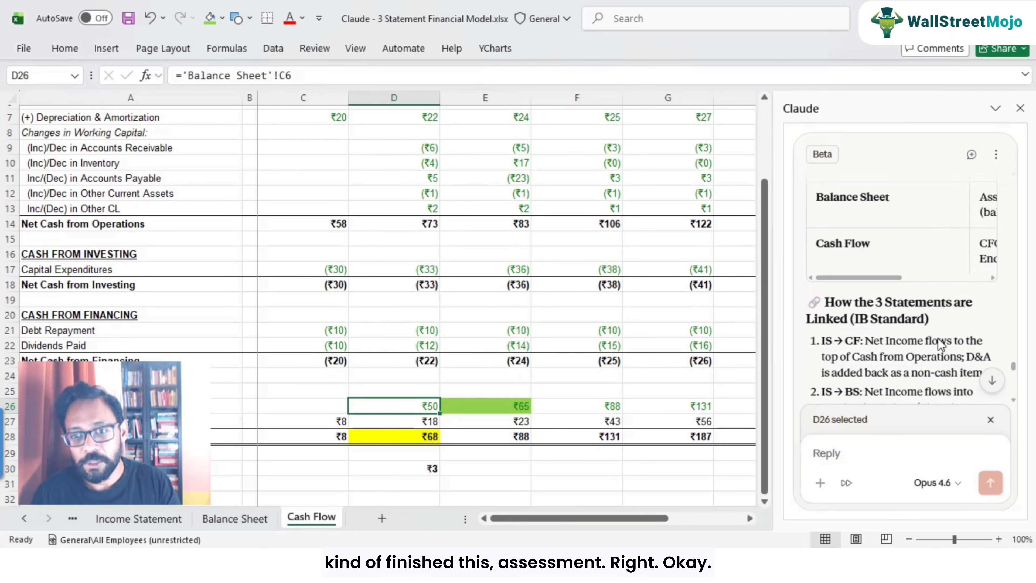
scroll(463, 300, down, 3)
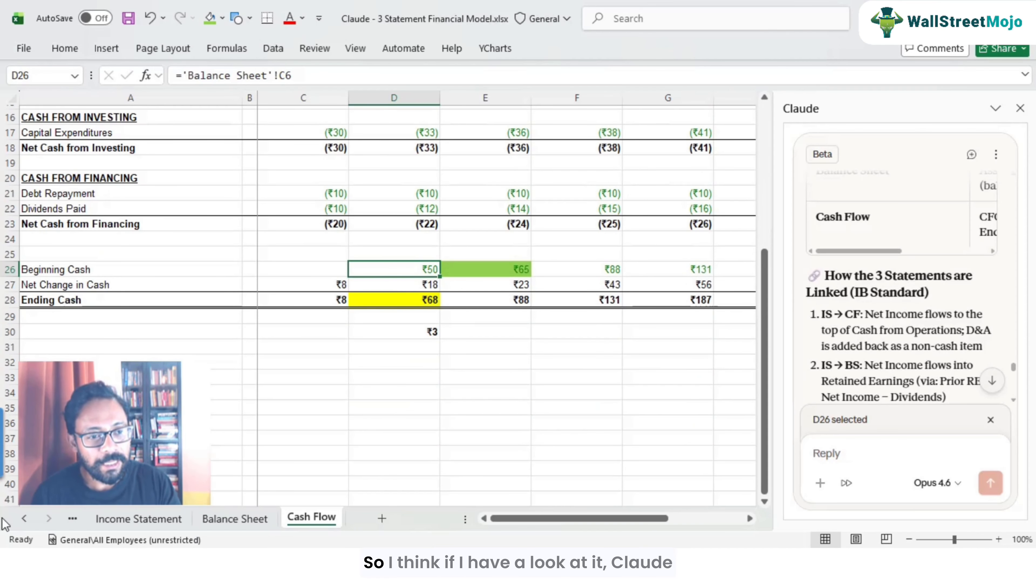
Step: Browse the Assumptions and Balance Sheet tabs, then return to the Cash Flow check cell D30
click(24, 518)
click(129, 518)
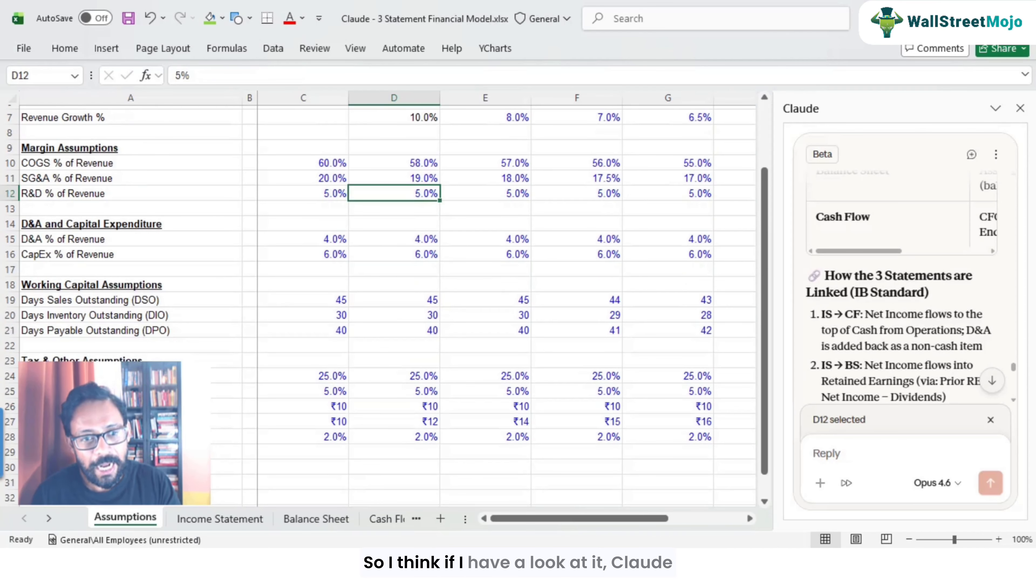
scroll(269, 390, up, 2)
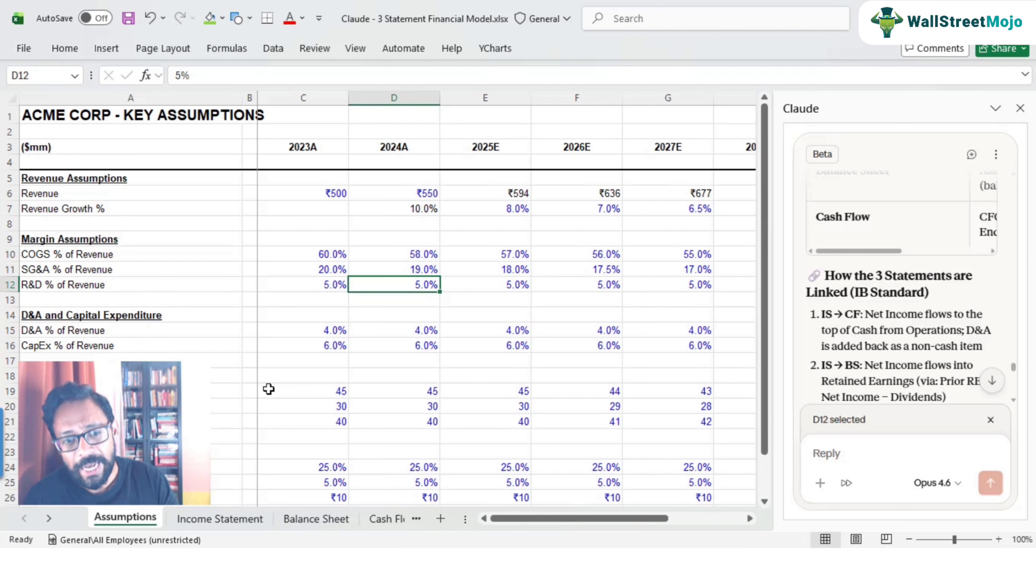
click(319, 527)
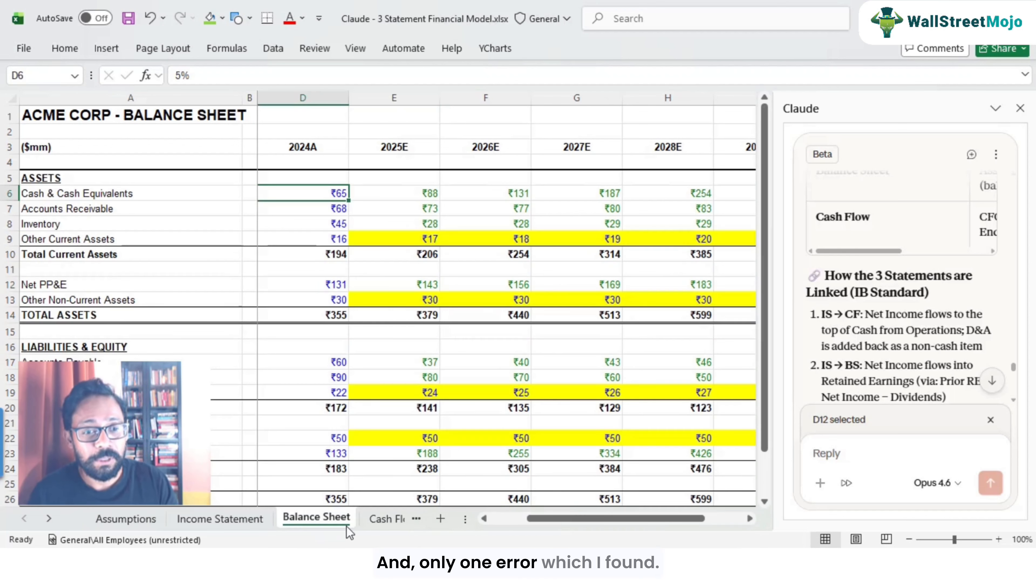
click(324, 522)
click(252, 525)
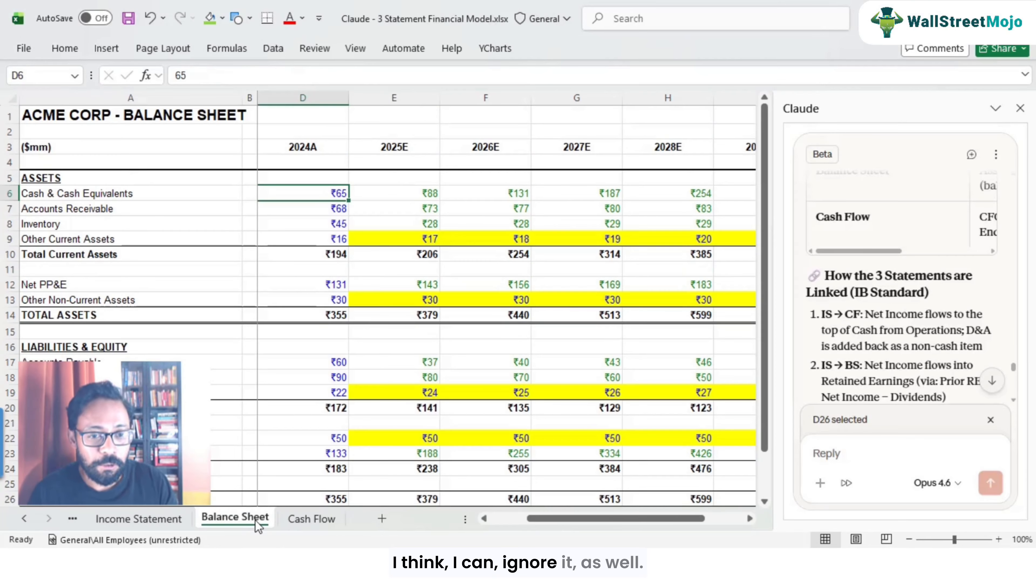
click(304, 520)
click(425, 329)
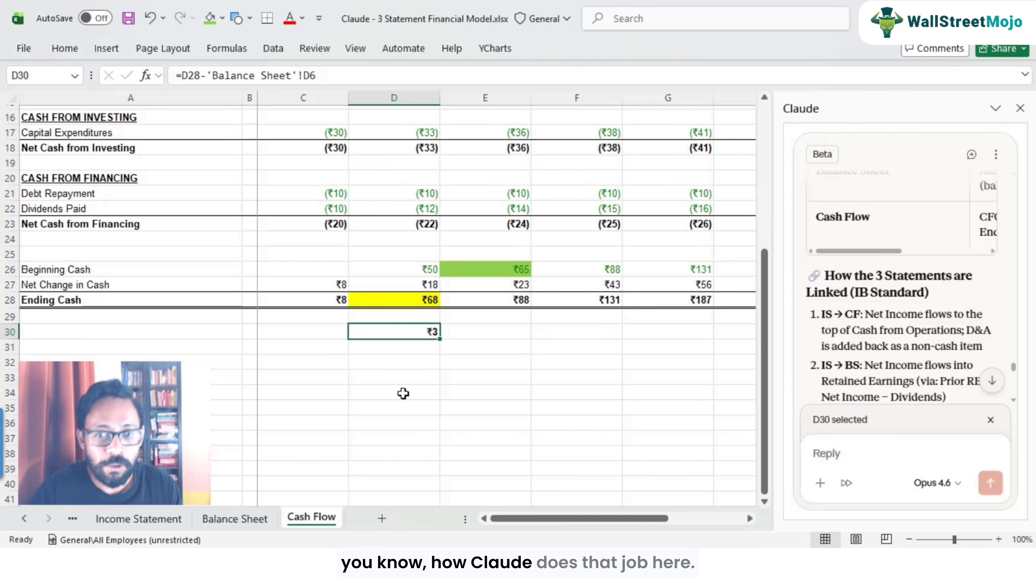
Step: Read Claude's model summary, statement linkages and key financial highlights in the add-in panel
scroll(979, 315, up, 10)
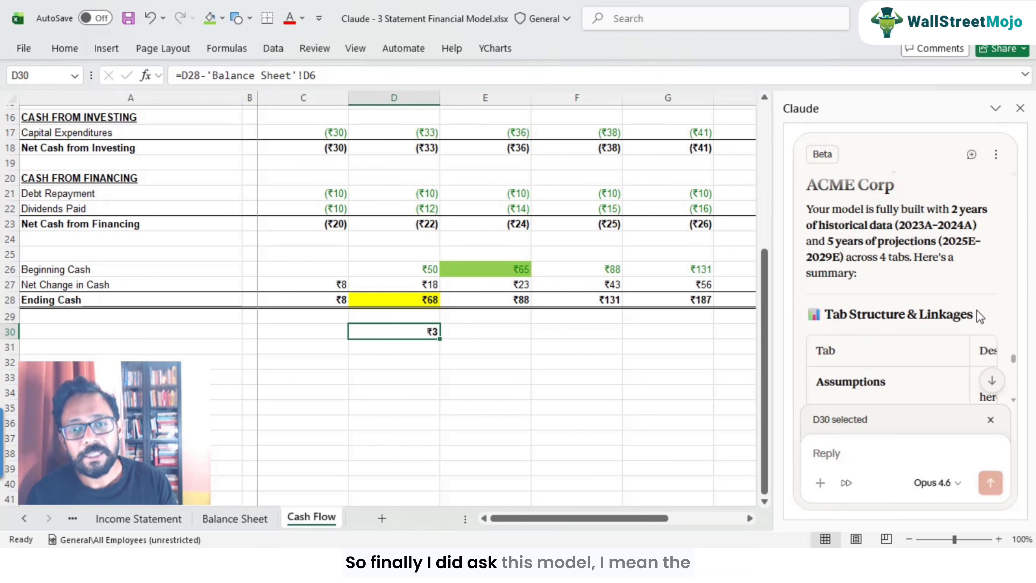
scroll(976, 310, up, 2)
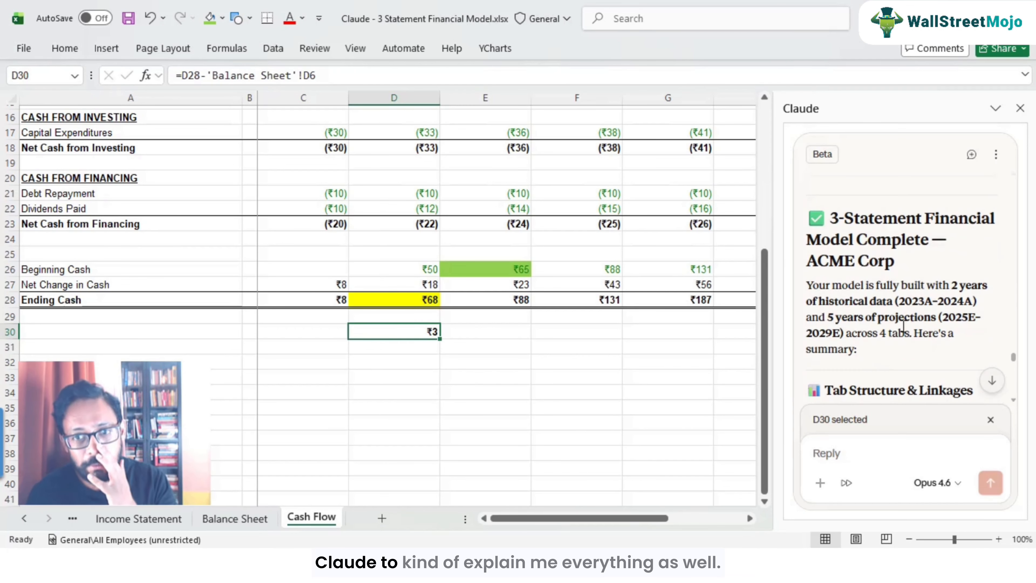
scroll(904, 326, down, 2)
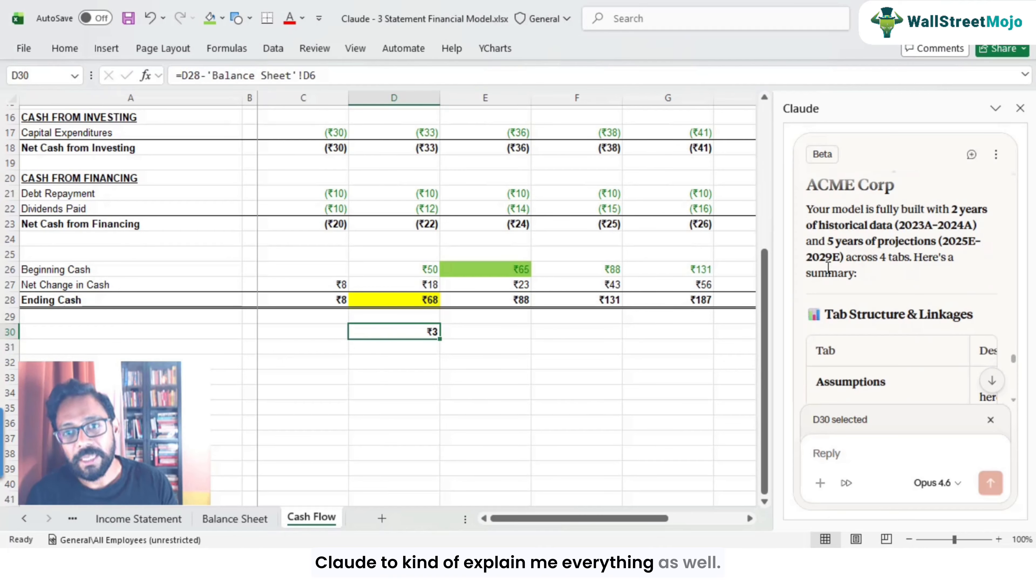
scroll(947, 306, down, 2)
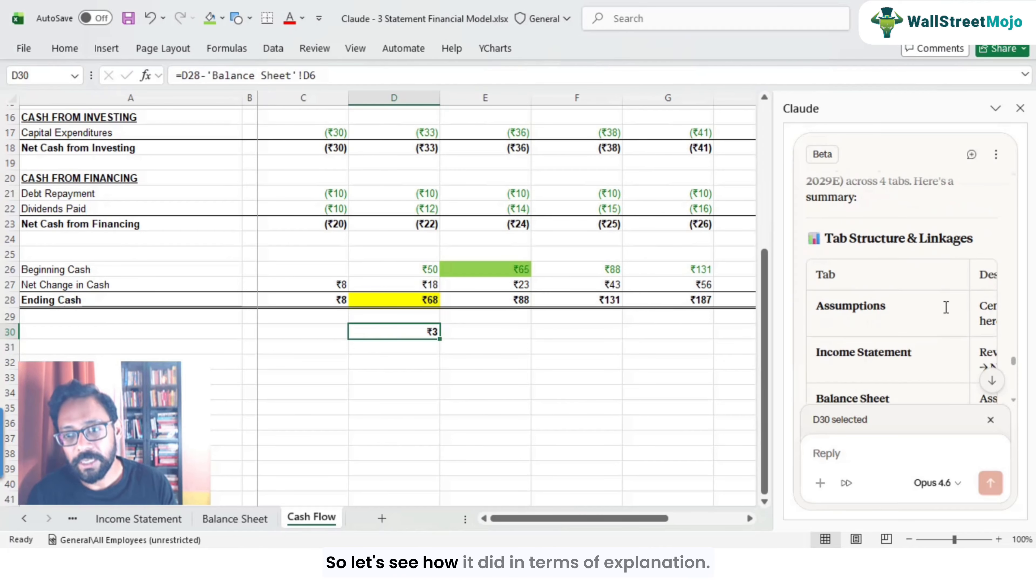
scroll(942, 316, down, 12)
scroll(941, 307, up, 4)
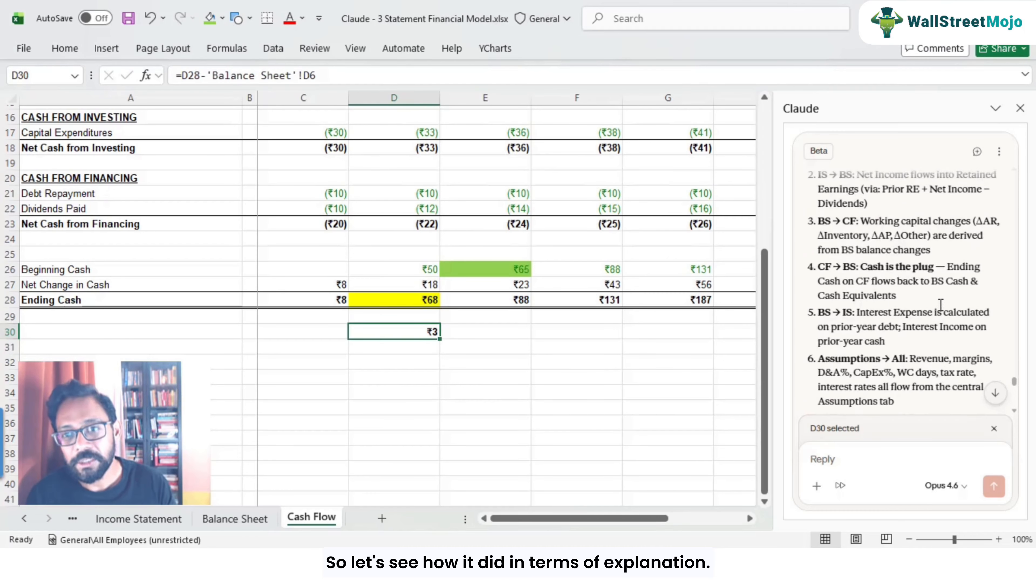
scroll(869, 292, up, 2)
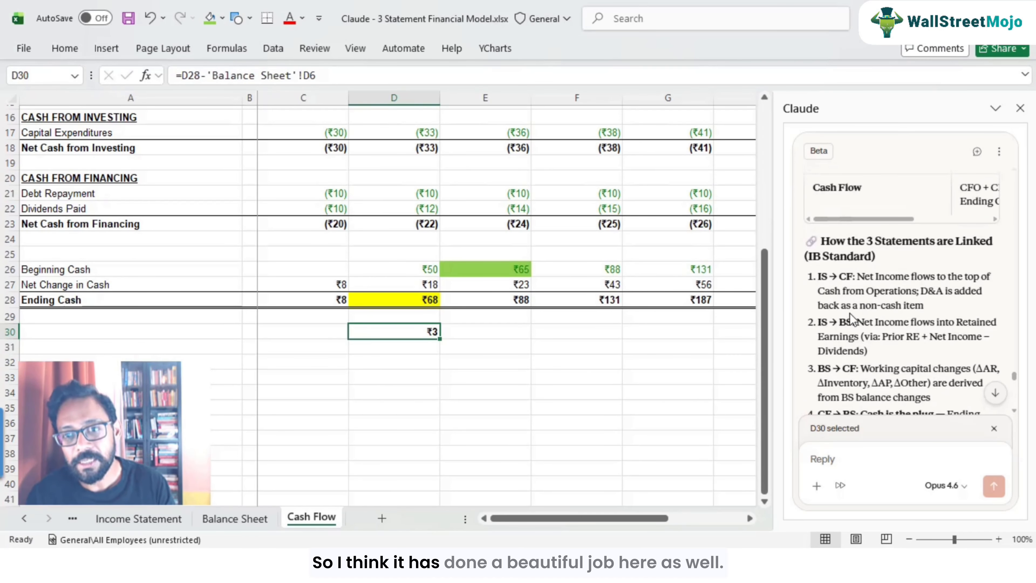
scroll(853, 310, down, 7)
scroll(857, 310, down, 9)
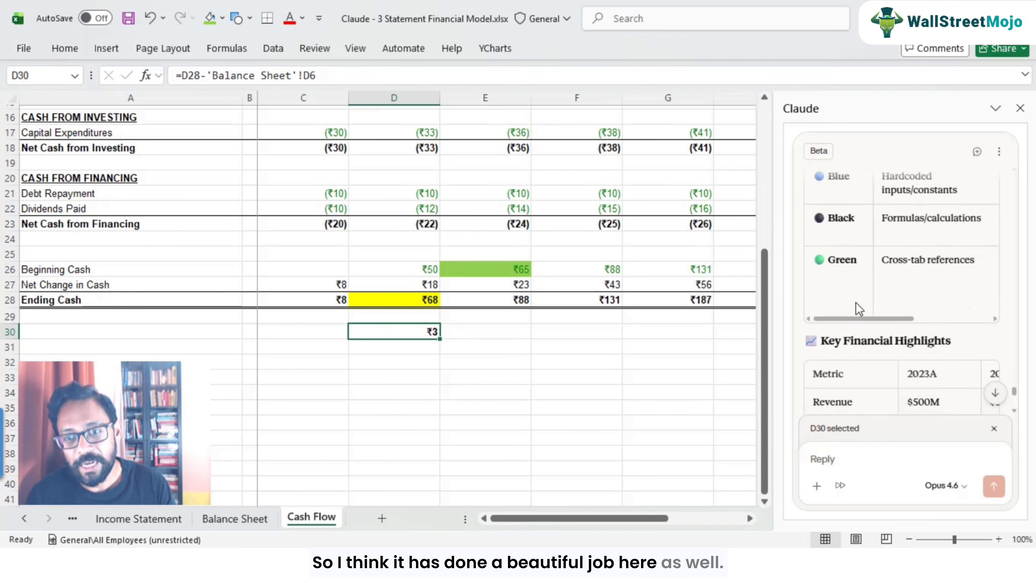
scroll(871, 330, down, 3)
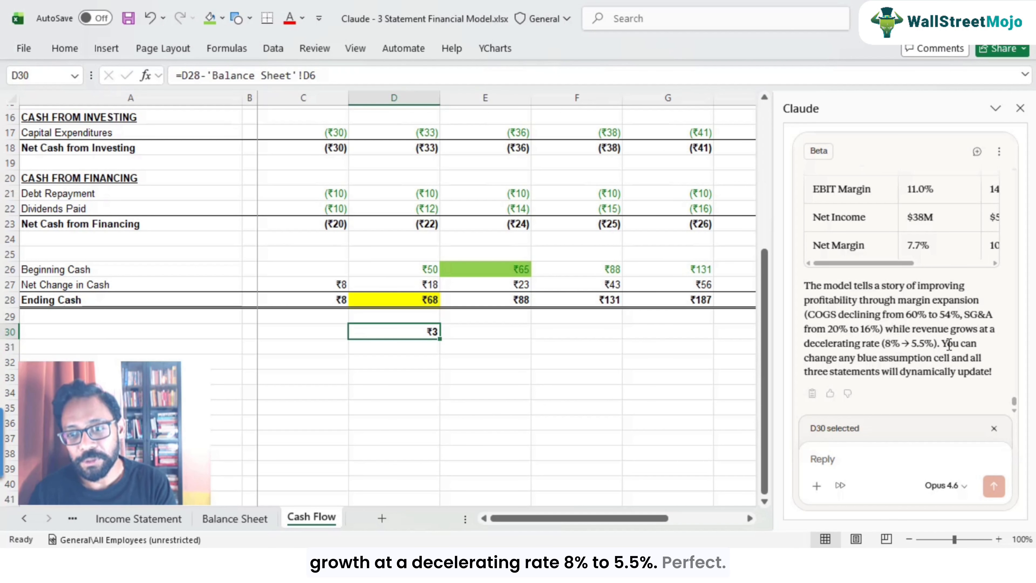
scroll(488, 419, up, 5)
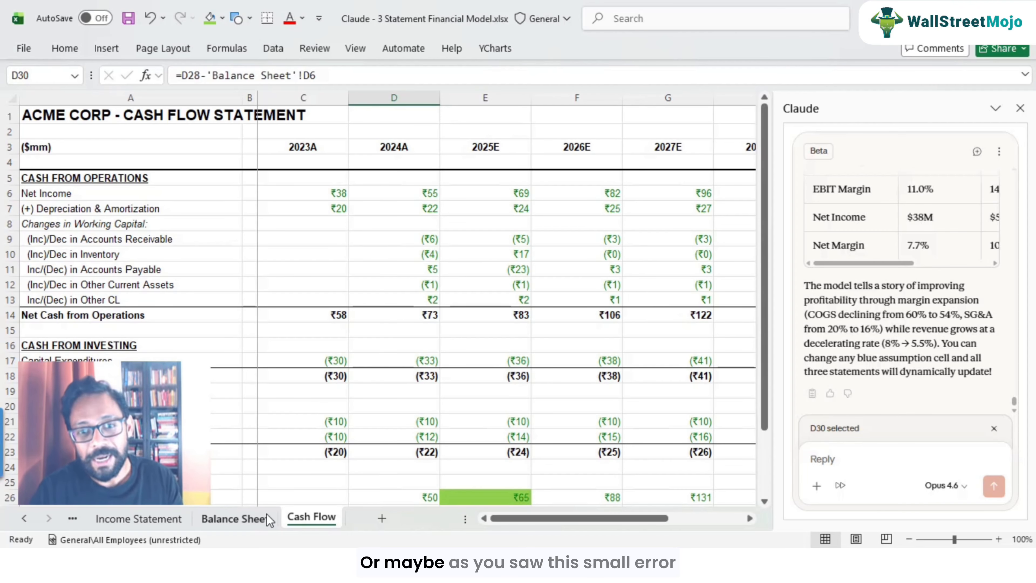
scroll(383, 349, down, 4)
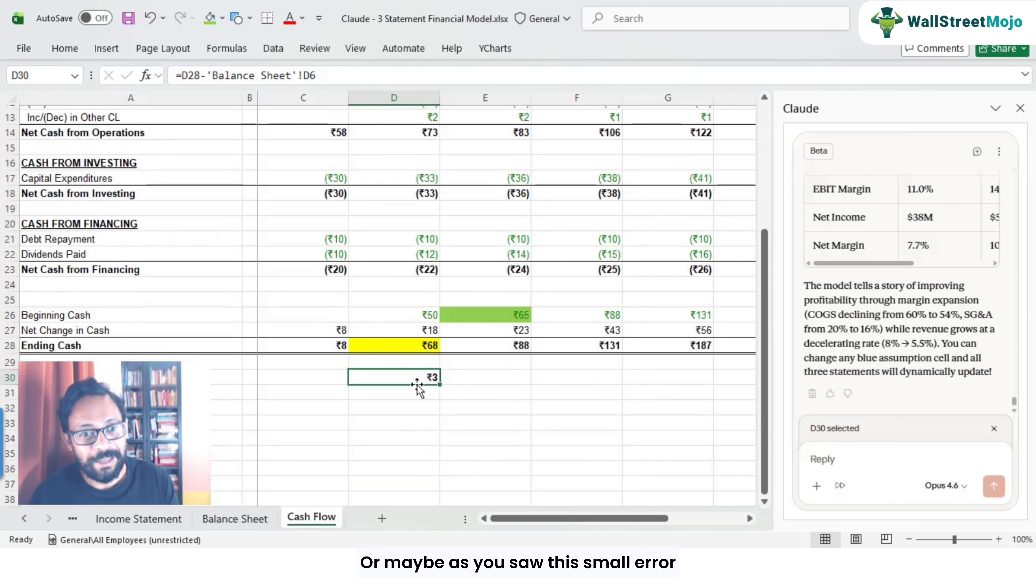